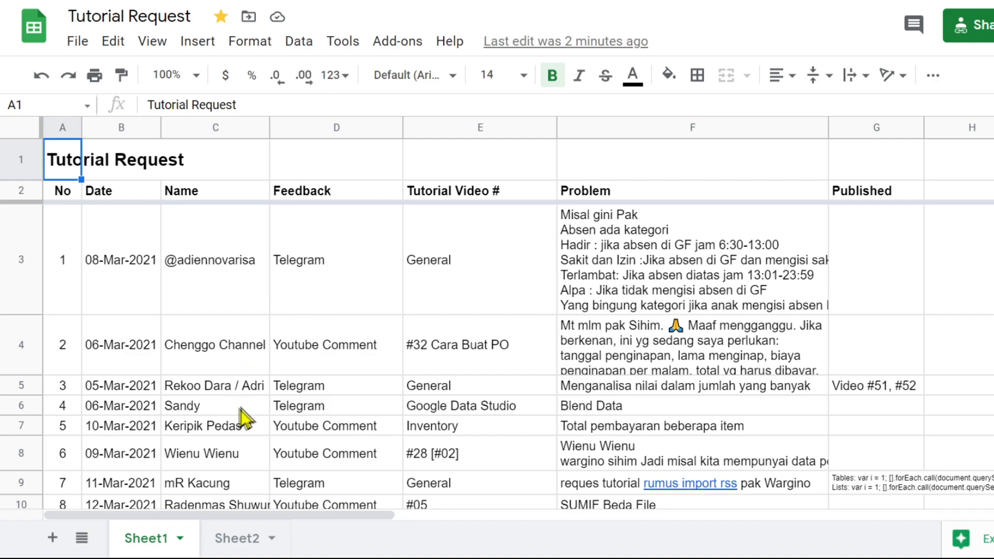
Examine the inventory tutorial request and the Qty and Kode Mutasi columns of the DATA ENTRY sheet in the 47 INVENTORY file
left_click(201, 428)
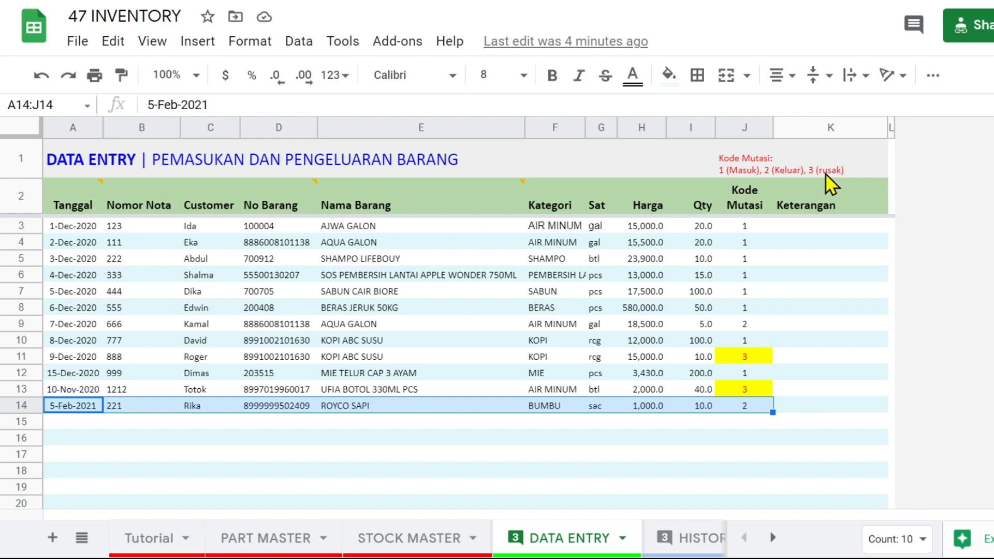
left_click(702, 377)
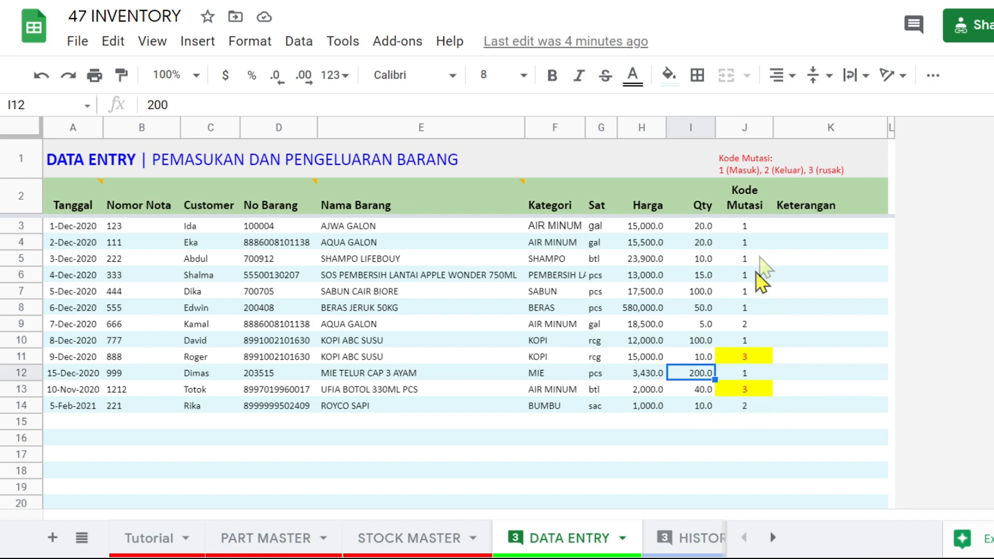
scroll(748, 313, "down", 5)
scroll(763, 204, "up", 2)
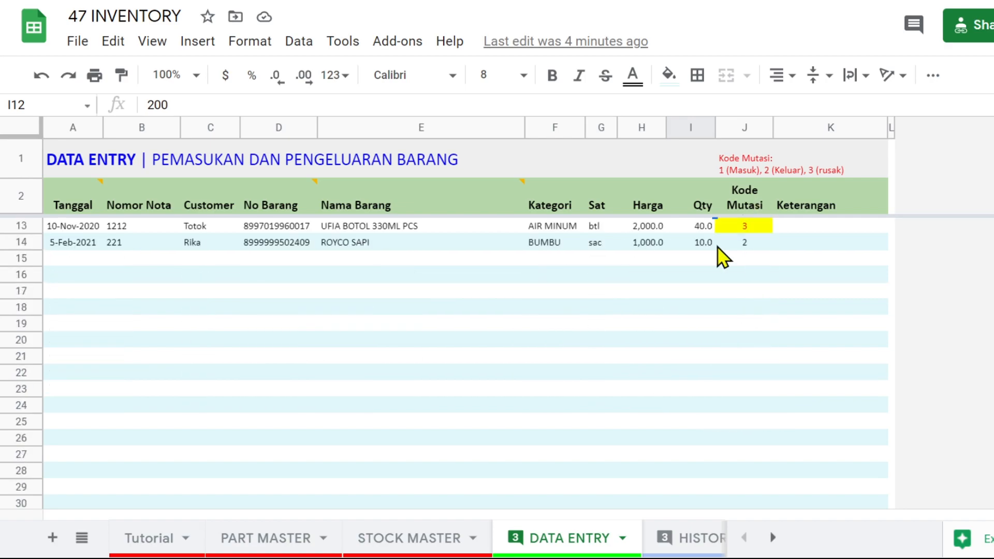
scroll(725, 254, "up", 2)
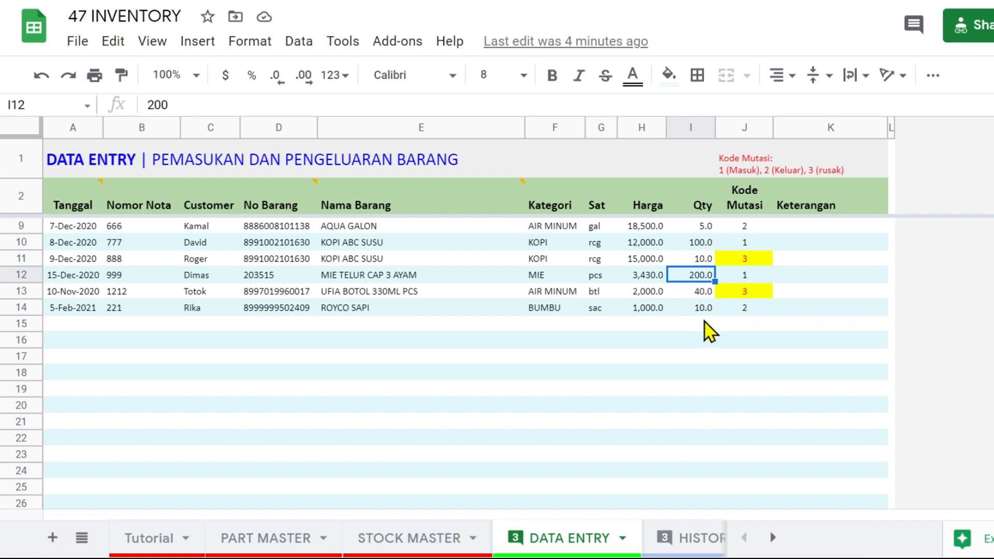
left_click_drag(689, 324, 715, 445)
left_click_drag(691, 323, 700, 436)
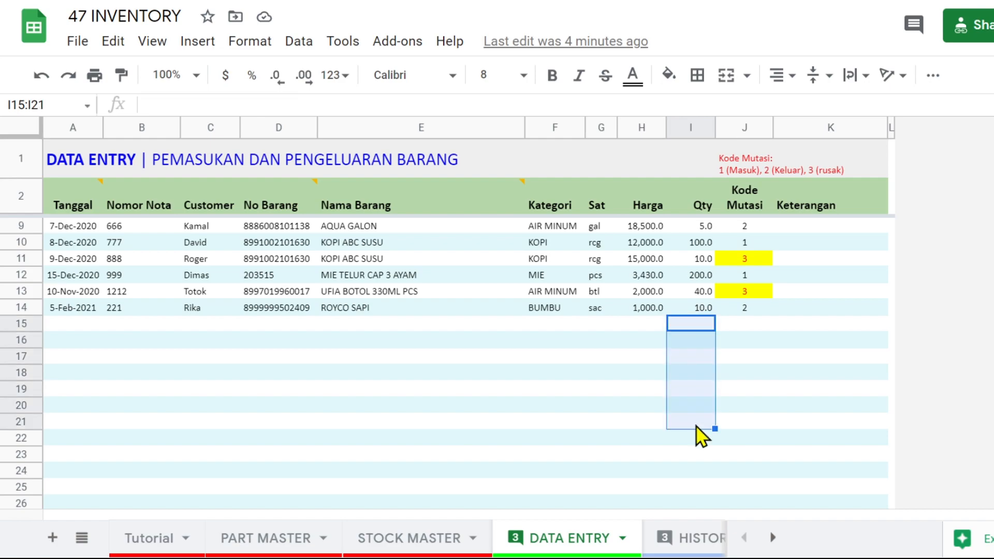
left_click(733, 421)
left_click_drag(702, 323, 712, 442)
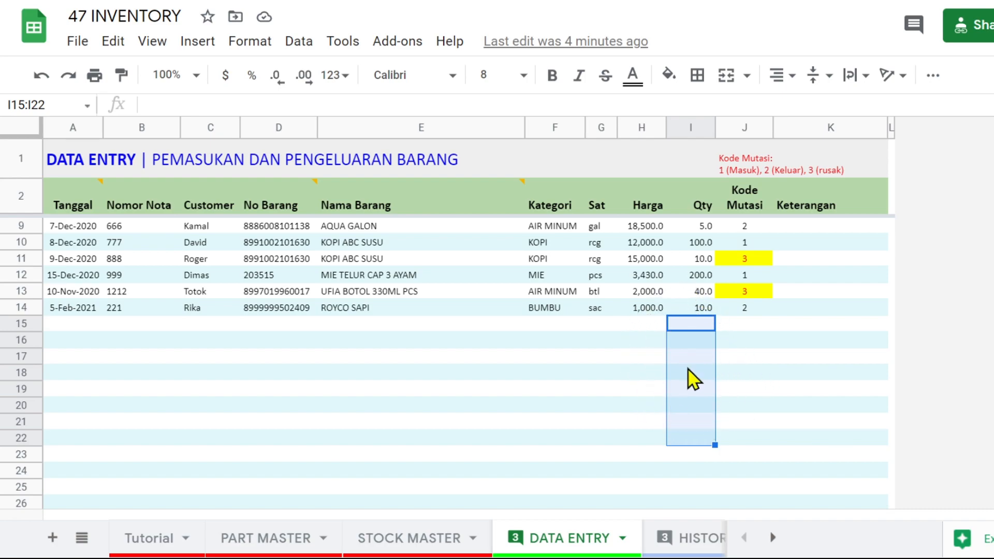
left_click(628, 361)
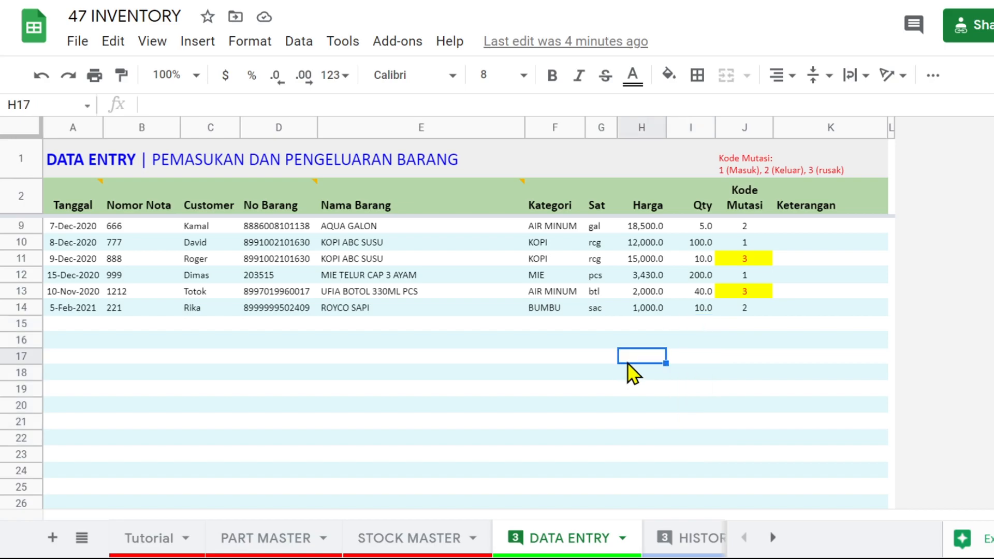
scroll(673, 354, "up", 1)
scroll(674, 357, "up", 1)
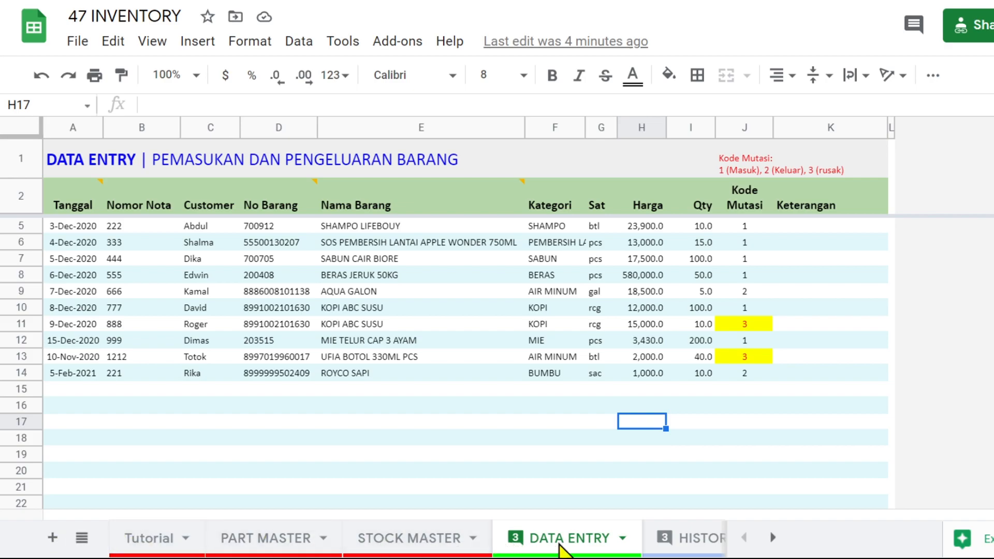
Add a new sheet after DATA ENTRY and name it Payment
left_click(50, 538)
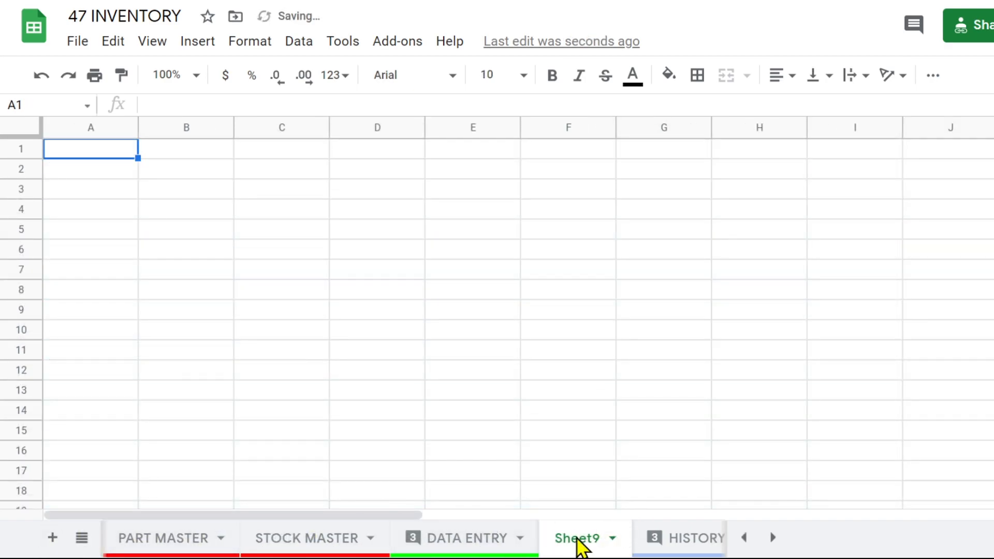
left_click(611, 540)
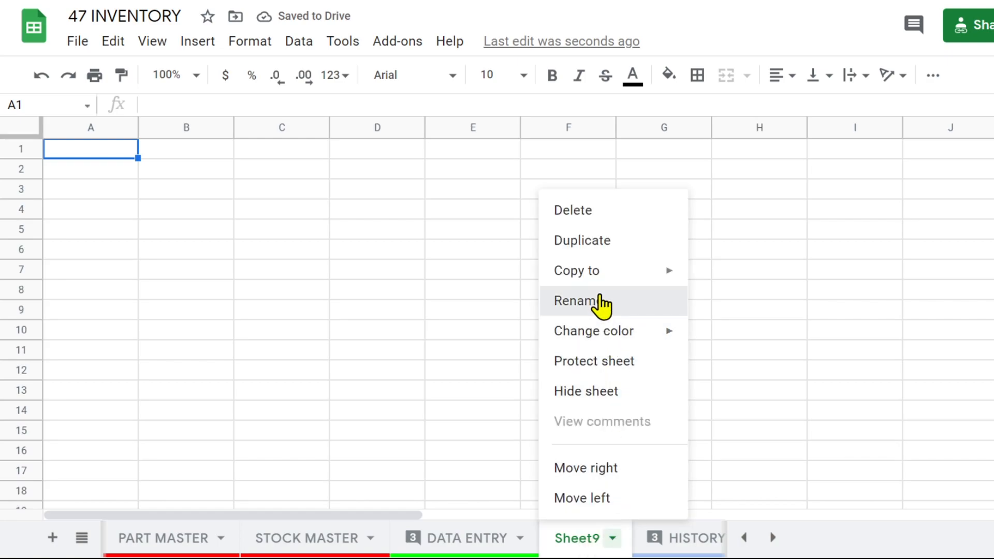
left_click(600, 300)
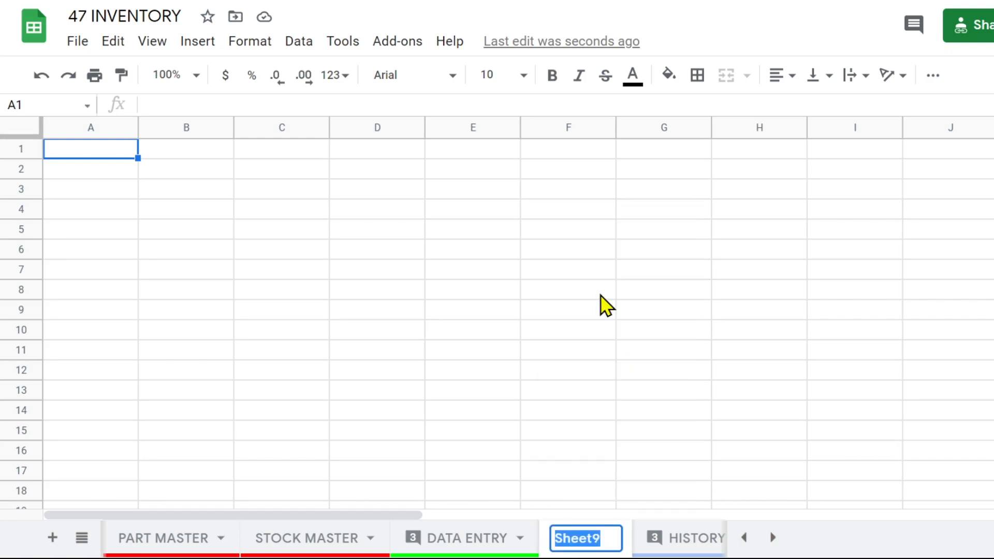
type("P")
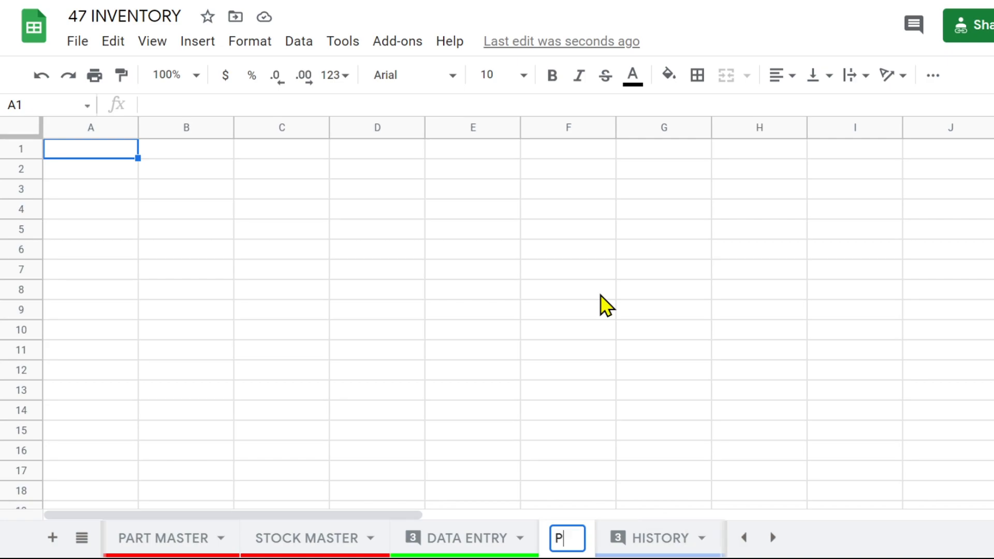
type("ayment")
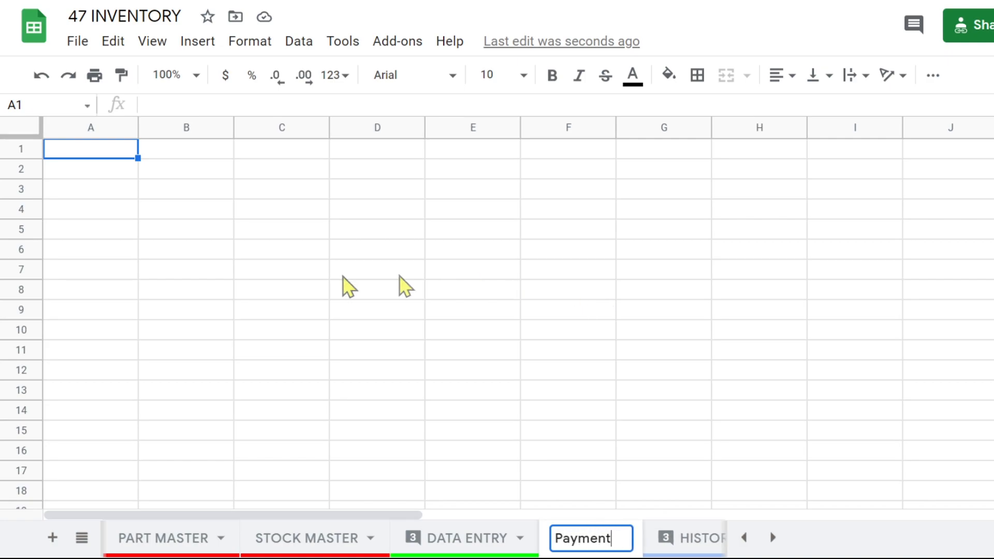
left_click(323, 298)
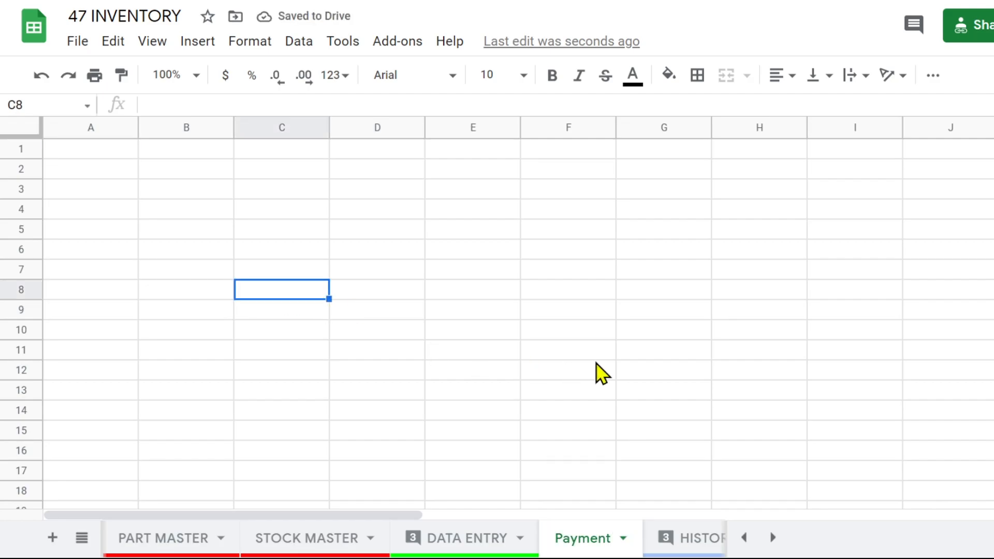
Review the item, price, Nomor Nota and Customer columns on the DATA ENTRY sheet
left_click(468, 541)
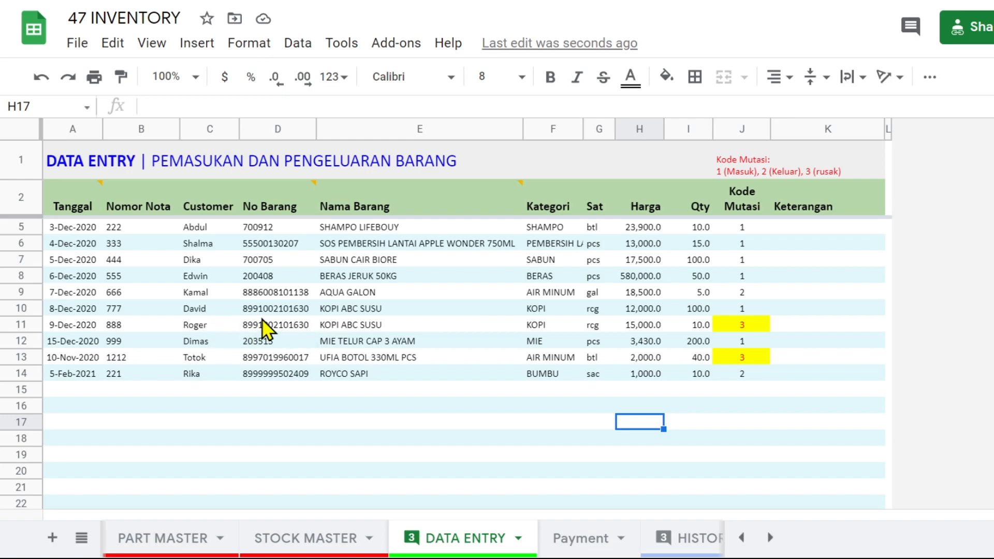
left_click_drag(272, 308, 389, 362)
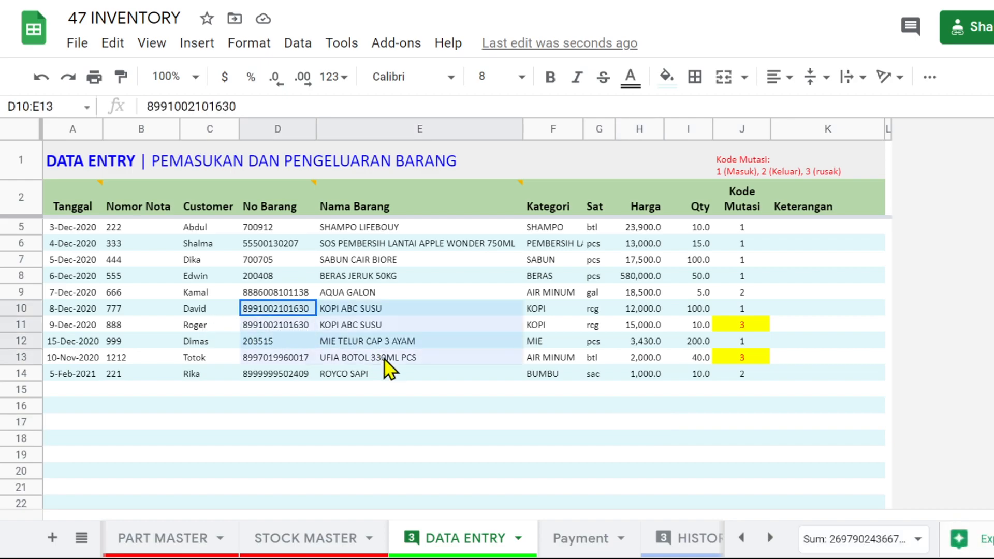
left_click_drag(642, 293, 653, 344)
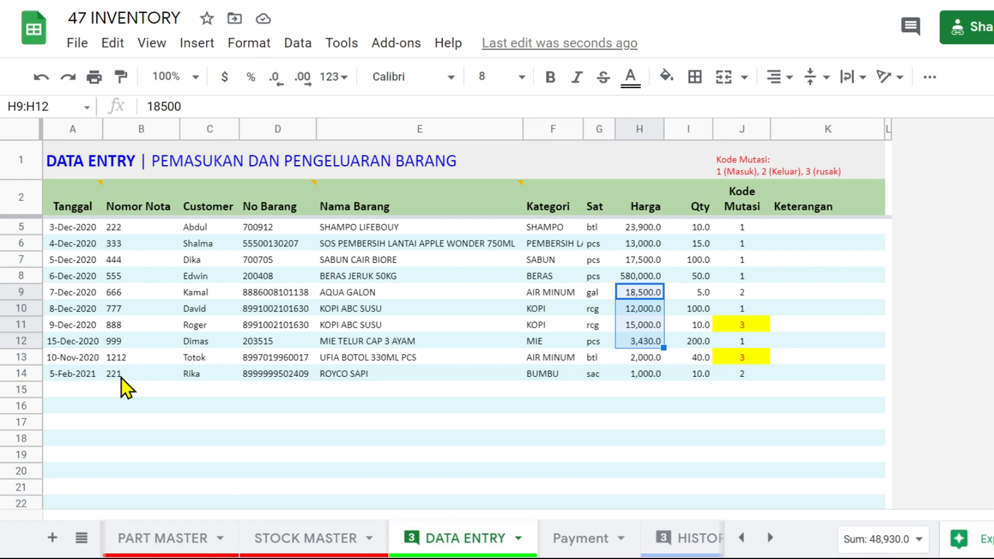
left_click(137, 325)
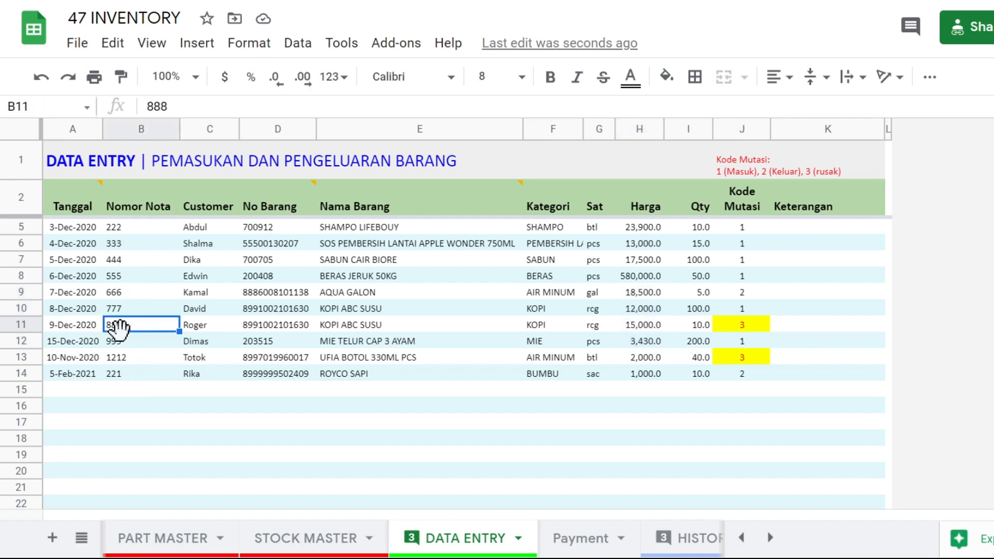
left_click_drag(123, 230, 119, 376)
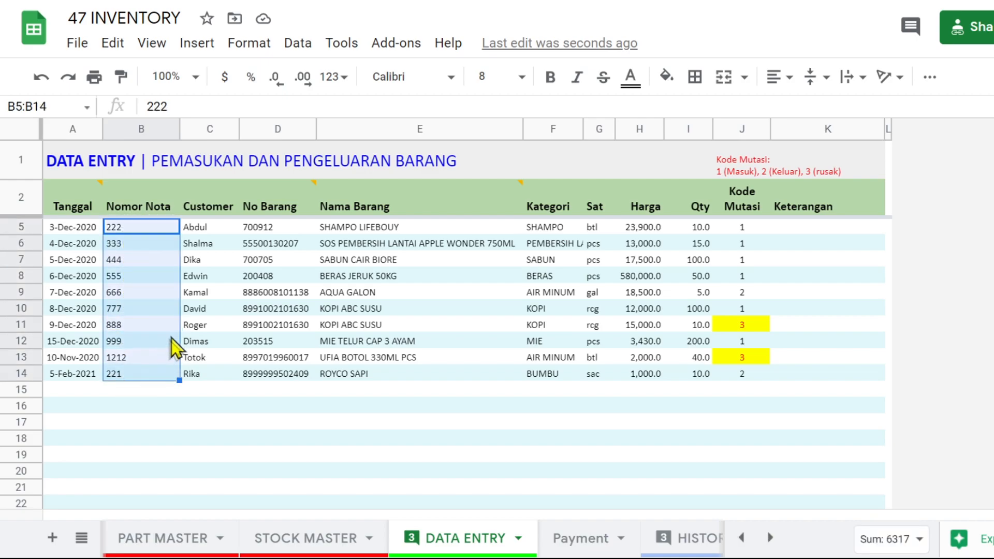
left_click_drag(199, 310, 193, 379)
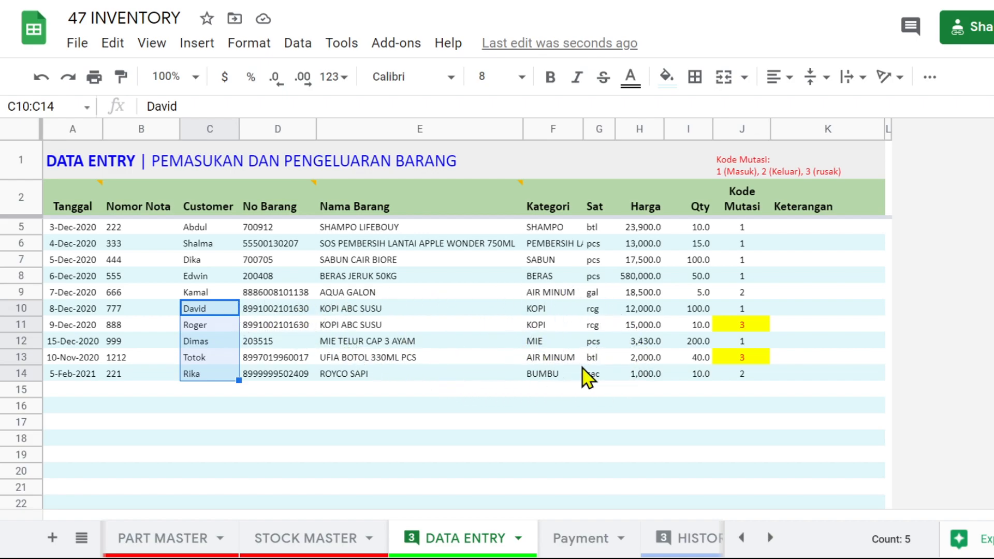
Narrow column A on the Payment sheet to about half its width
left_click(581, 540)
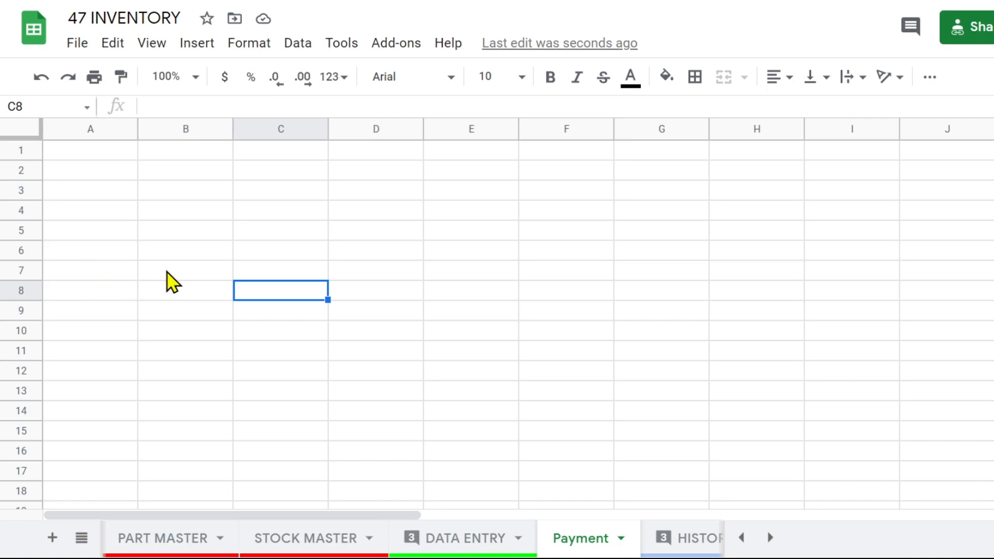
left_click(168, 270)
left_click_drag(103, 137, 94, 137)
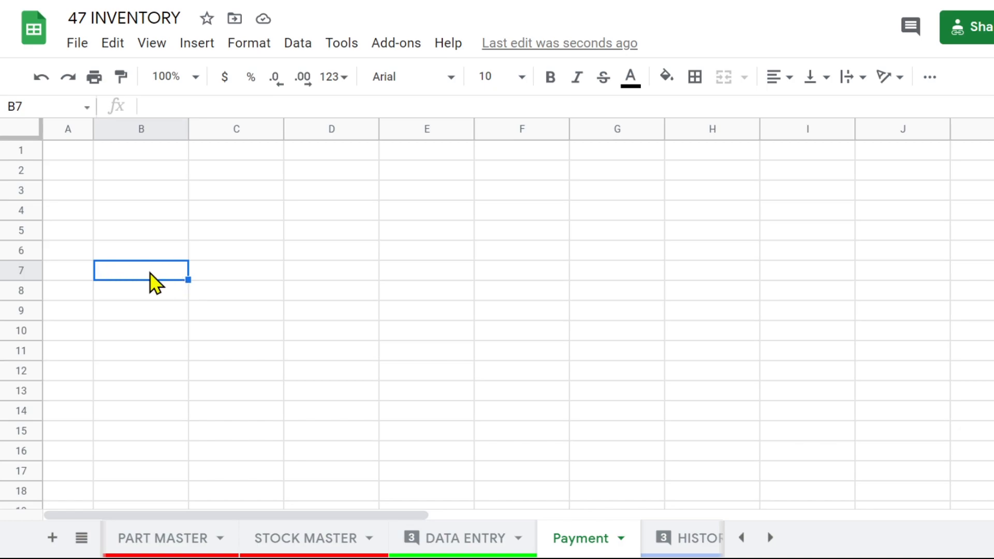
Enter the formula =QUERY('DATA ENTRY'!A2:K) in cell B7 of the Payment sheet
type("=query")
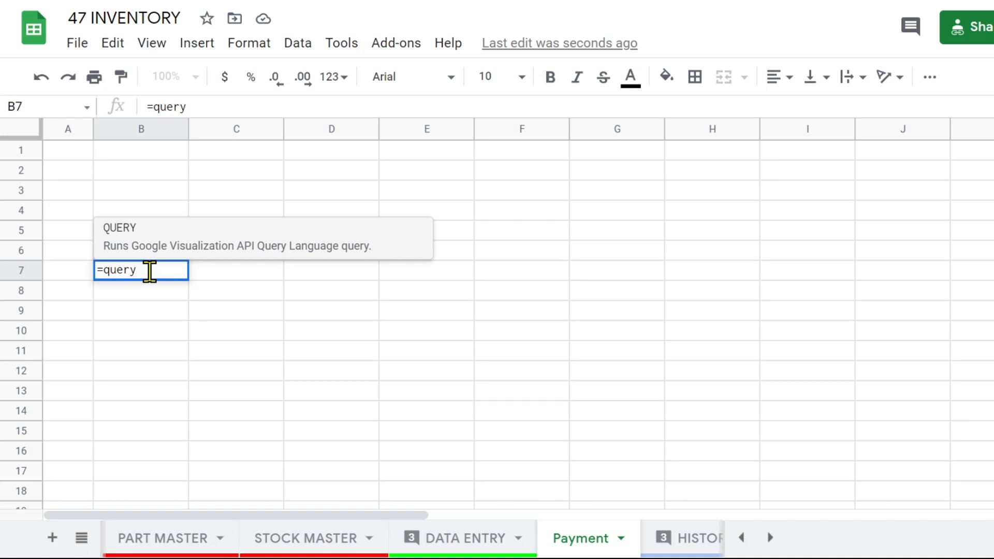
type("(")
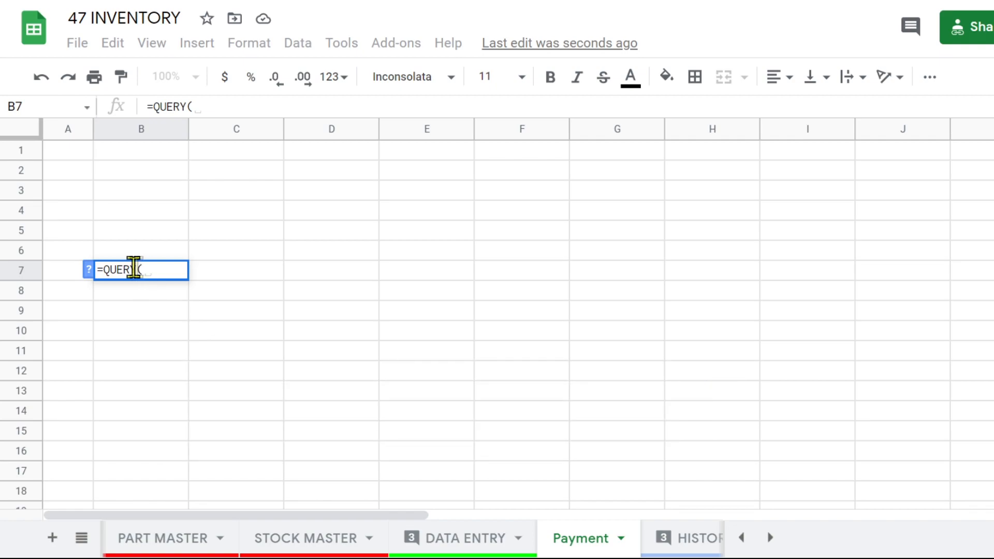
left_click(474, 543)
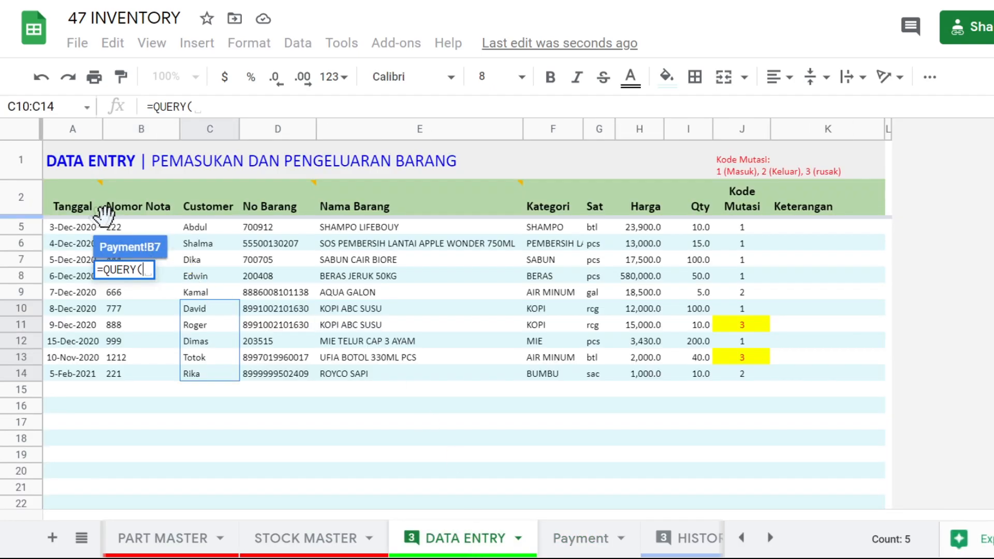
left_click(56, 213)
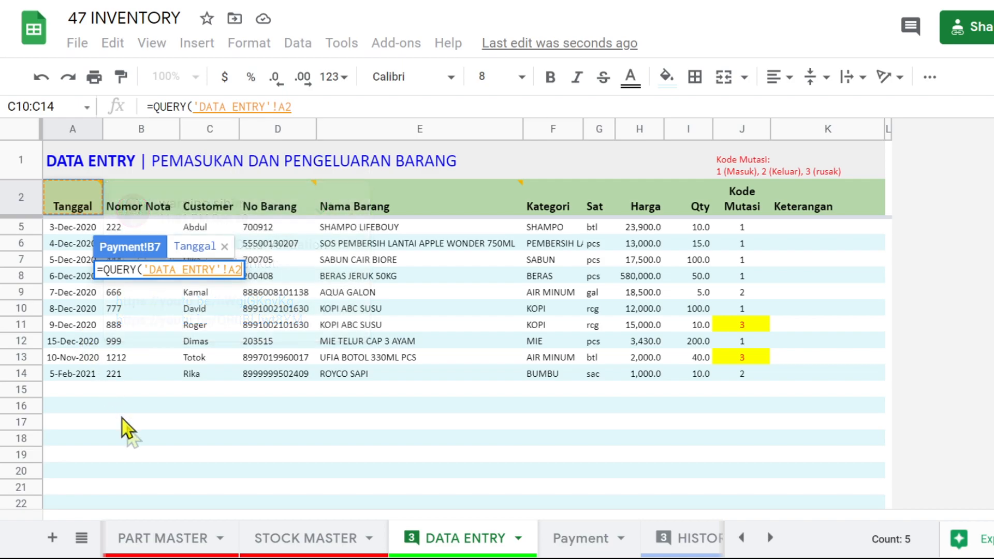
key("shift+Right")
key("shift+Right")
key("shift+Right")
key("shift+Right")
key("shift+Right")
key("shift+Right")
key("shift+Right")
key("shift+Right")
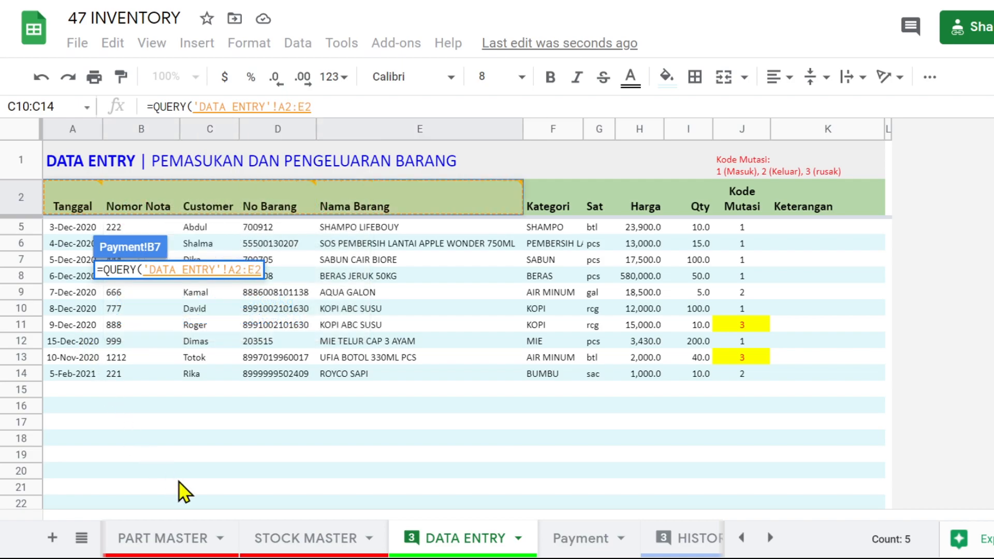
key("shift+Right")
key("shift+Right")
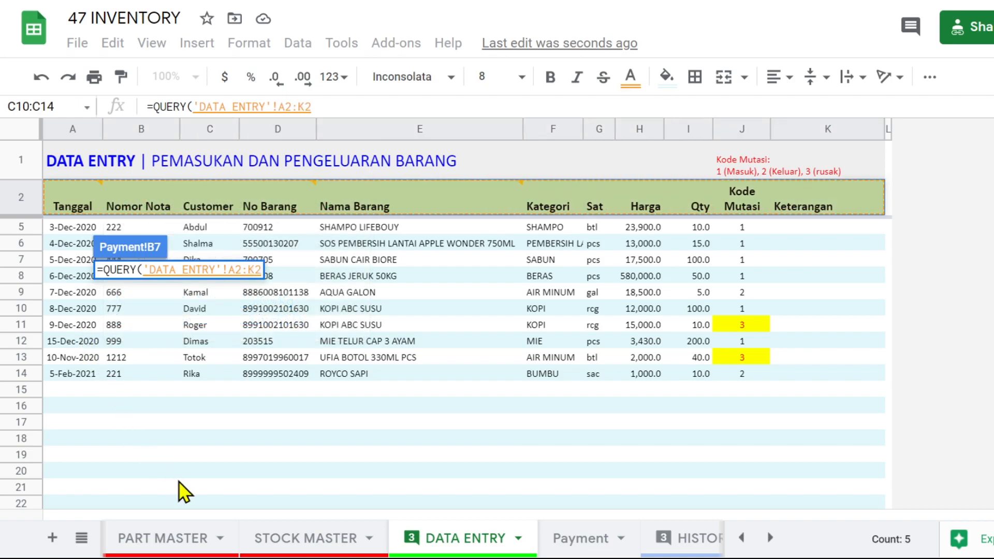
key("shift+Down")
key("shift+Down")
key("shift+Down")
key("shift+Down")
key("shift+Down")
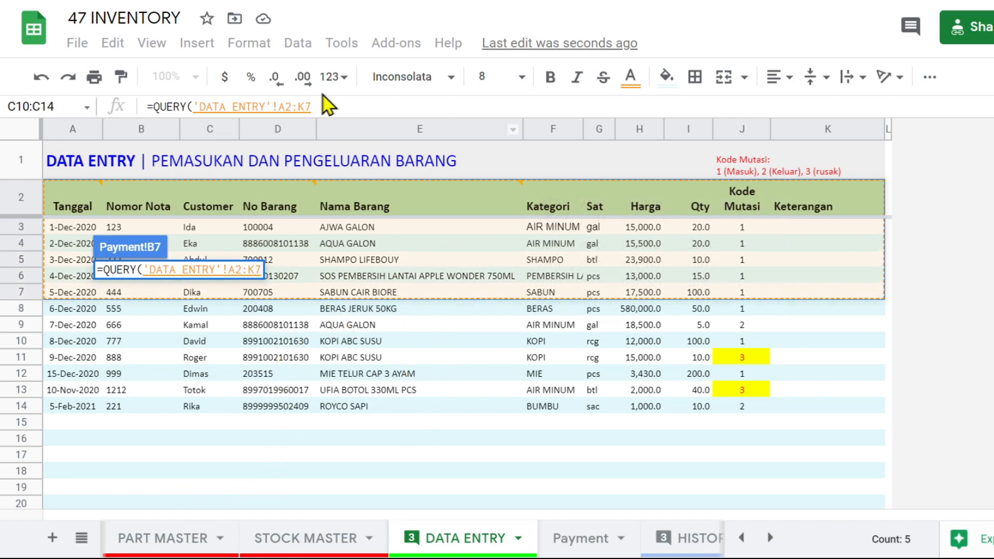
key("BackSpace")
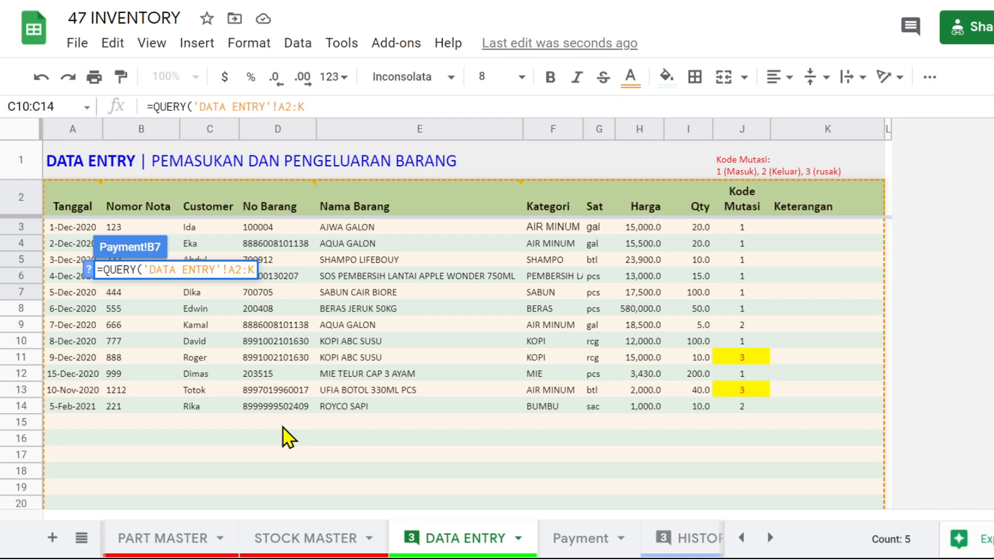
type(")")
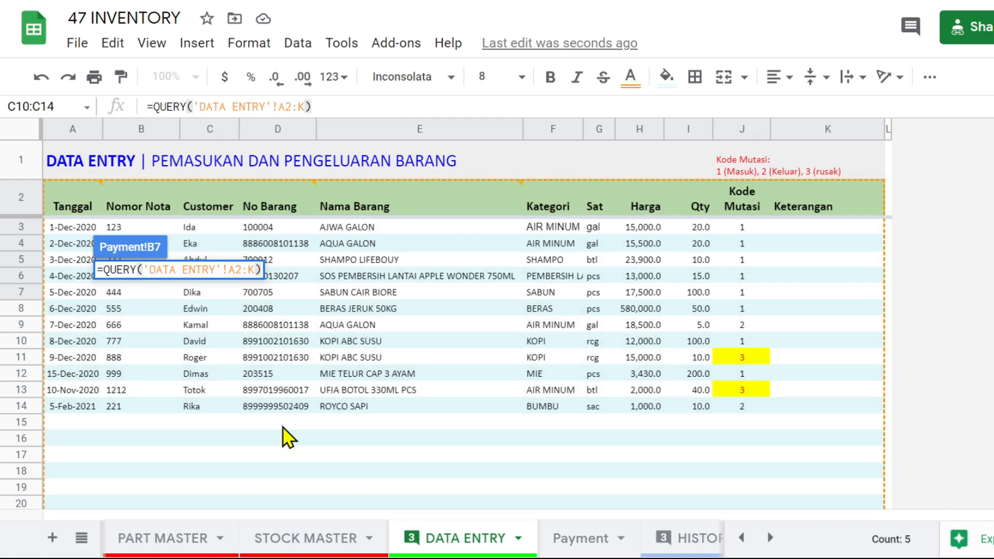
key("Return")
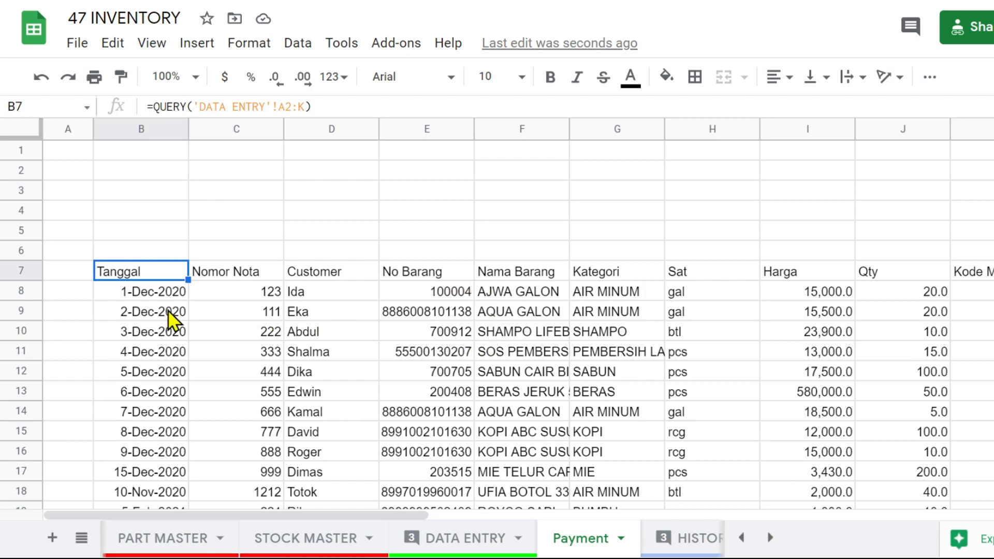
Add the query string "select D,E" to the QUERY formula in B7 of the Payment sheet, checking the column letters on DATA ENTRY
left_click(497, 541)
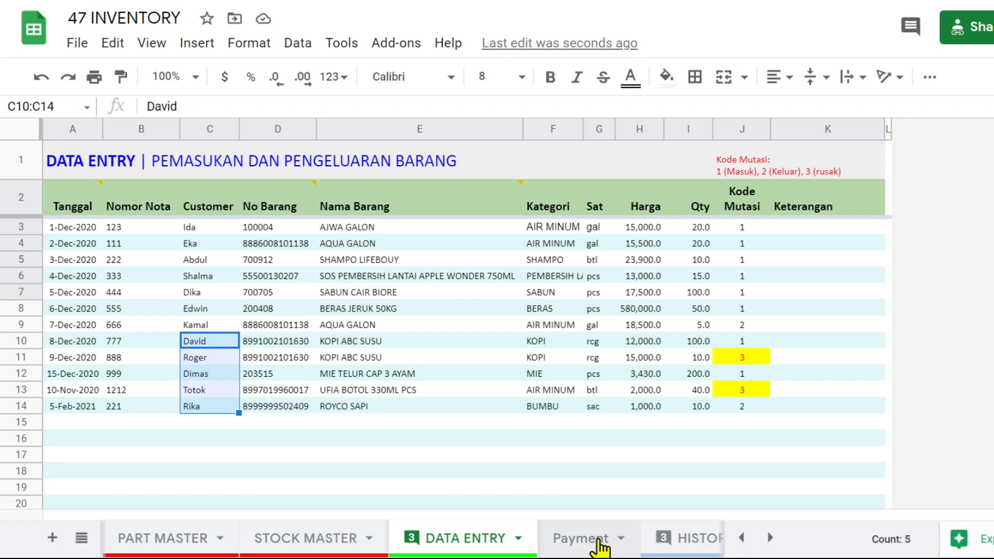
left_click(598, 541)
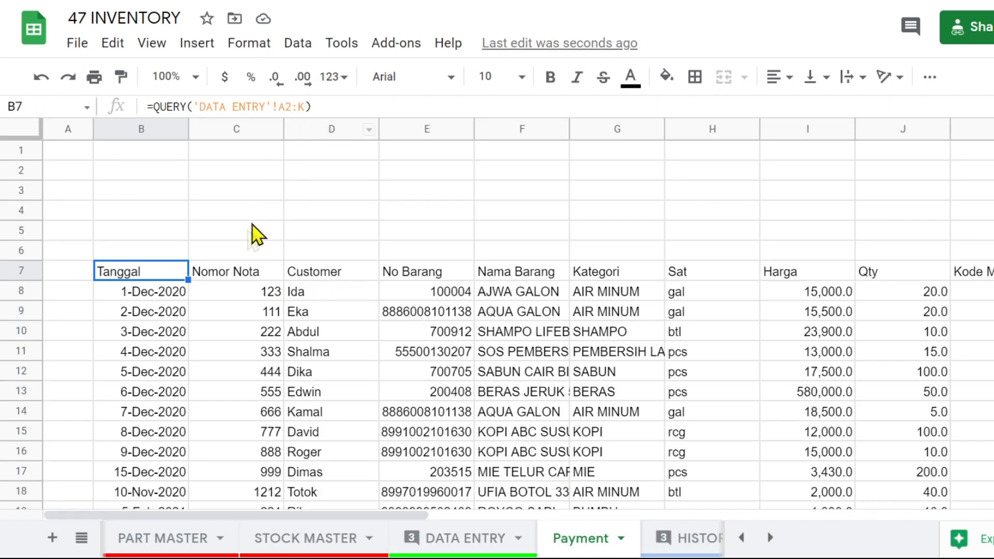
double_click(159, 269)
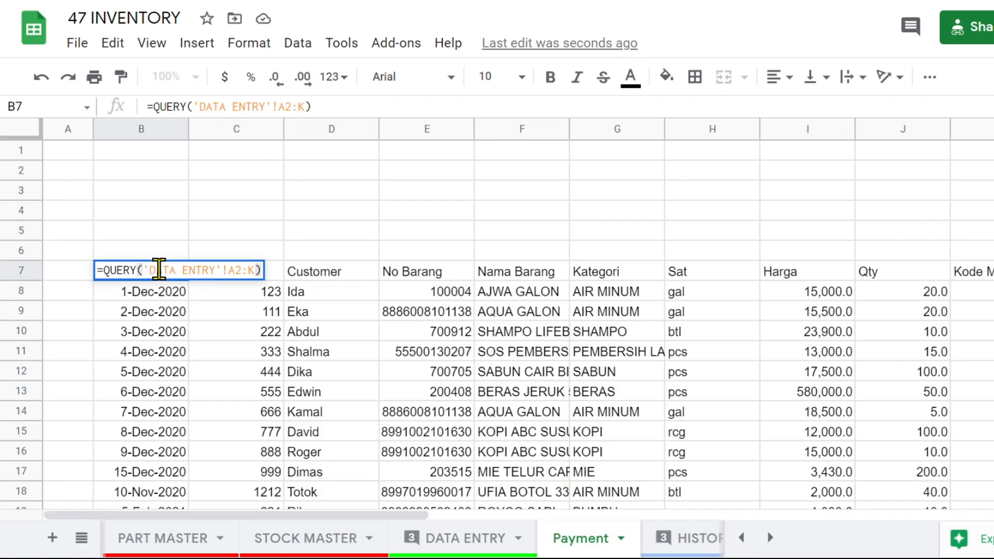
left_click(254, 270)
type(",\"\"")
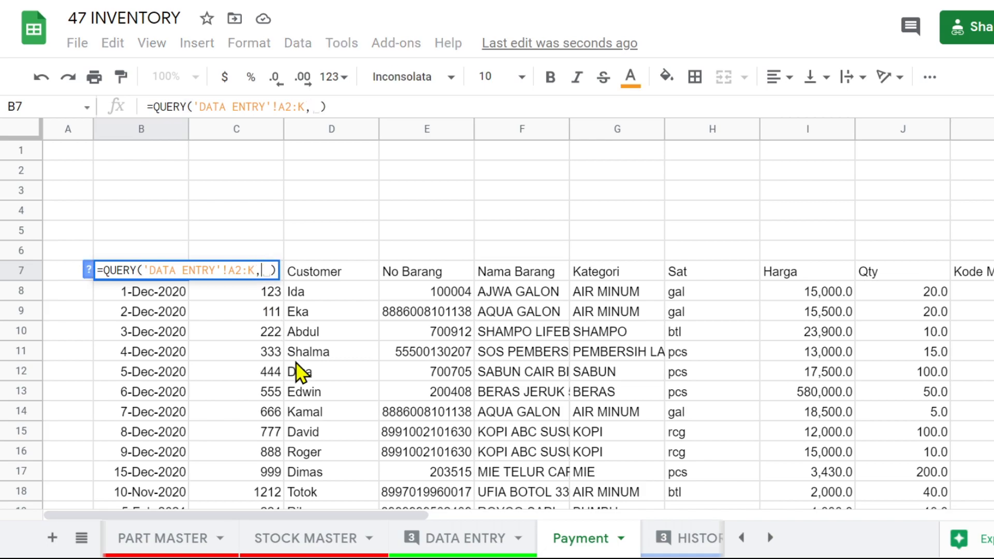
type("s")
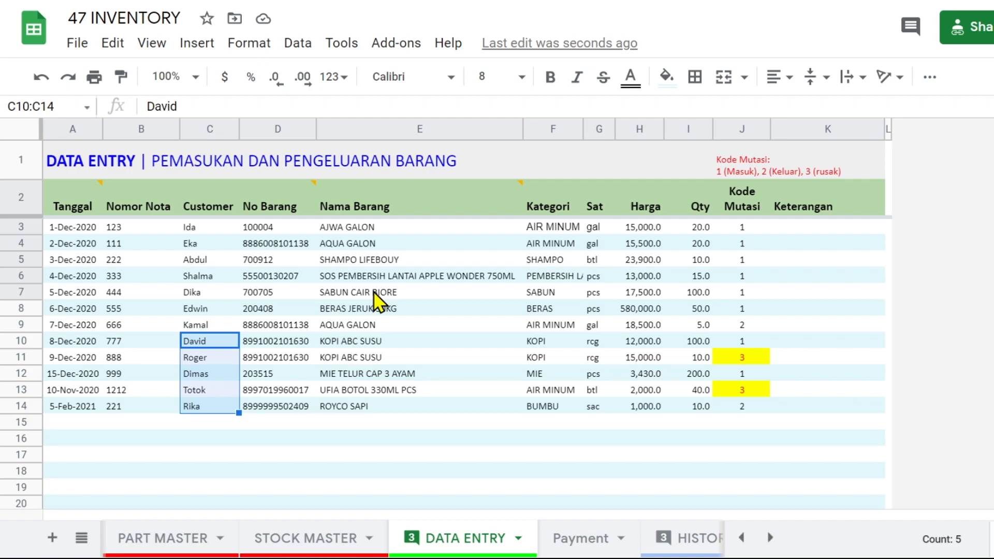
left_click(579, 538)
left_click(133, 278)
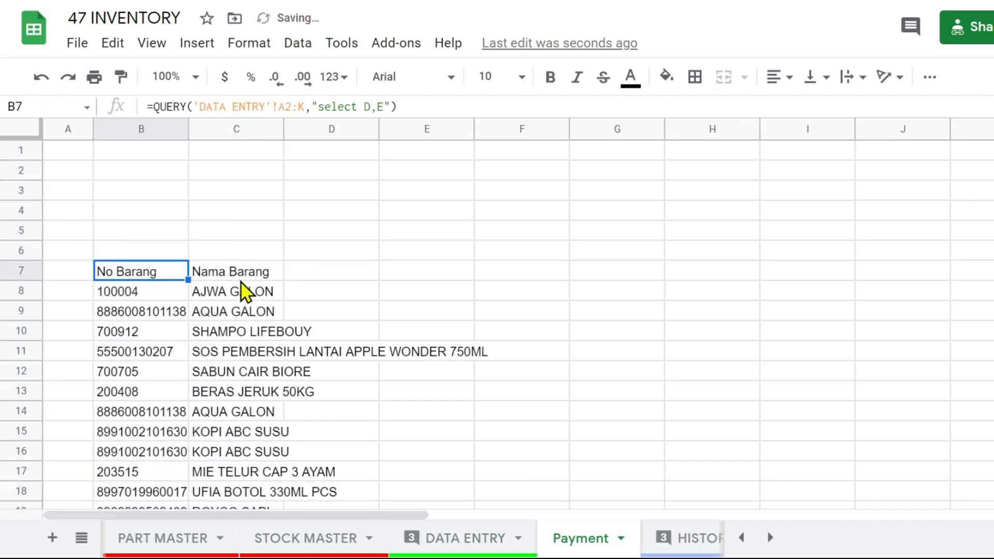
Extend the select list of the QUERY formula in B7 with columns G, H and I
left_click(479, 540)
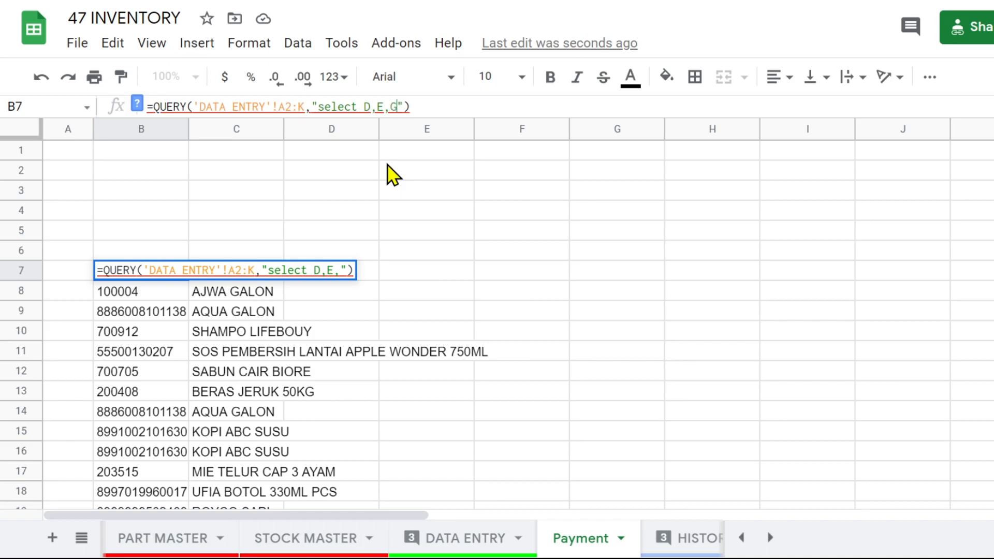
type(",H,")
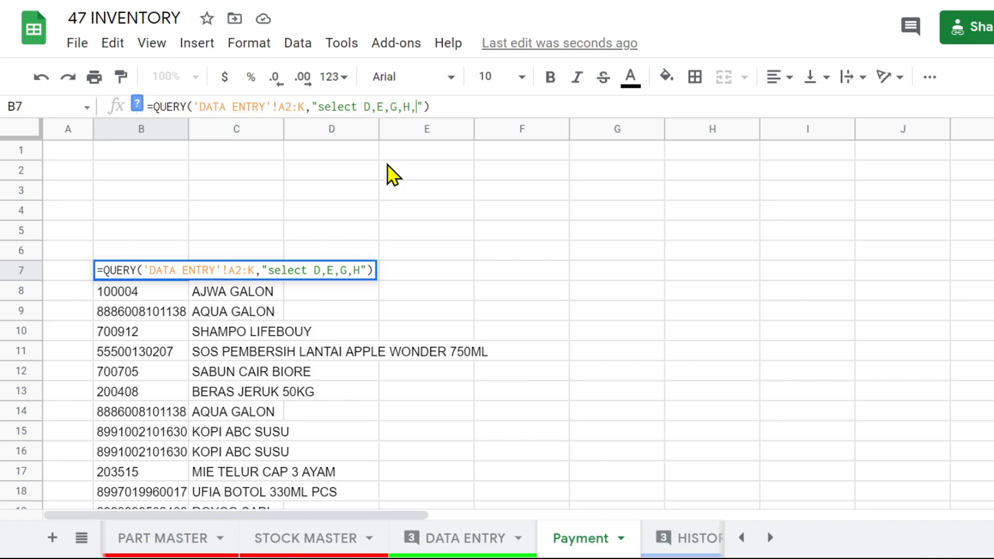
type("I")
key("Return")
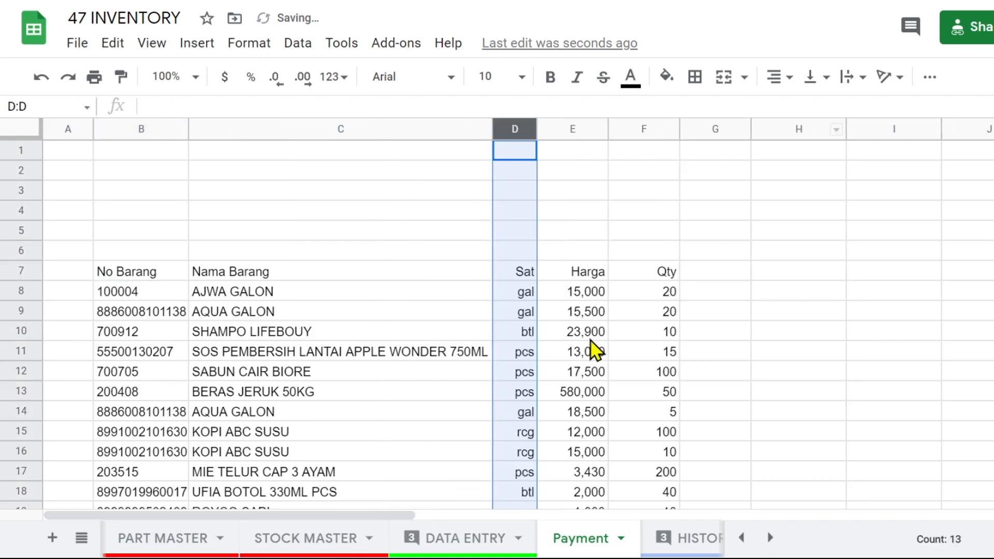
Check the headings in row 7 of the Payment sheet and narrow the Qty column slightly
left_click(591, 337)
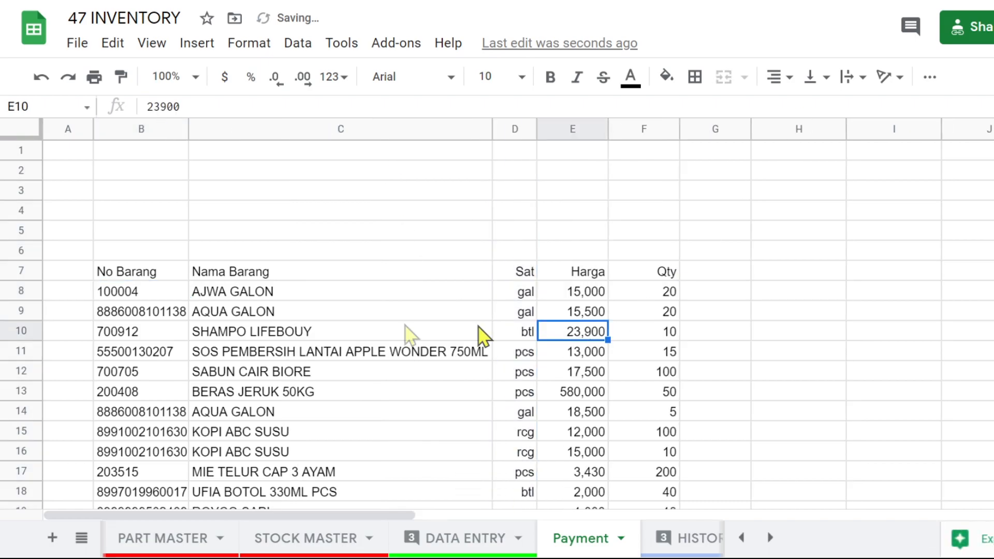
left_click(129, 270)
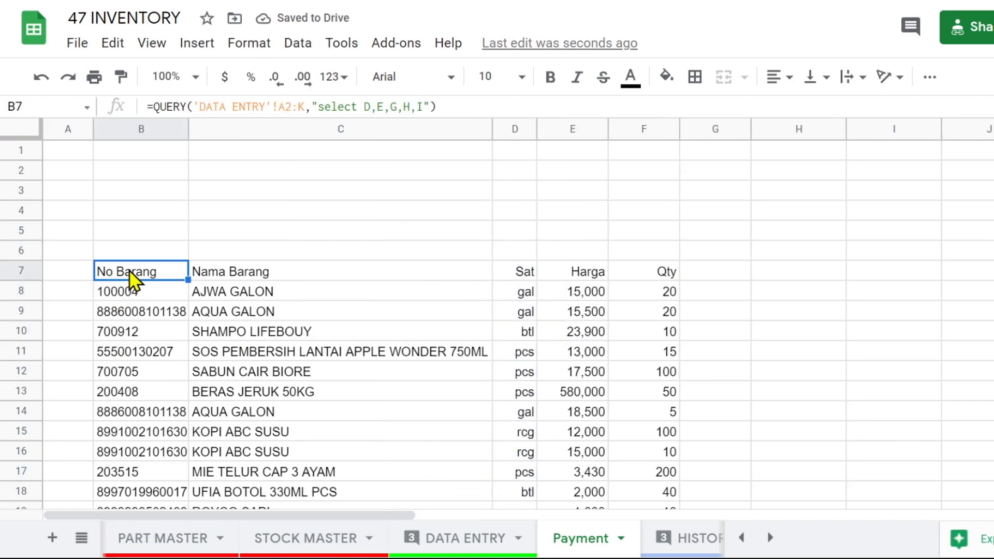
left_click(214, 272)
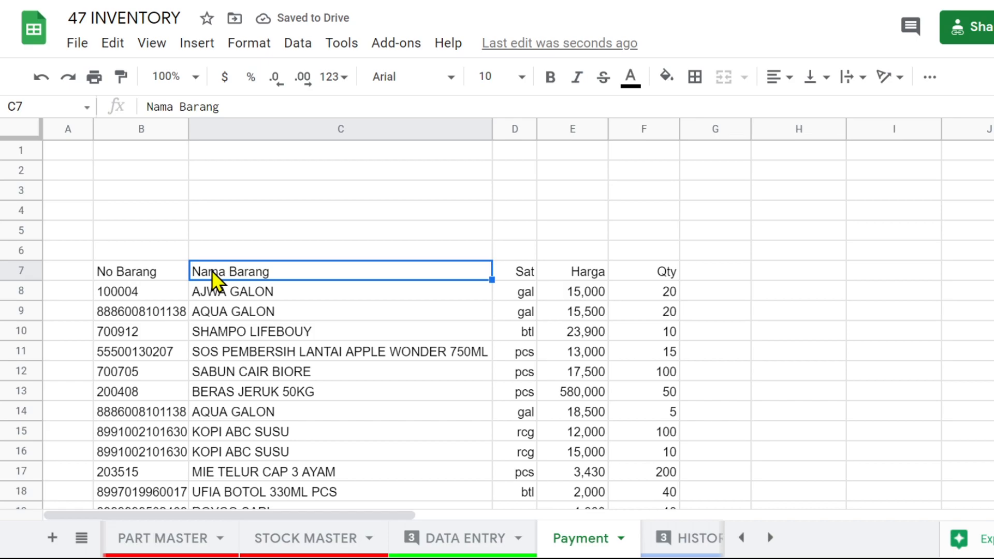
left_click(514, 275)
left_click(598, 274)
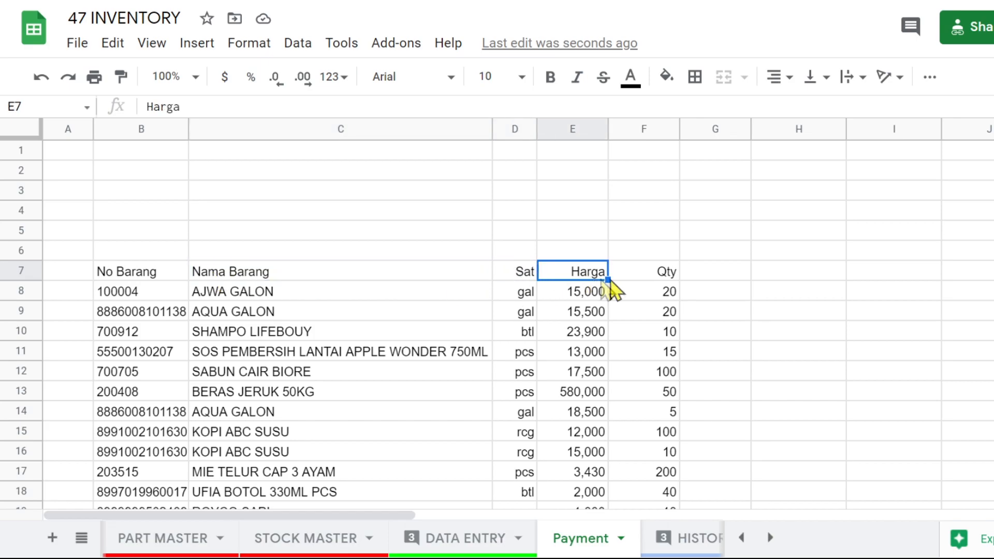
left_click(665, 274)
left_click_drag(678, 135, 665, 133)
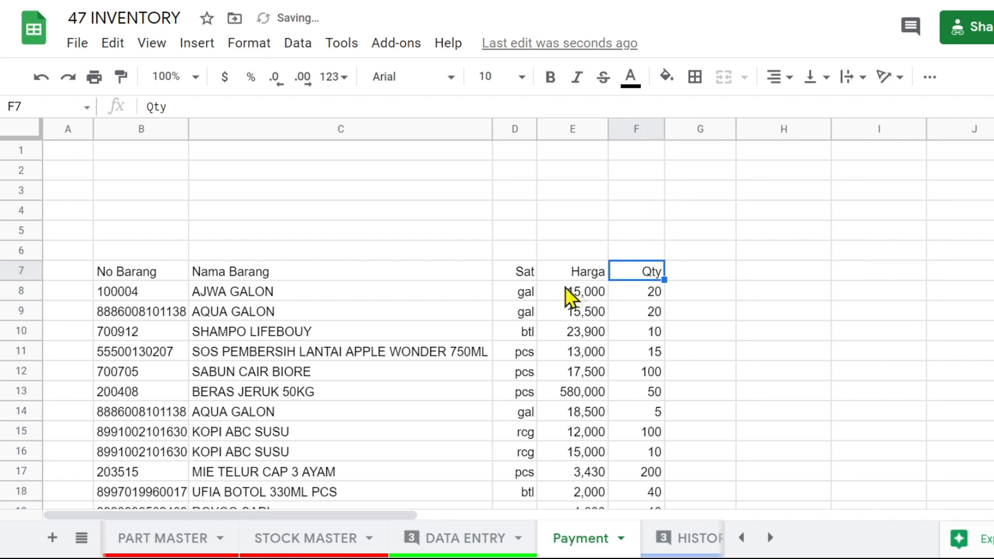
left_click(709, 272)
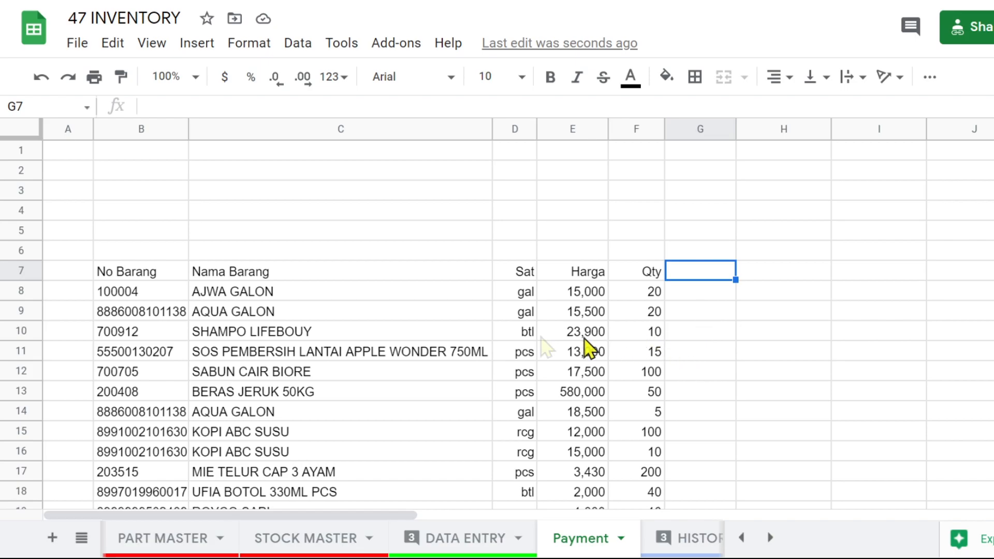
Add the product H*I to the end of the QUERY select list in B7 and widen column G slightly
left_click(114, 280)
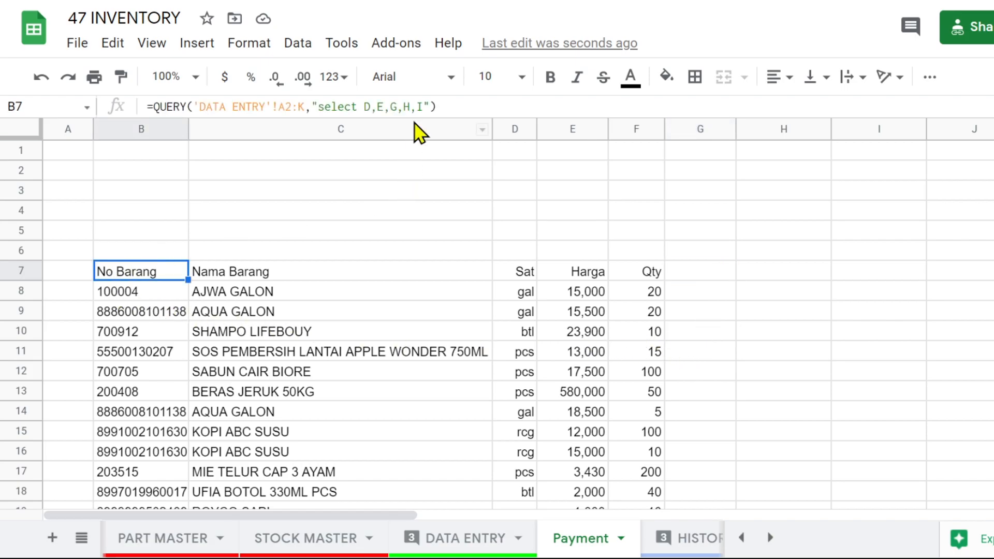
left_click(479, 538)
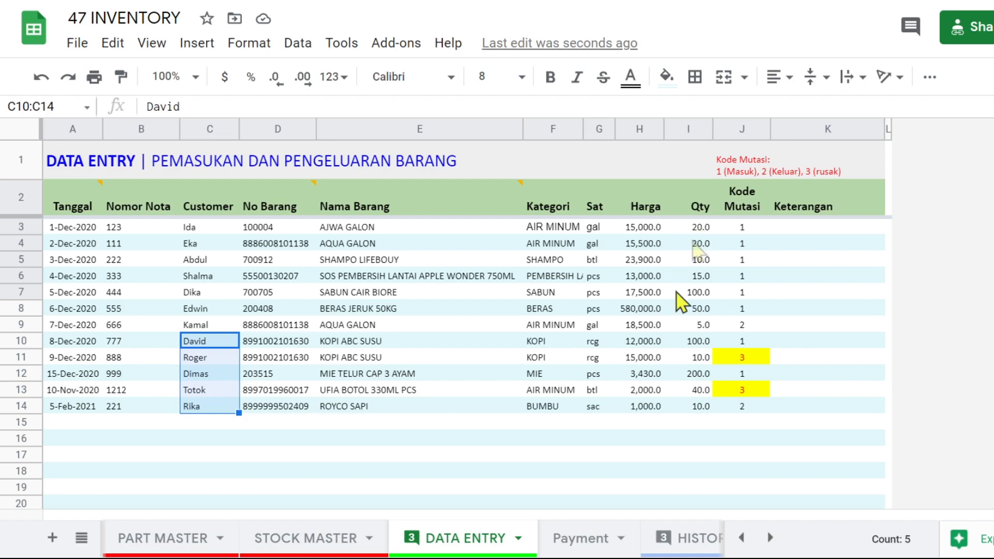
left_click(589, 541)
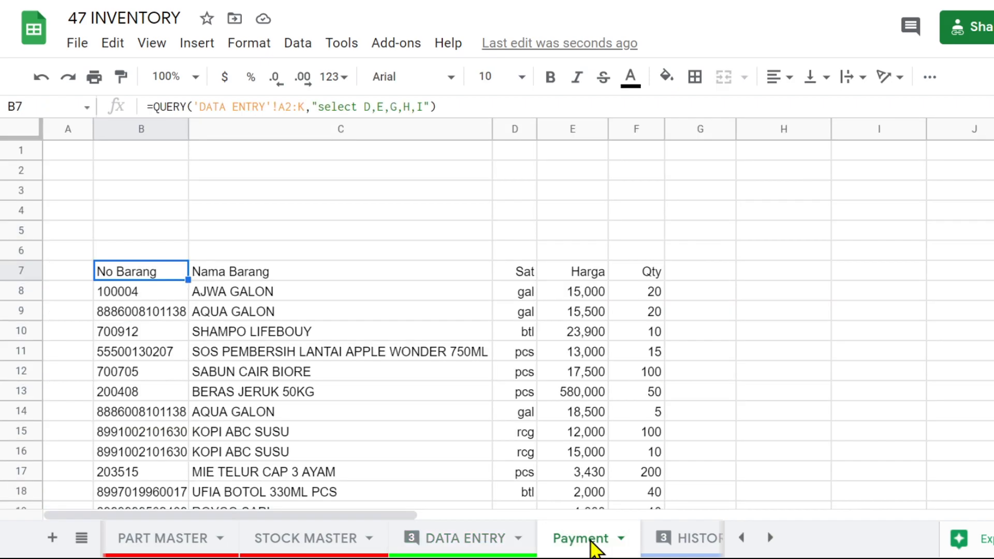
left_click(423, 106)
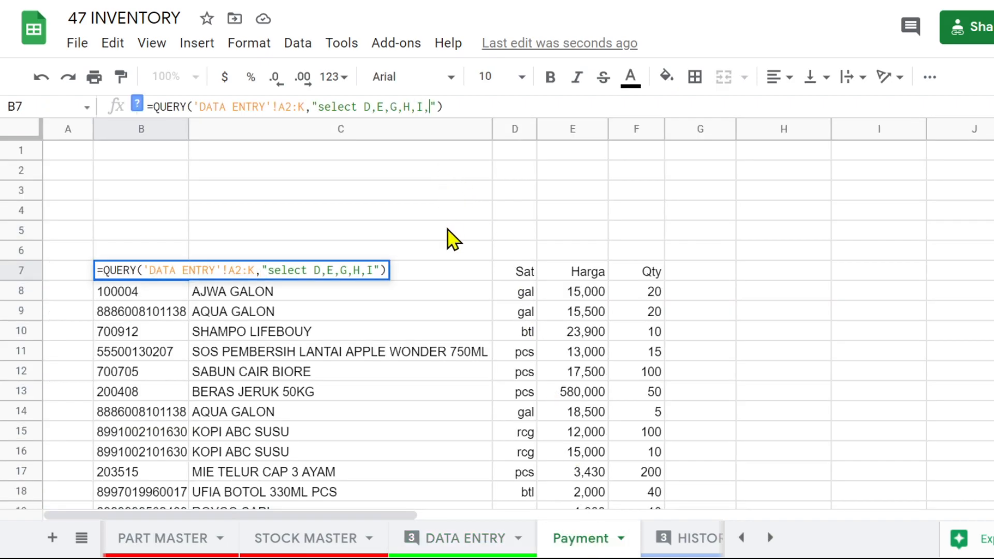
type(",H*I")
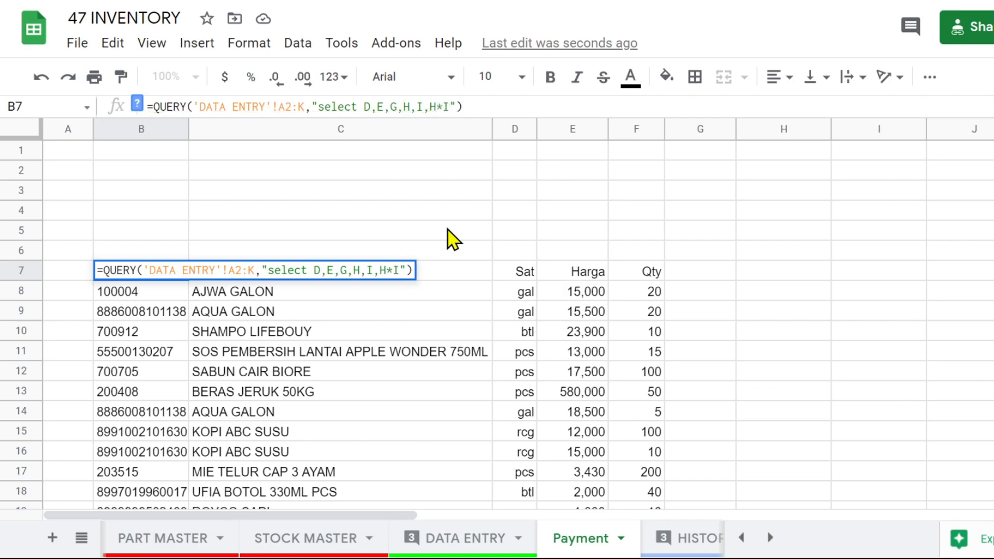
key("Return")
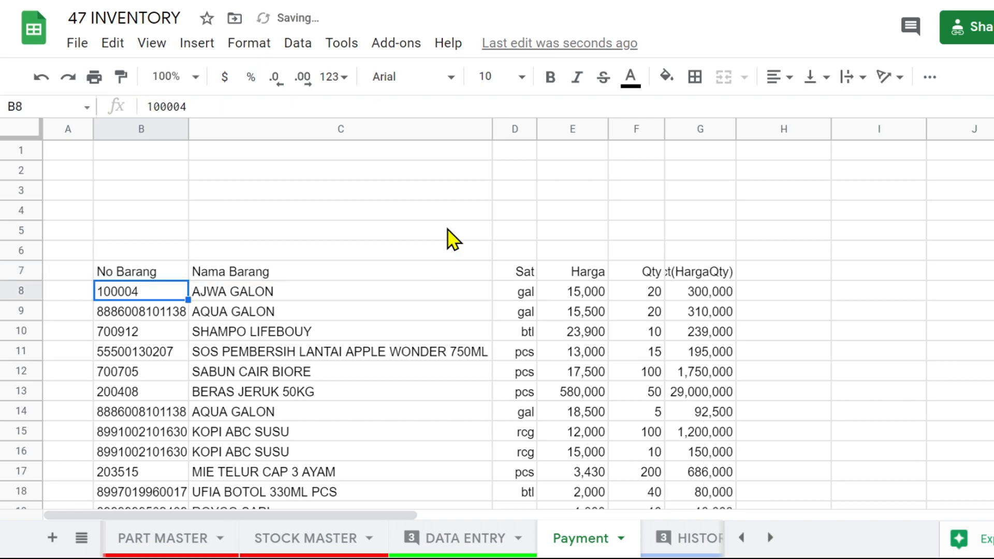
left_click_drag(735, 129, 759, 129)
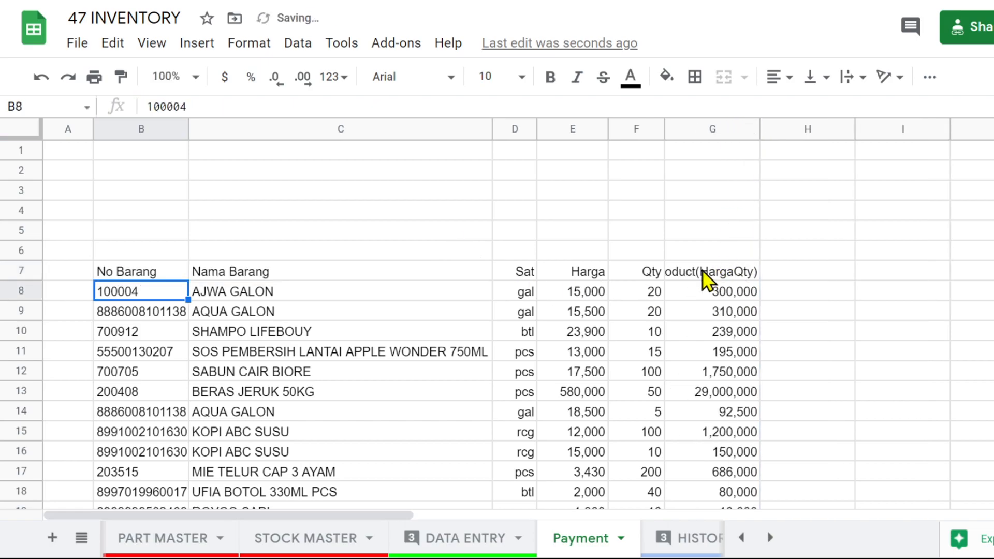
Make the header cells A7:G7 bold and enter the heading No in A7
left_click(172, 276)
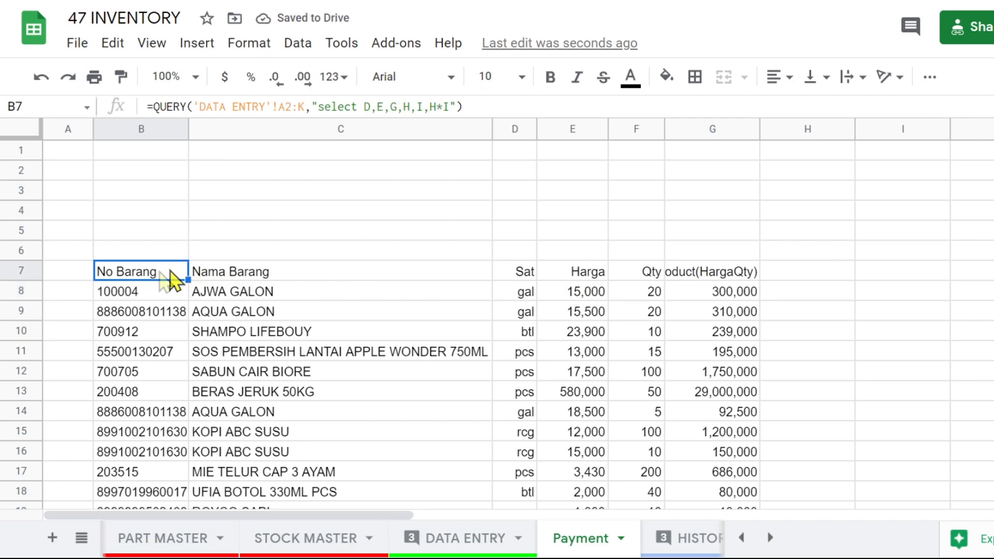
left_click_drag(73, 274, 705, 274)
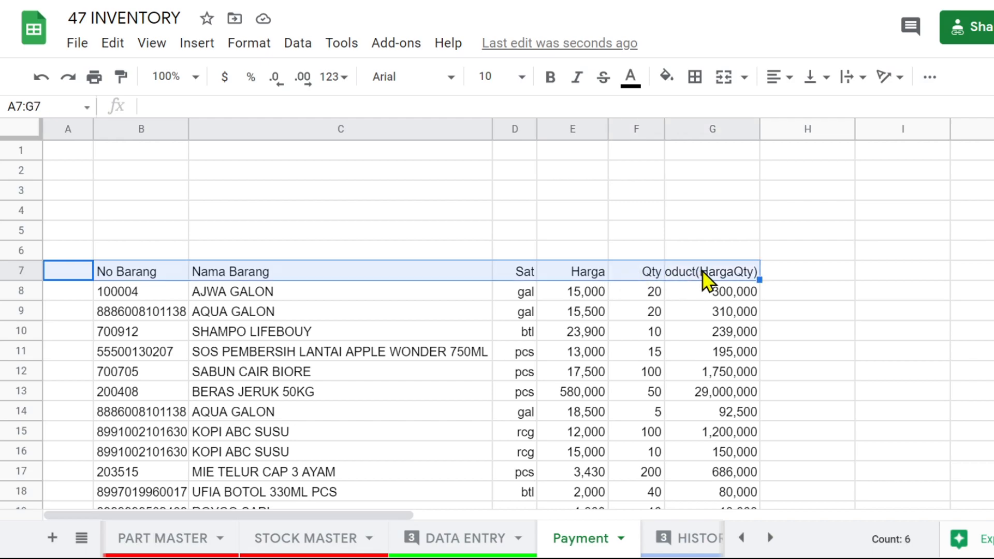
left_click(550, 78)
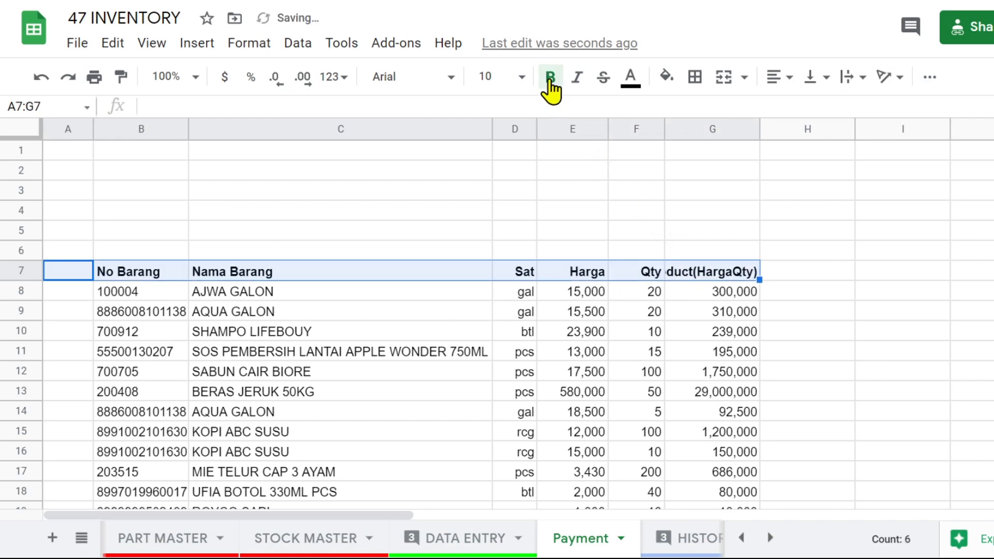
left_click(533, 350)
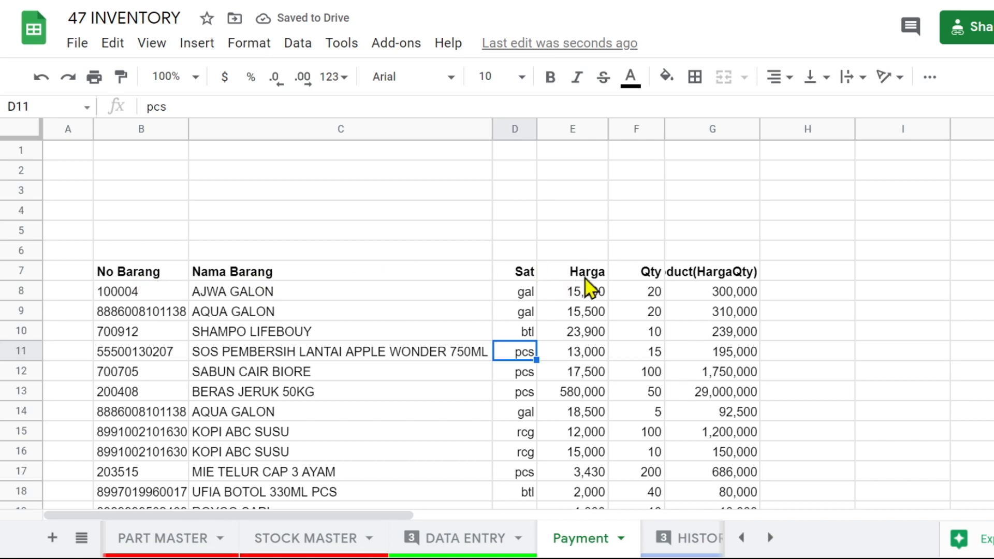
left_click(704, 272)
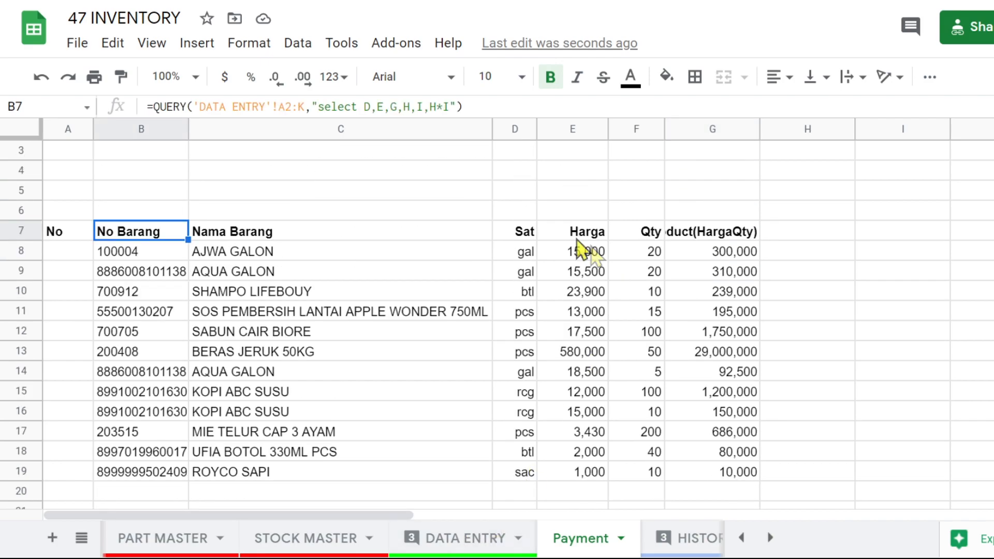
Check the Nomor Nota column in DATA ENTRY and add a where clause after H*I in the Payment QUERY formula in B7
left_click(468, 540)
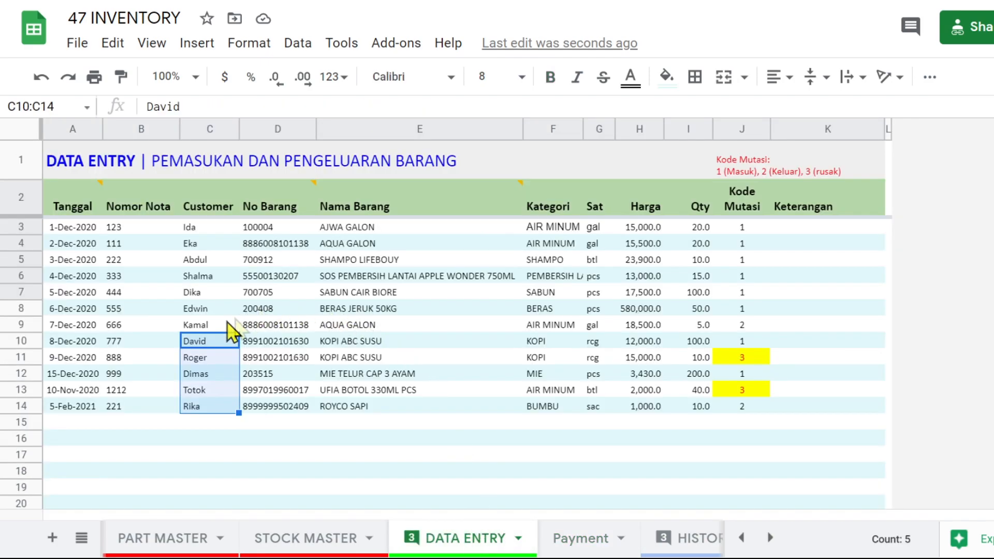
left_click(203, 296)
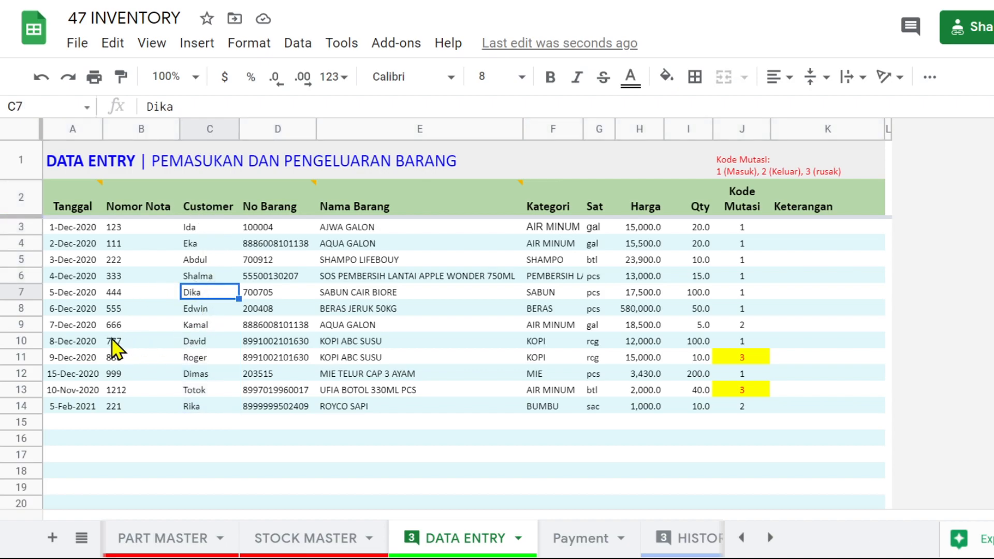
left_click(115, 309)
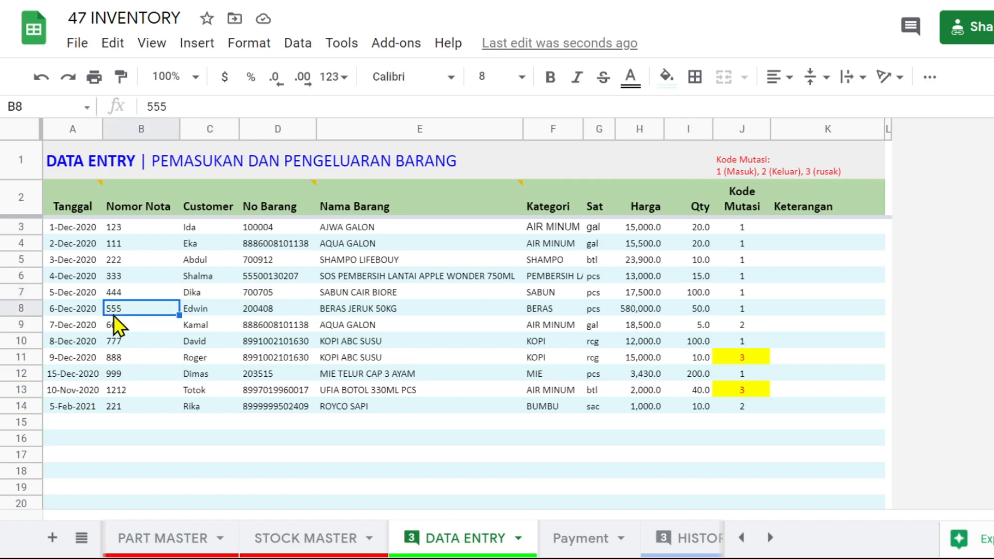
left_click(582, 540)
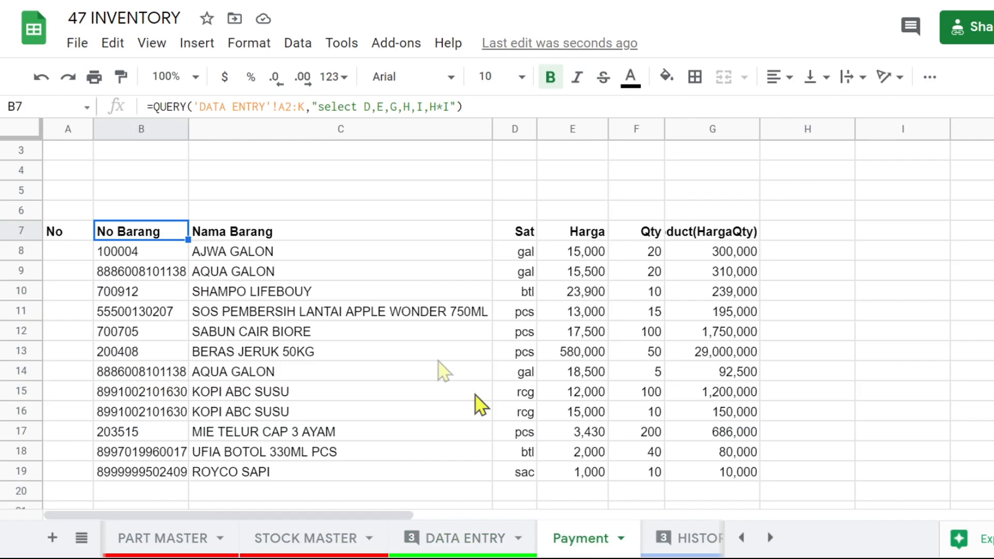
left_click(448, 107)
type("where")
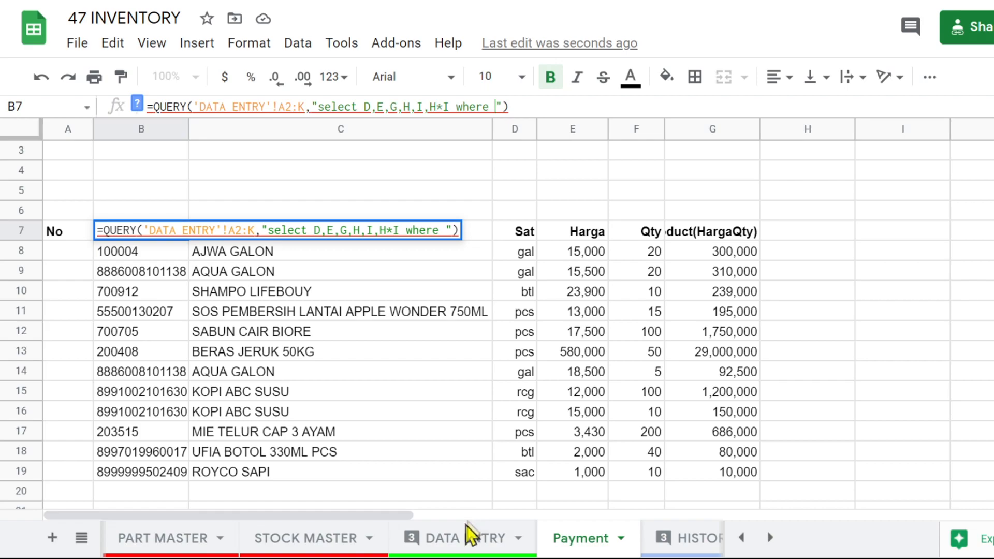
Complete the where clause of the QUERY formula in B7 with the condition B like 123
left_click(461, 538)
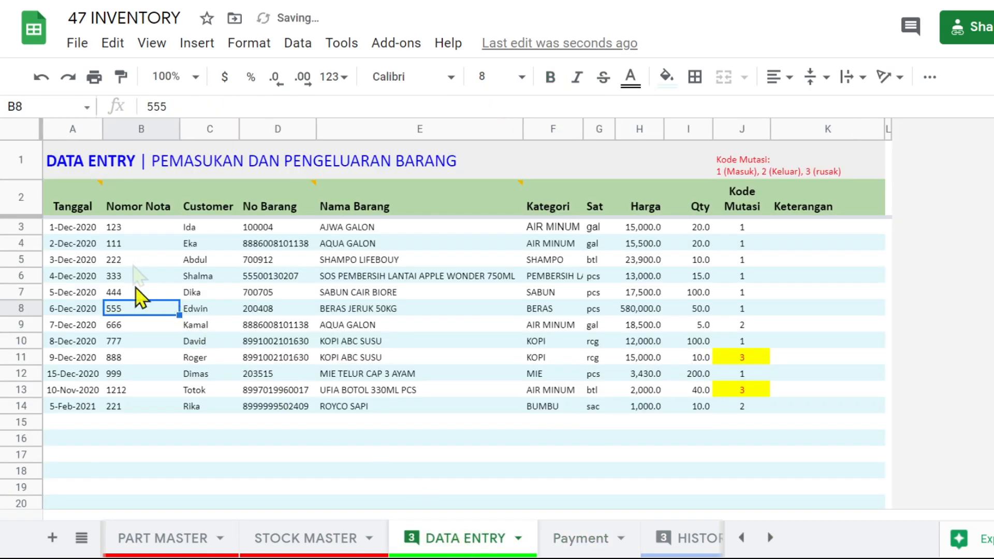
left_click(574, 538)
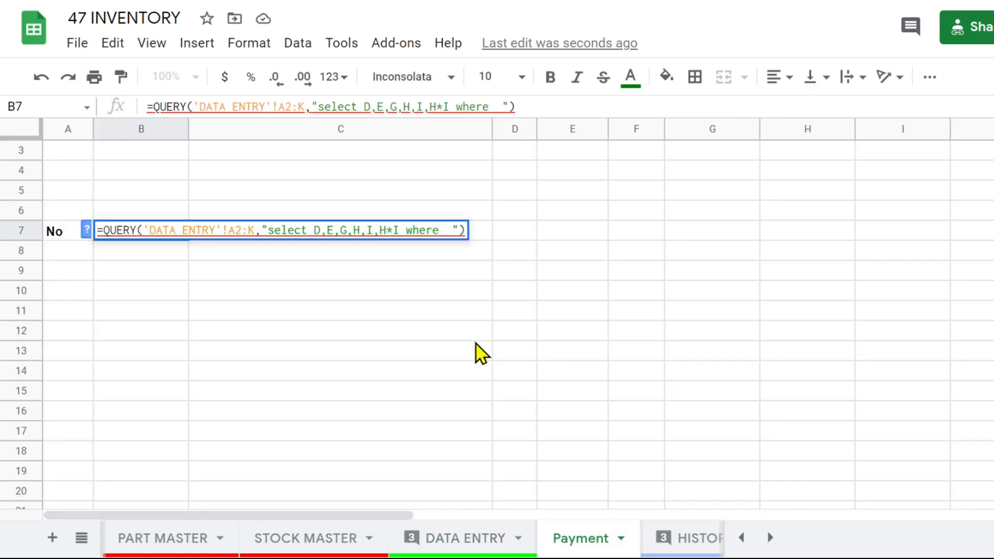
type("B like")
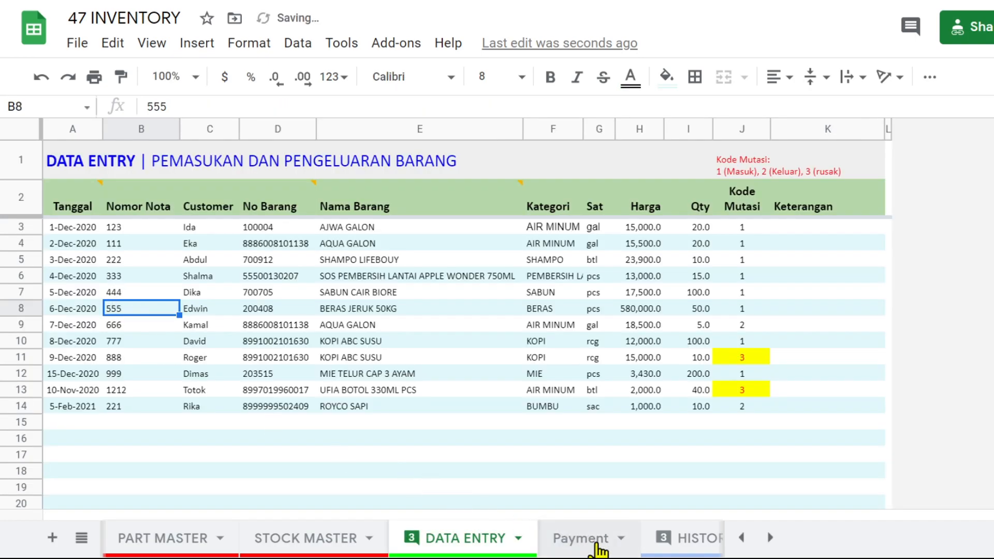
left_click(590, 548)
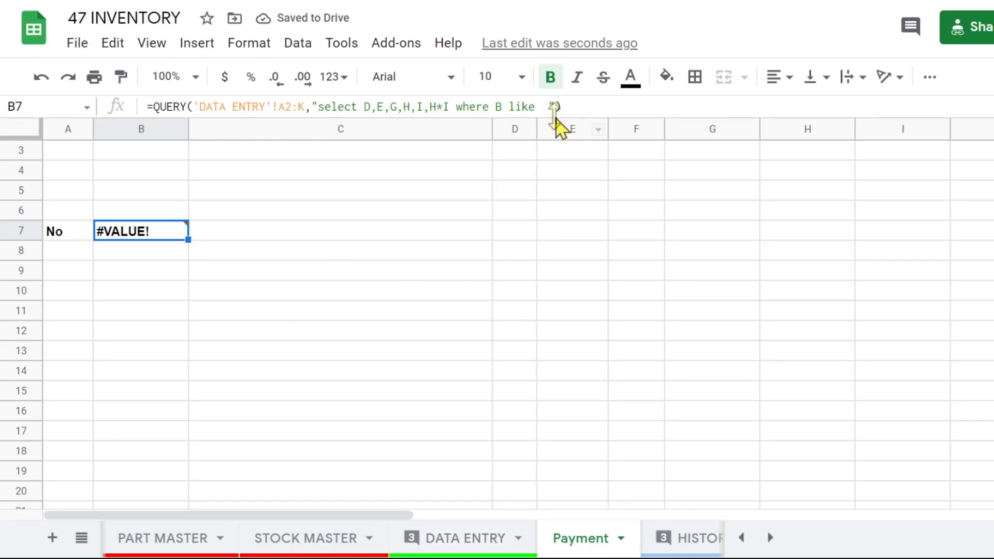
left_click(538, 106)
type("123")
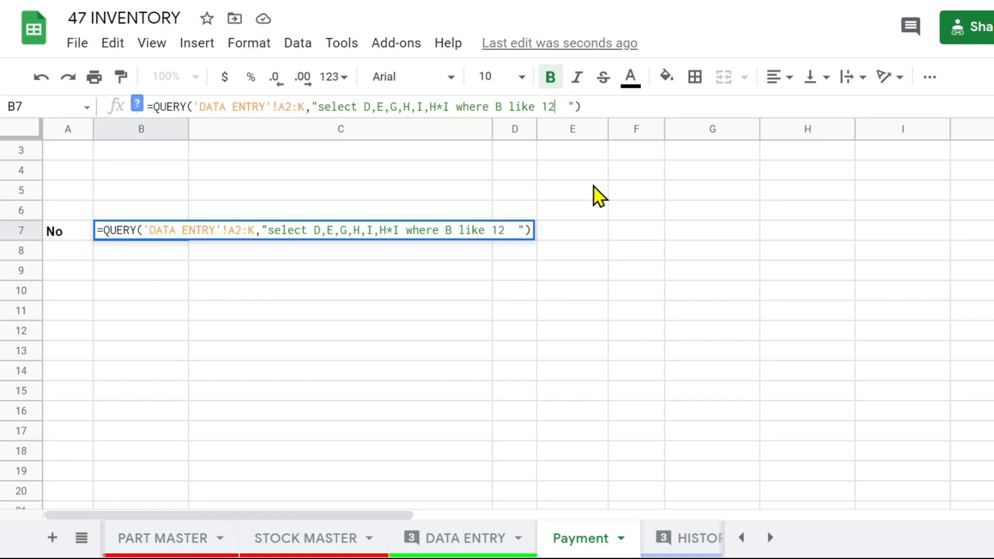
key("Return")
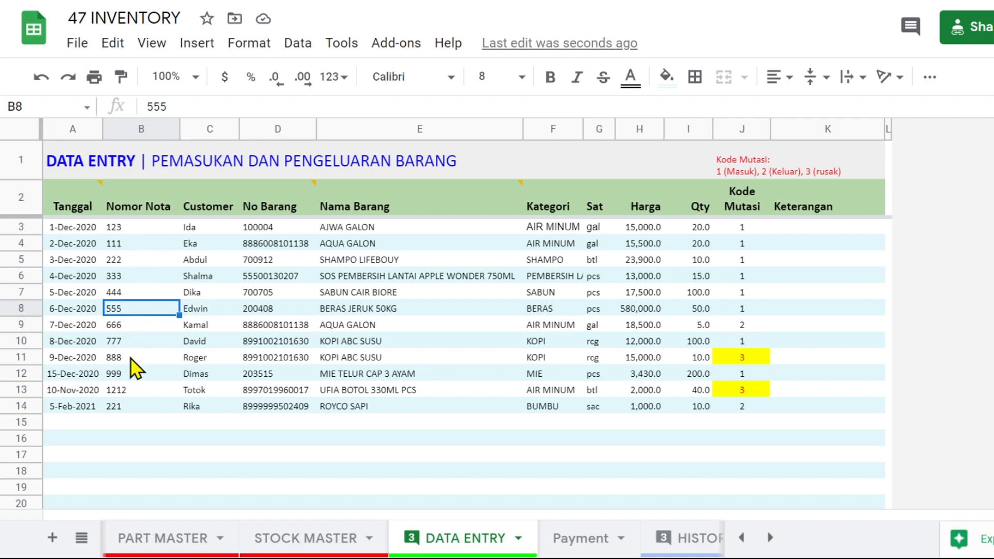
Fill the Nomor Nota 123 from B3 down to B7 in DATA ENTRY and return to the Payment sheet
left_click(141, 228)
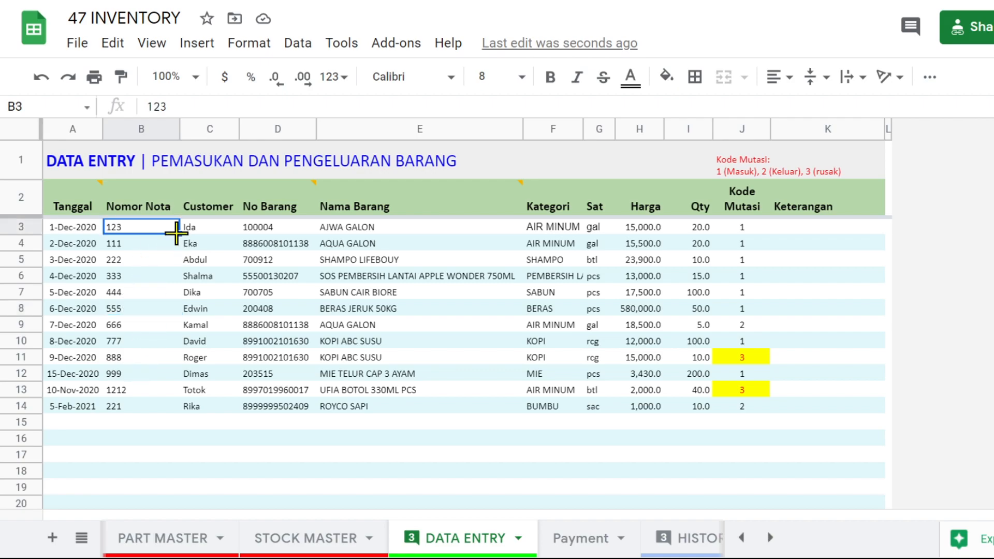
left_click_drag(176, 233, 171, 294)
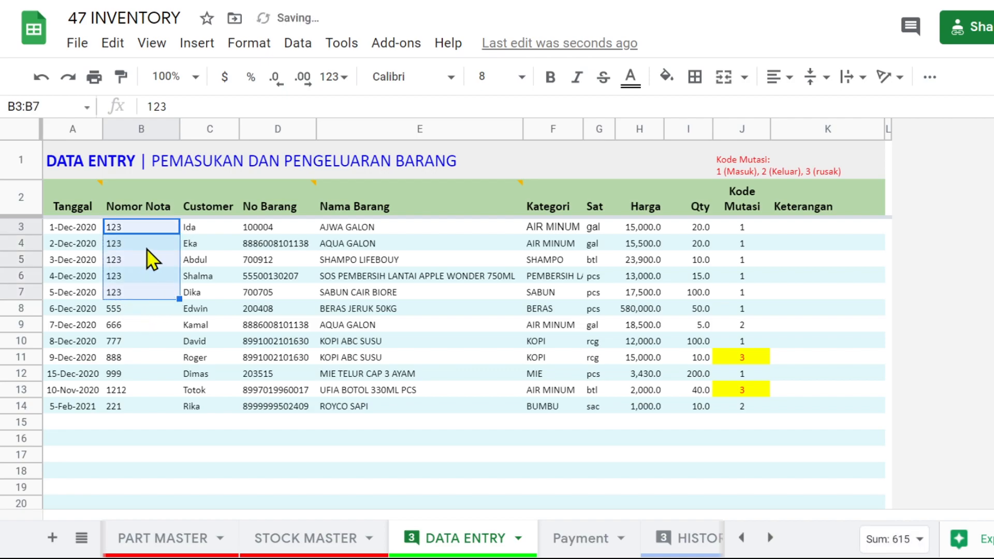
left_click(581, 541)
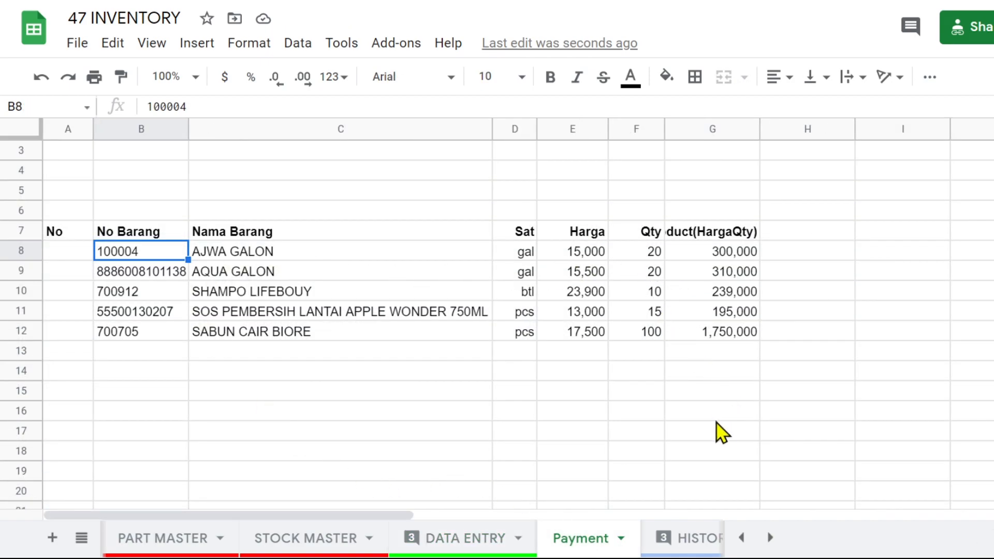
Enter the labels Total Harga, Total Bayar and Sisa Uang in cells F18, F19 and F20 of the Payment sheet
left_click(631, 456)
type("Total Harga")
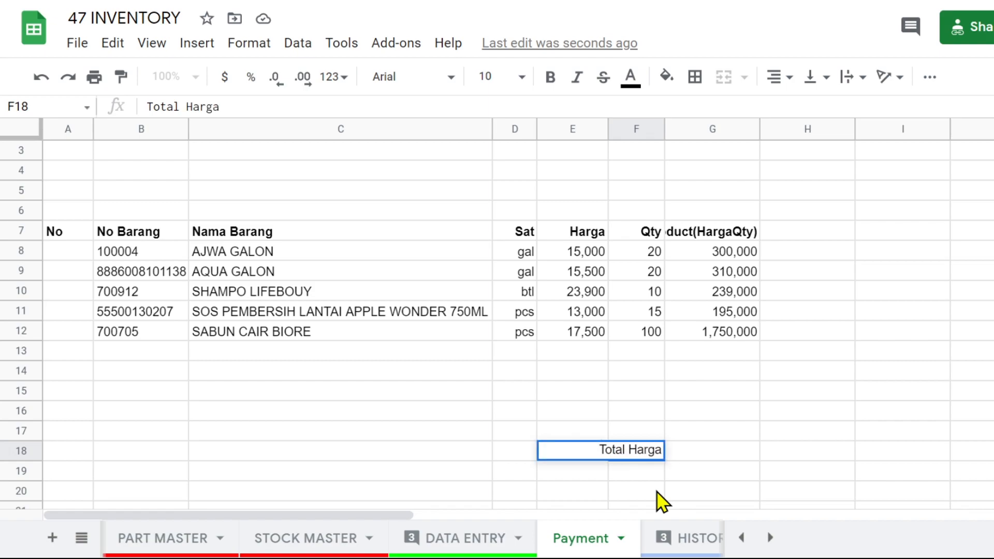
key("Return")
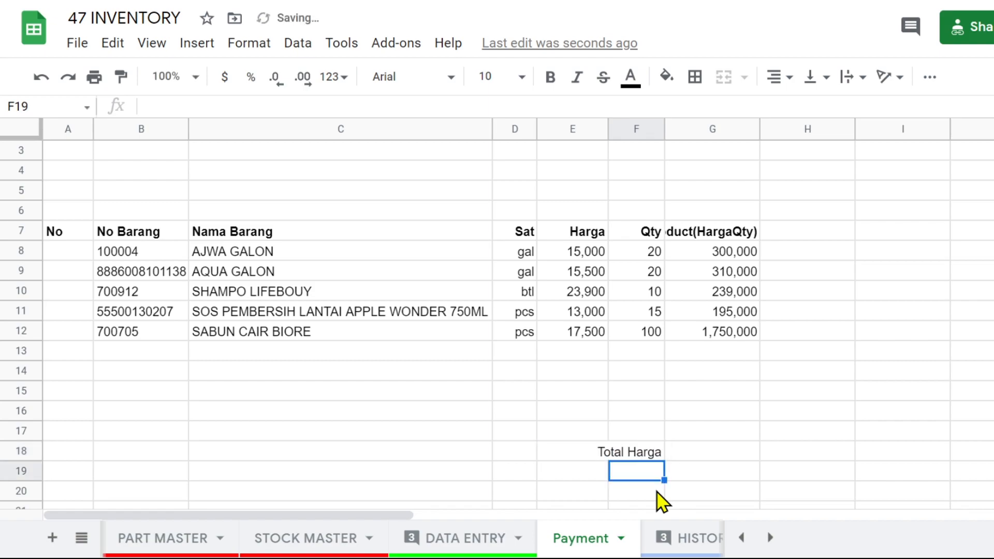
type("Tobat")
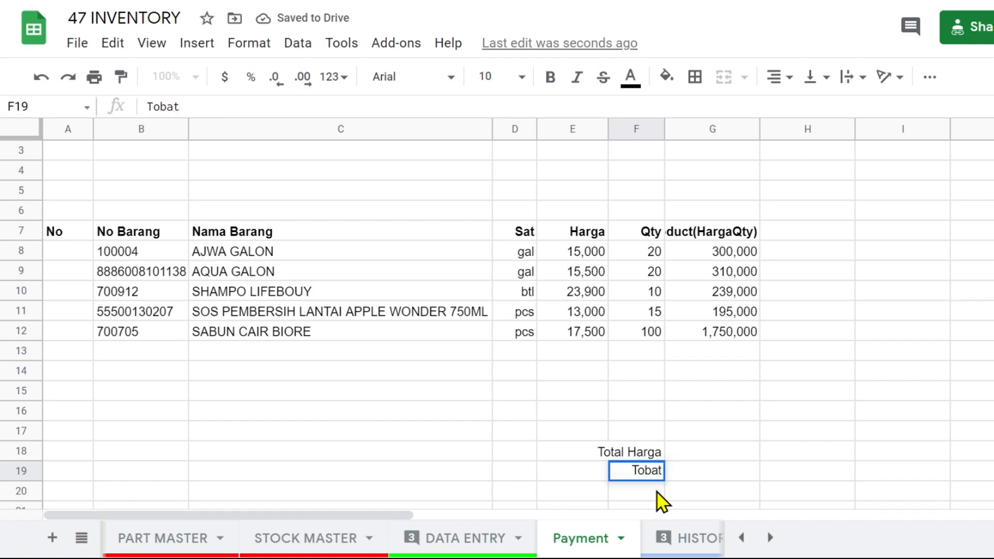
key("BackSpace")
key("BackSpace")
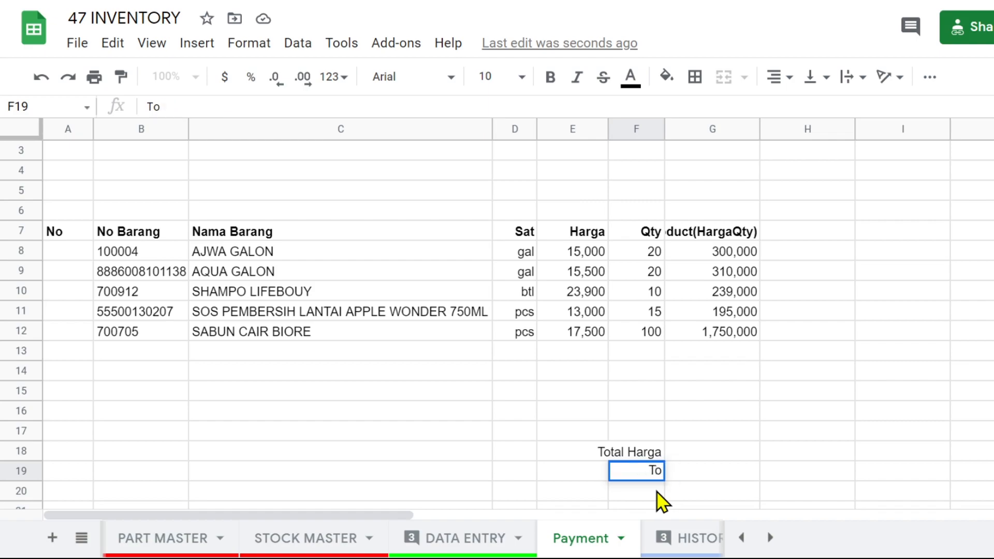
type("tal Bayar")
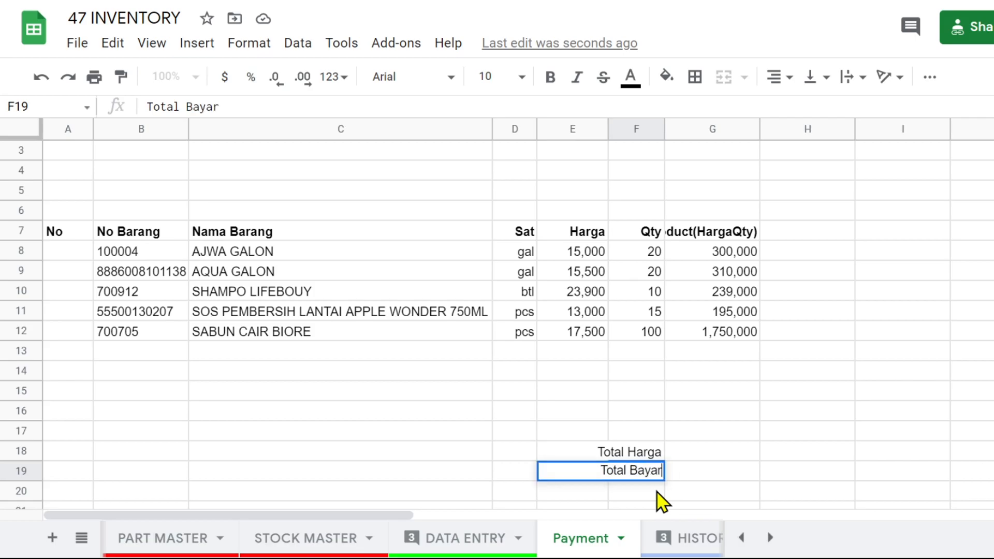
key("Return")
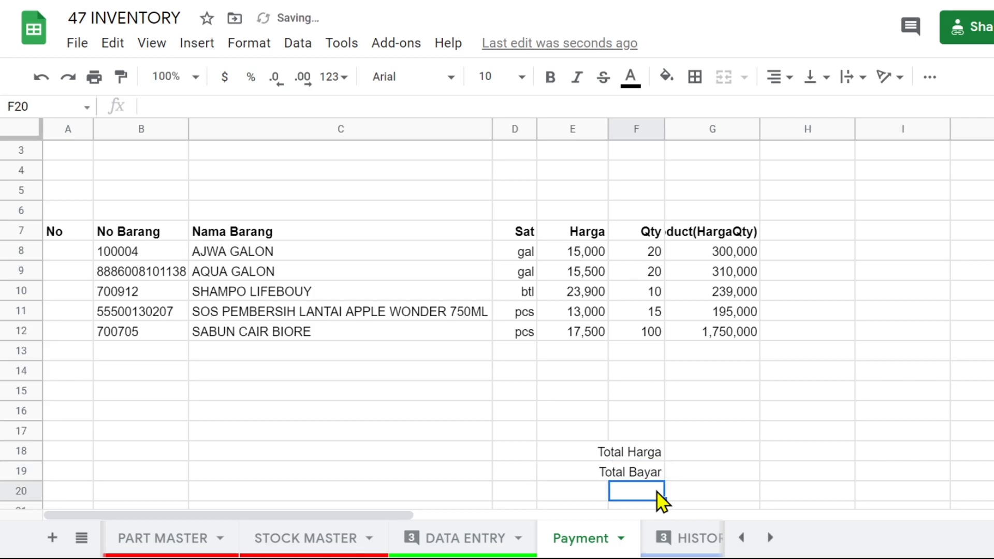
scroll(737, 454, "down", 1)
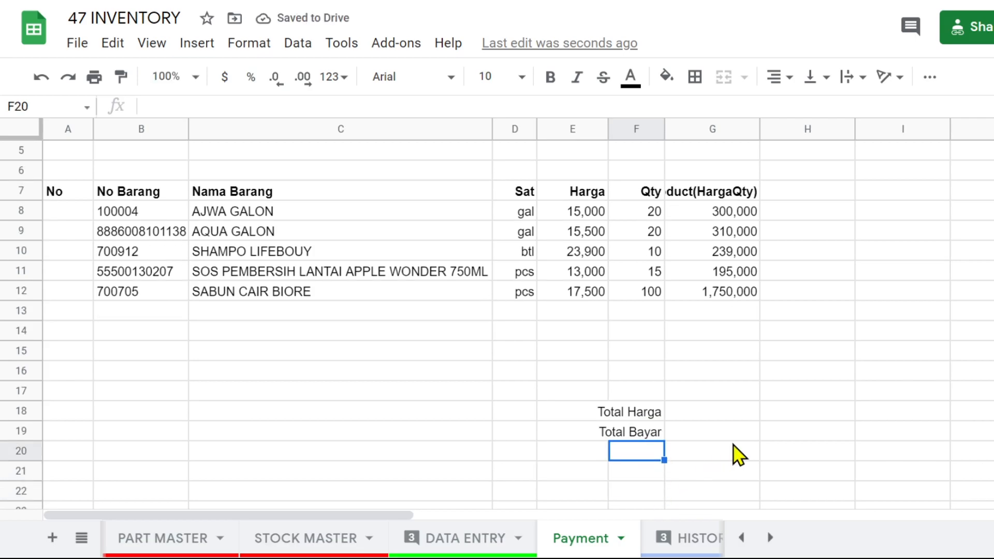
type("Sisa")
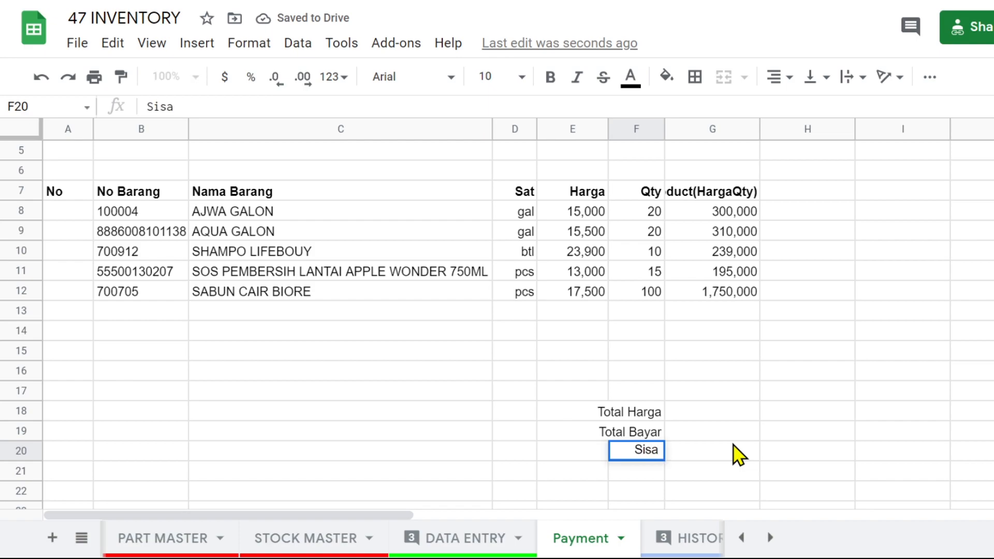
type(" Uang")
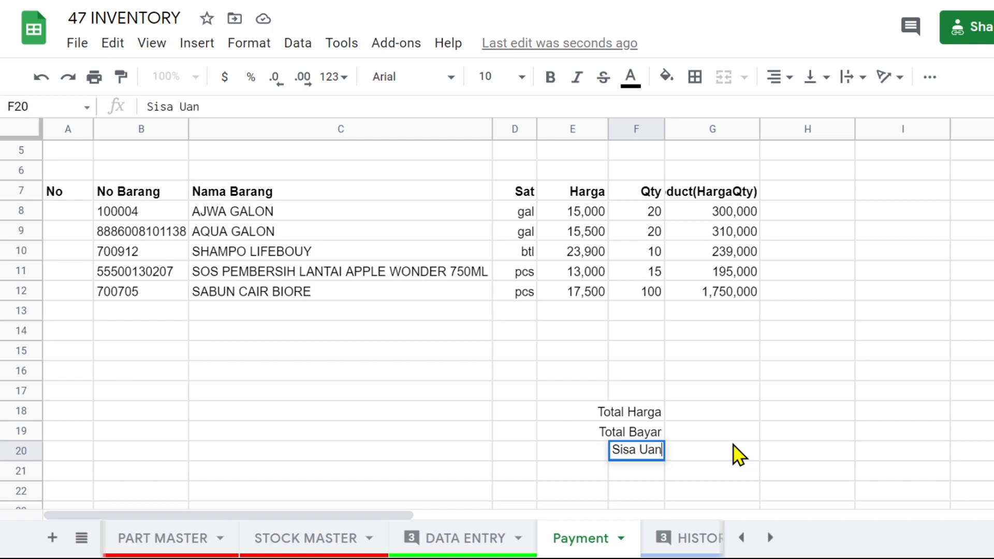
key("Return")
Sum G8:G17 in G18 beside Total Harga and reject the suggested autofill
key("Up")
key("Up")
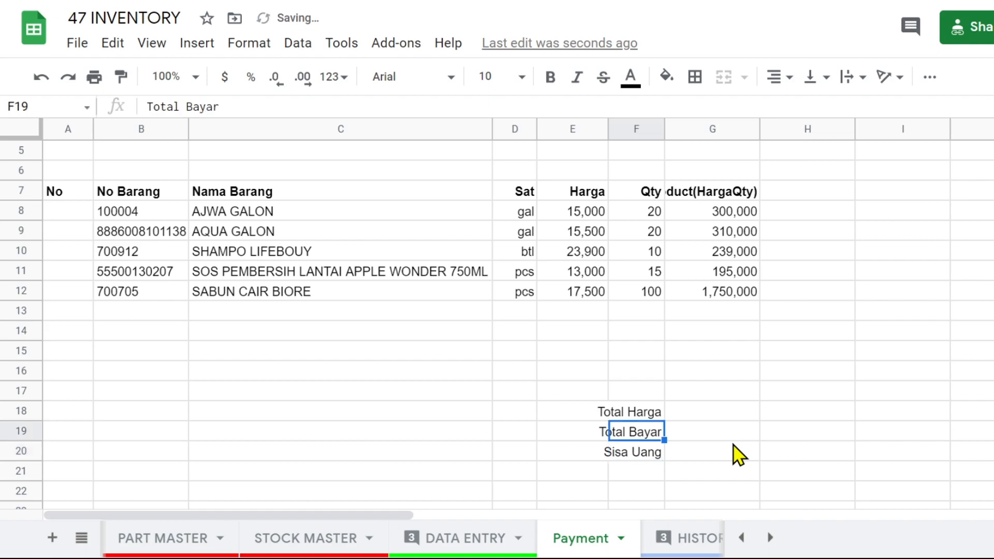
key("Up")
key("Right")
type("=sum(")
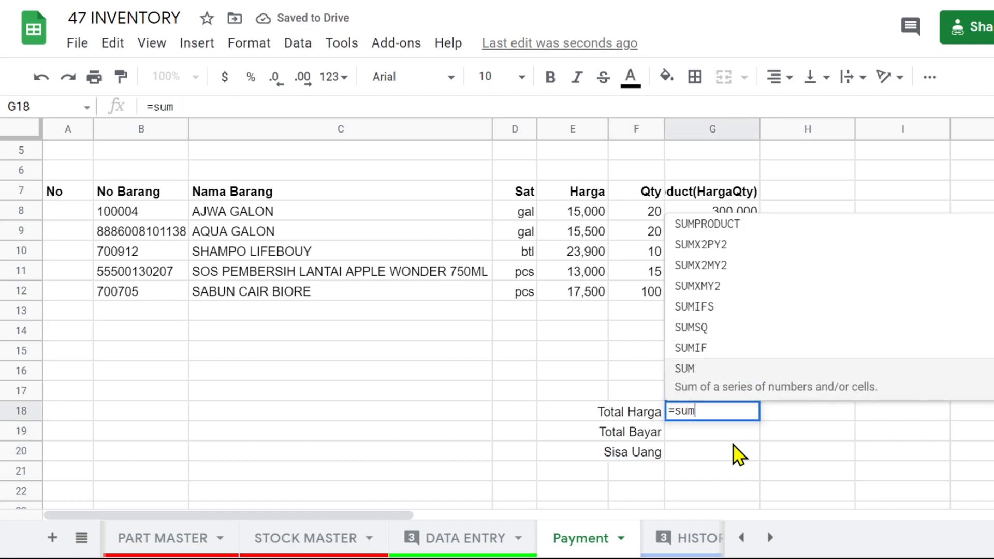
key("Up")
key("shift+Up")
key("shift+Up")
key("shift+Up")
key("shift+Up")
key("shift+Up")
key("shift+Up")
key("shift+Up")
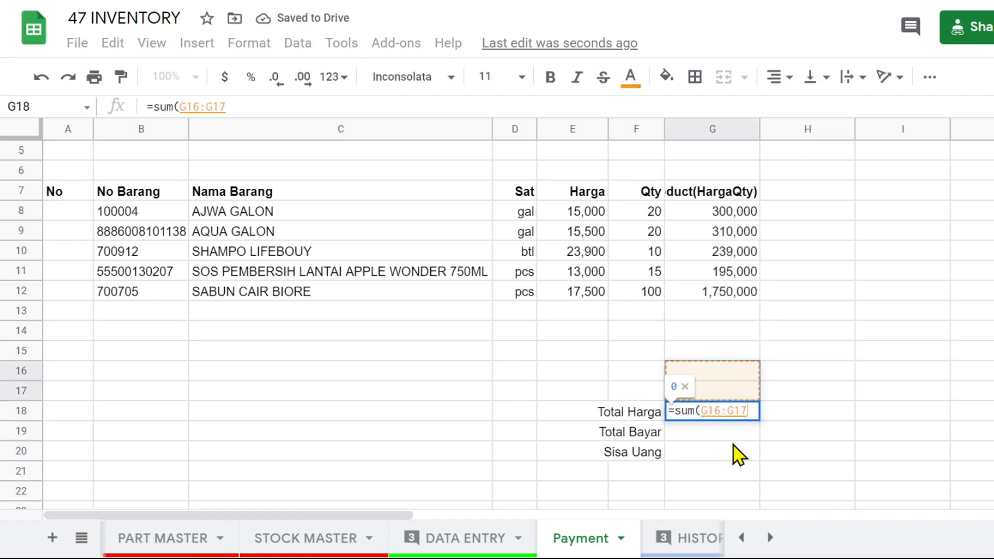
key("shift+Up")
key("shift+Up")
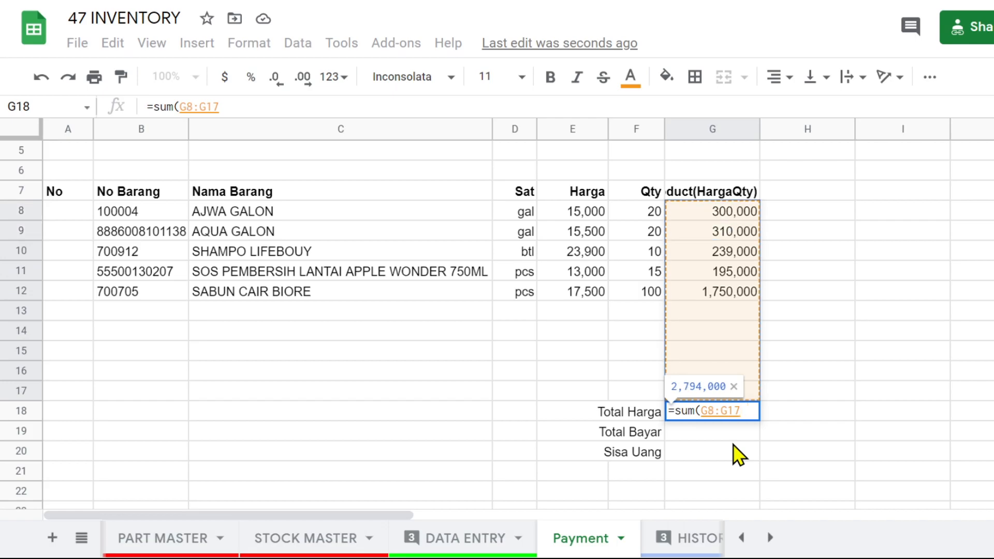
key("Return")
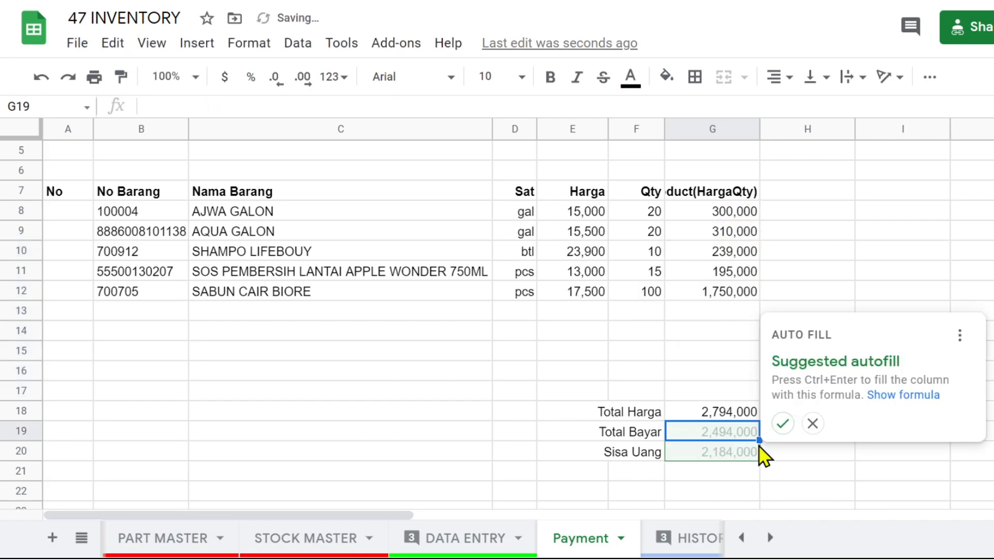
left_click(813, 424)
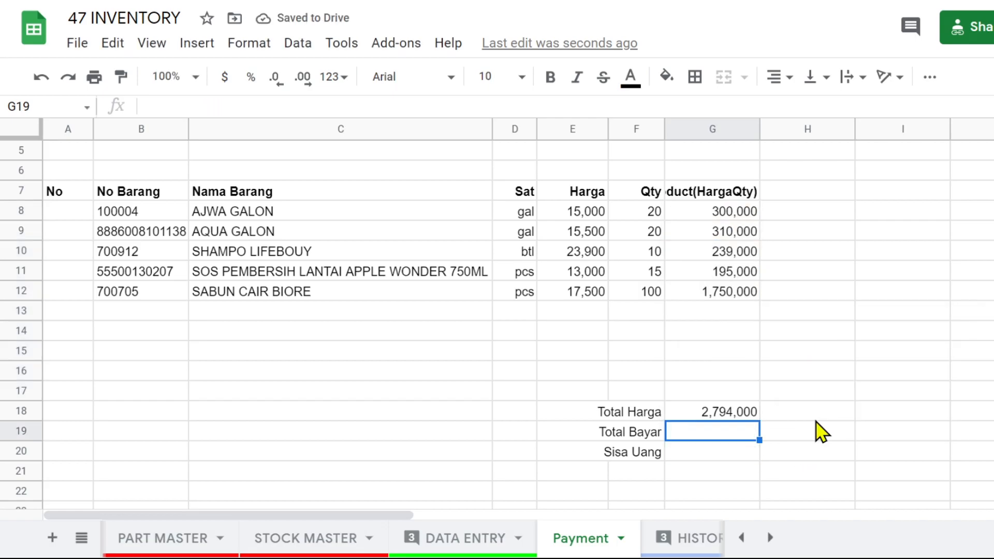
Calculate Sisa Uang in G20 with the formula =G19-G18
left_click(720, 453)
type("=")
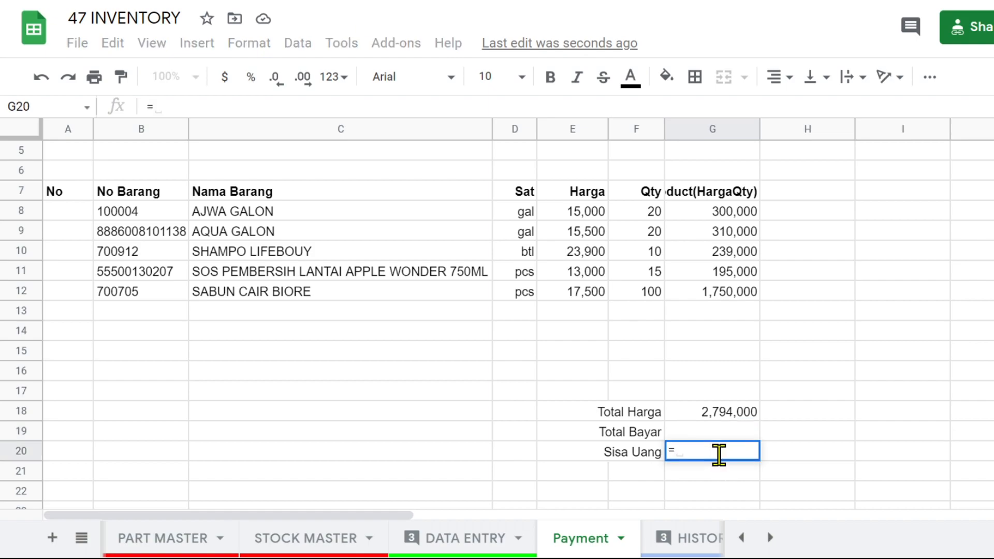
key("Up")
type("-")
key("Up")
key("Up")
key("Return")
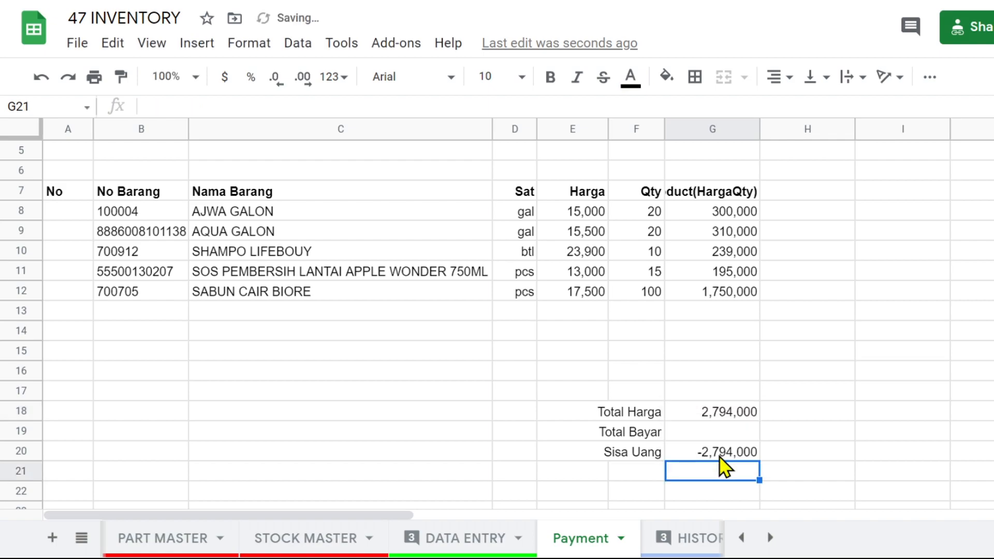
Enter 2794000 as the Total Bayar amount in G19
left_click(731, 434)
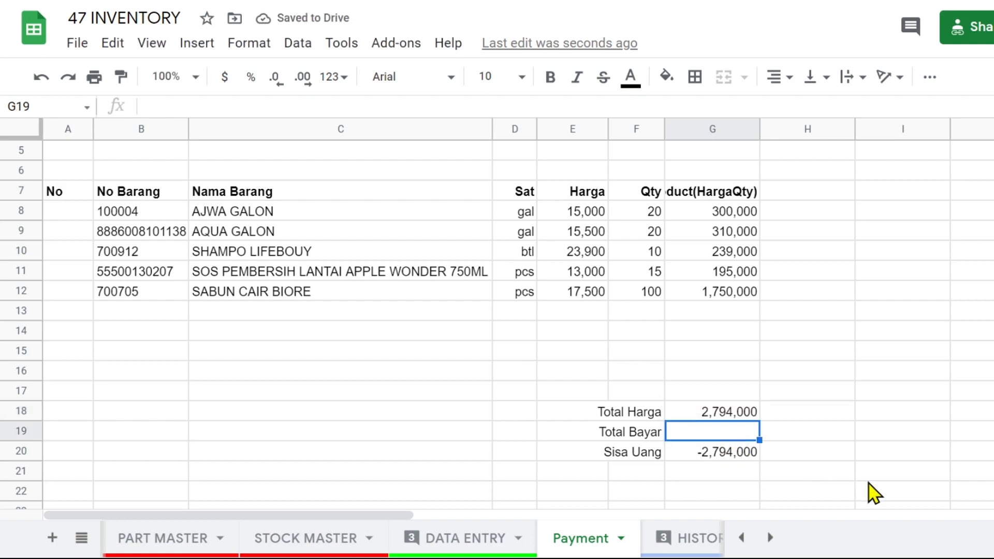
type("2,794,000")
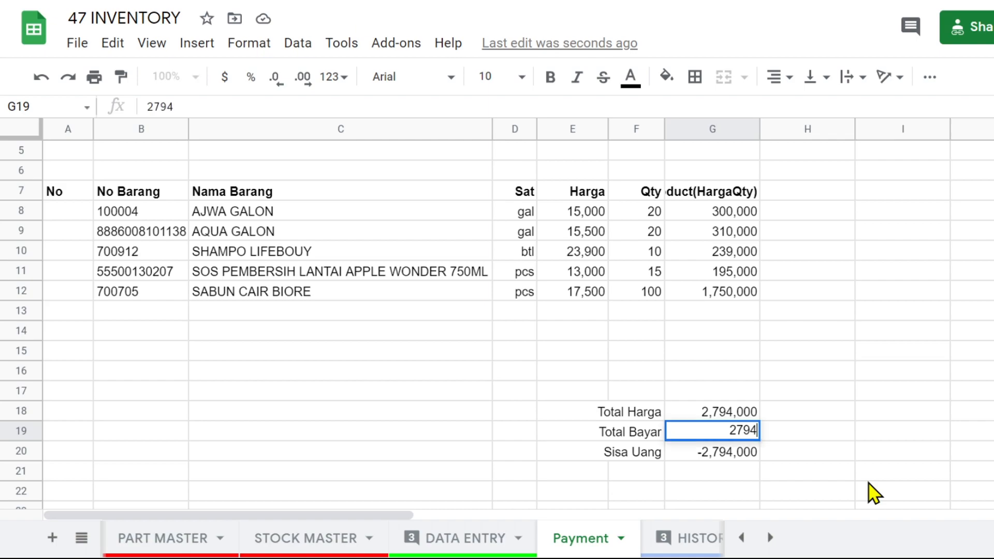
key("Return")
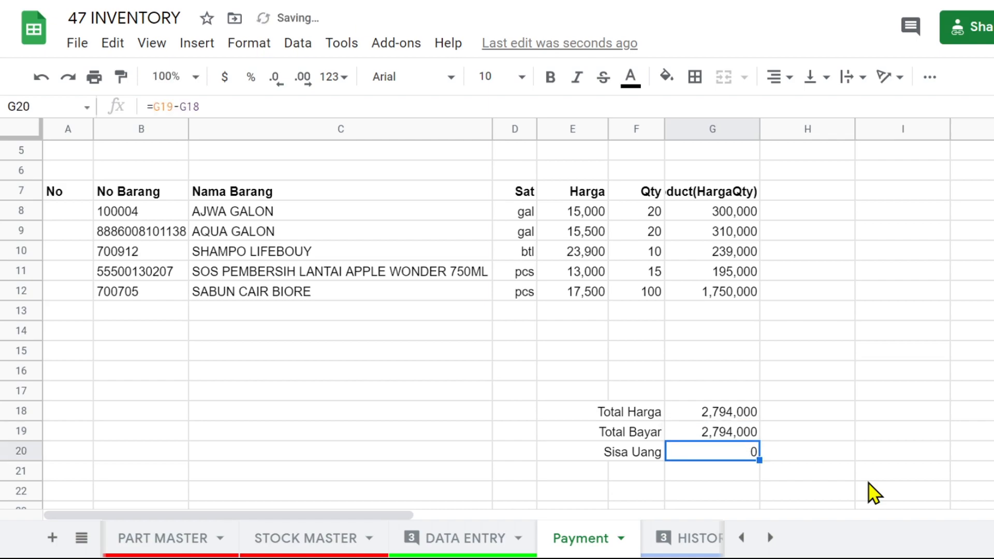
key("Up")
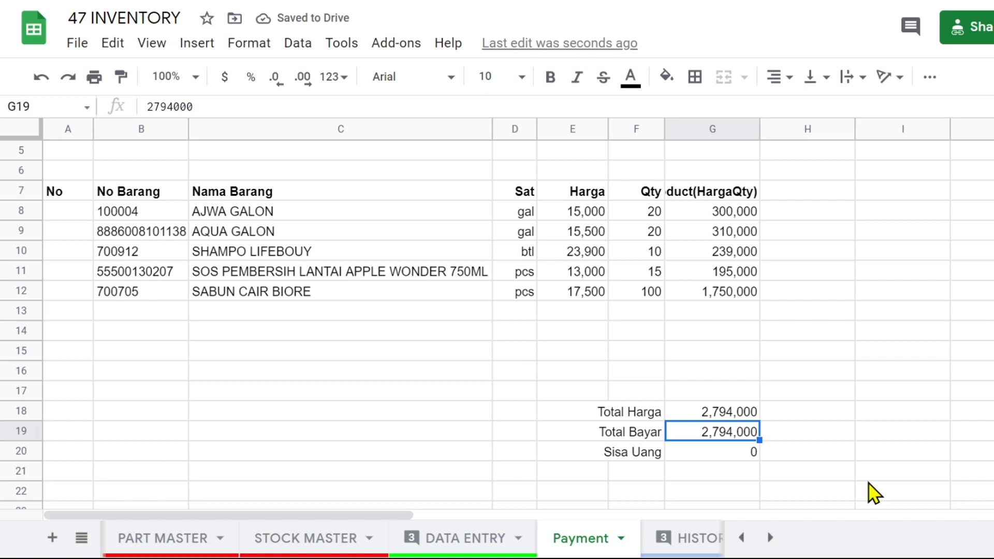
Enter 2,800,000 as the Total Bayar amount in G19
type("2,8")
type("00,000")
key("Return")
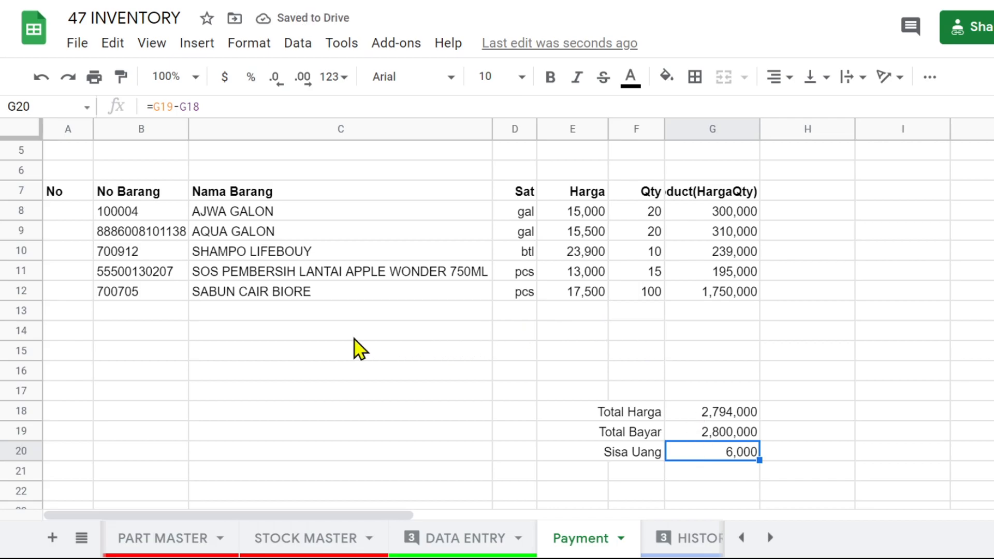
scroll(355, 349, "up", 2)
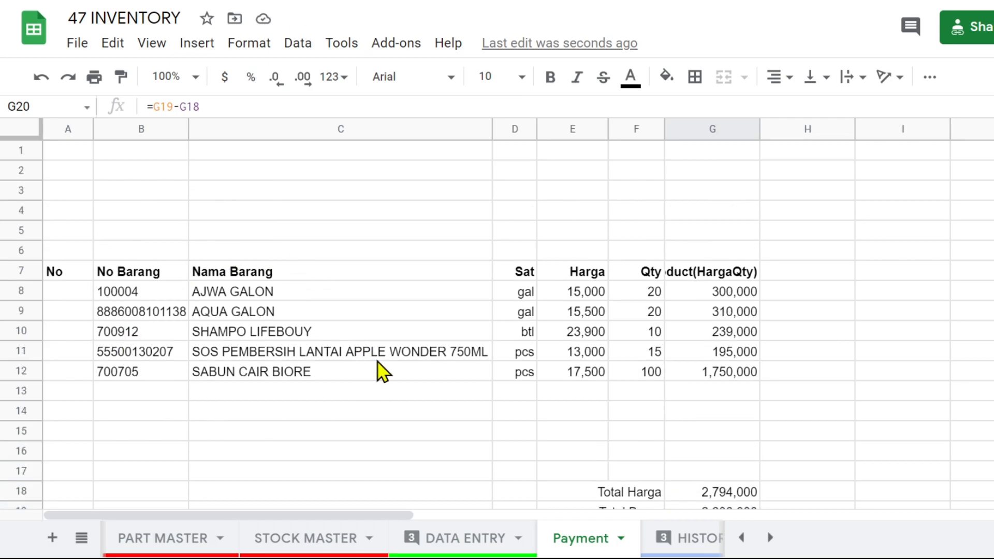
scroll(383, 373, "down", 2)
scroll(384, 373, "up", 2)
left_click(134, 274)
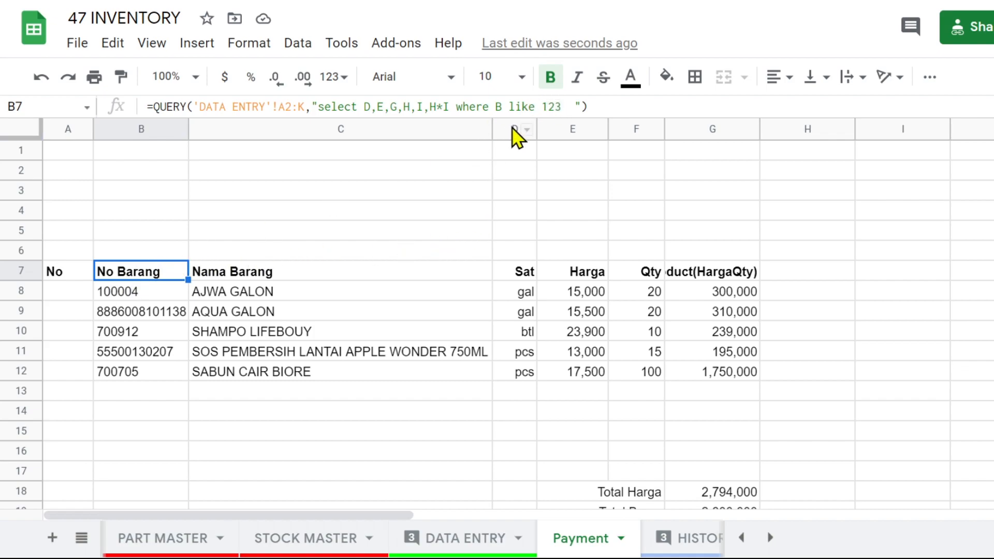
double_click(551, 106)
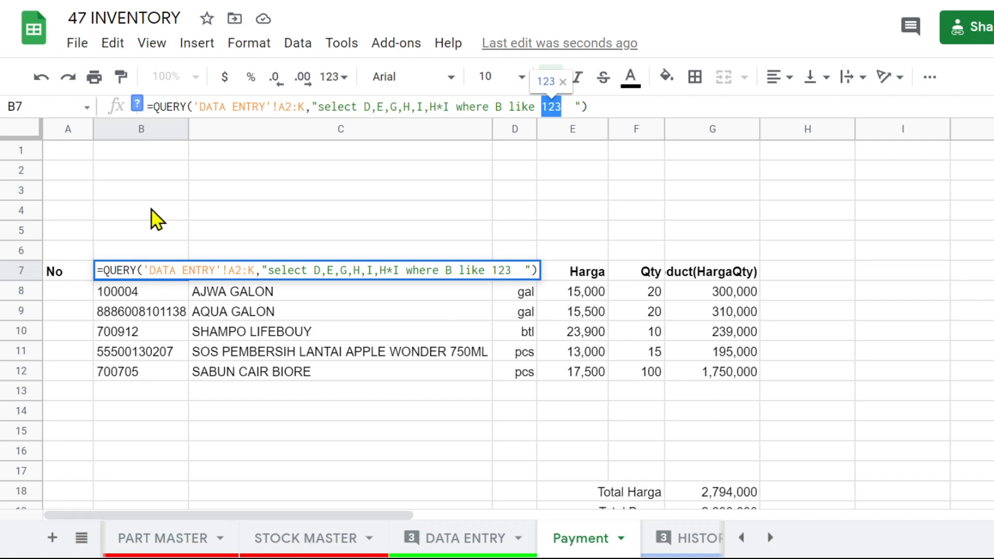
key("Escape")
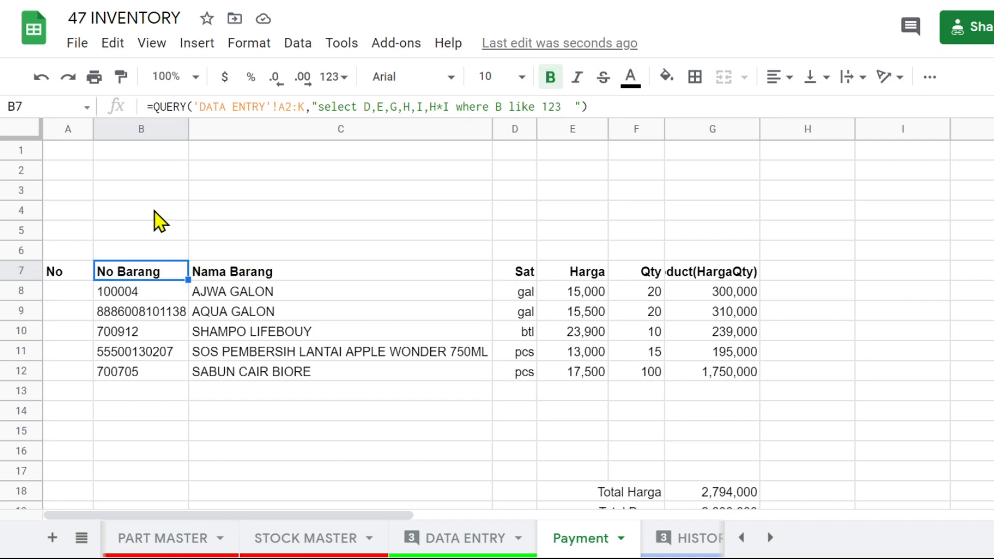
Enter the label No Transaksi in A4 and the value 123 in C4 of the Payment sheet
left_click(72, 215)
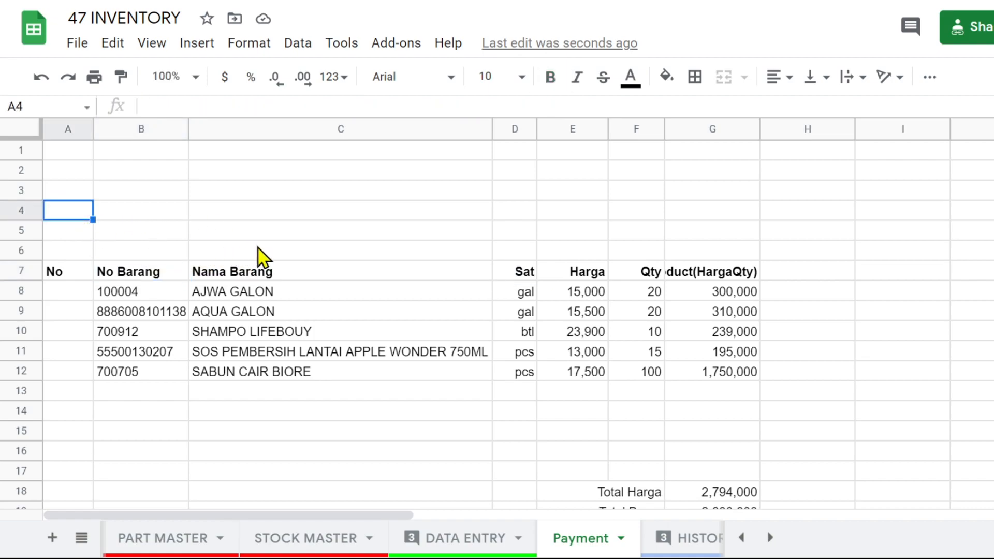
type("No")
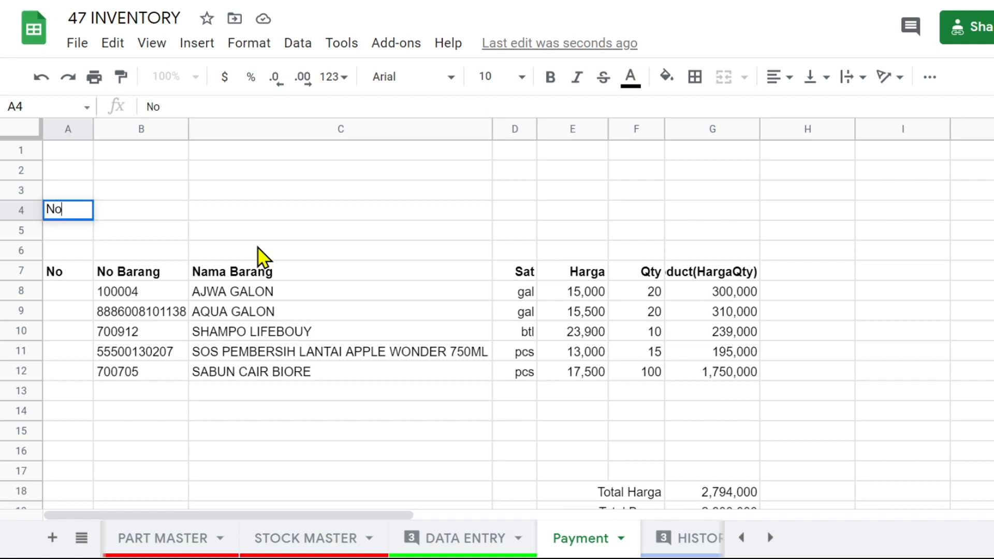
type(" Transaksi")
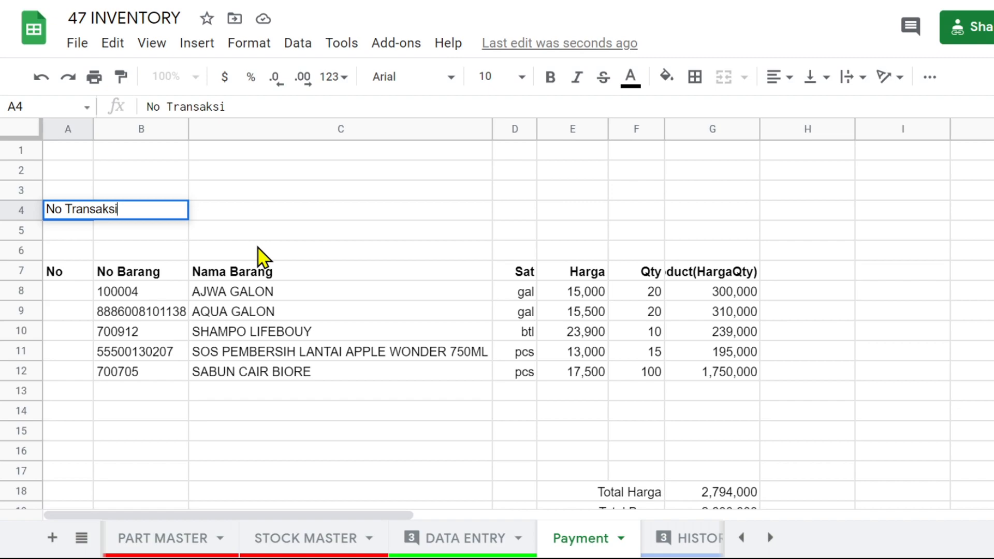
key("Return")
key("Up")
key("Right")
key("Right")
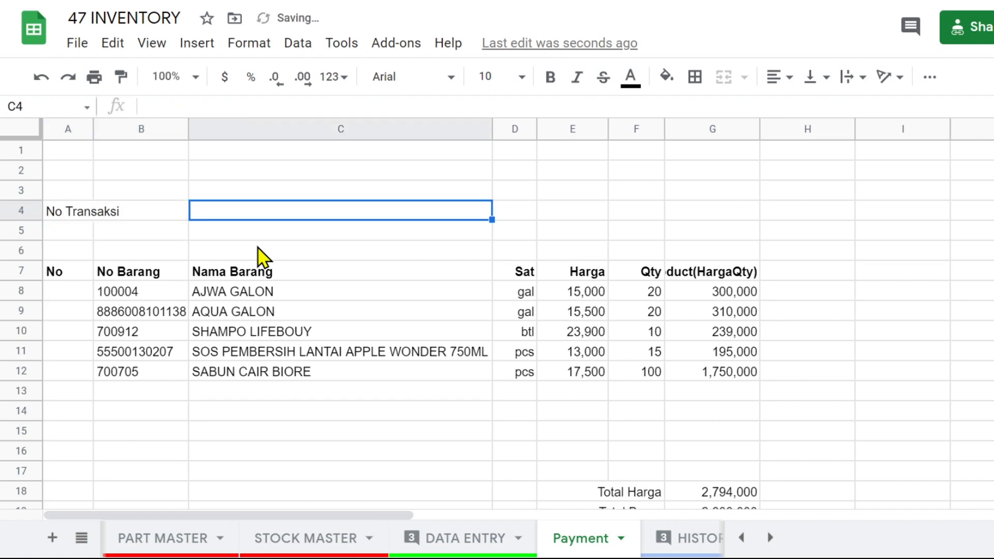
type("123")
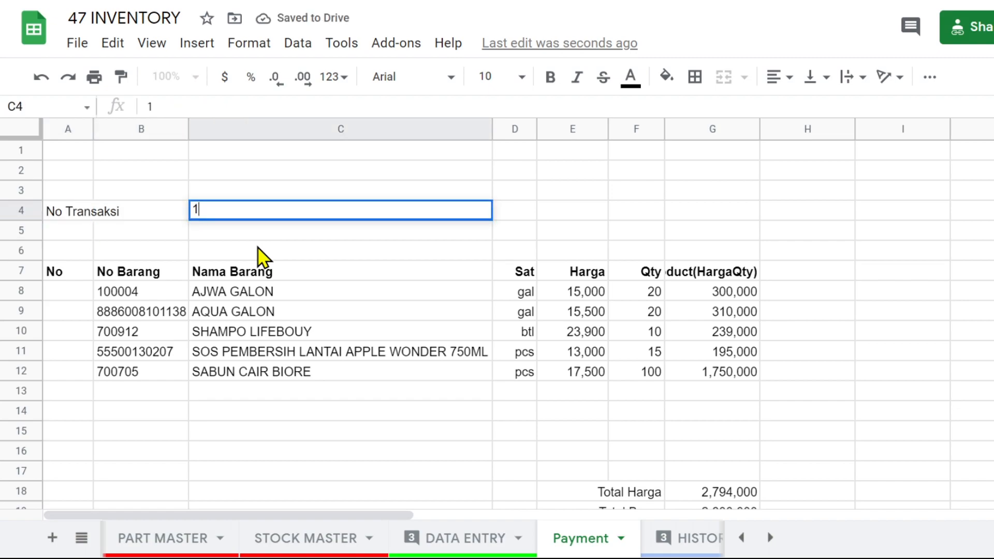
left_click(257, 267)
left_click(235, 199)
left_click(230, 218)
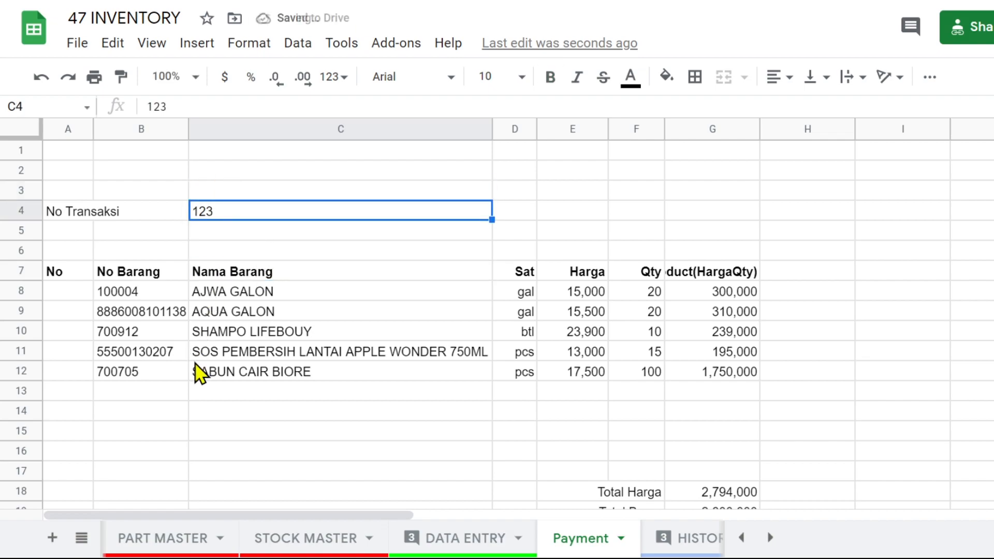
Replace the fixed 123 in the B7 QUERY condition with a reference to C4, written as '"&C4&"'
left_click(122, 272)
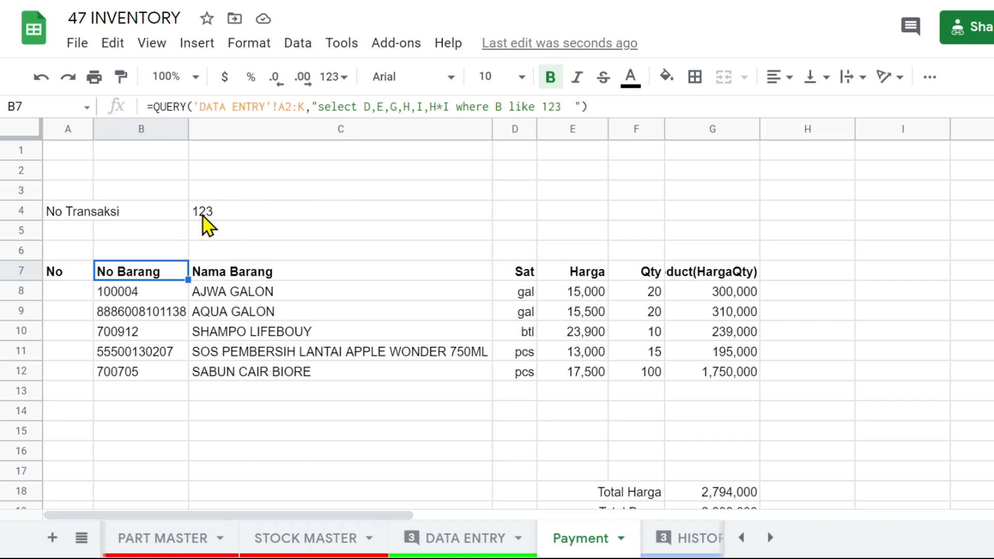
double_click(547, 107)
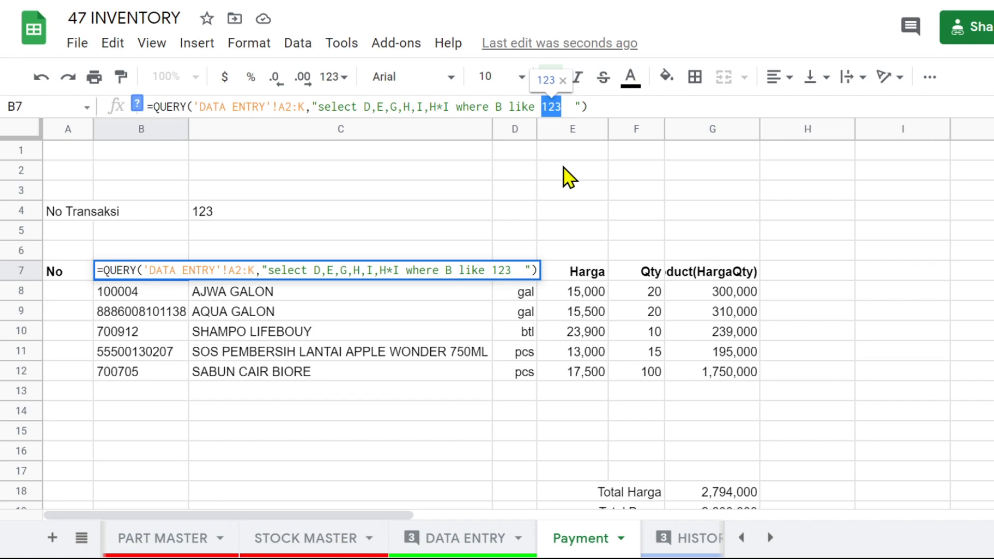
type("'\"")
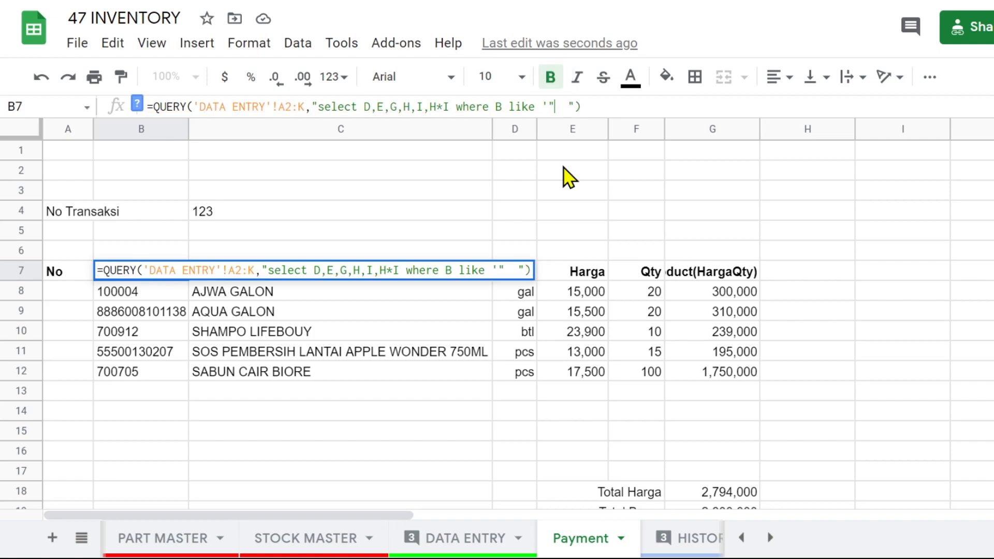
type("&&")
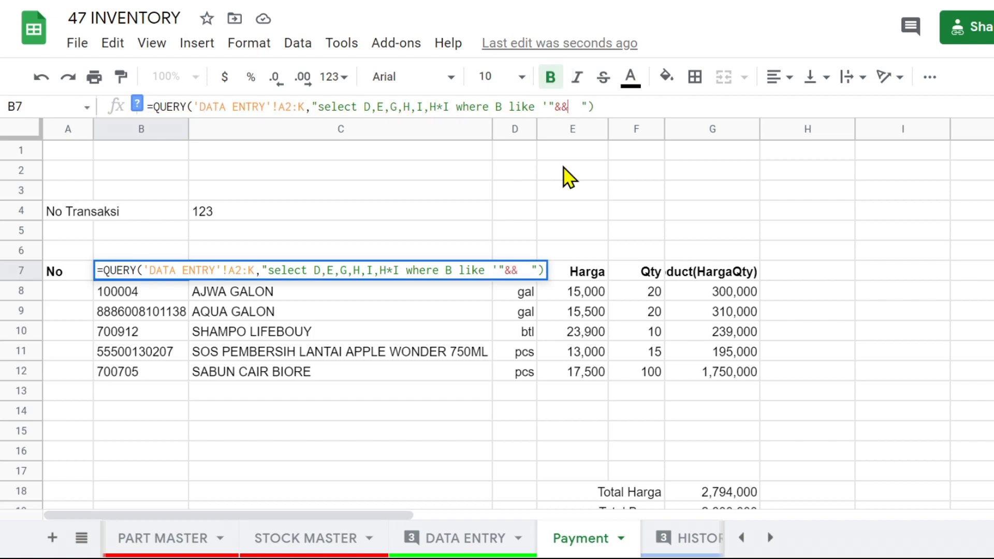
type("\"'")
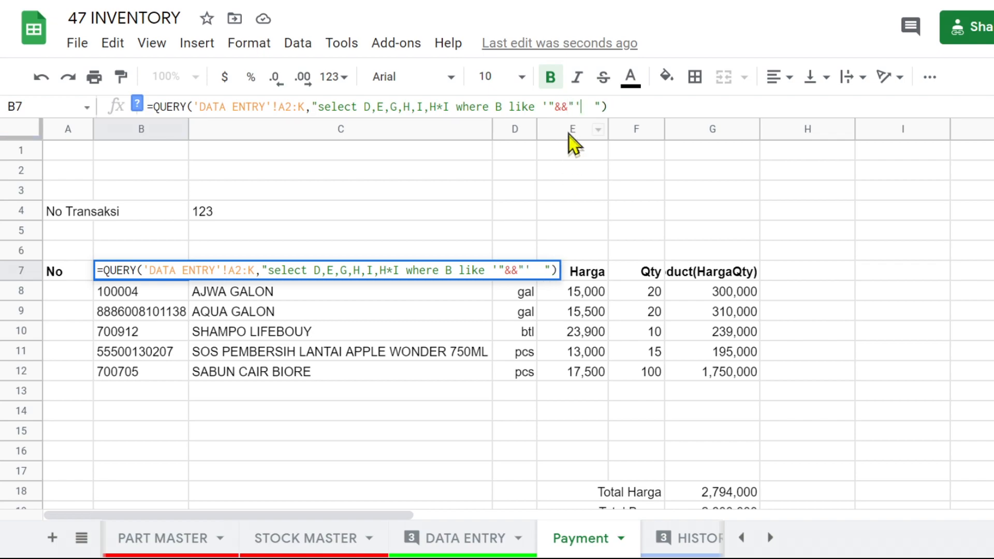
left_click(213, 210)
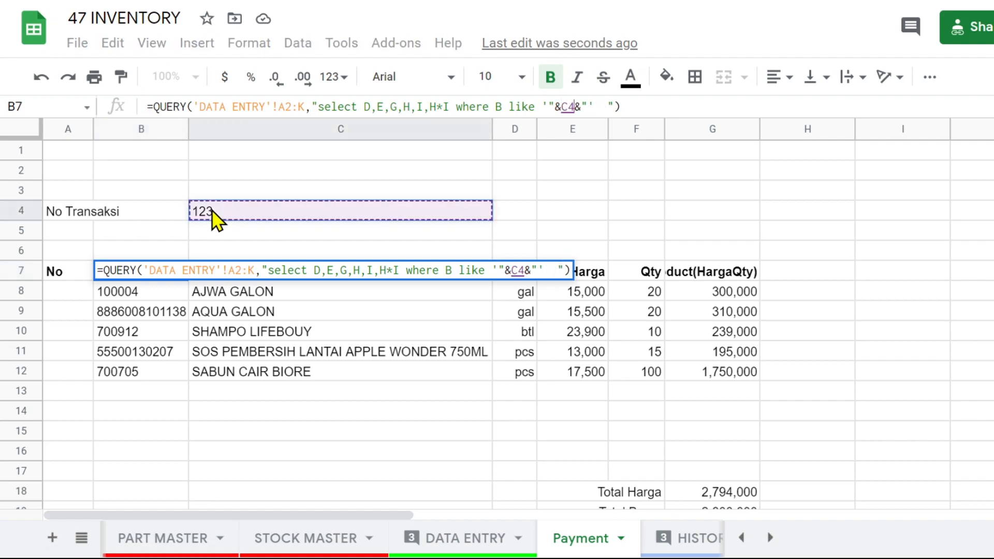
key("Return")
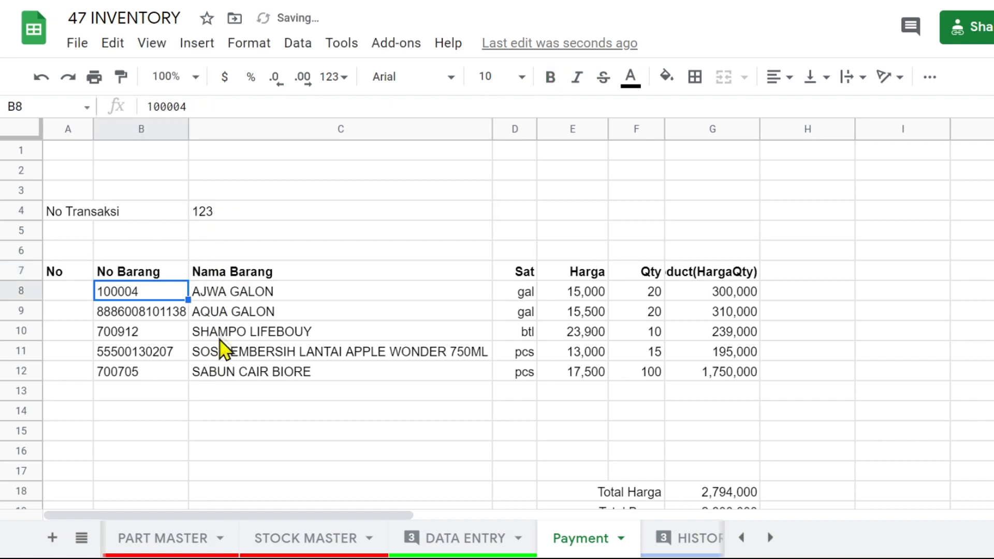
Set No Transaksi in C4 to 444 to test the item list
left_click(228, 224)
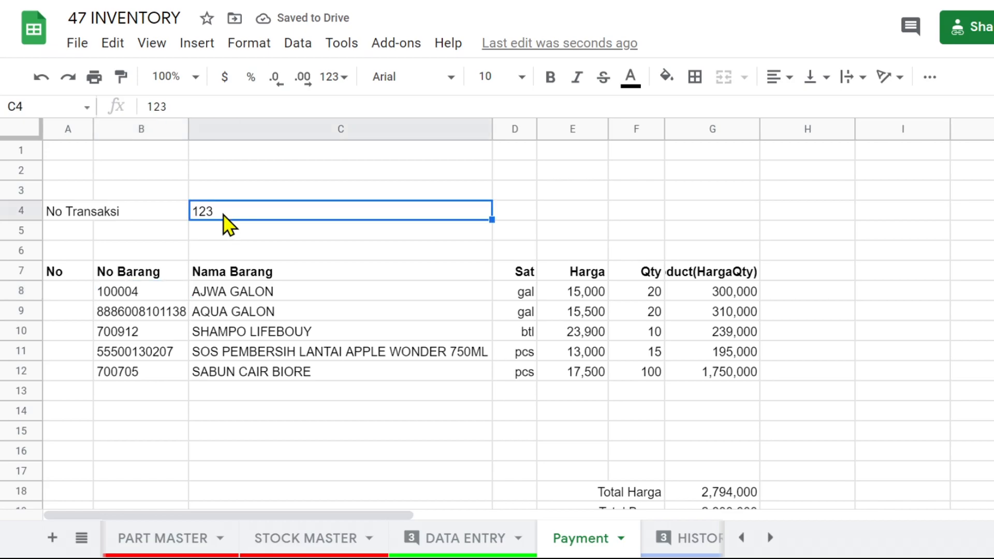
type("444")
key("Return")
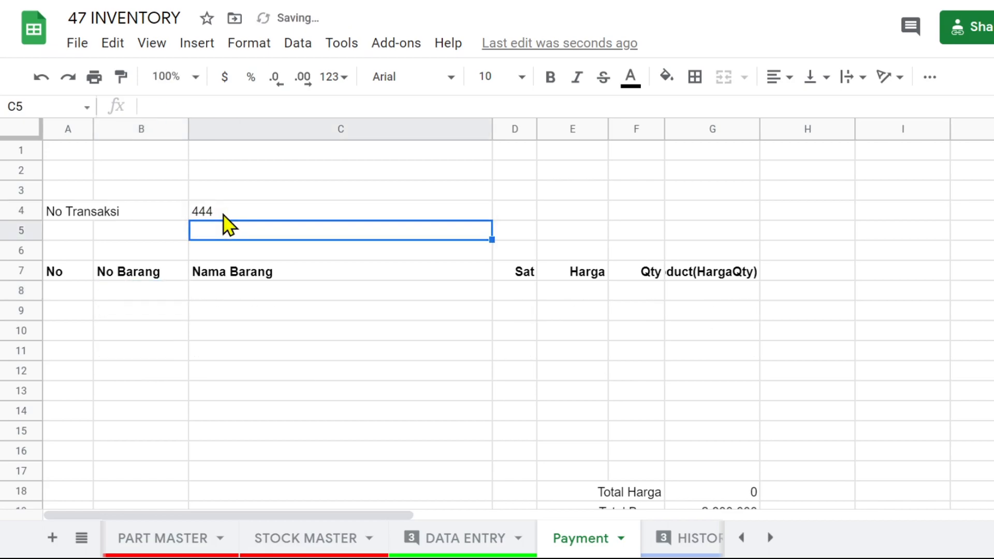
Check the Nomor Nota column on the DATA ENTRY sheet and set No Transaksi in C4 of Payment to 777
left_click(458, 540)
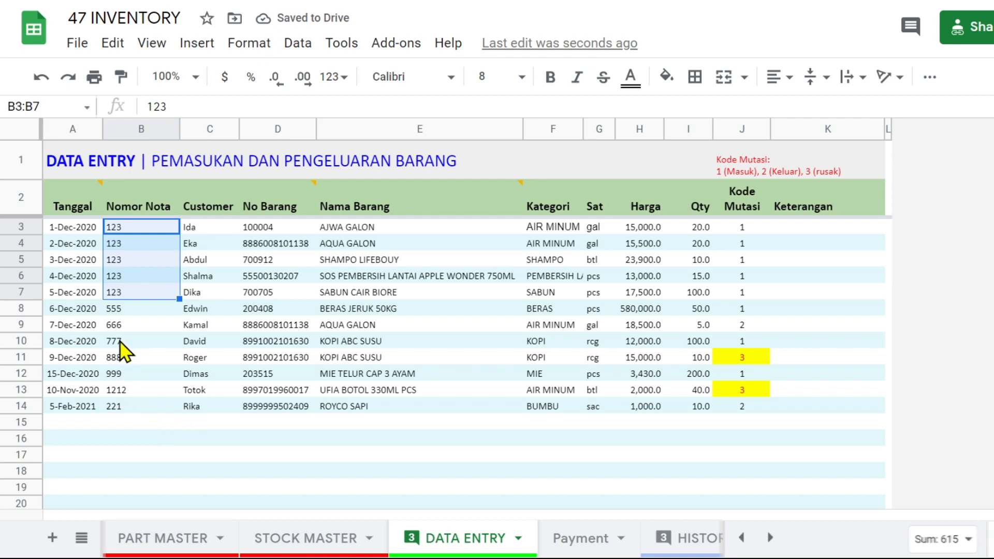
left_click(588, 540)
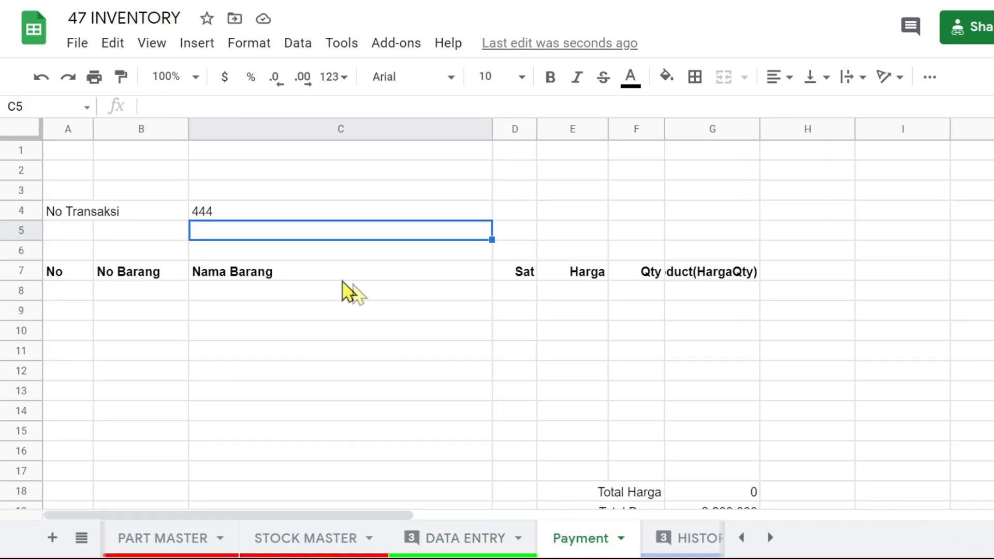
left_click(241, 217)
type("77")
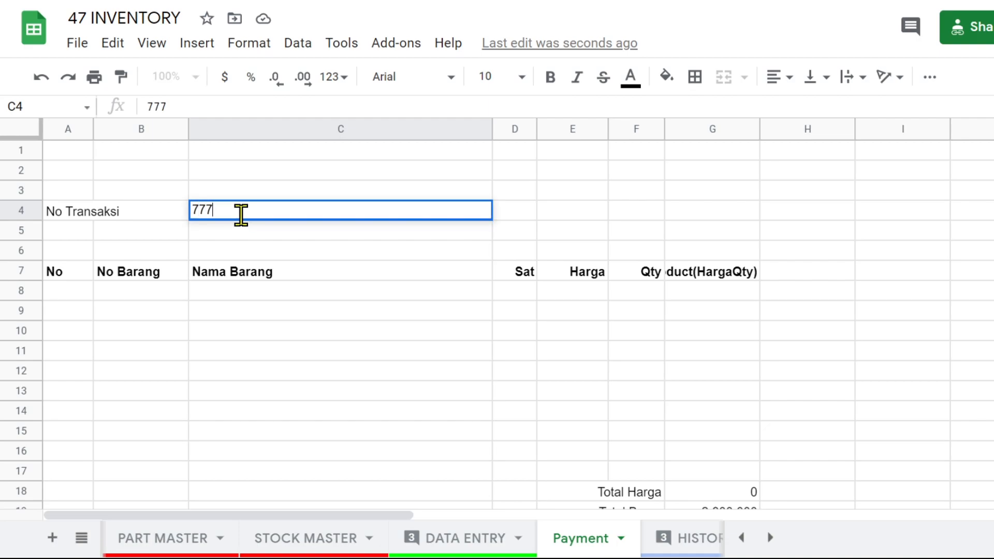
type("7")
key("Return")
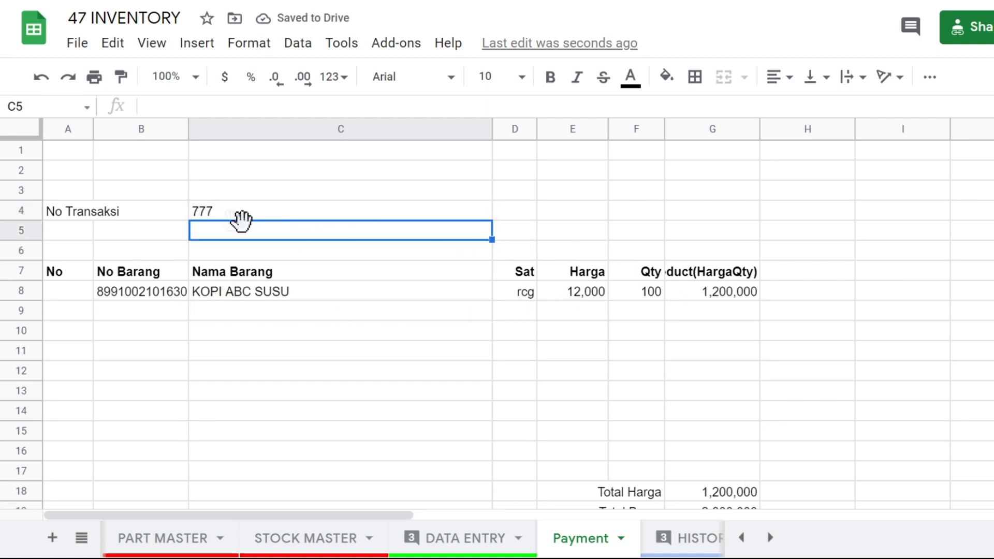
Clear C4 and set its data validation to a list from a range that rejects invalid input
left_click(223, 212)
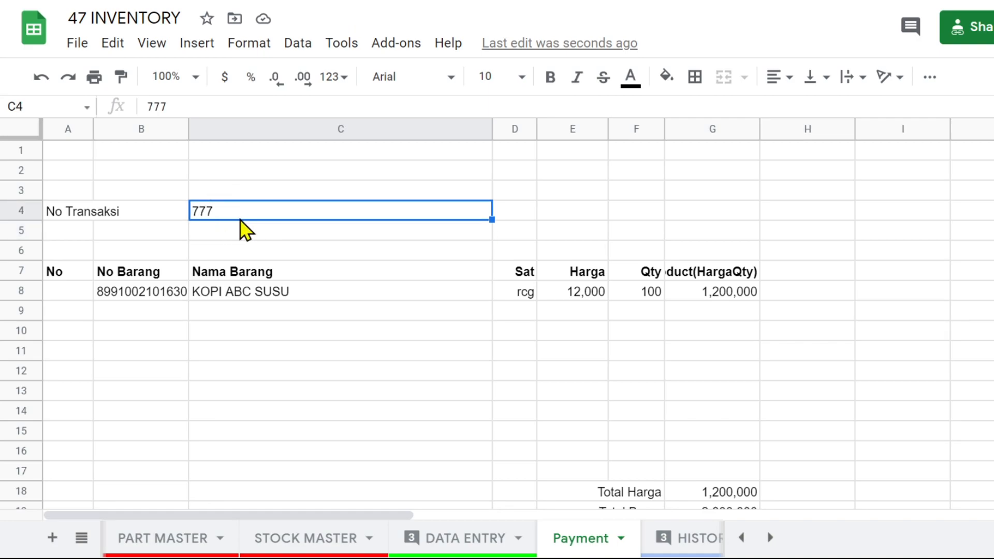
key("Delete")
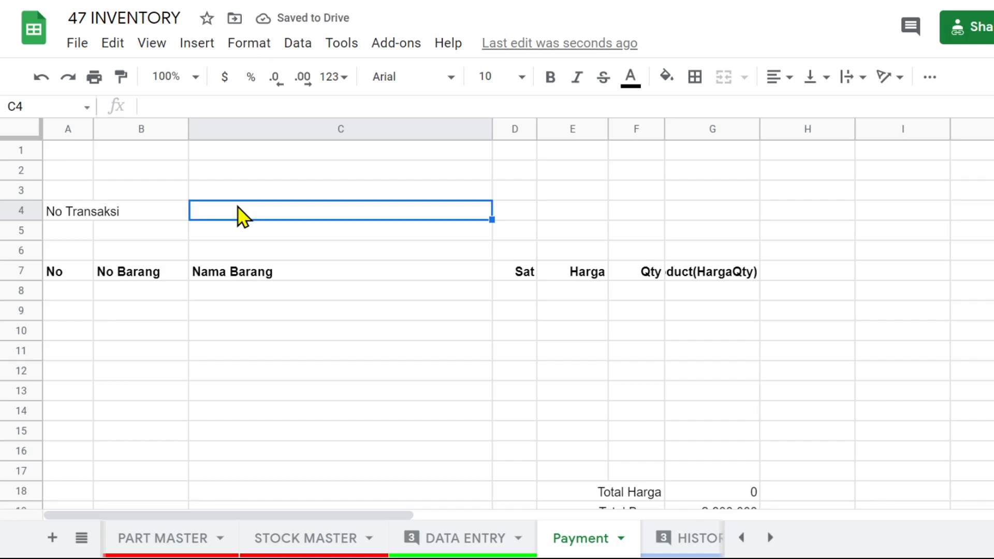
right_click(238, 207)
scroll(300, 339, "down", 3)
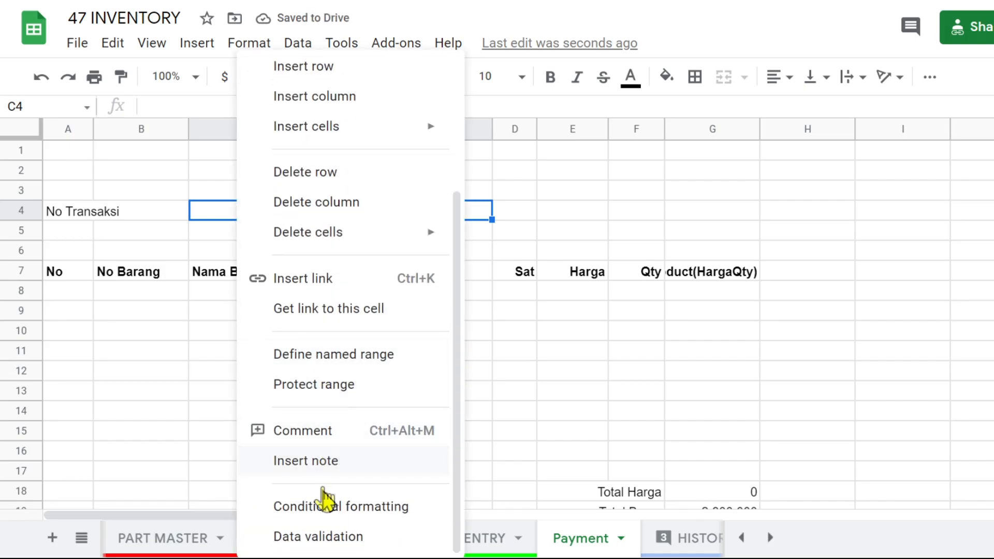
left_click(316, 537)
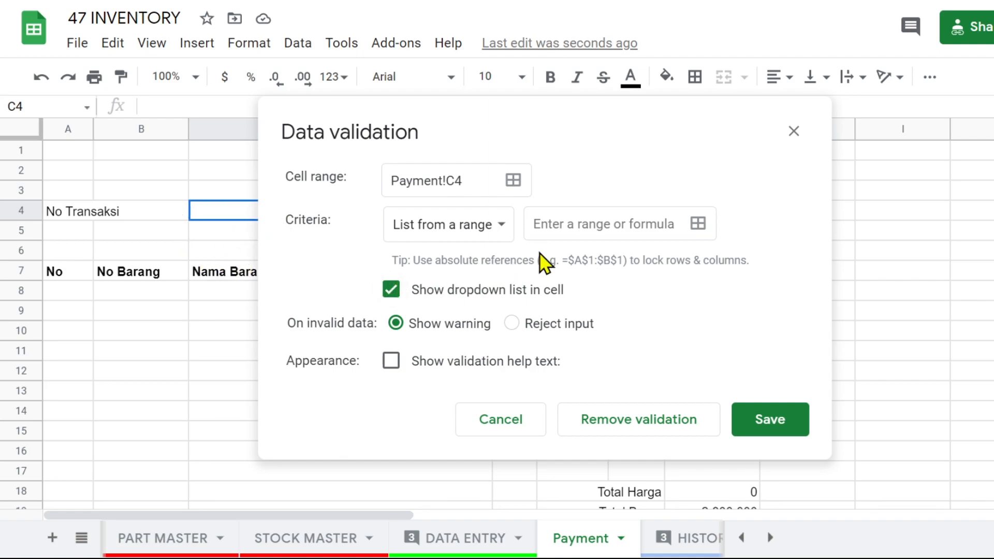
left_click(502, 228)
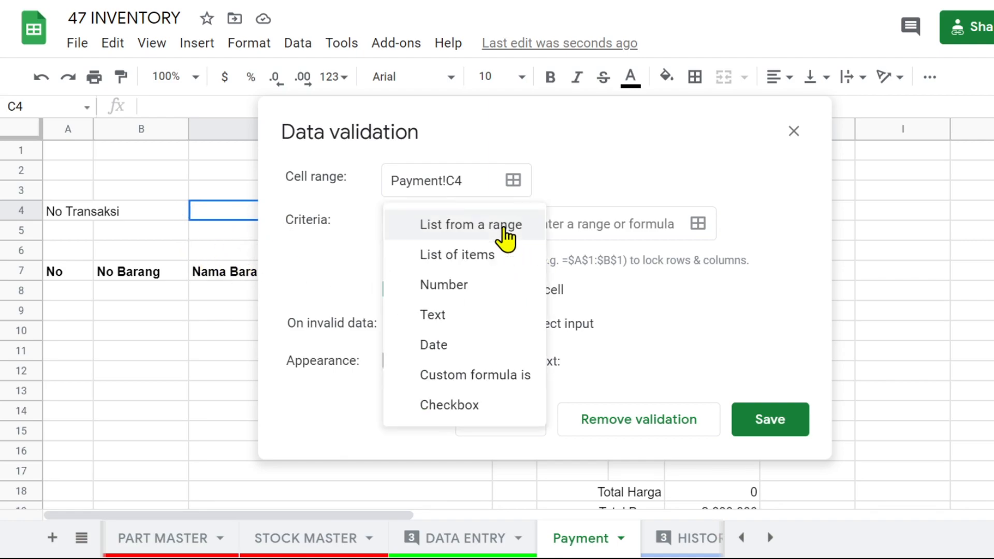
left_click(448, 228)
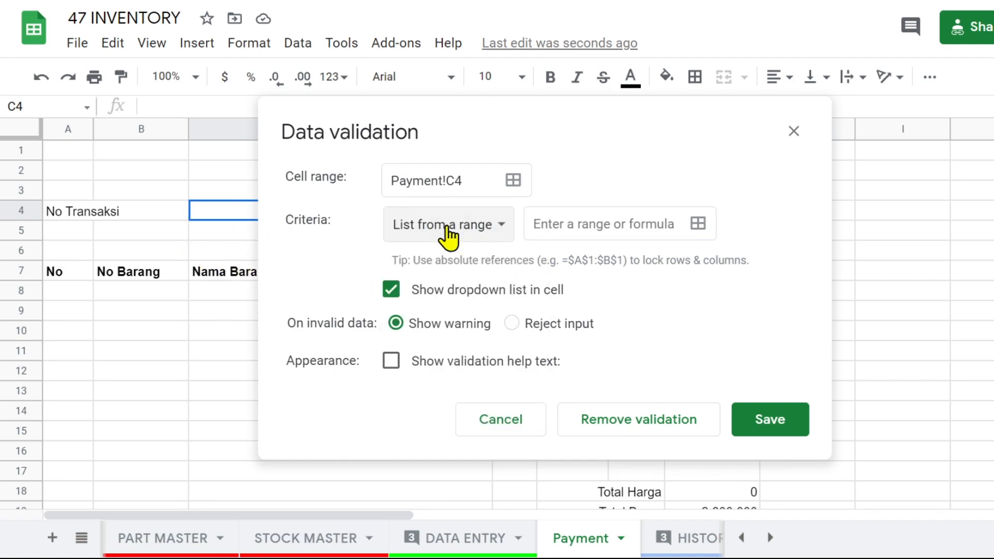
left_click(512, 326)
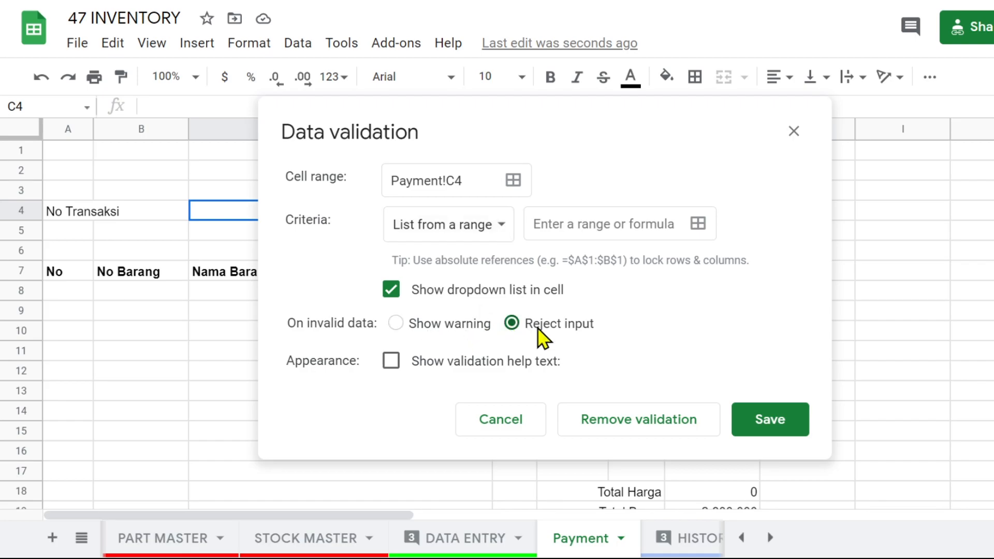
Set the validation list's source range to 'DATA ENTRY'!B3:B and save the data validation
left_click(699, 225)
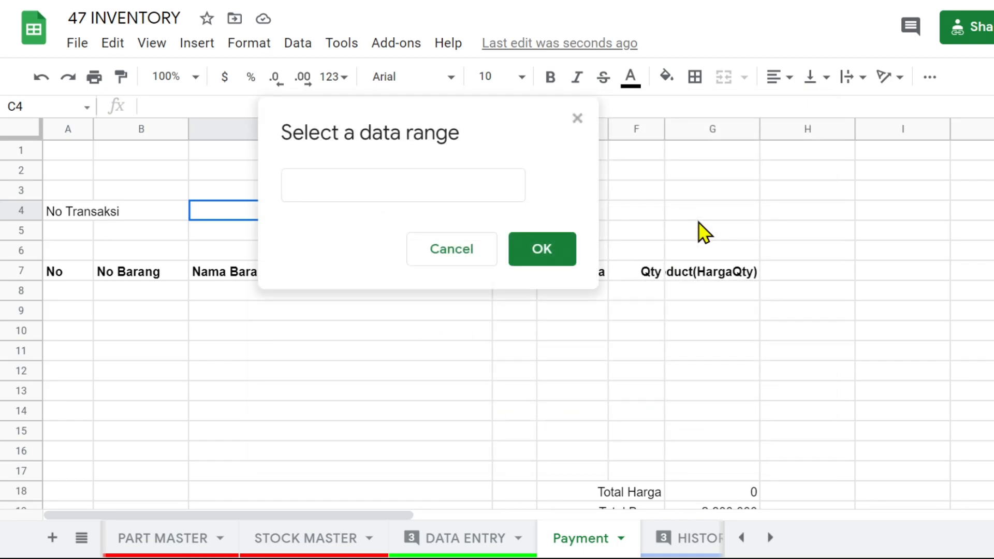
left_click(470, 190)
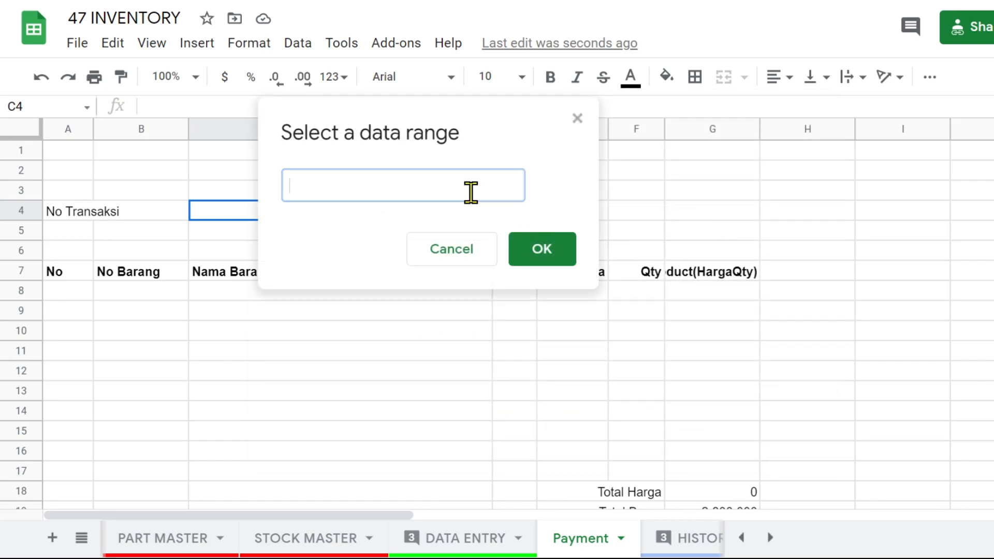
left_click(466, 538)
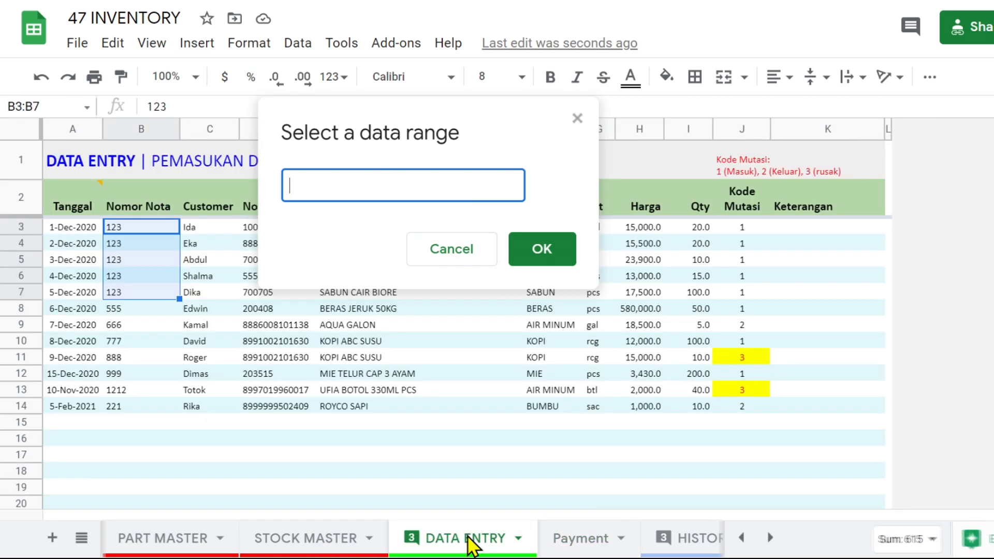
left_click(124, 227)
left_click(129, 377, "shift")
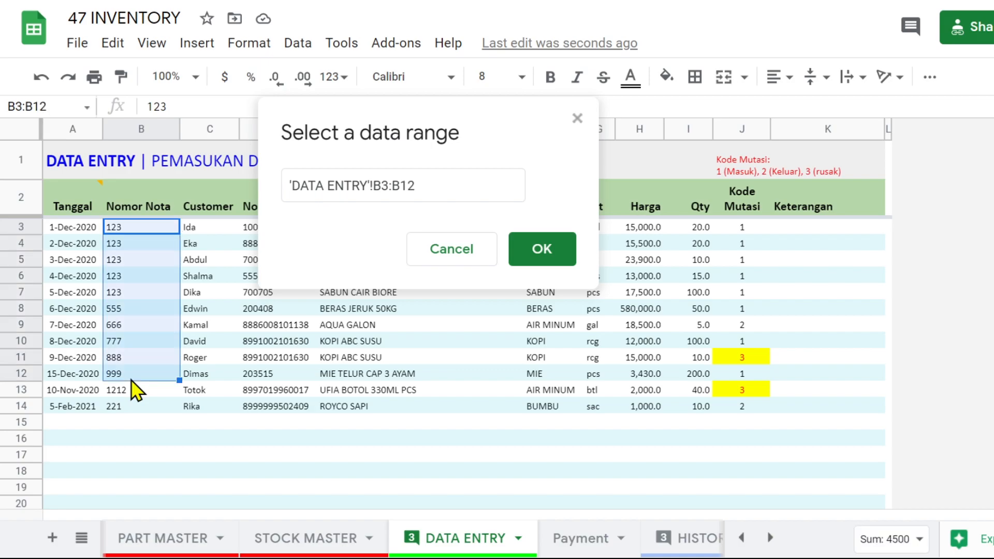
left_click_drag(403, 185, 473, 188)
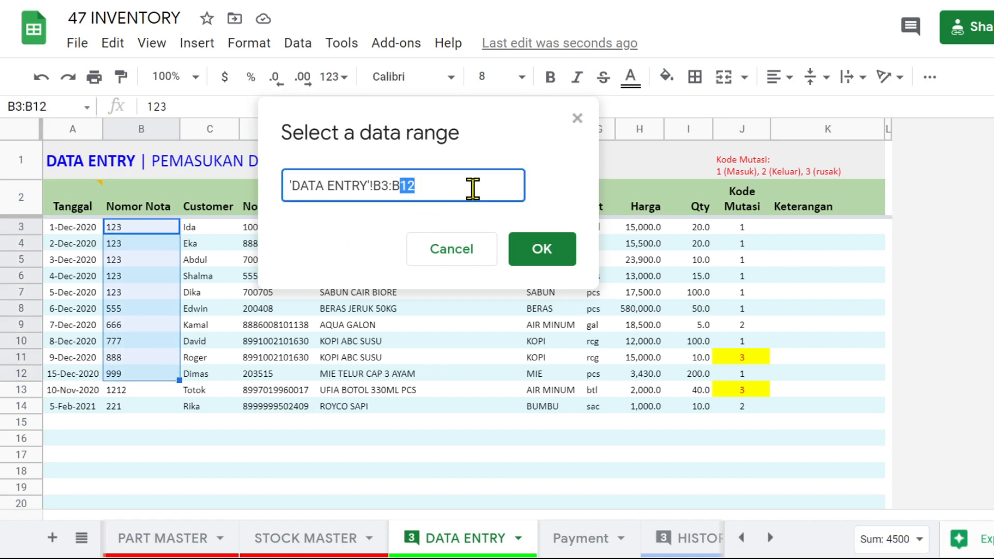
key("BackSpace")
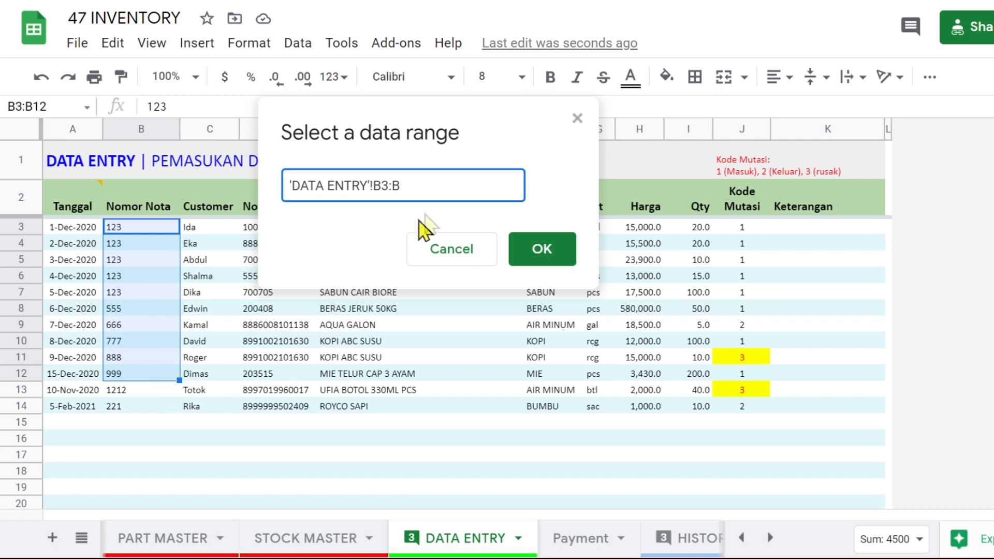
left_click(557, 261)
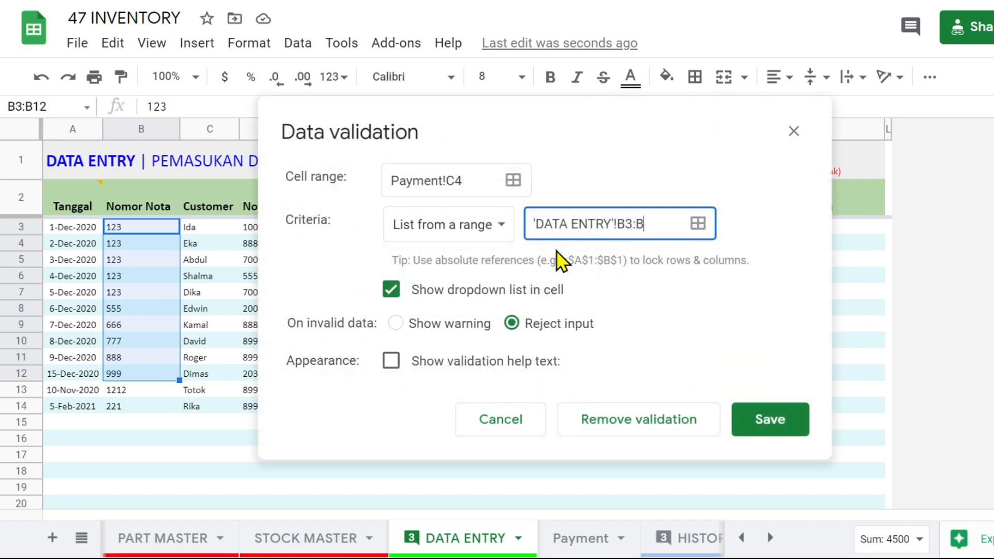
left_click(773, 424)
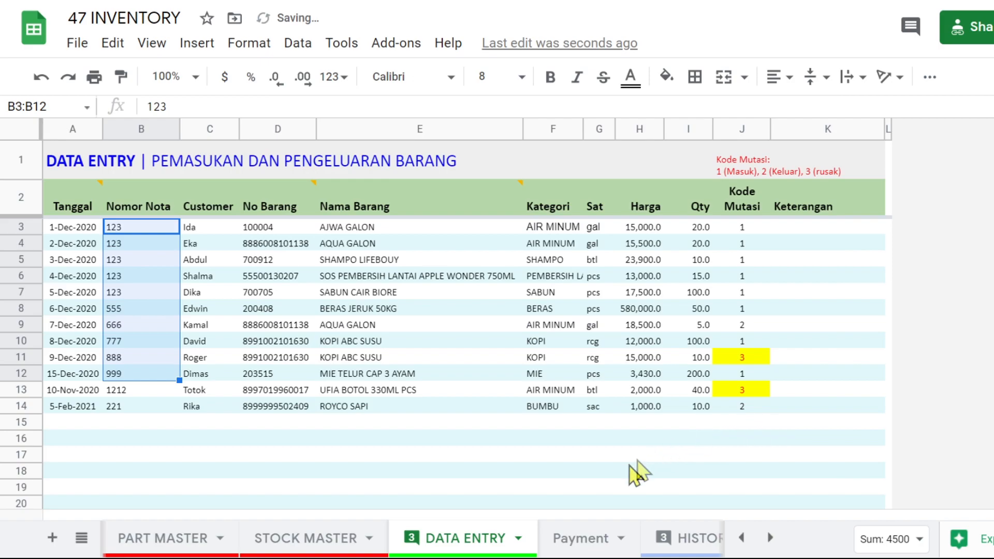
Test the No Transaksi dropdown in C4 of Payment by choosing 123, 555 and 777 in turn
left_click(566, 541)
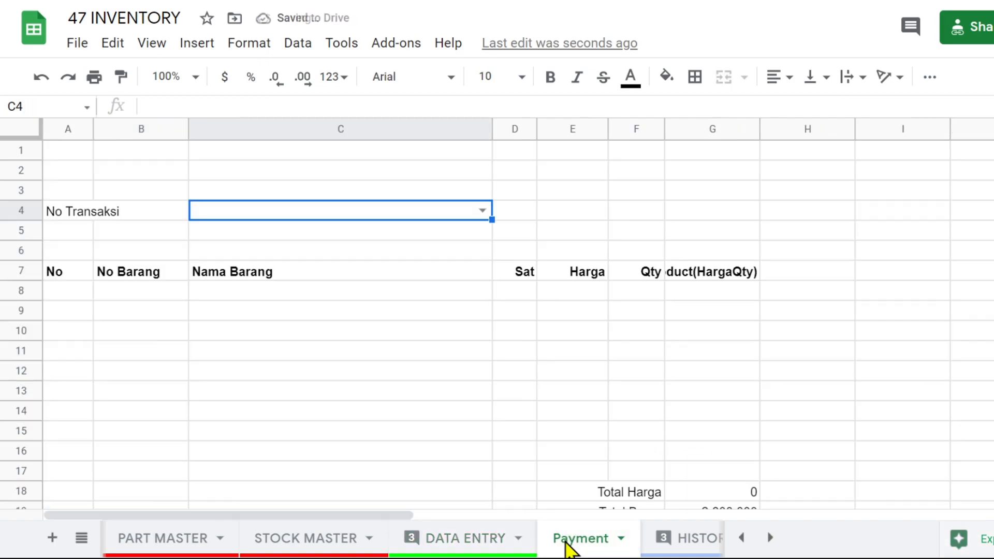
left_click(483, 209)
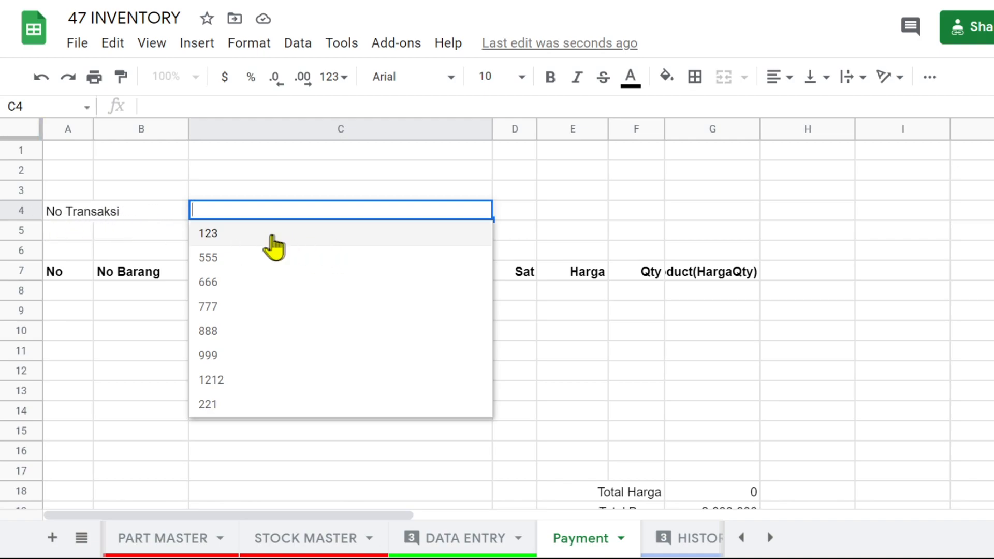
left_click(234, 246)
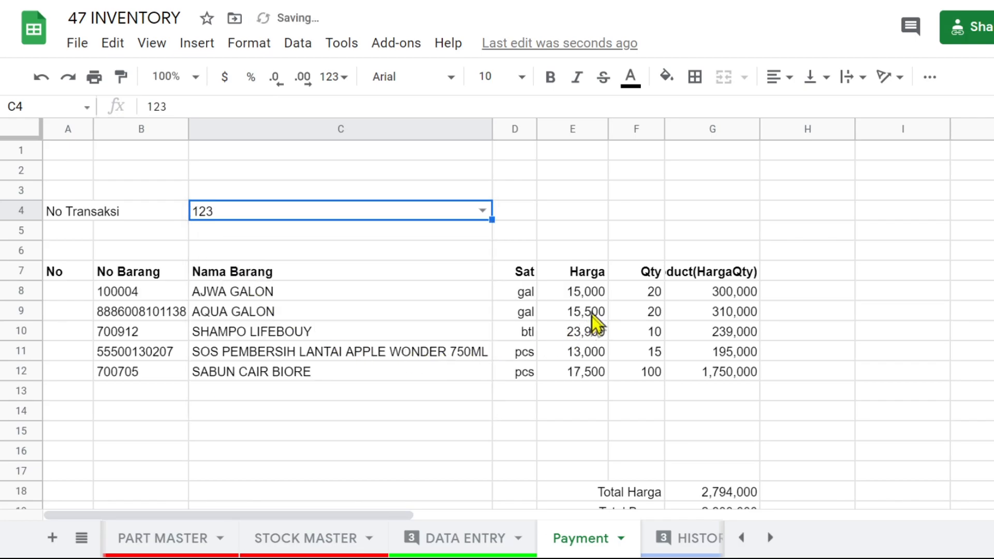
scroll(754, 432, "down", 2)
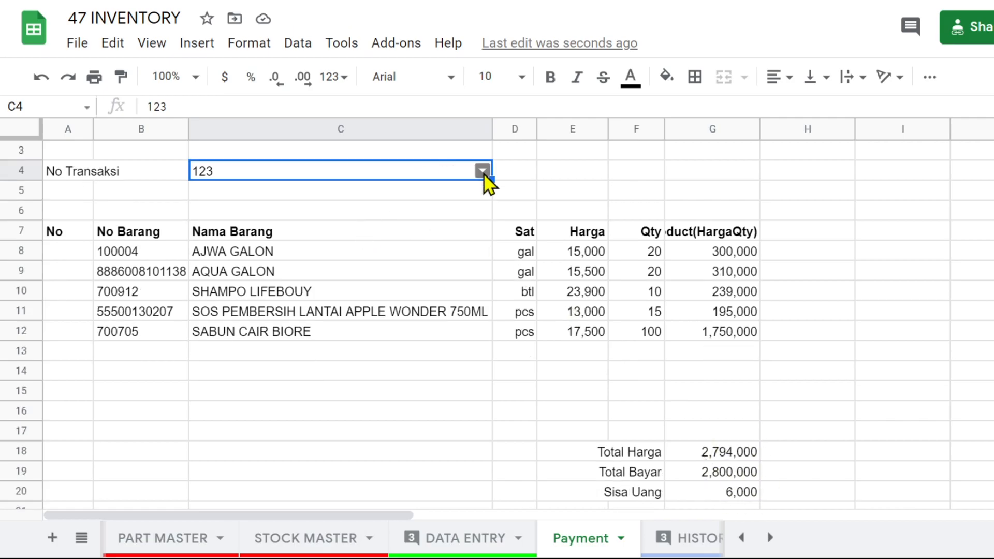
left_click(482, 171)
left_click(284, 218)
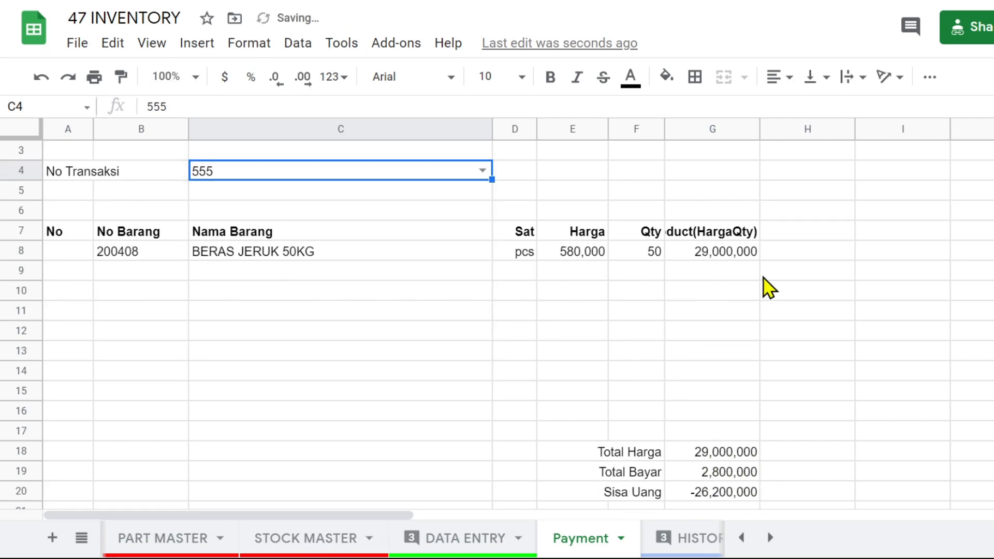
left_click(482, 170)
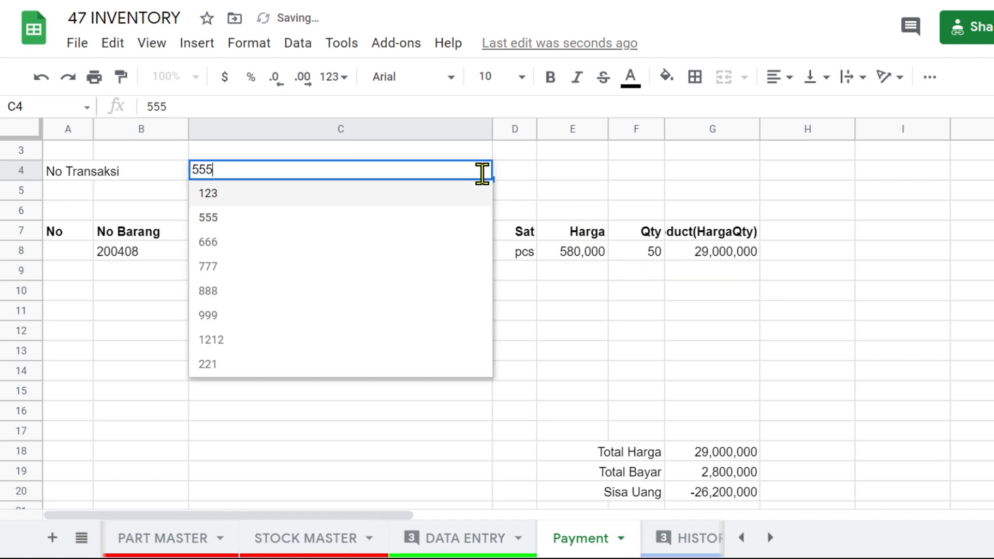
left_click(304, 269)
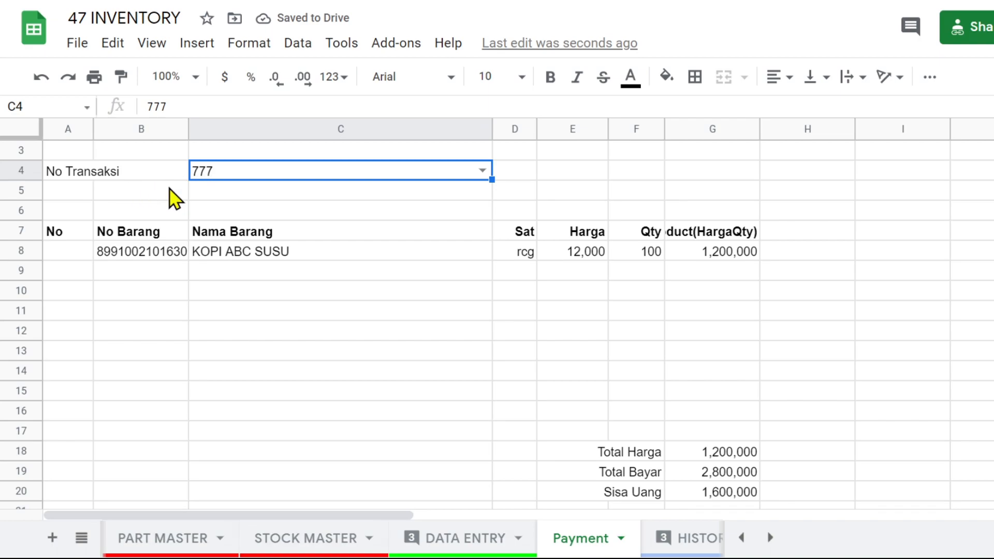
Enter the label Tanggal Transaksi in A5, below No Transaksi
left_click(70, 191)
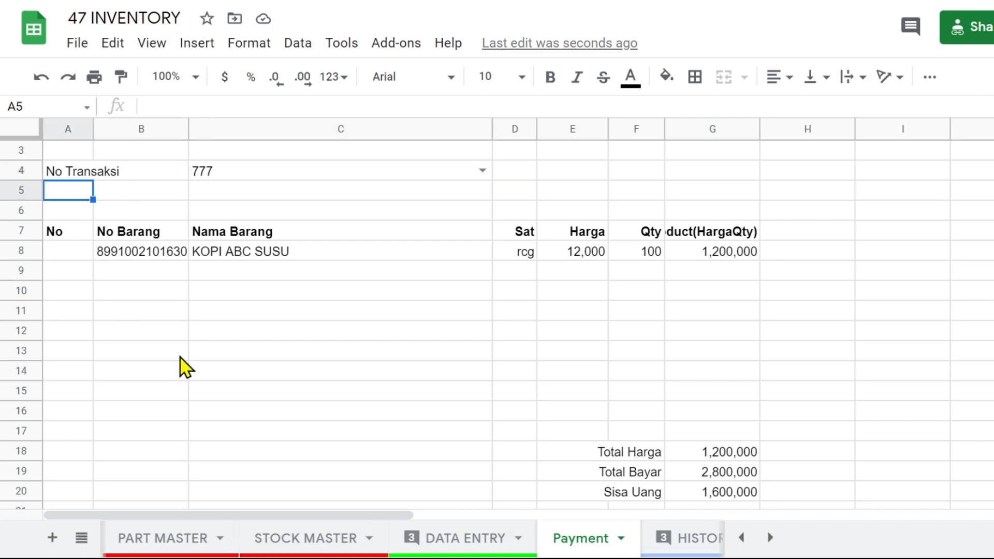
type("D")
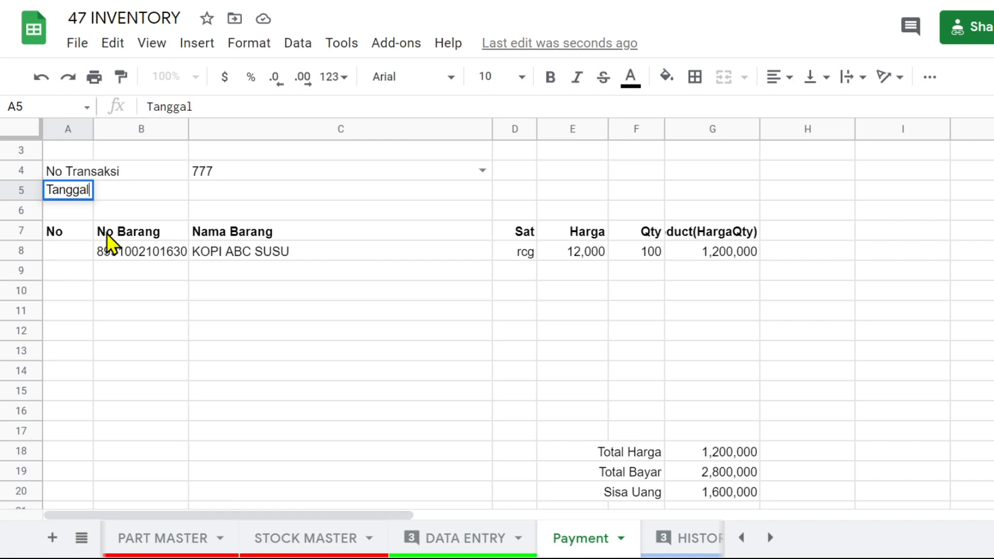
key("Return")
key("Up")
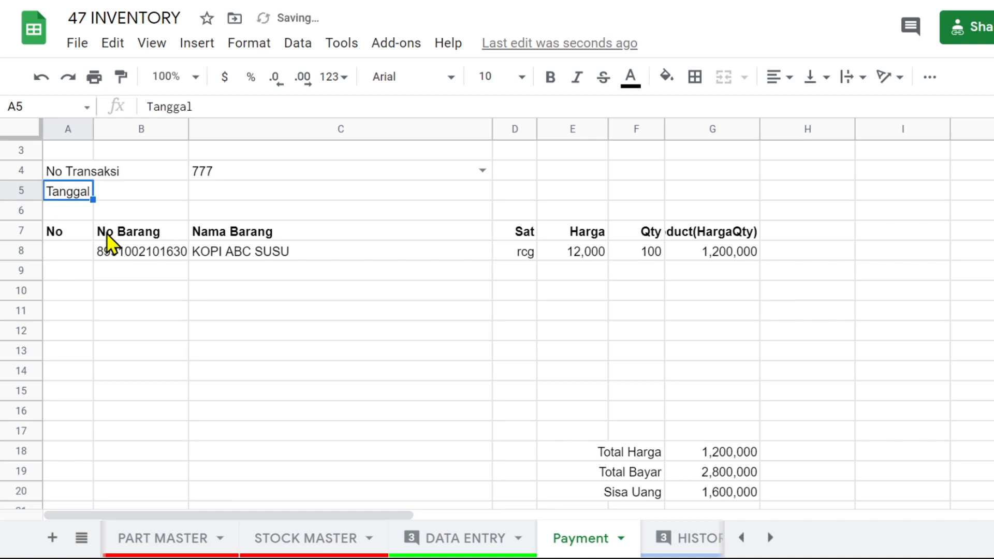
left_click(219, 104)
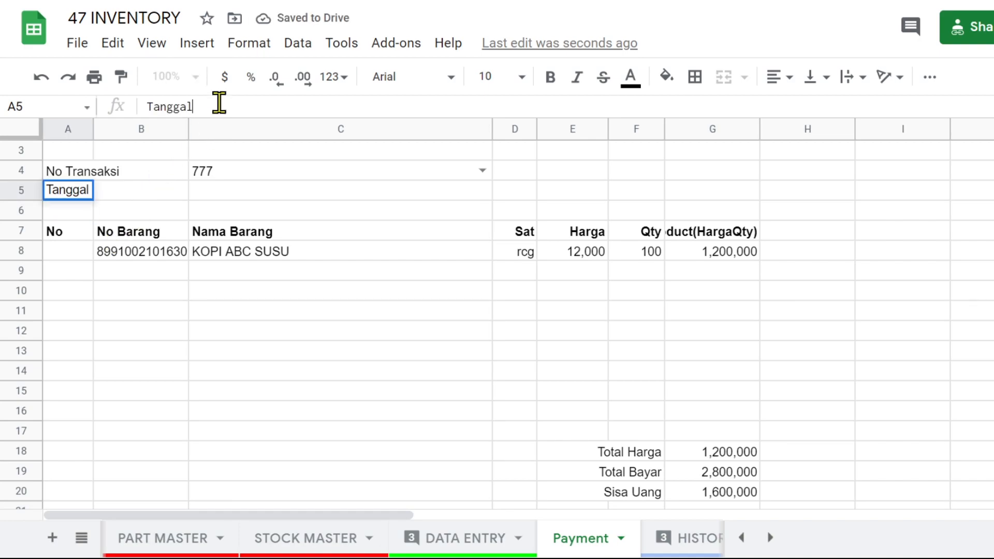
type("Transaksi")
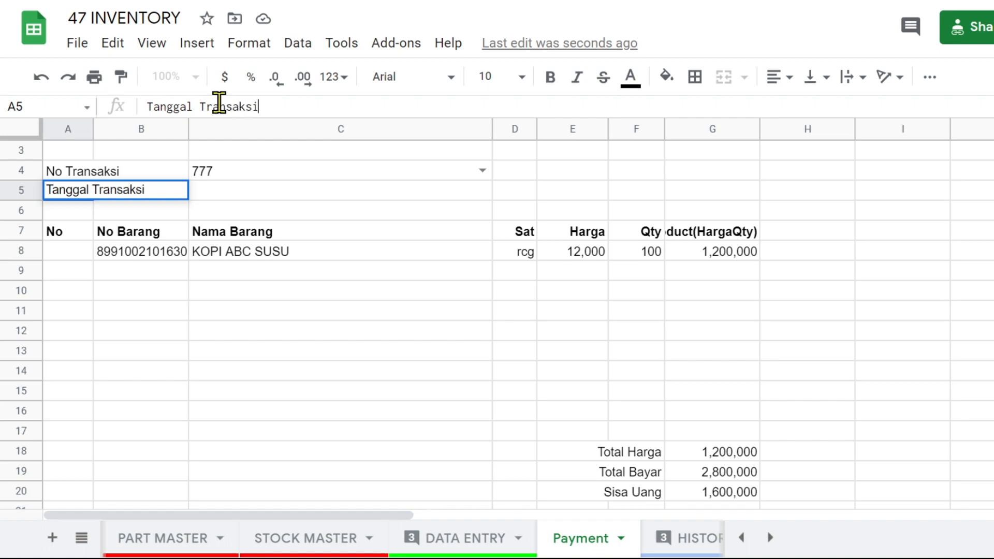
key("Return")
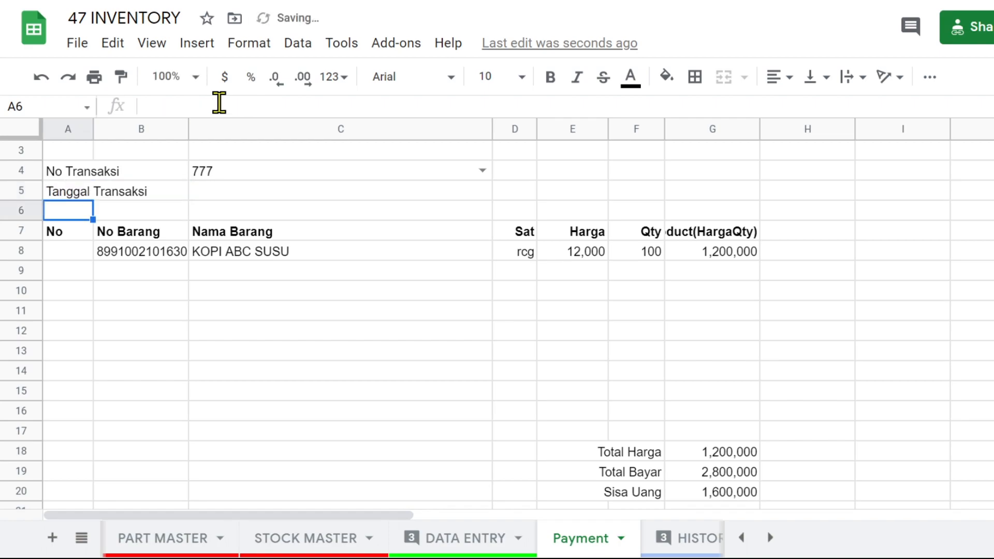
Start a FILTER formula in C5 that returns dates from the open-ended range 'DATA ENTRY'!A3:A
left_click(237, 197)
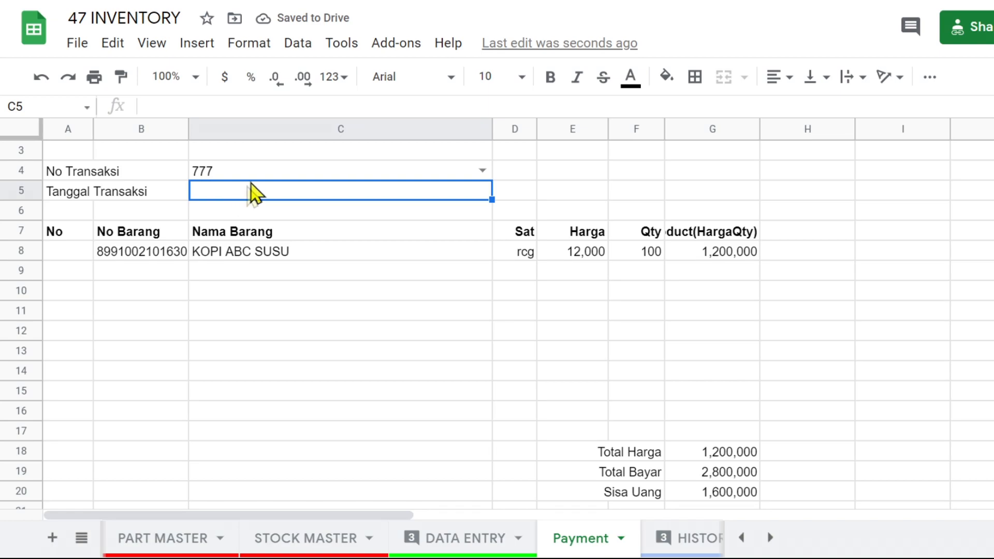
left_click(228, 173)
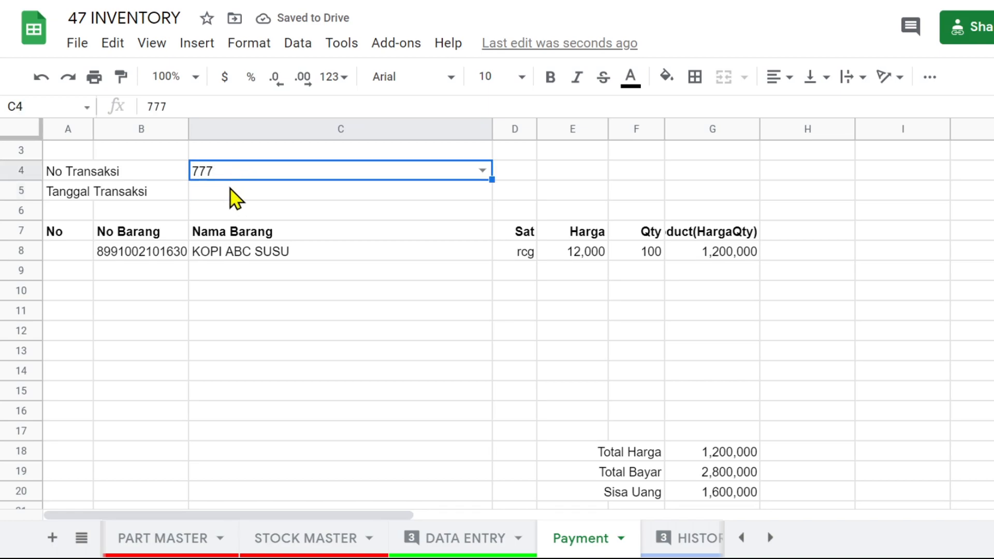
left_click(231, 197)
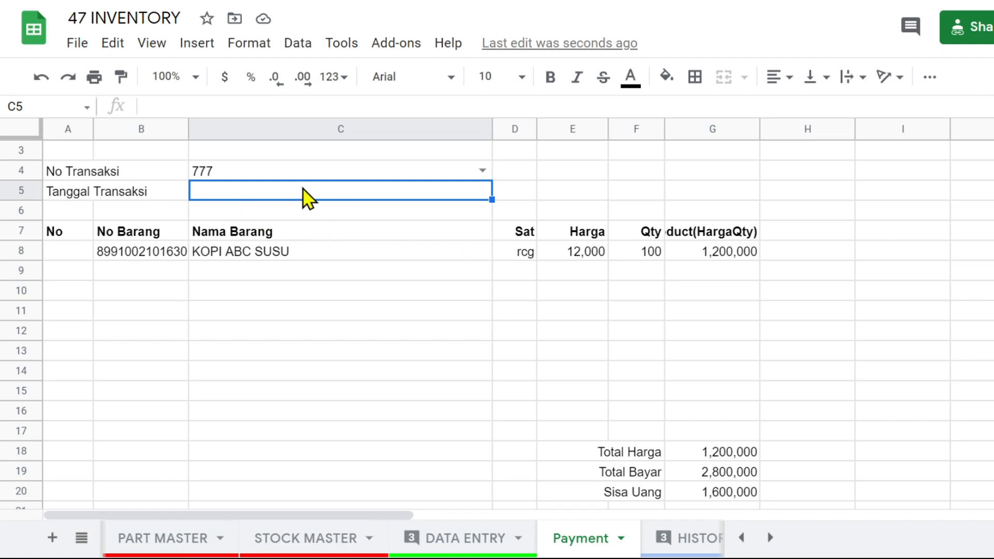
type("=")
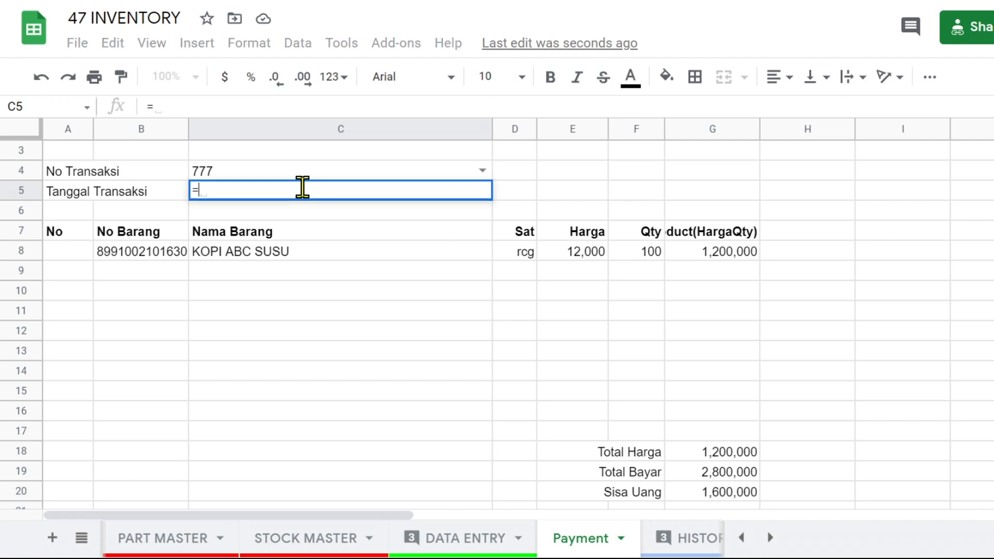
type("filter")
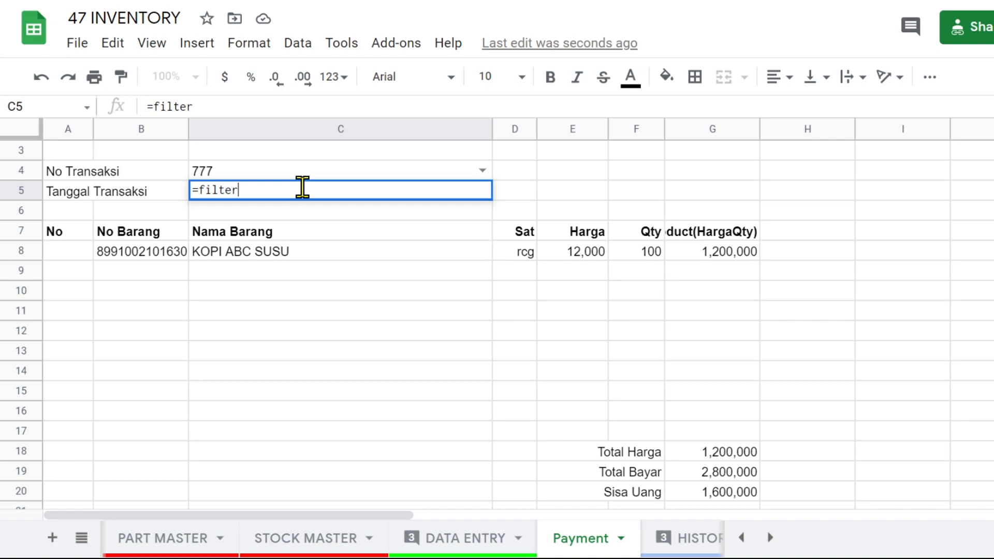
type("(")
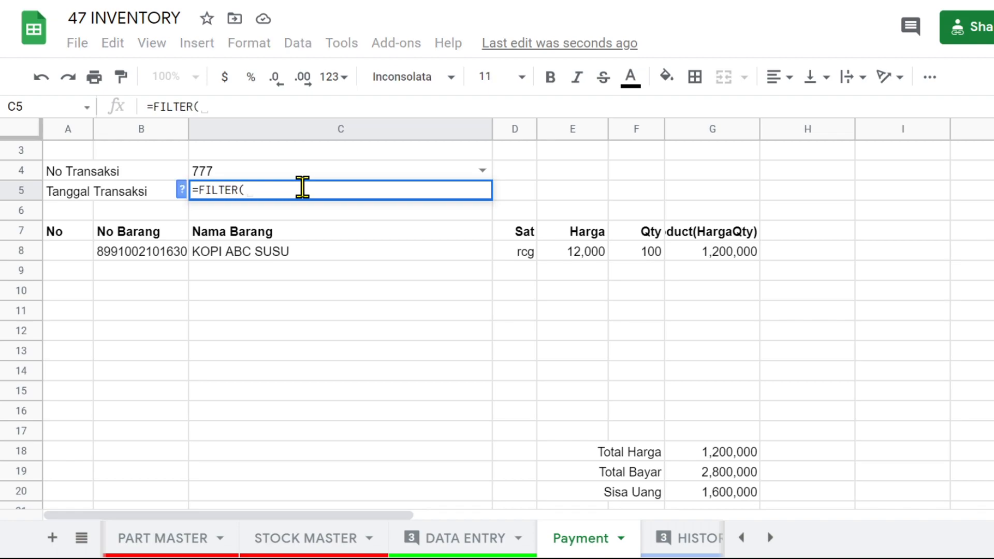
left_click(474, 541)
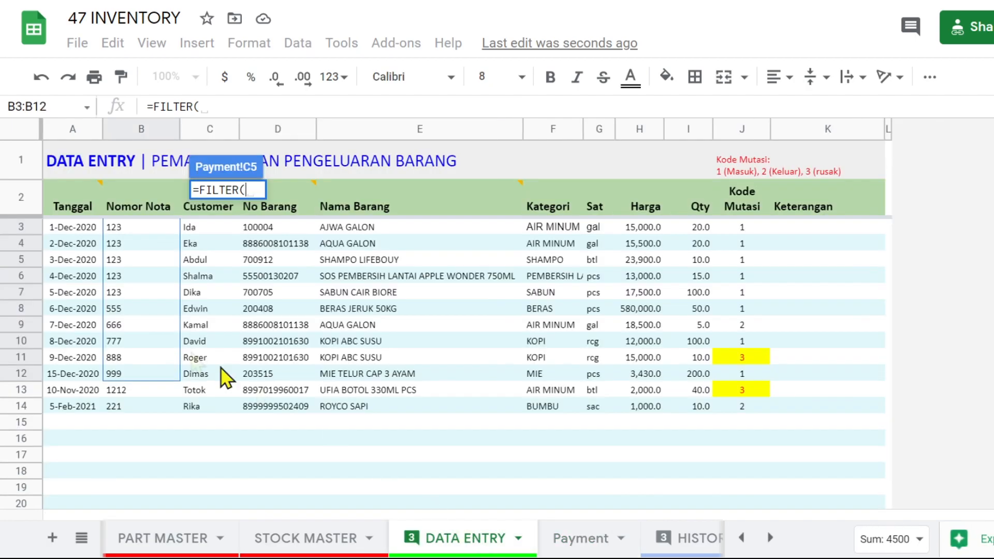
left_click(65, 225)
key("shift+Down")
key("shift+Down")
key("shift+Down")
key("shift+Down")
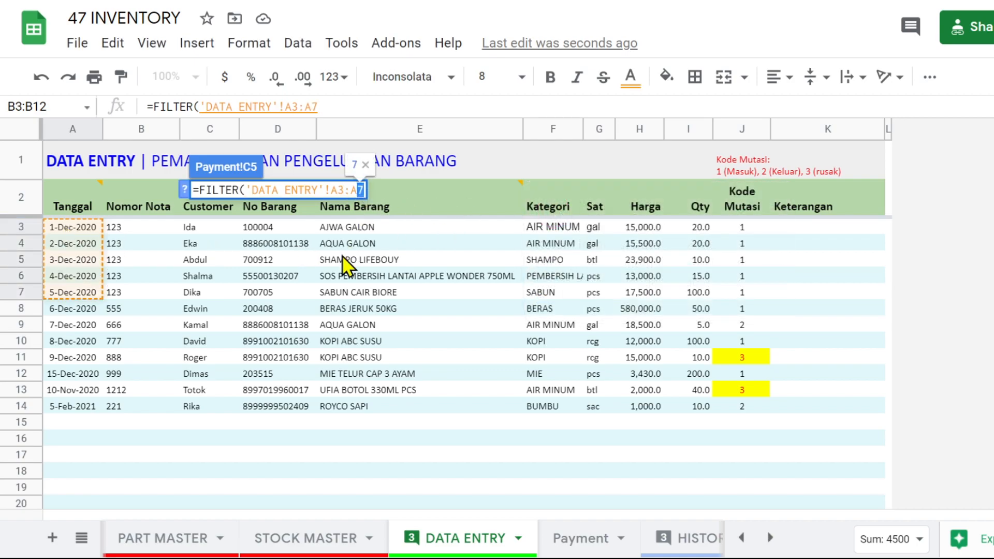
key("BackSpace")
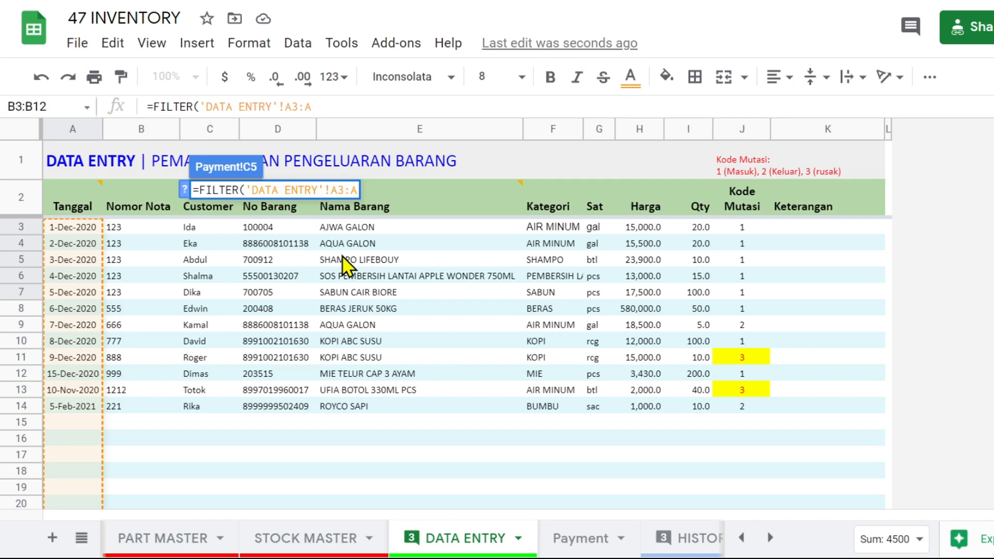
Complete the C5 FILTER formula with the condition 'DATA ENTRY'!B3:B=777 and enter it
type(",")
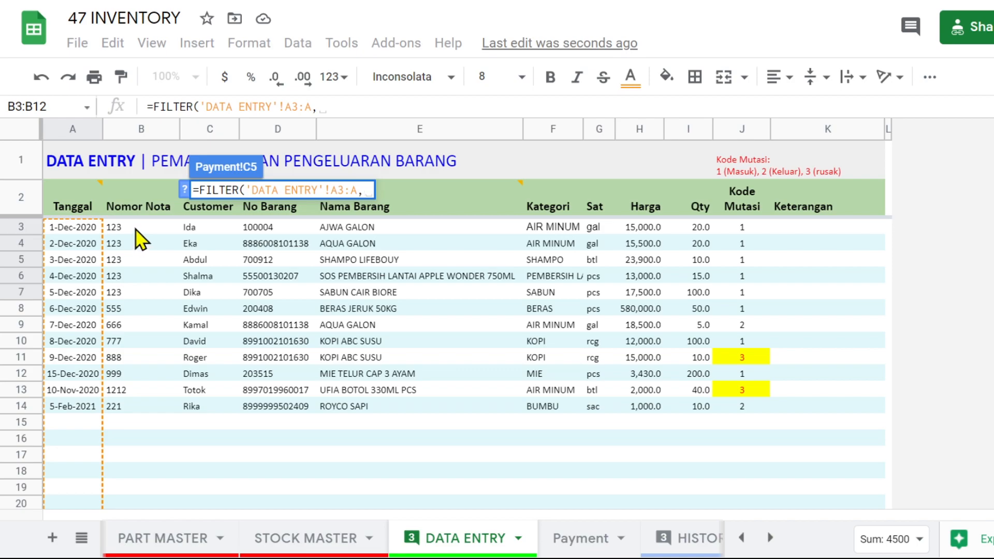
left_click_drag(135, 228, 140, 353)
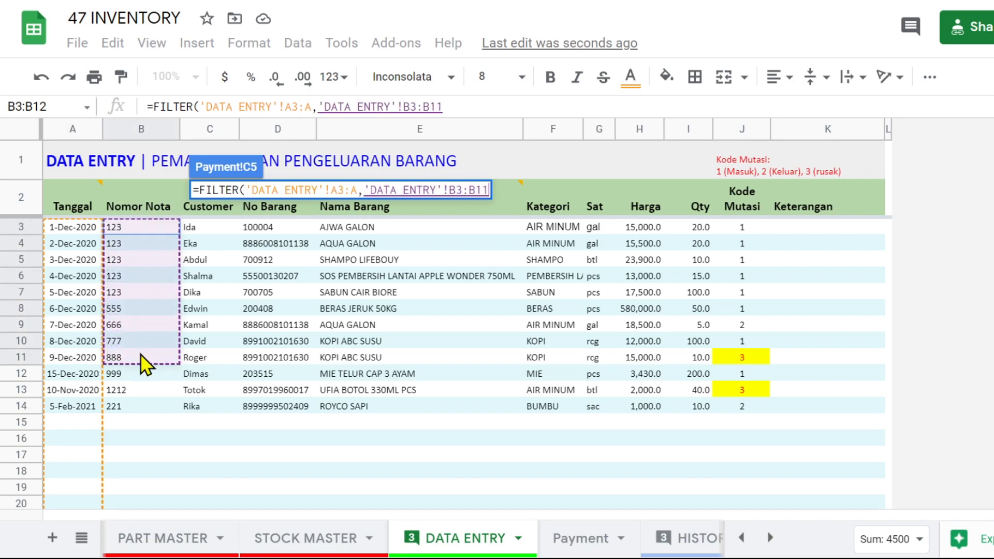
left_click(450, 107)
key("BackSpace")
key("BackSpace")
type("=")
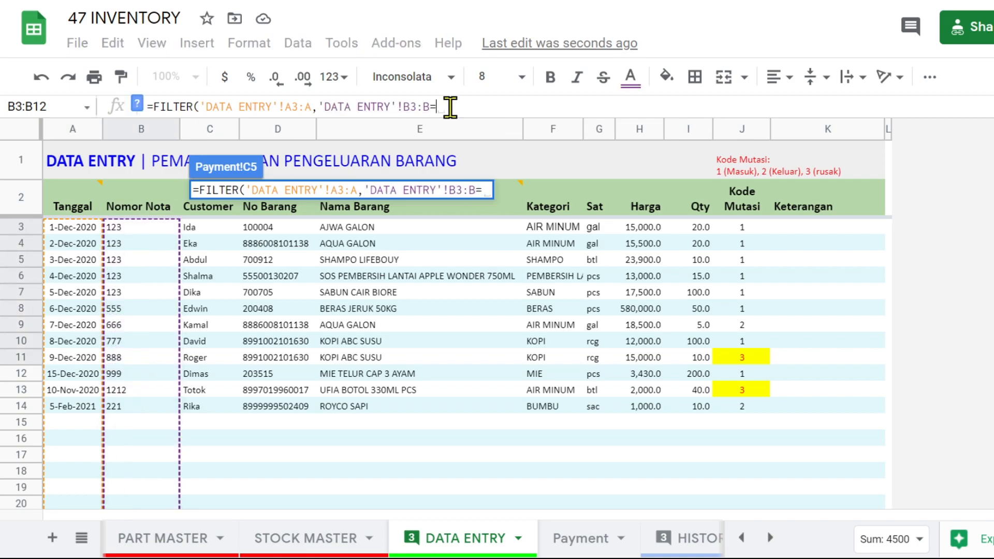
type("777")
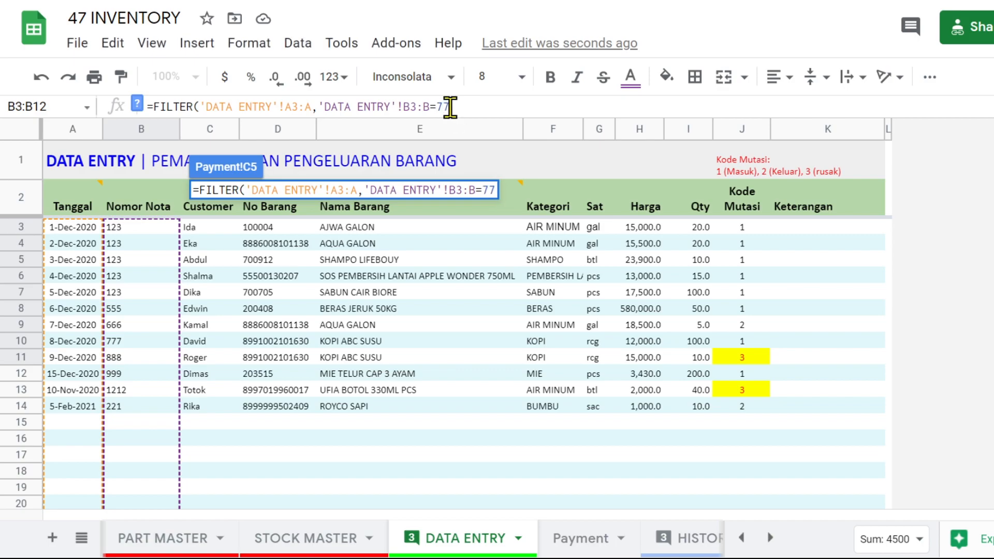
type(")")
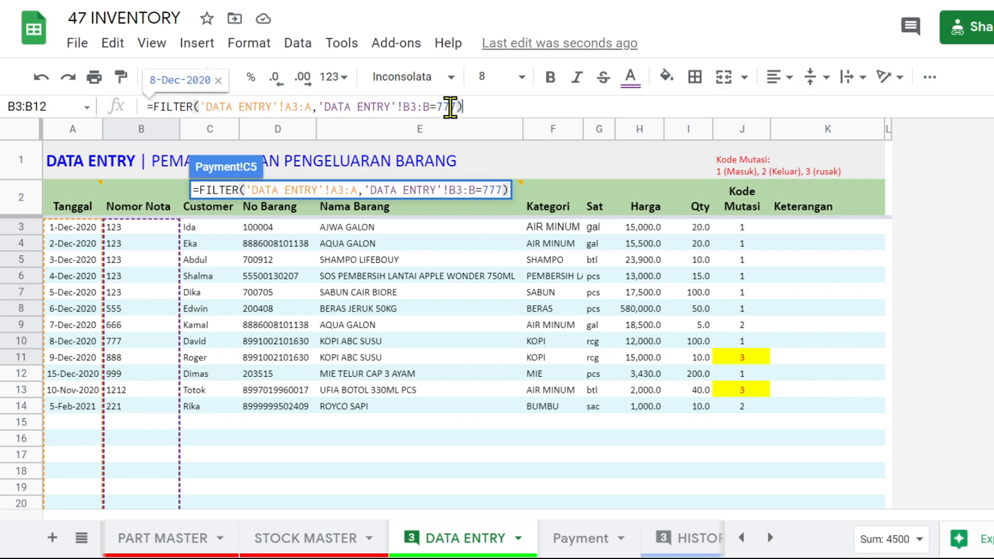
key("Return")
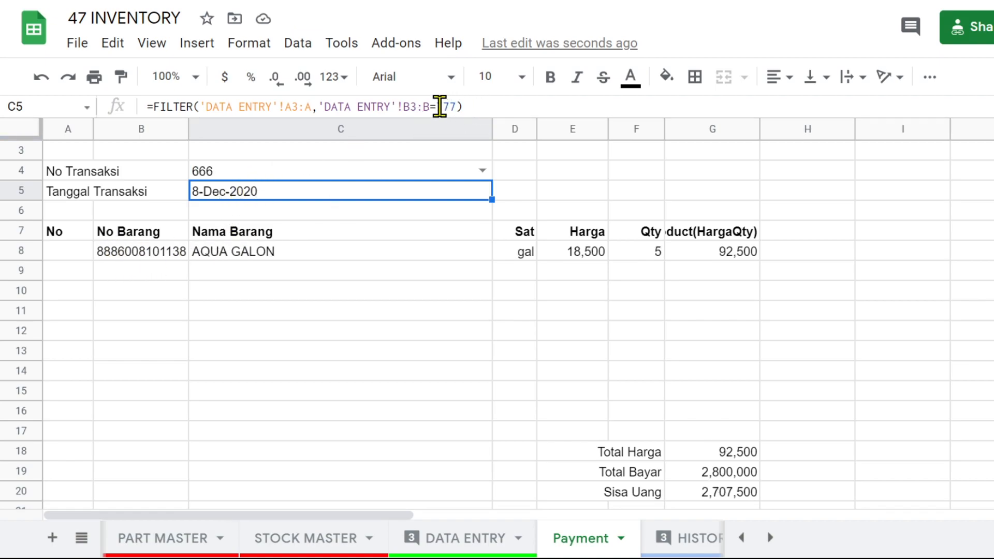
Replace the fixed 777 in the C5 FILTER condition with a reference to the No Transaksi cell C4
left_click(439, 106)
left_click_drag(442, 106, 456, 106)
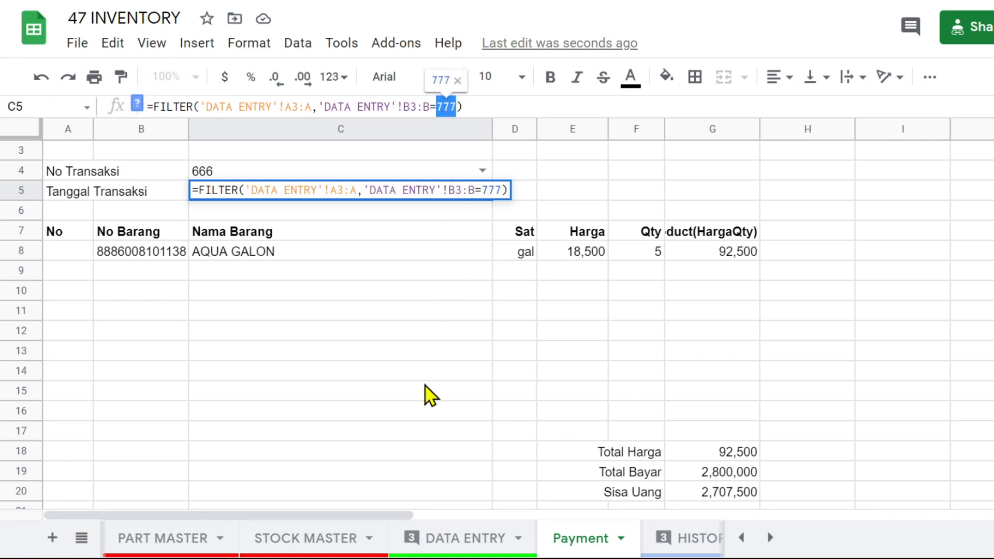
key("BackSpace")
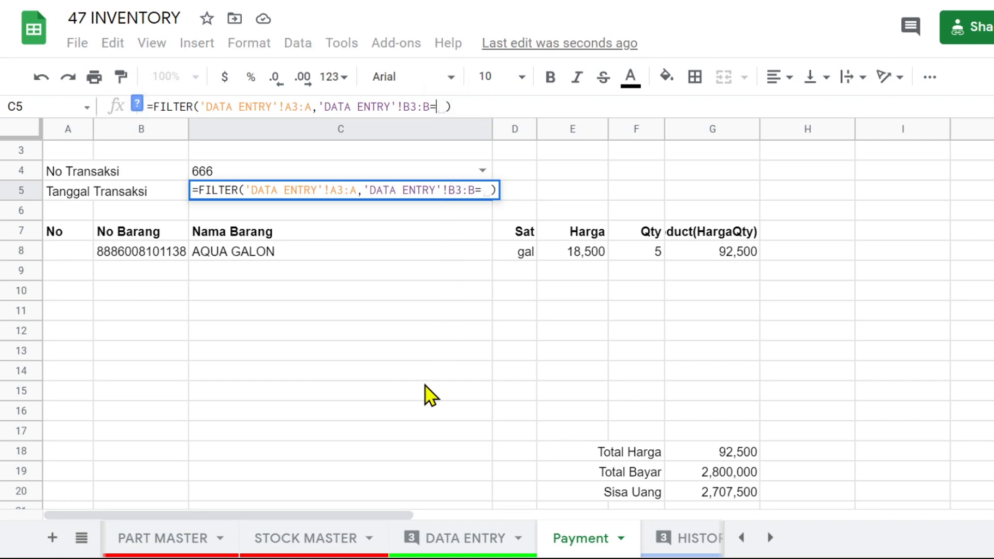
left_click(221, 171)
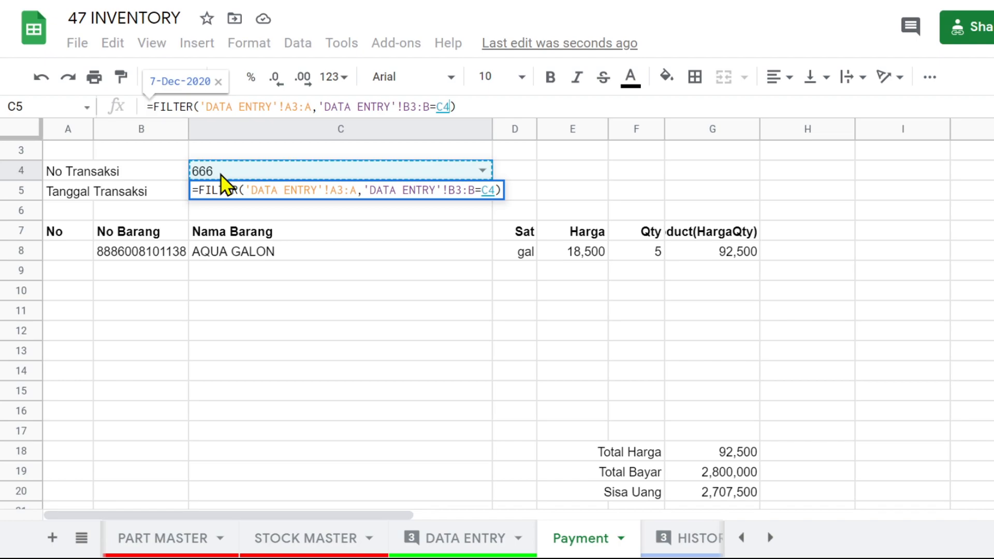
key("Return")
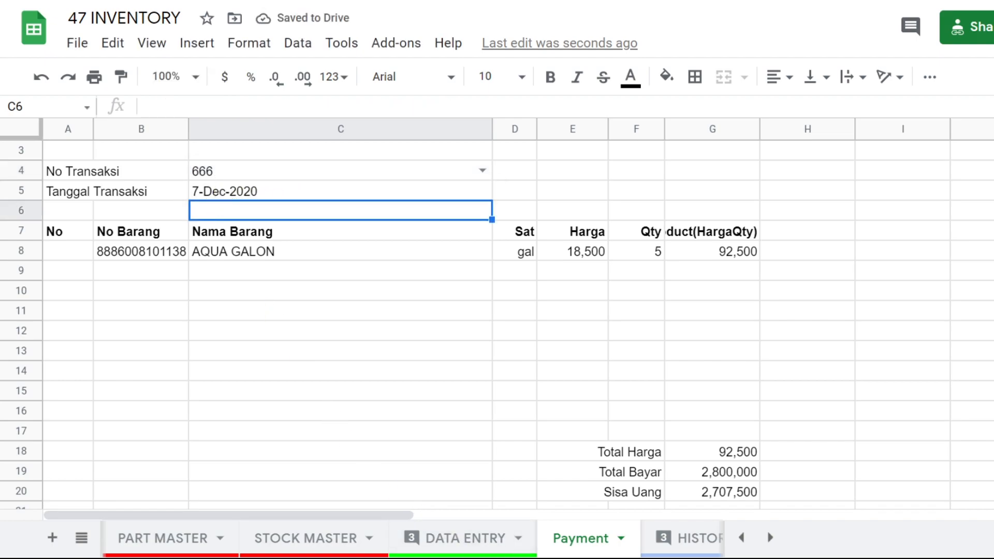
Check the Tanggal Transaksi lookup against the DATA ENTRY sheet, choosing 123 as No Transaksi in Payment
left_click(471, 540)
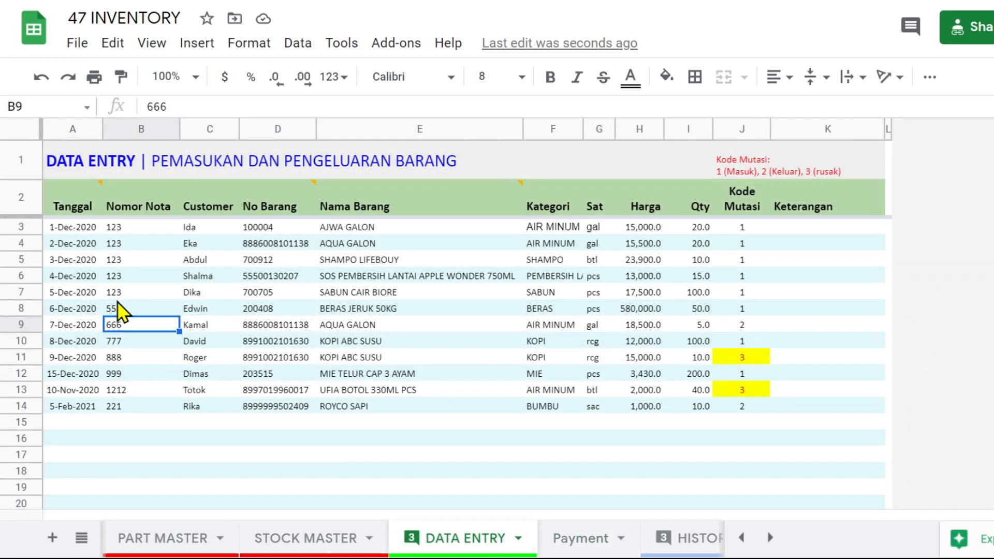
left_click(619, 543)
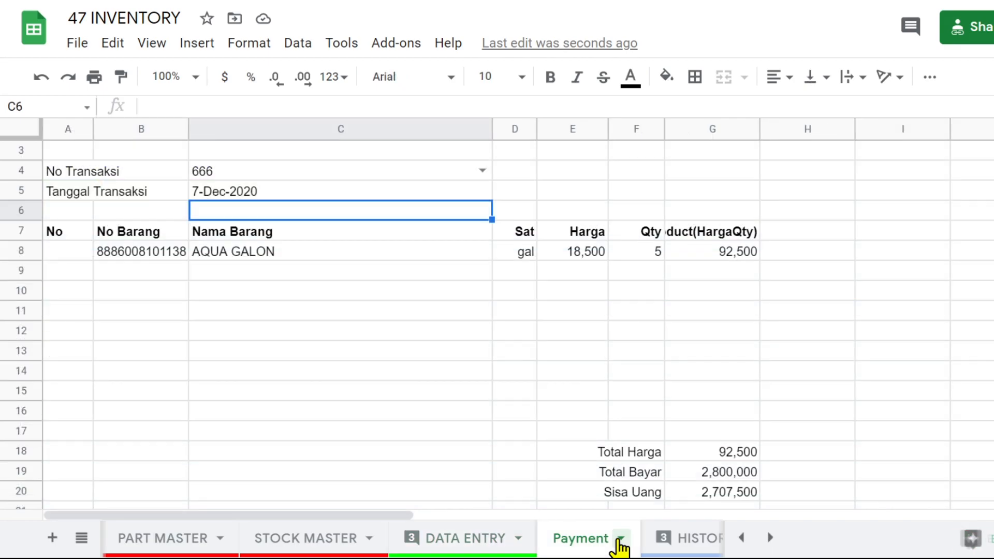
left_click(481, 169)
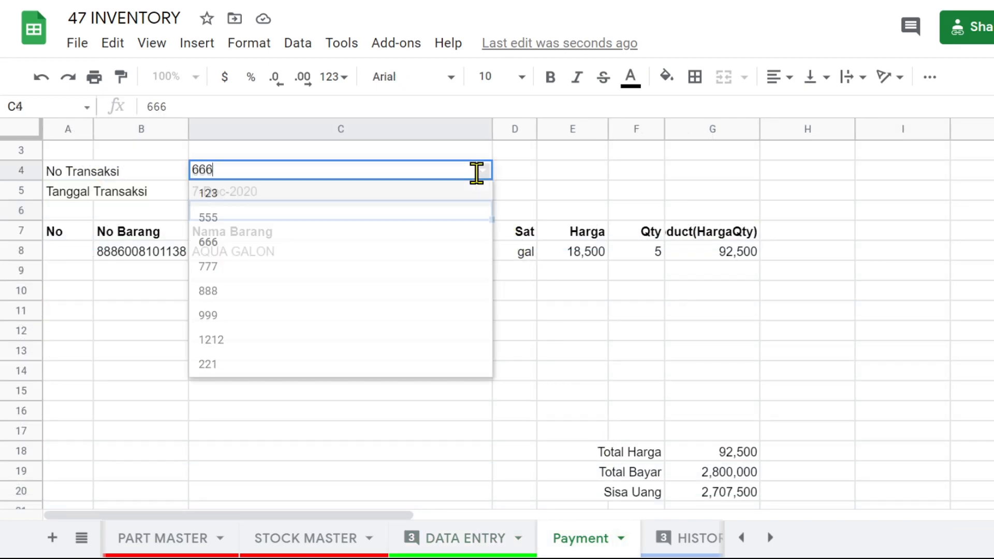
left_click(283, 194)
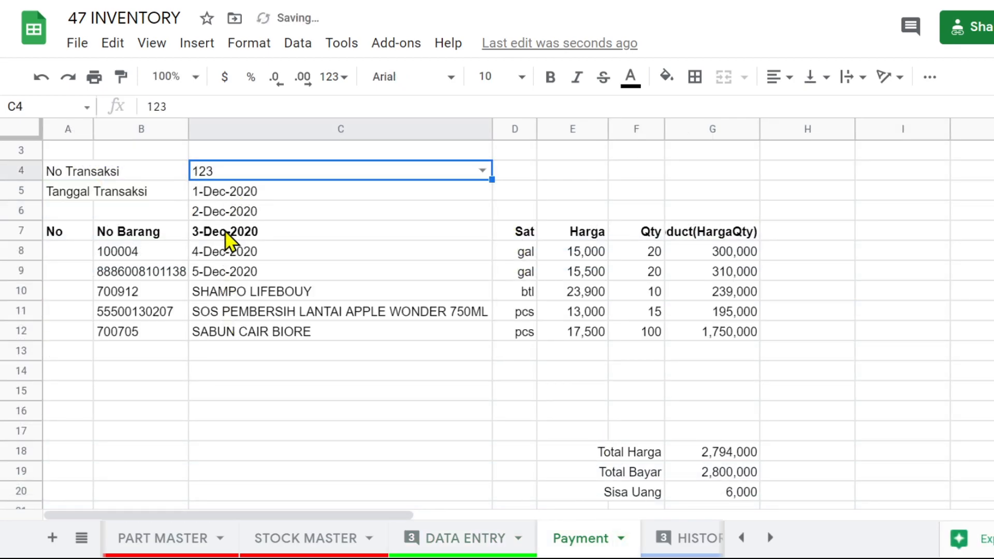
left_click(466, 539)
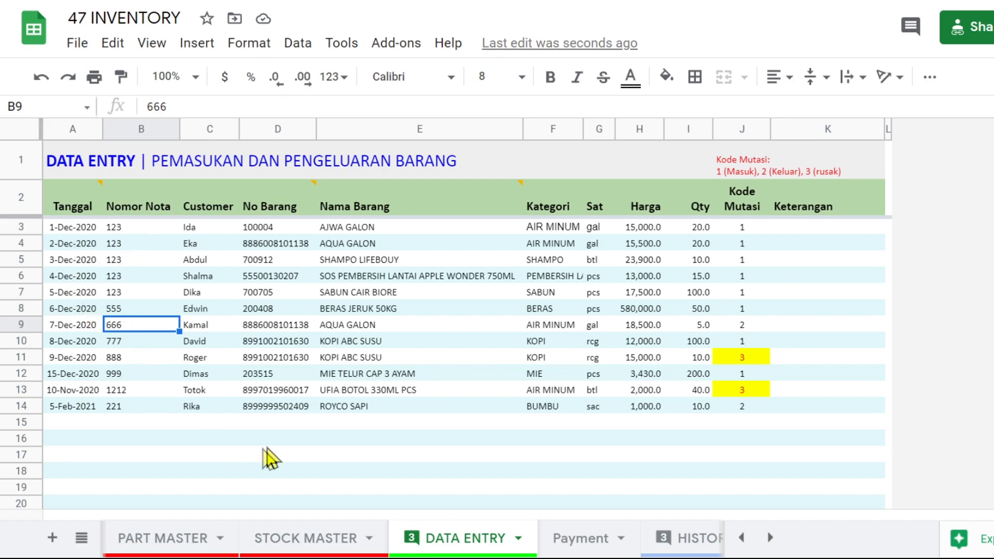
left_click(581, 541)
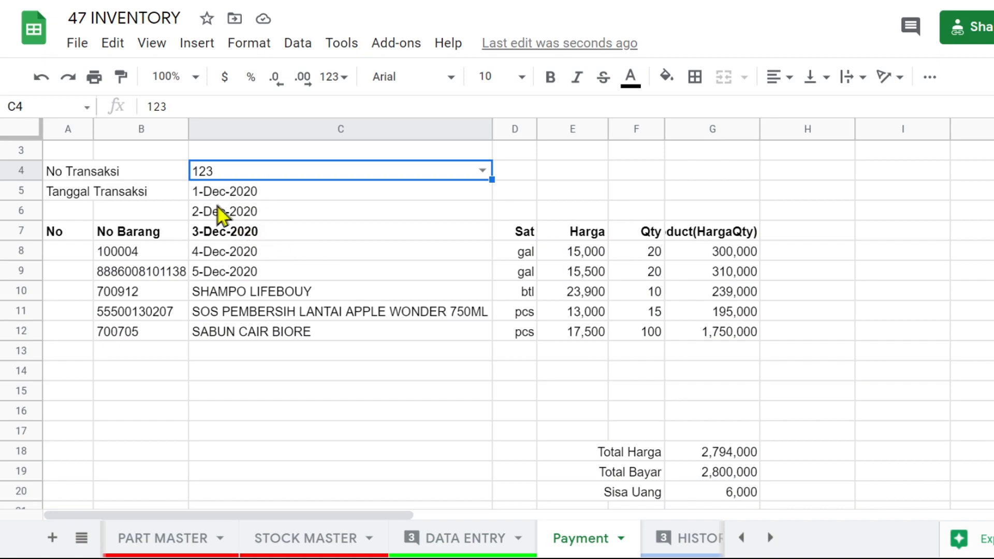
Wrap the FILTER formula in C5 in ARRAY_CONSTRAIN, limiting its output to 1 row and 1 column
left_click(209, 191)
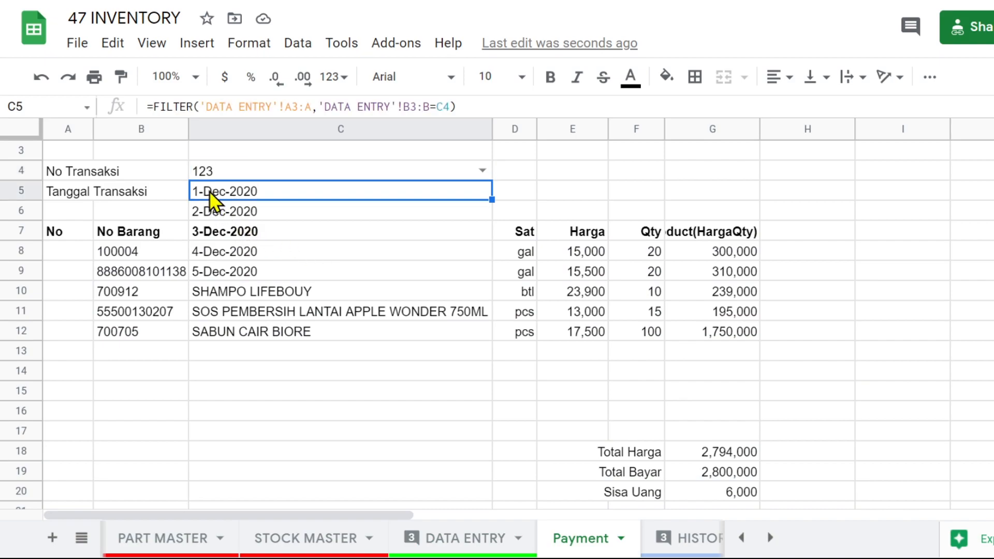
left_click(153, 106)
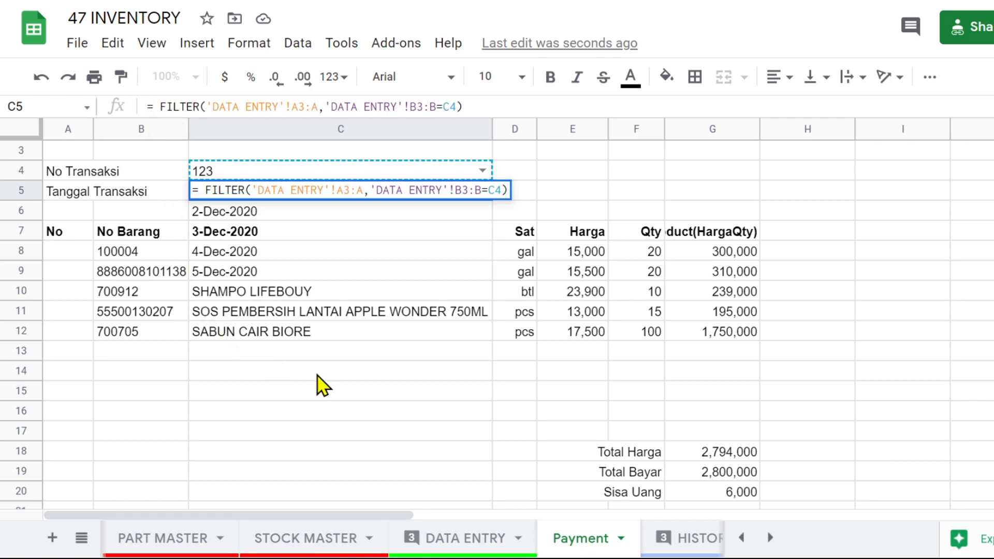
type("array_")
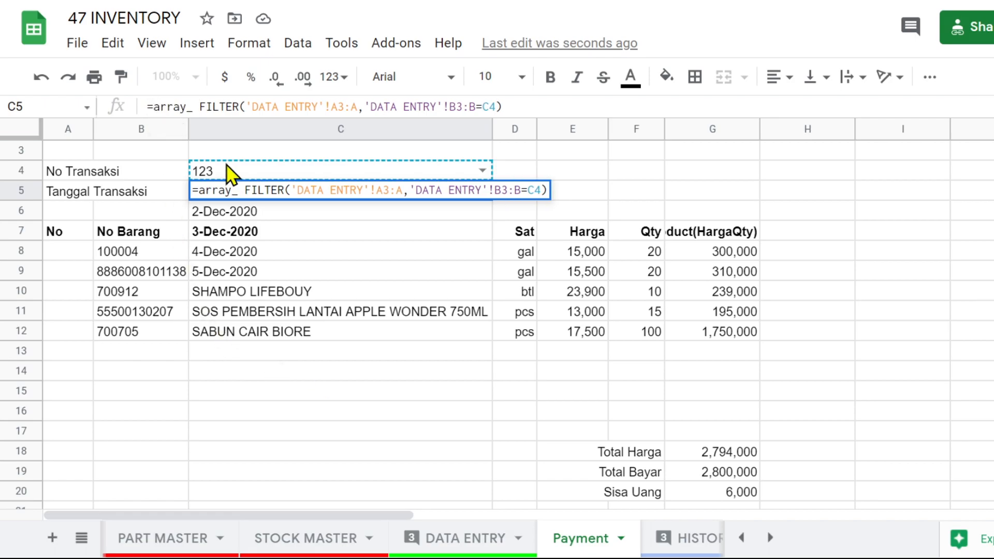
key("Tab")
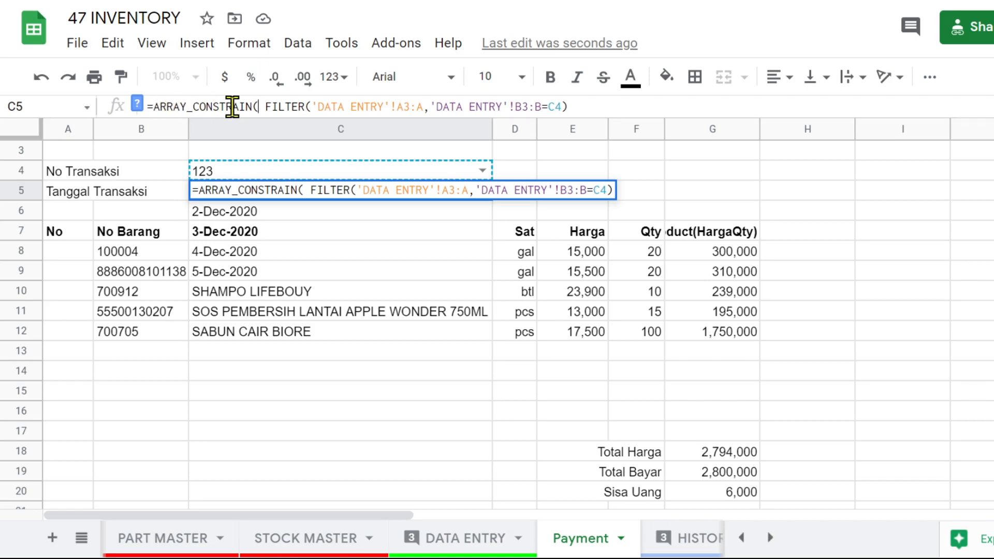
left_click(593, 103)
type(",")
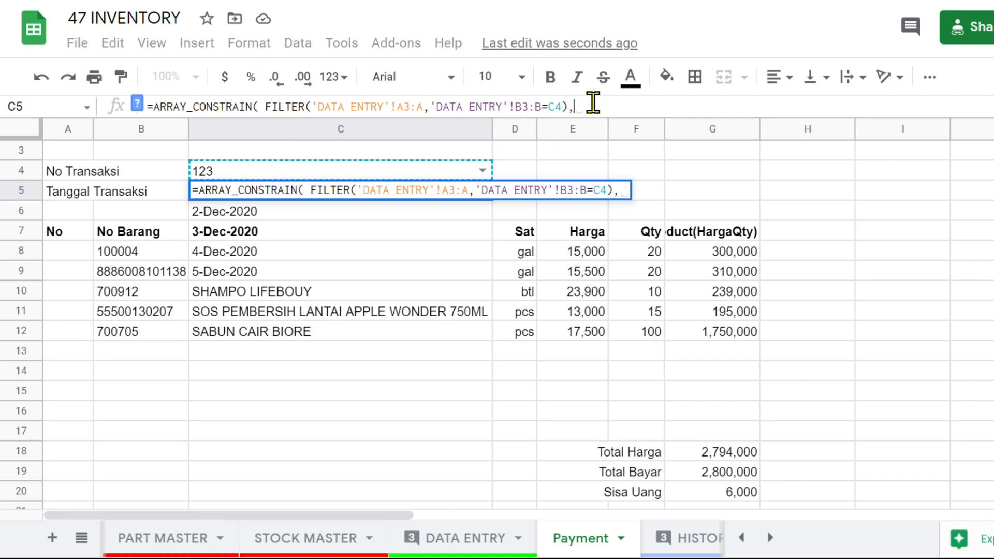
type("1,1")
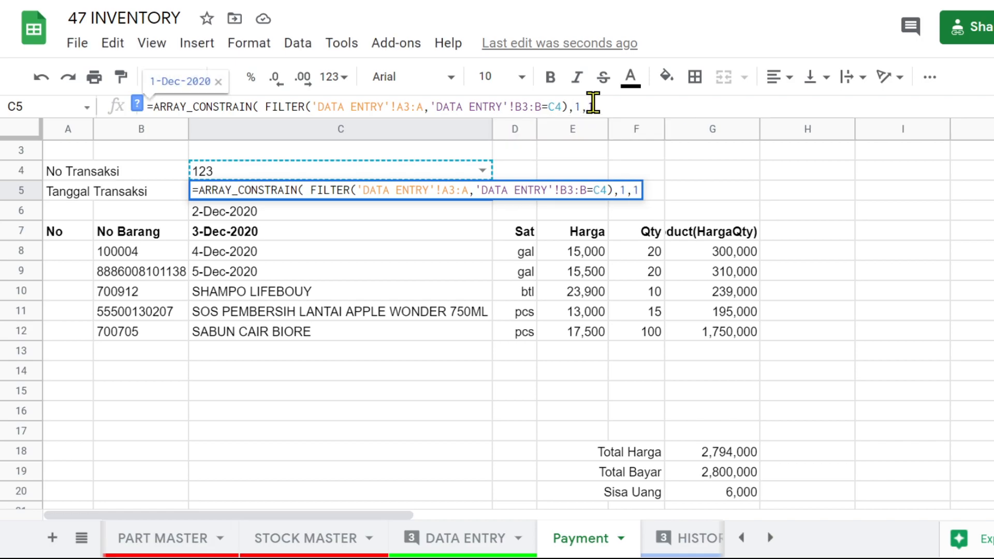
type(")")
key("Return")
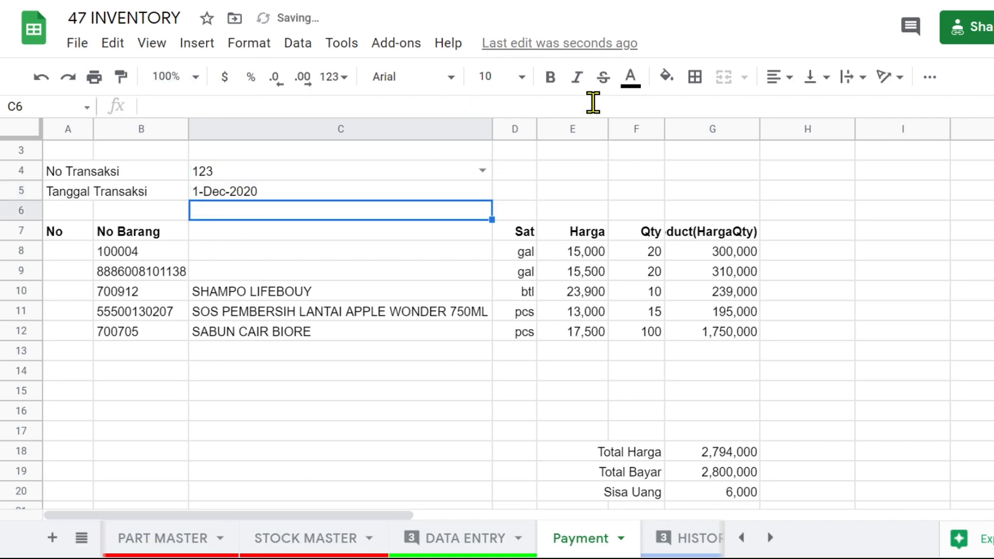
Test the constrained date formula by choosing No Transaksi 888 and comparing its date with the matching DATA ENTRY row
left_click(224, 196)
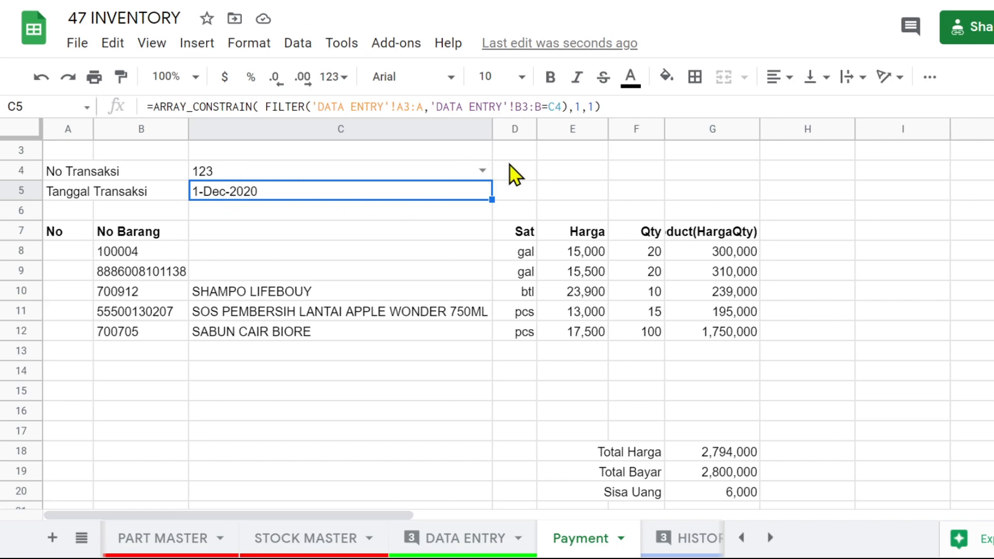
left_click(479, 170)
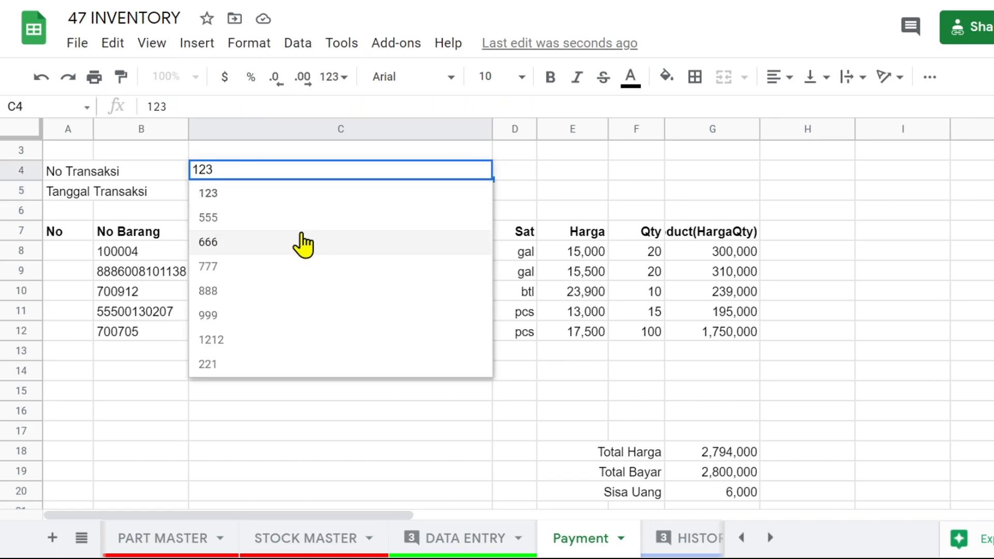
left_click(289, 292)
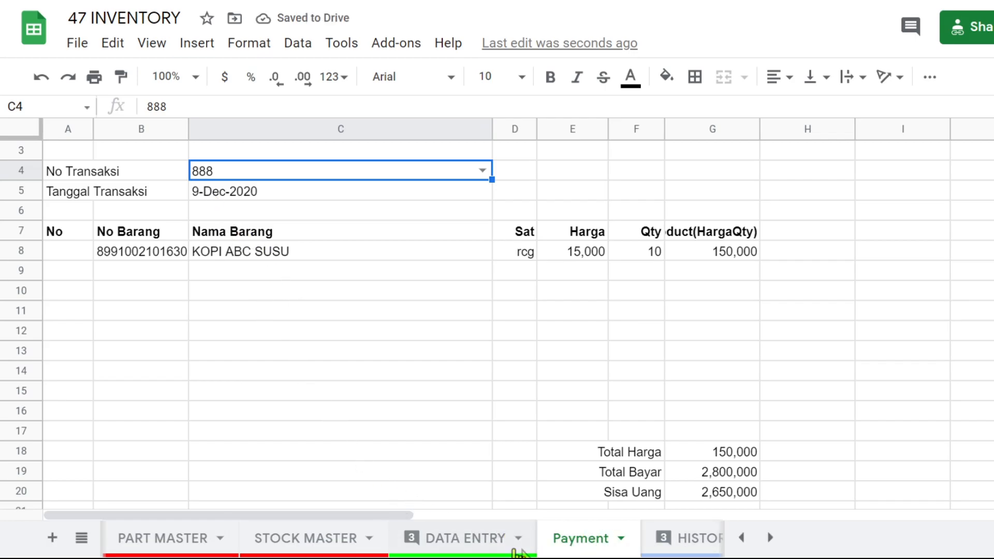
left_click(482, 542)
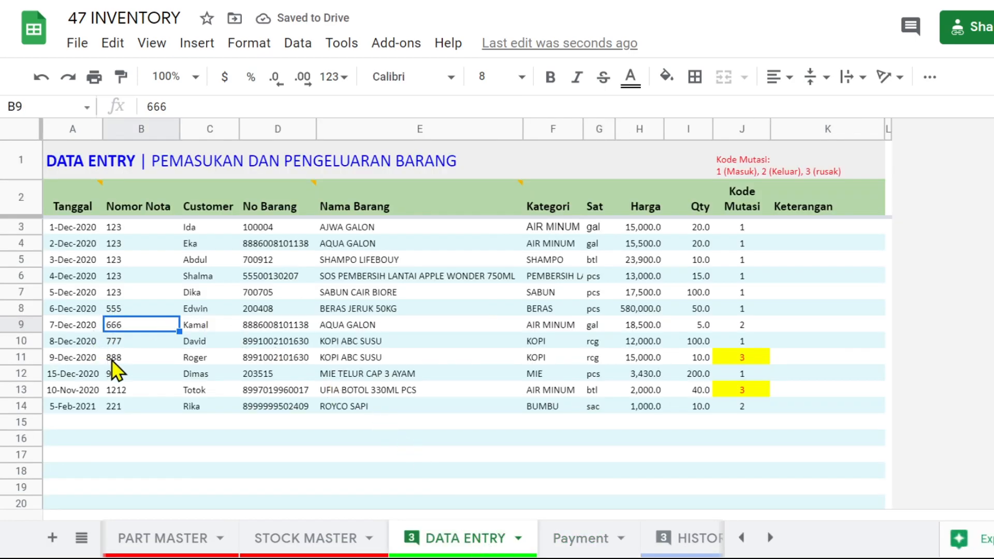
left_click(90, 360)
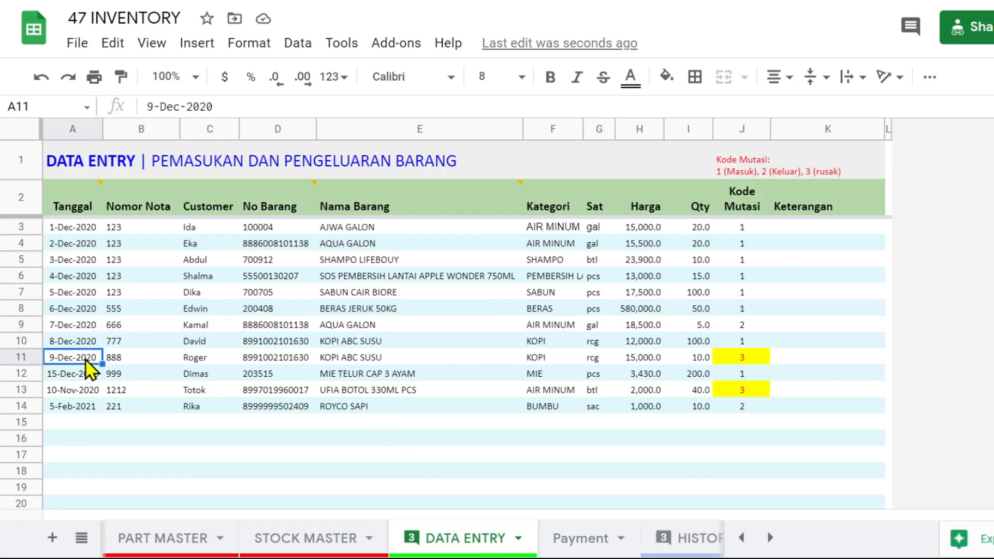
left_click(581, 539)
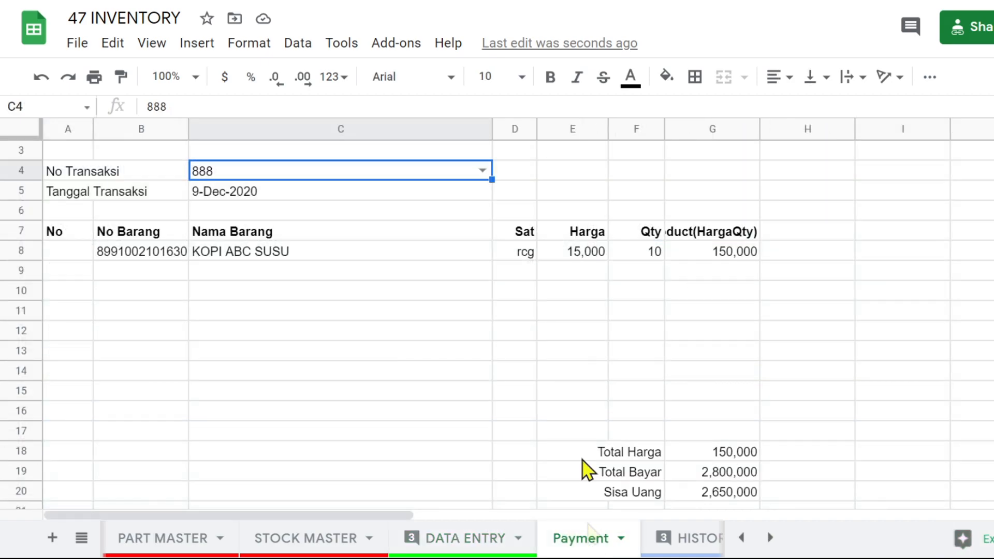
left_click(236, 203)
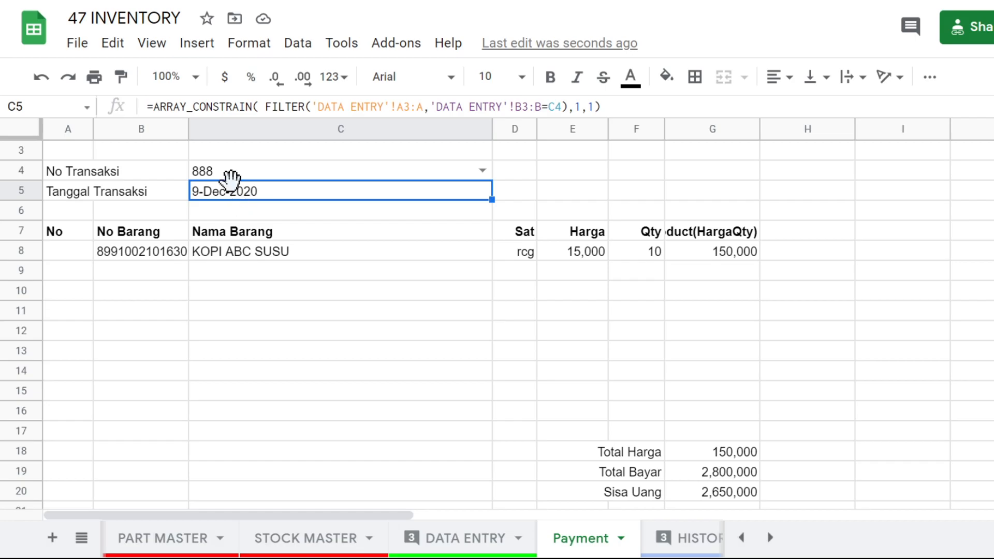
left_click(228, 176)
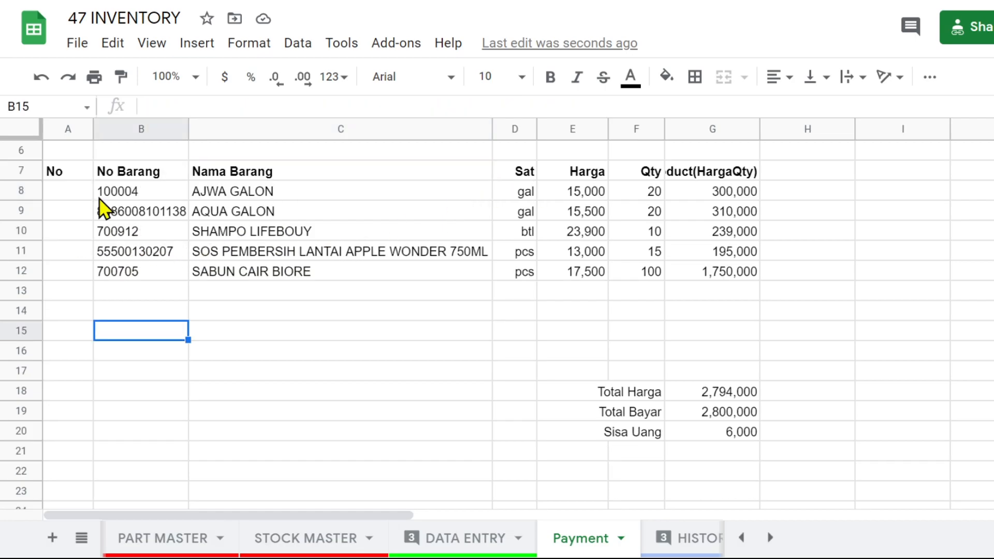
Apply the yellow default alternating colors style to the Payment table range A7:G20
scroll(99, 200, "up", 1)
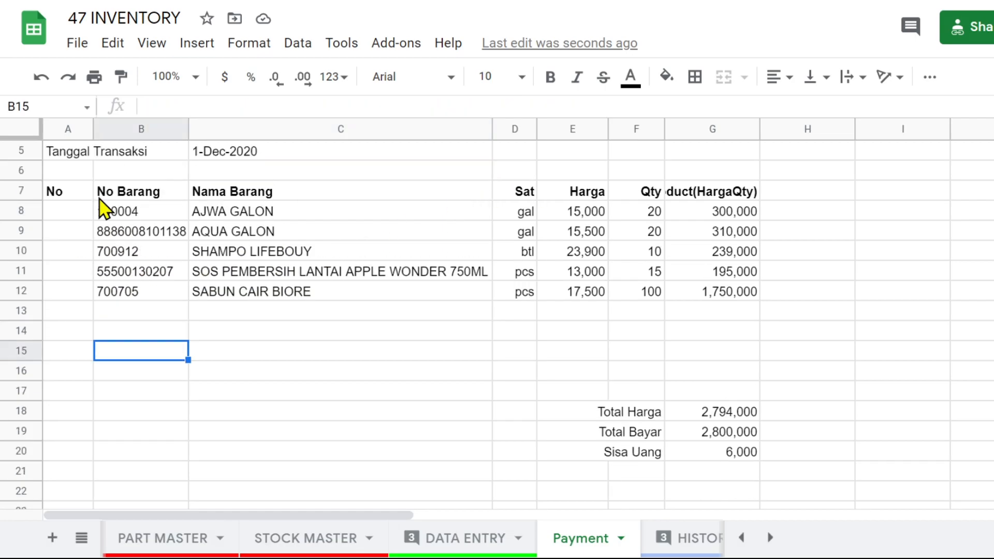
scroll(65, 218, "up", 1)
left_click_drag(65, 216, 742, 473)
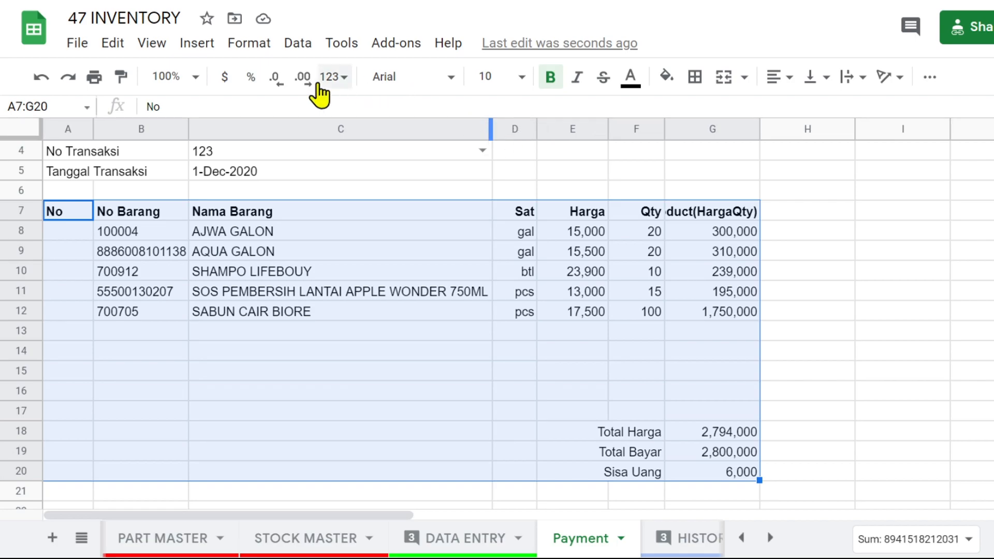
left_click(249, 44)
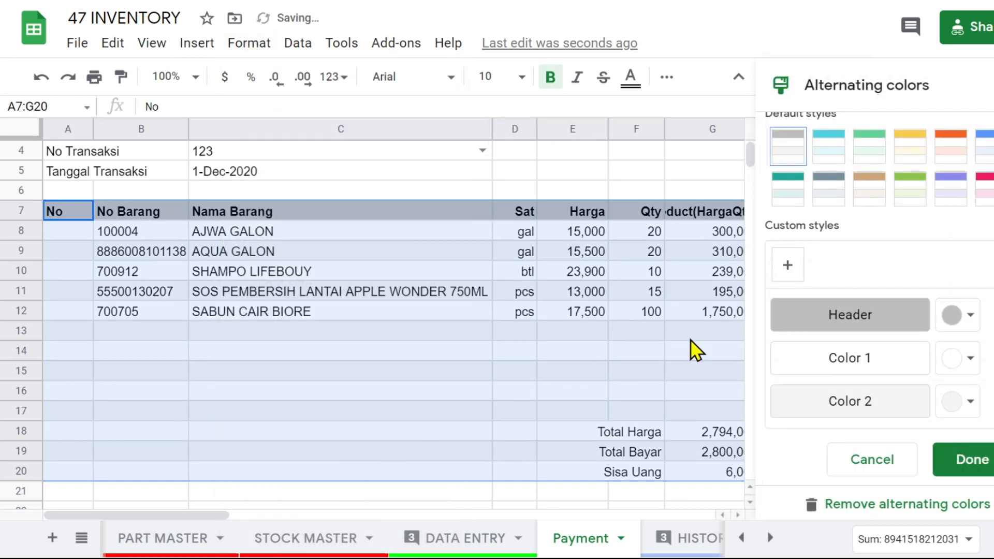
left_click(902, 155)
left_click(967, 459)
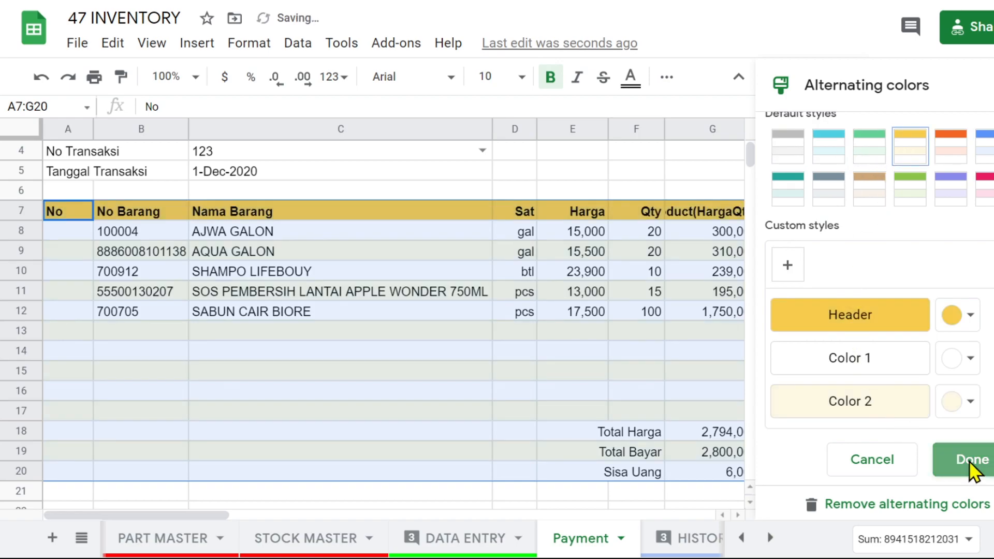
Make the Total Harga, Total Bayar and Sisa Uang rows in E18:G20 bold
left_click(690, 356)
left_click_drag(566, 435, 723, 473)
left_click(550, 78)
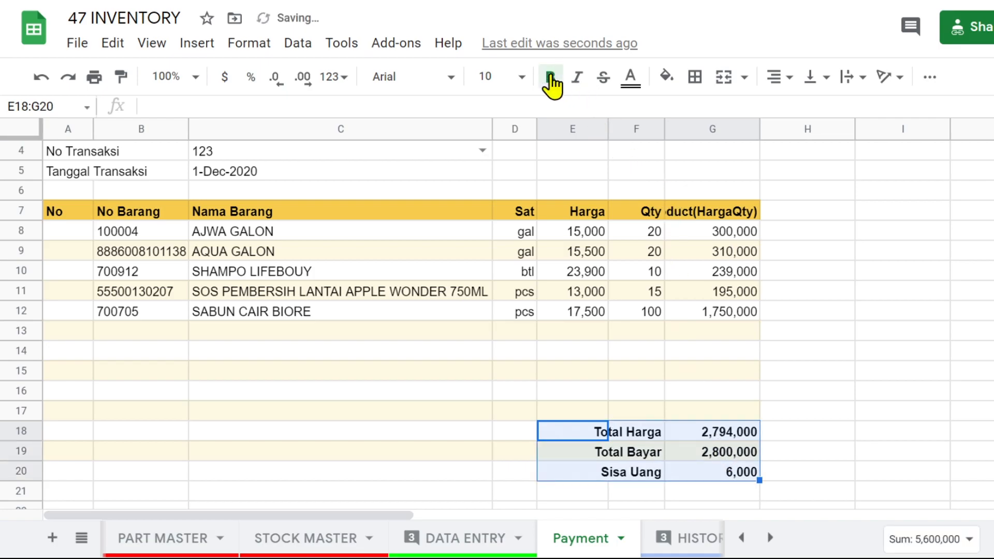
left_click(875, 443)
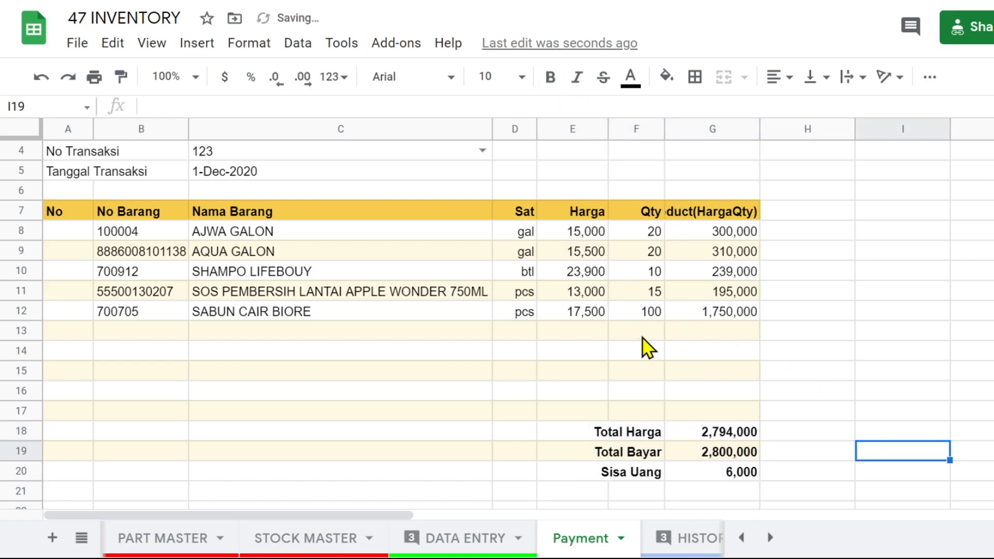
Hide the menu bar so the whole Payment table from row 1 through Sisa Uang fits in view
scroll(399, 311, "up", 1)
left_click_drag(62, 149, 605, 165)
left_click(332, 151)
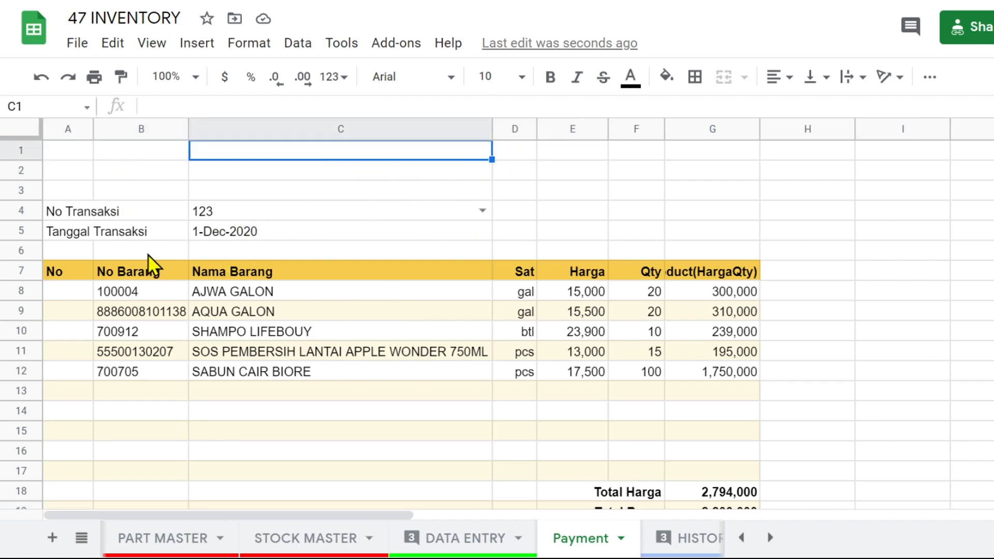
scroll(335, 251, "down", 2)
scroll(335, 252, "up", 2)
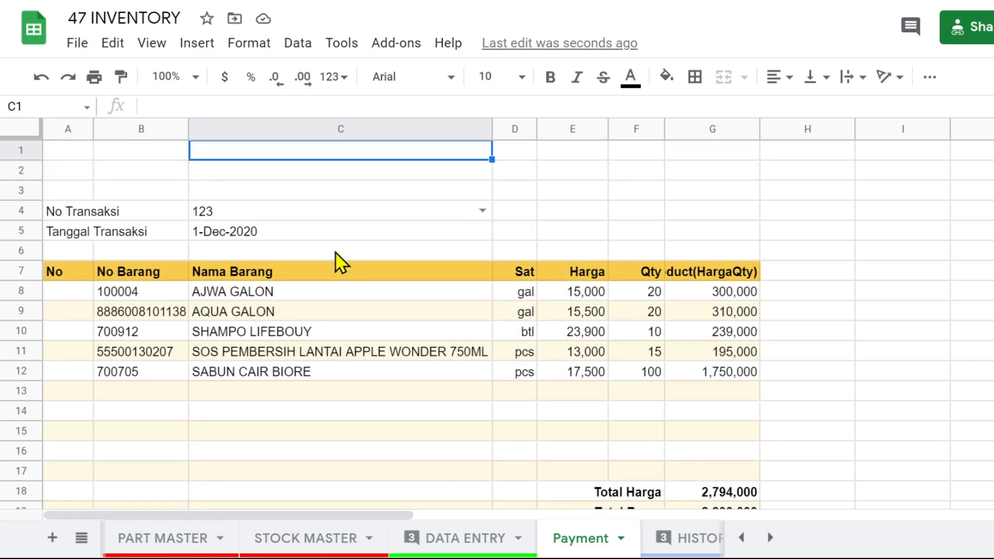
left_click(965, 126)
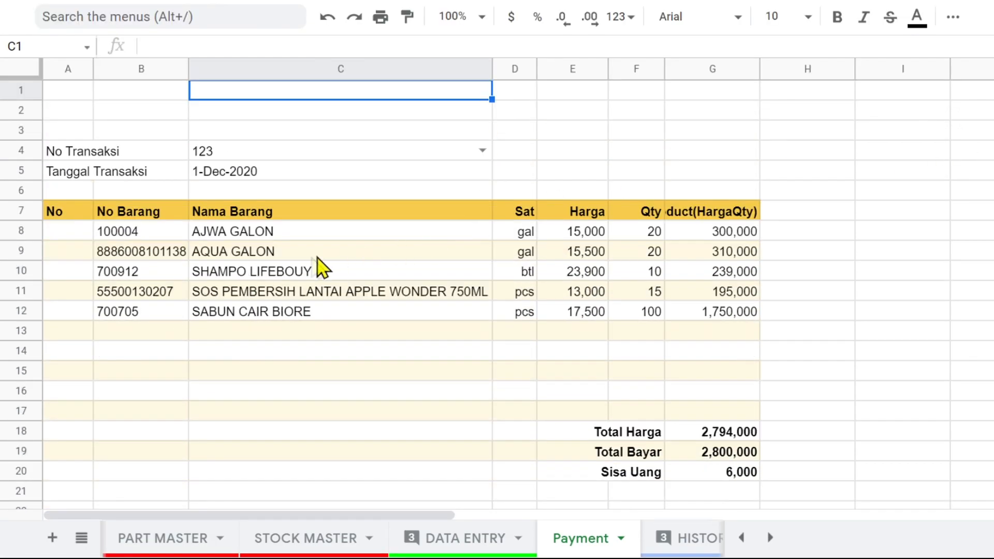
Enter an IF formula in A8 under No that returns an empty text when B8 is empty, starting =if(B8="","",
left_click(63, 219)
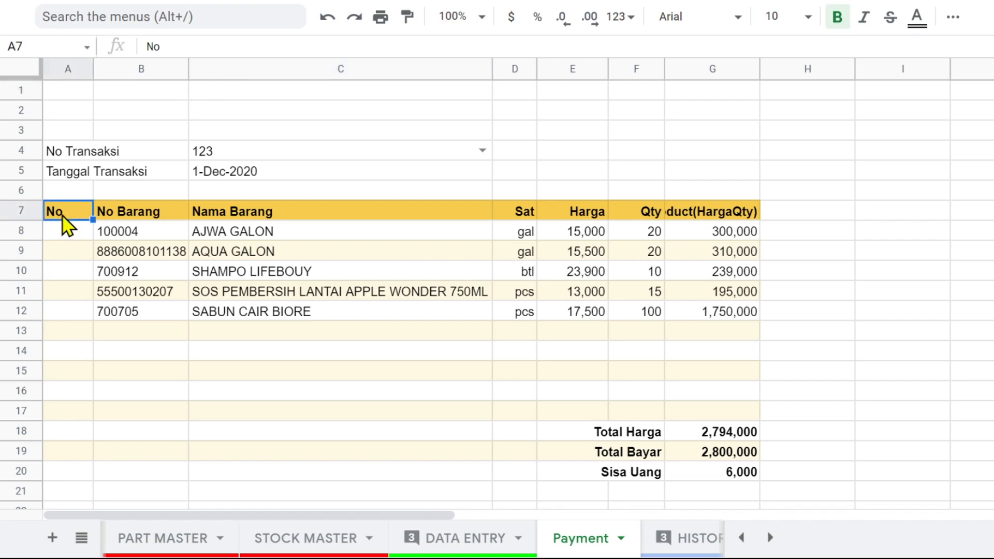
left_click(66, 237)
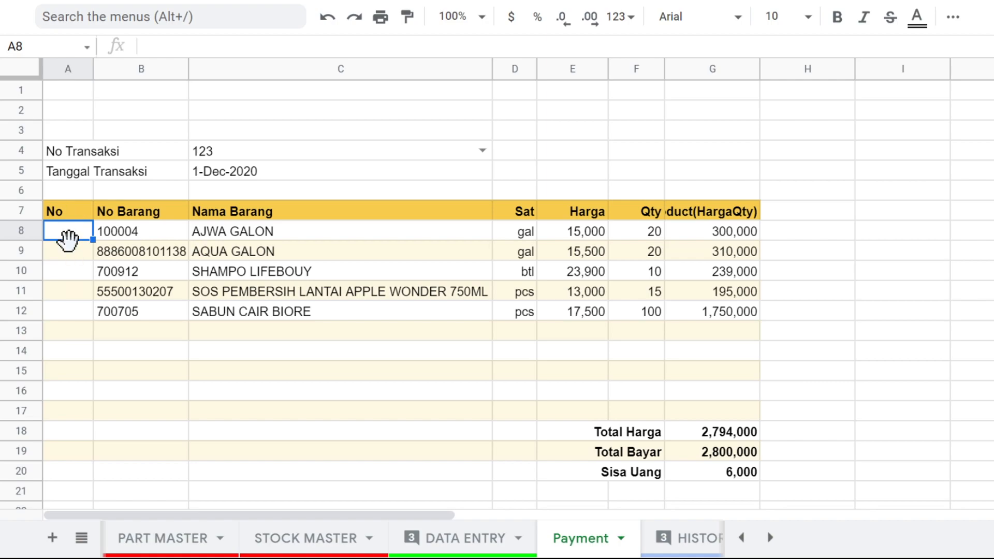
type("=")
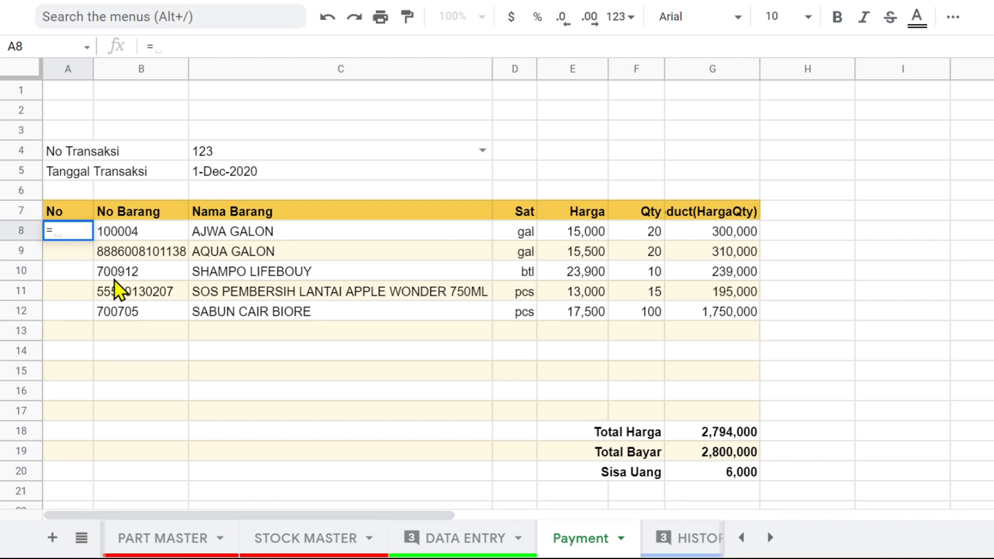
type("if(")
left_click(126, 234)
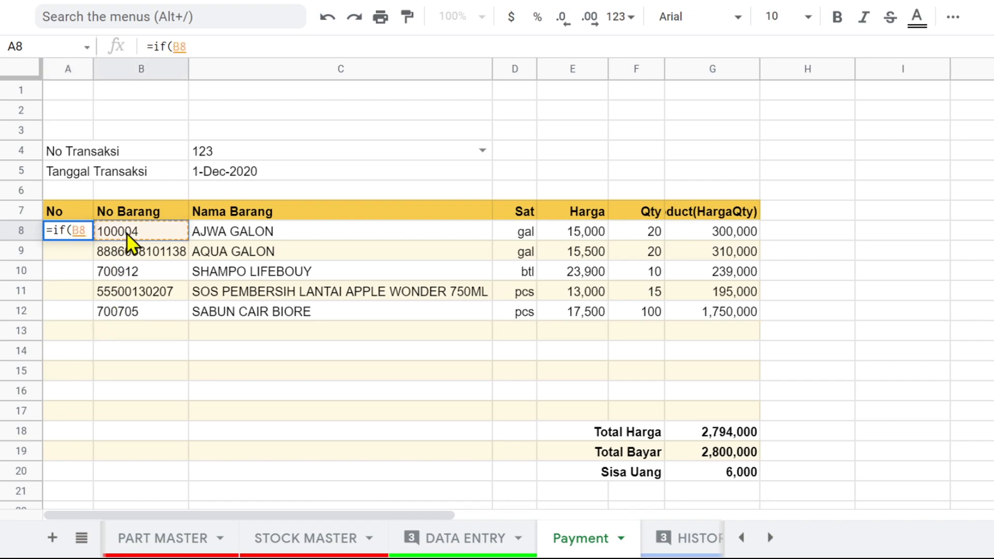
type("=\"\"")
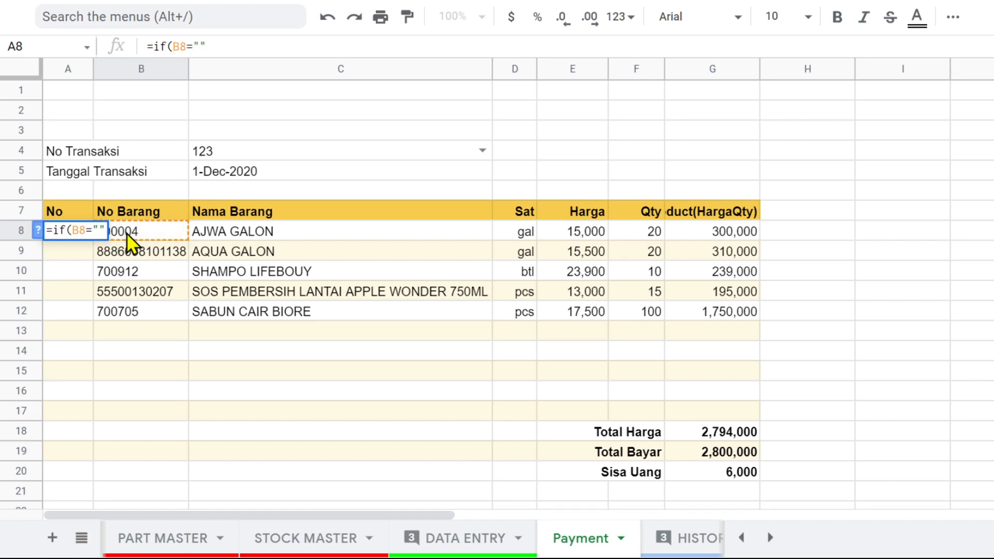
type(",\"\"")
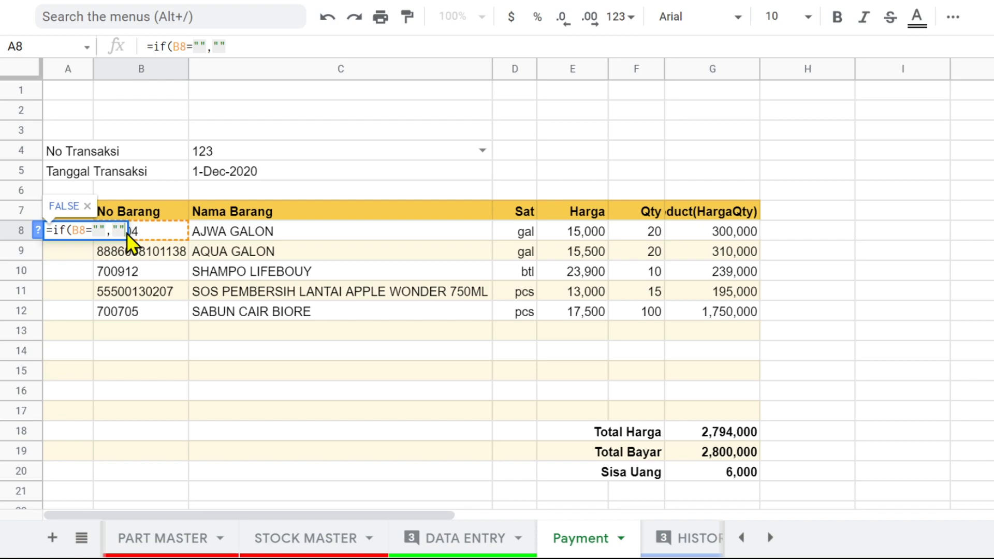
type(",")
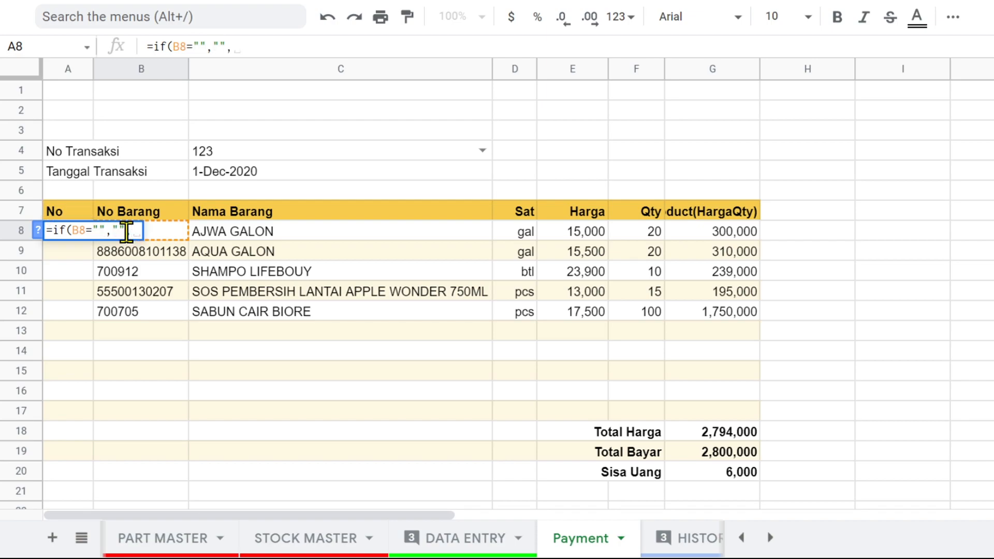
Complete the numbering formula in A8 as =if(B8="","",row()-7)
type("row")
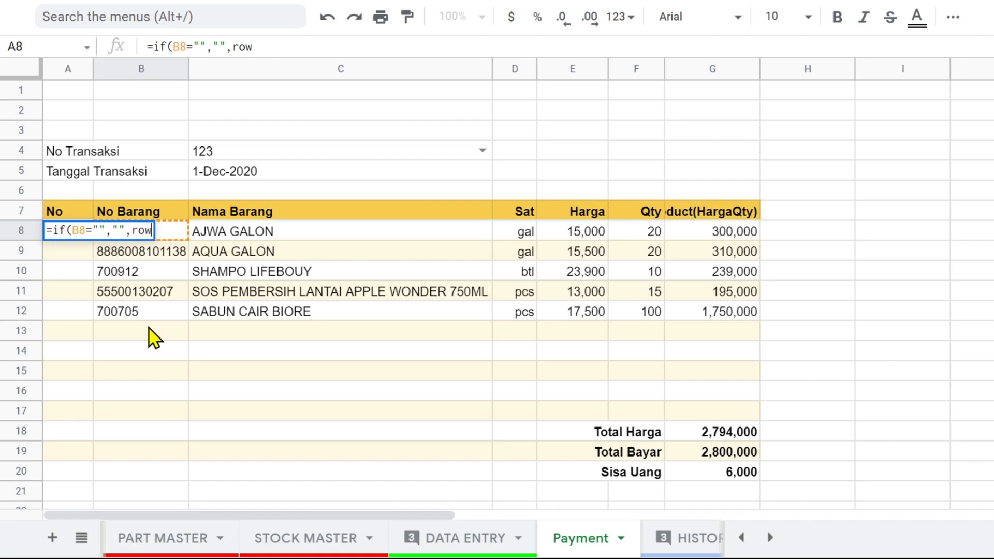
type("()")
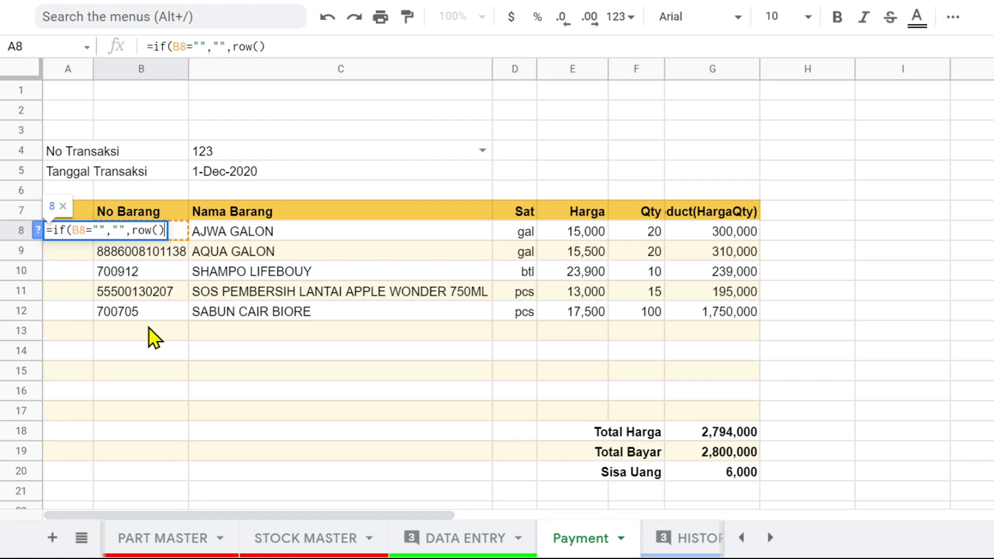
type("-")
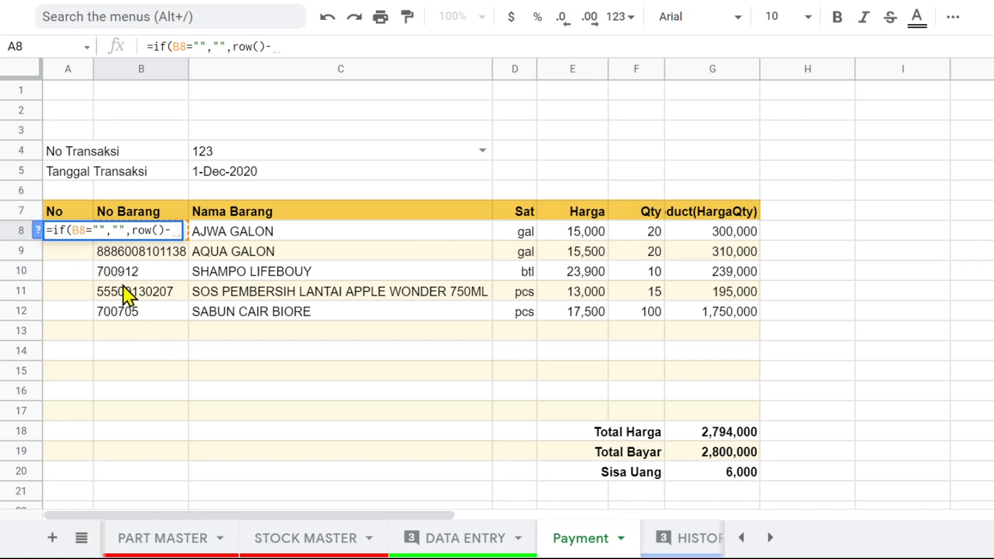
type("7)")
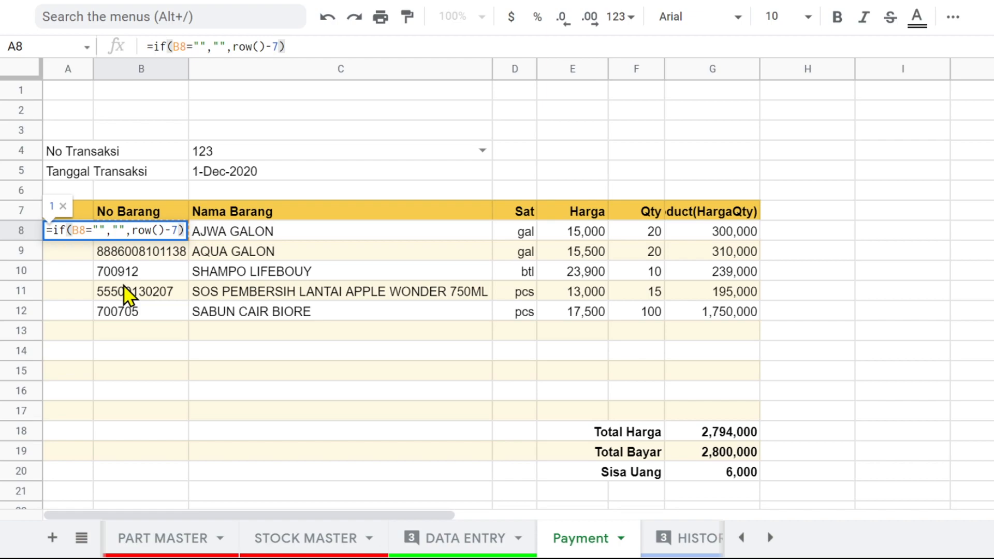
key("Return")
Extend the A8 formula to the open range B8:B, giving =if(B8:B="","",row(B8:B)-7)
left_click(65, 231)
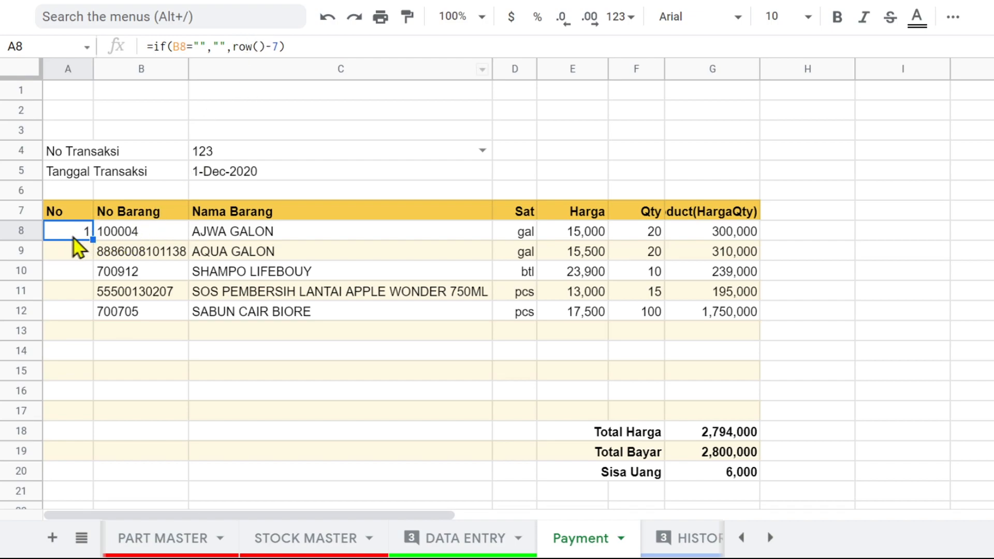
left_click(181, 46)
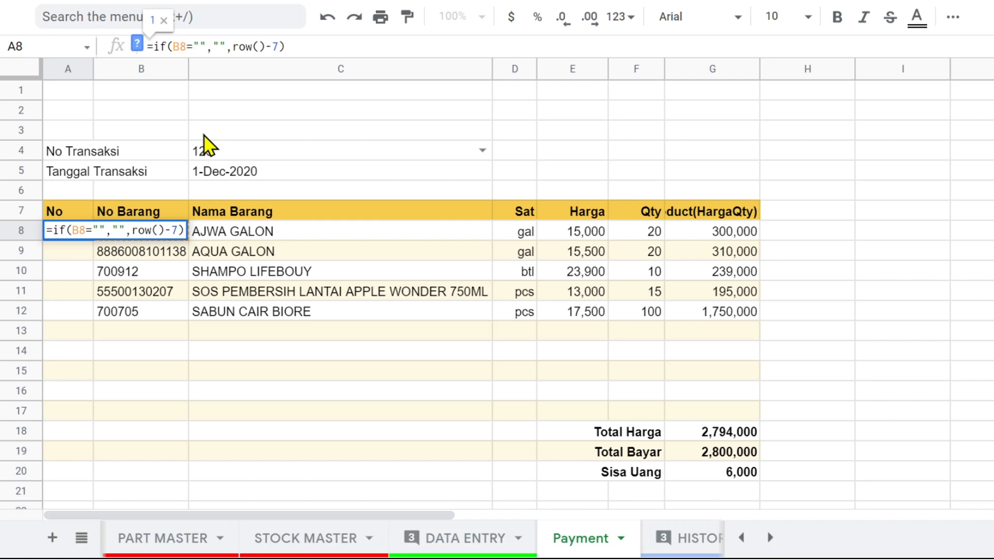
type(":")
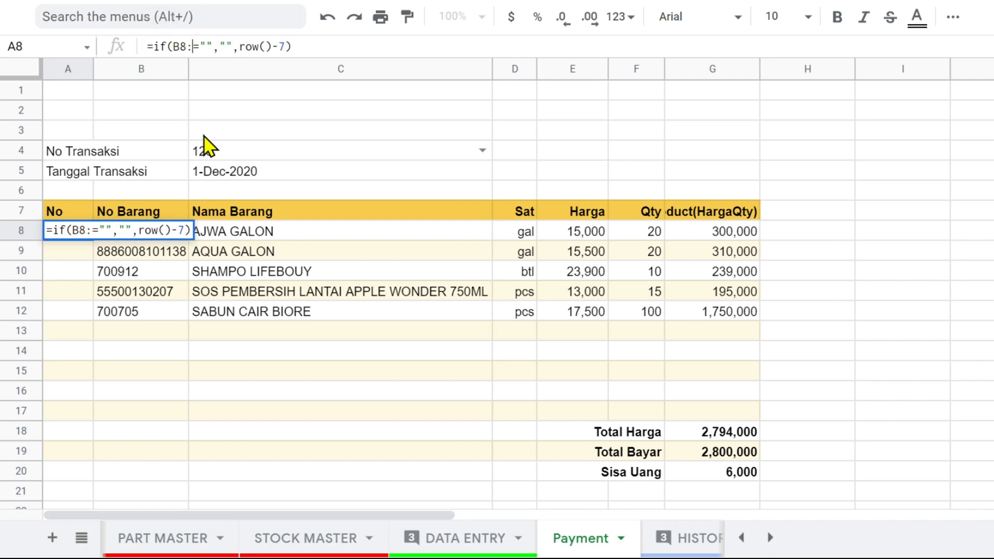
type("b")
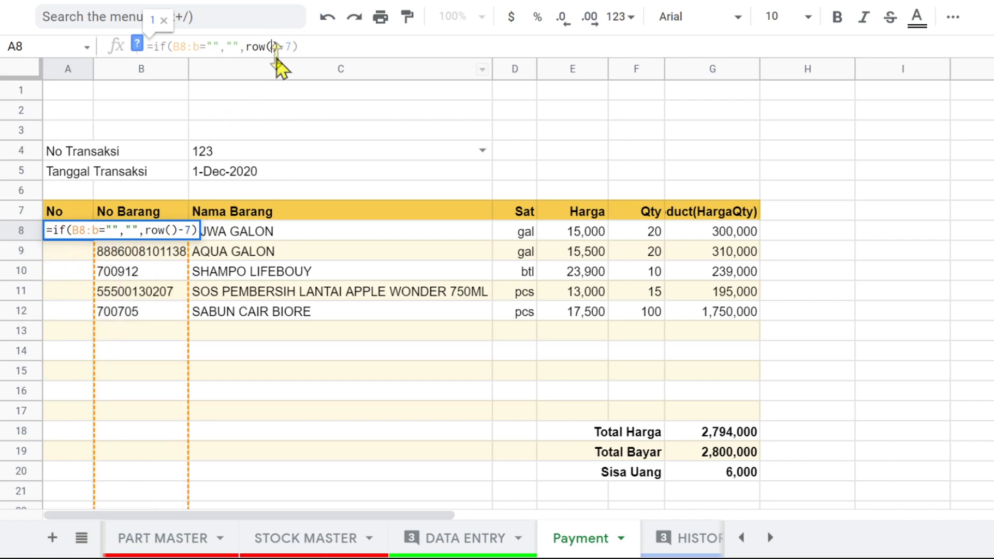
type("b")
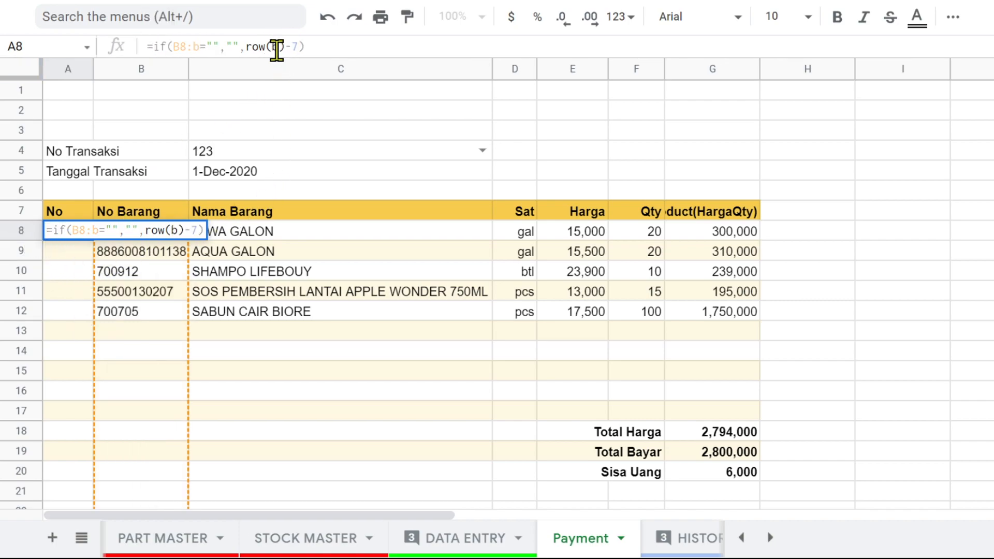
type("8:b")
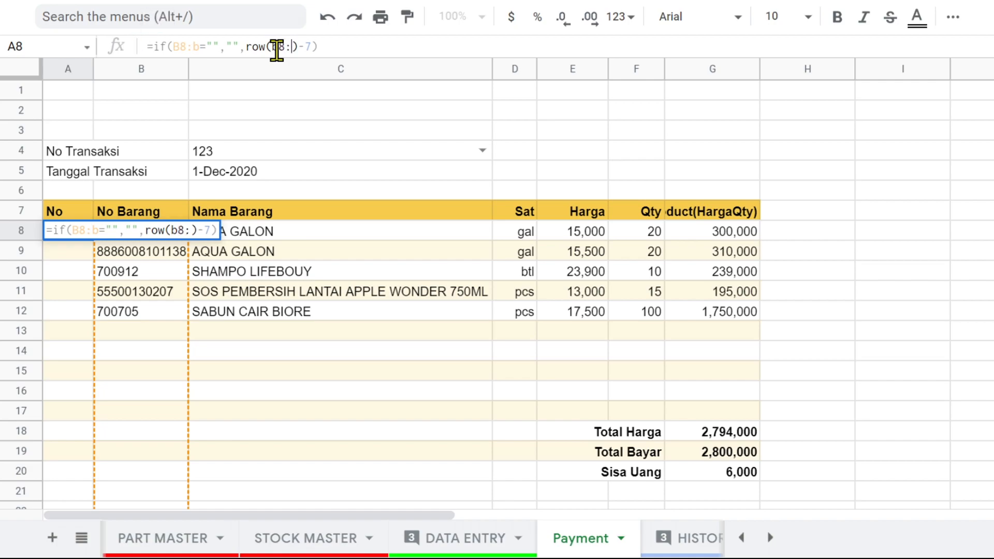
key("Return")
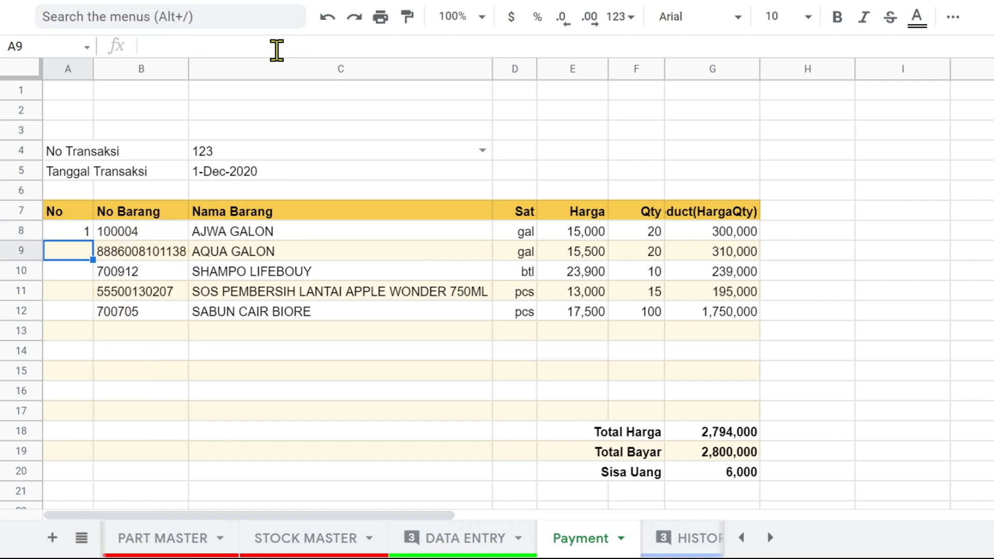
Wrap the numbering formula in A8 in ArrayFormula so it numbers every item row
left_click(70, 234)
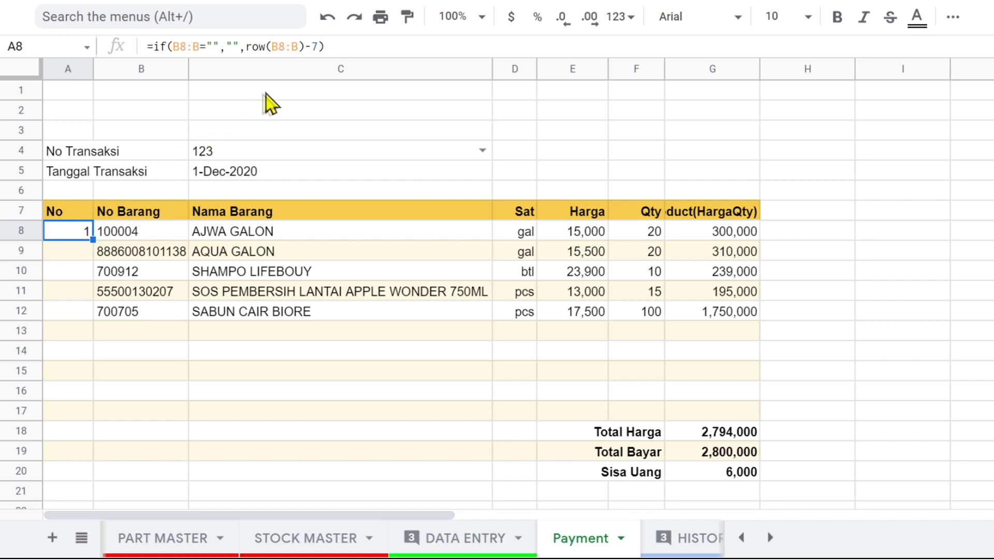
left_click(357, 47)
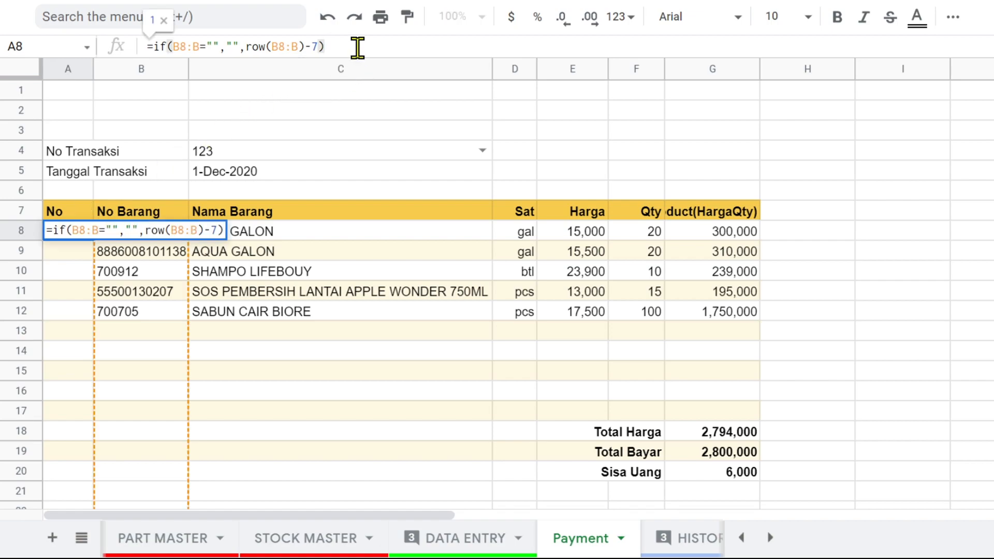
key("ctrl+shift+Return")
key("Return")
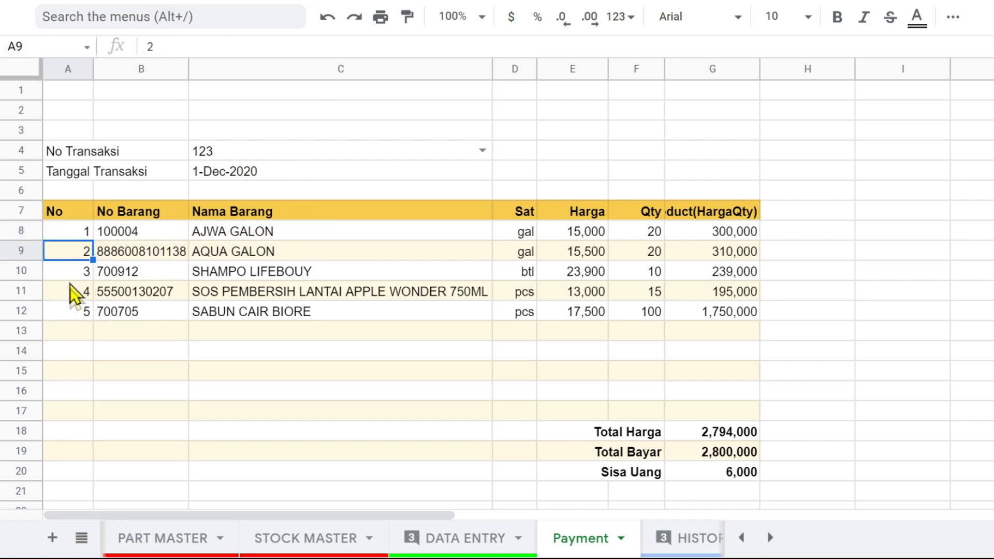
Check the automatic numbering by choosing No Transaksi 555 and 888
left_click(483, 151)
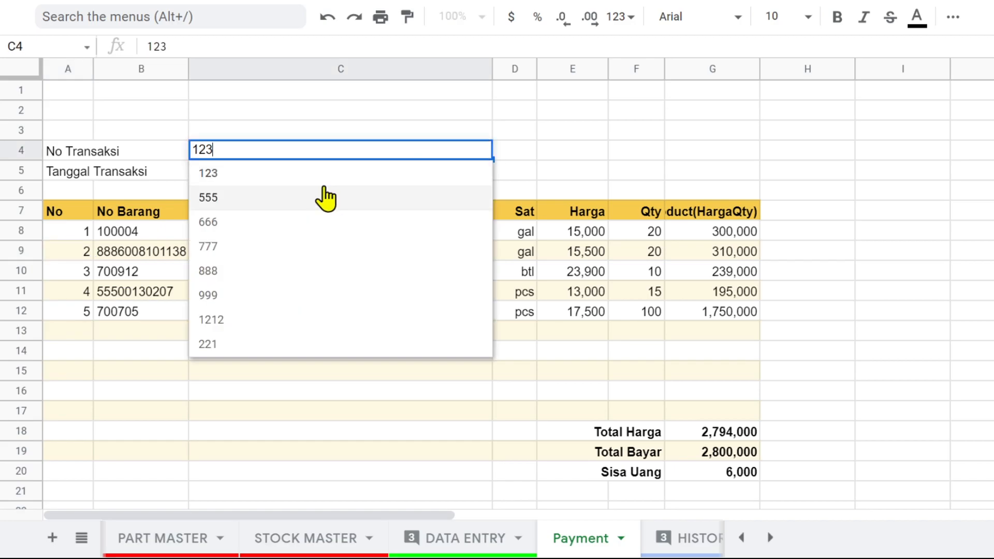
left_click(309, 197)
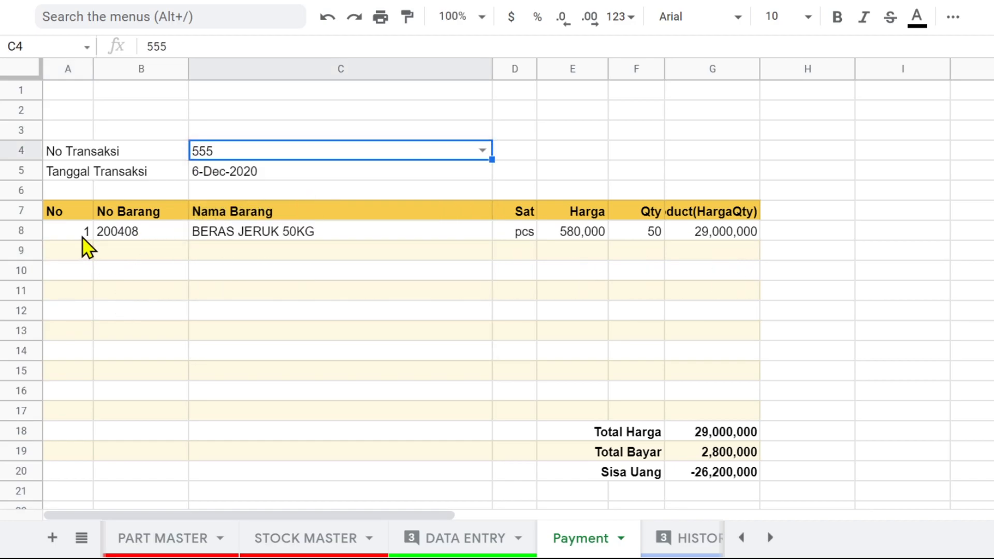
left_click(482, 152)
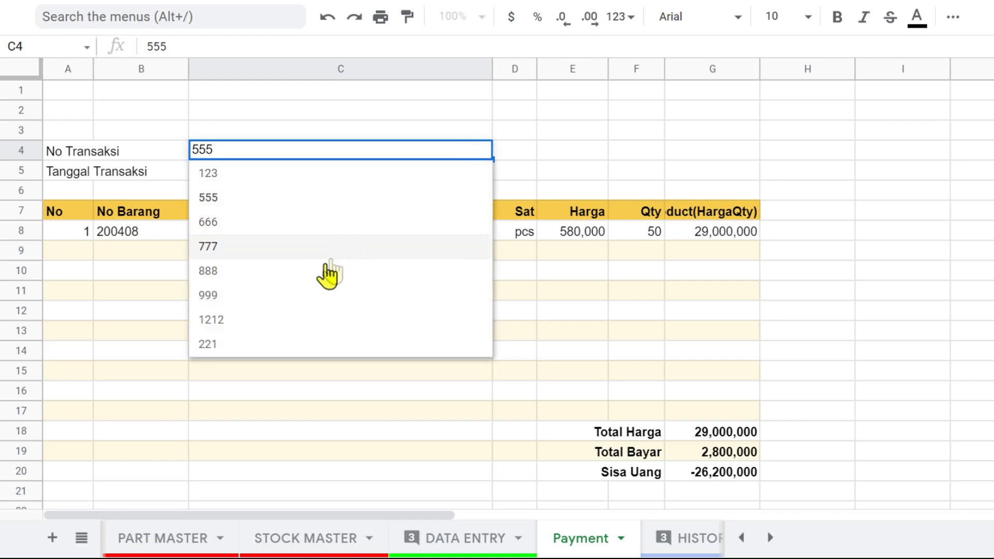
left_click(265, 272)
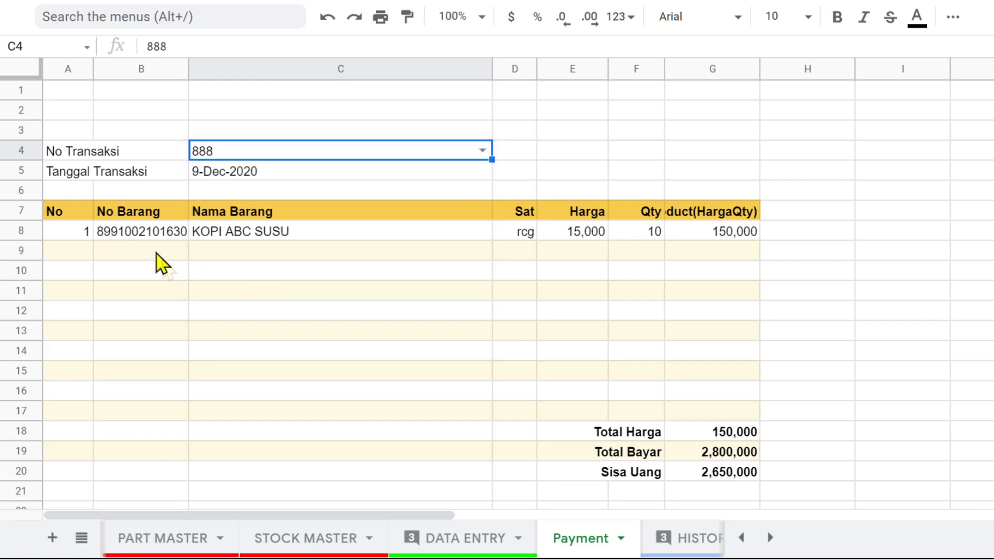
On the DATA ENTRY sheet, fill the Nomor Nota 777 from B10 down into B11
left_click(475, 538)
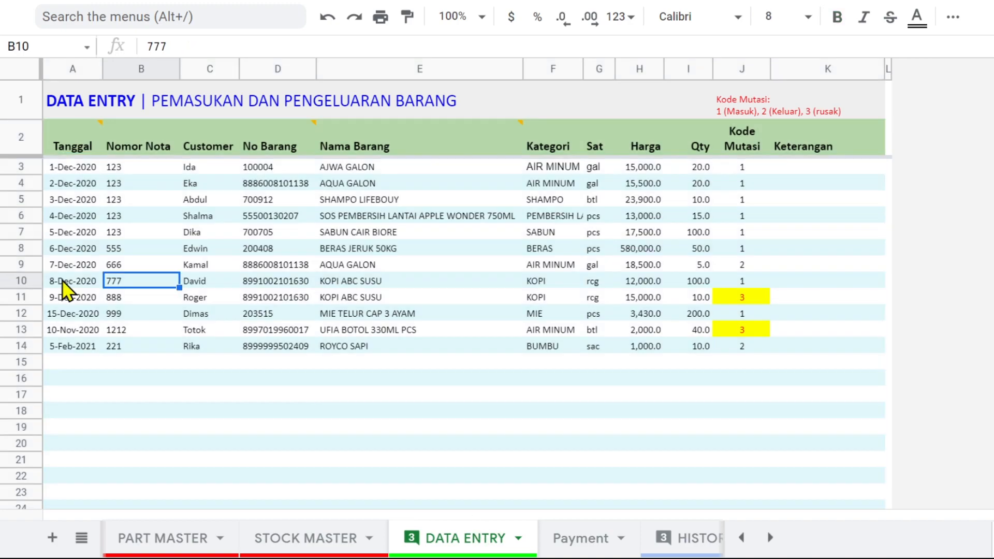
left_click(62, 280)
left_click(130, 284)
left_click_drag(180, 289, 187, 307)
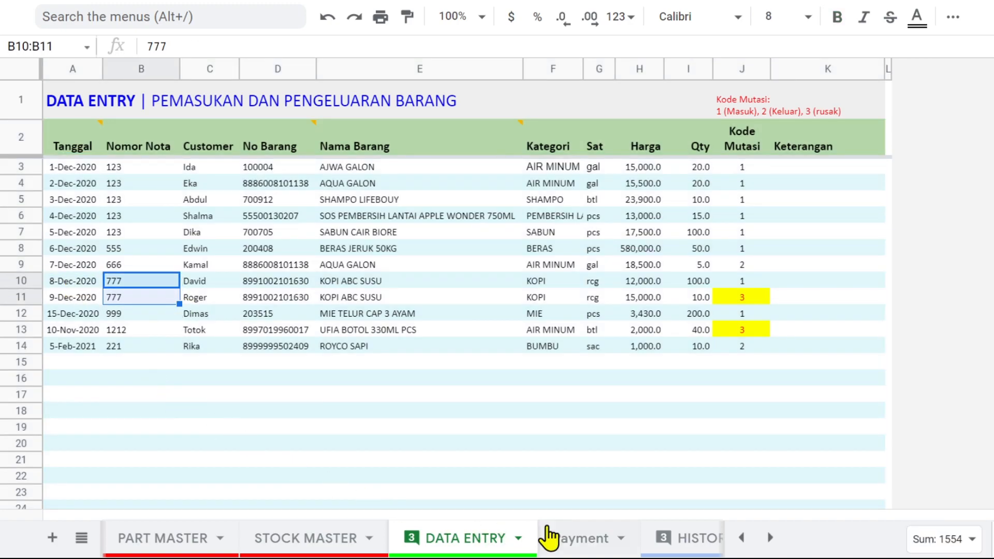
Return to the Payment sheet and show No Transaksi 777 to check the numbering
left_click(583, 539)
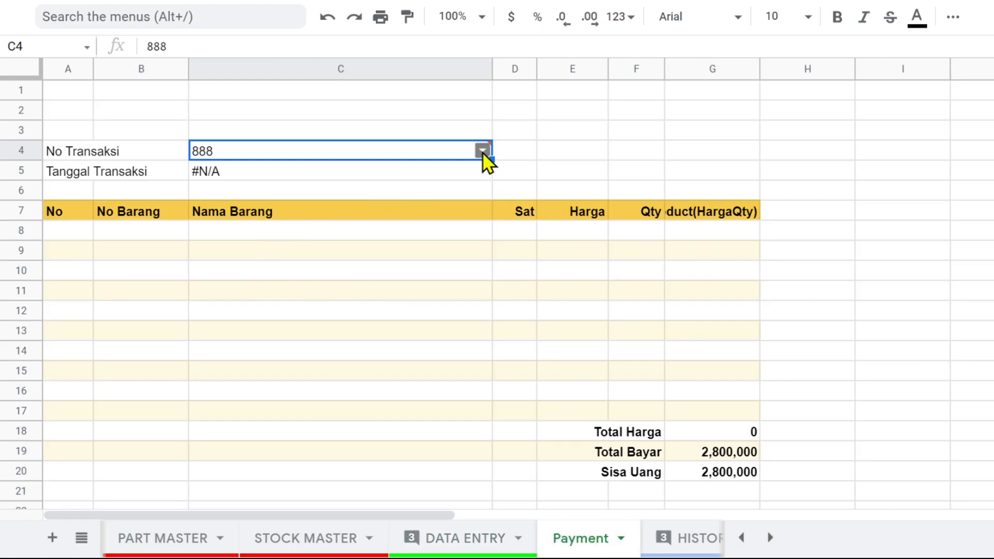
left_click(482, 152)
left_click(280, 246)
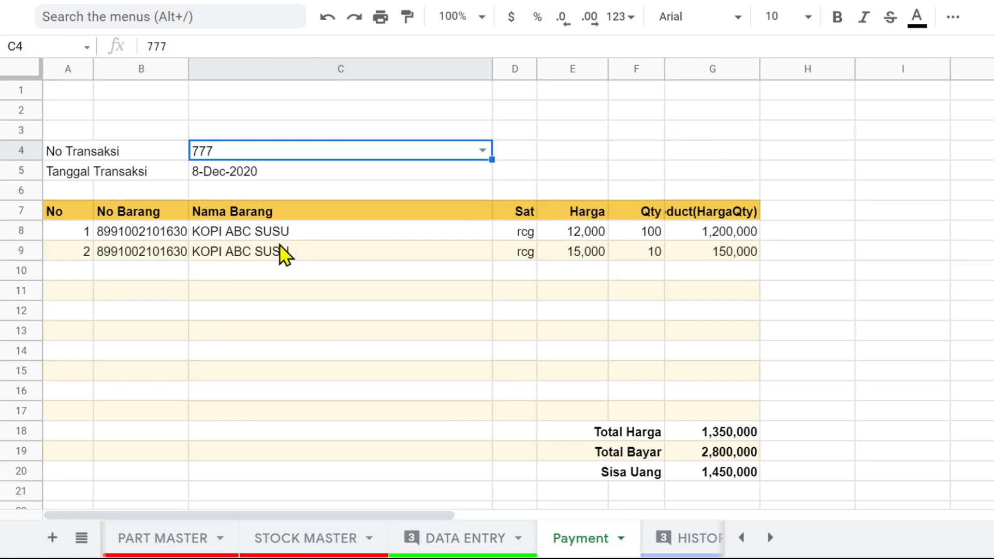
Center-align the No column cells A7:A21
left_click_drag(64, 214, 57, 489)
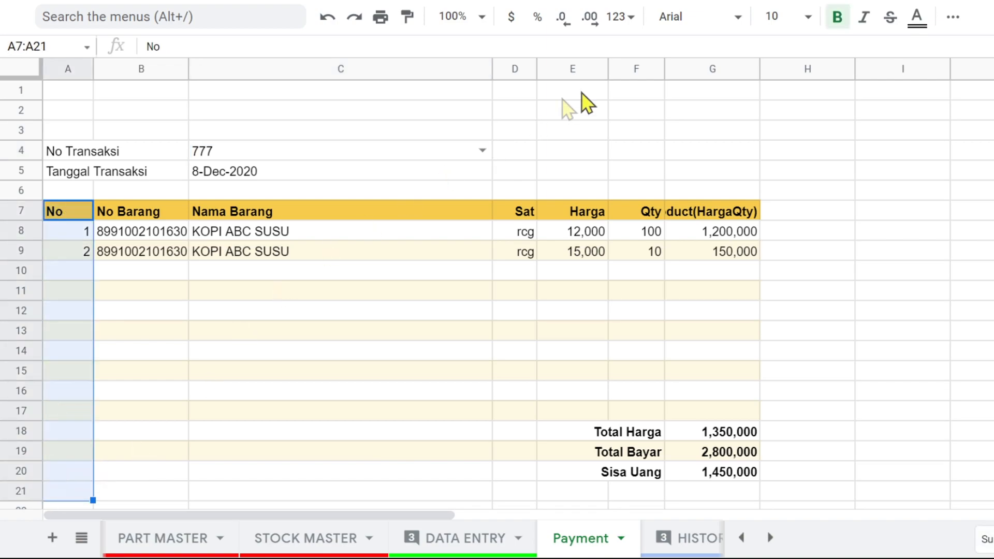
left_click(952, 19)
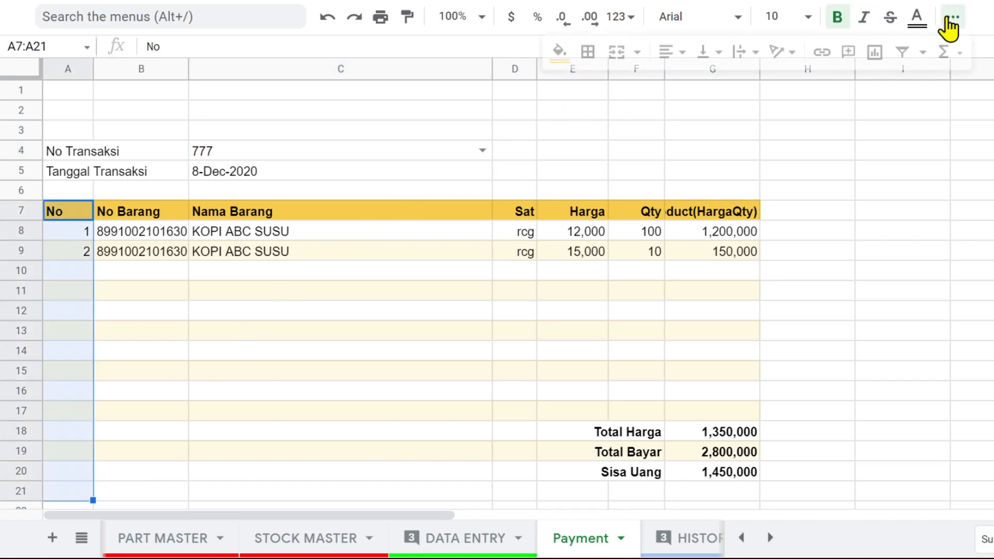
left_click(671, 54)
left_click(690, 85)
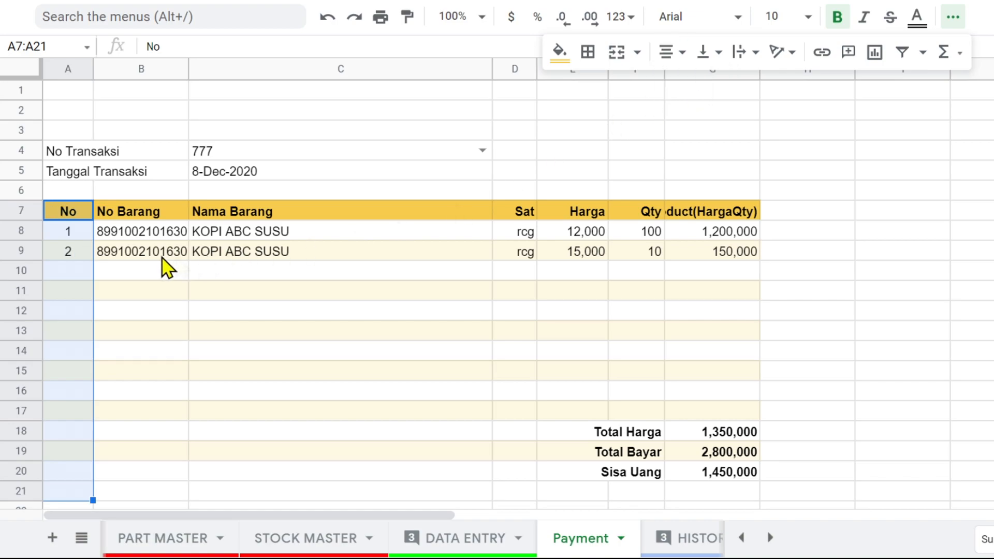
left_click(81, 293)
left_click(172, 233)
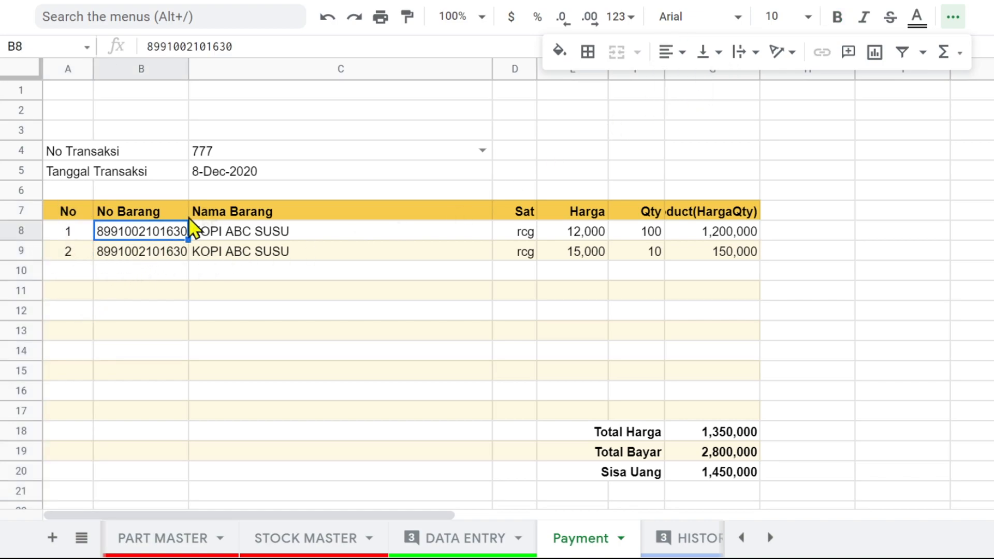
Set No Transaksi to 123 and review the formulas in A8 and B7 with the item rows they fill
left_click(481, 150)
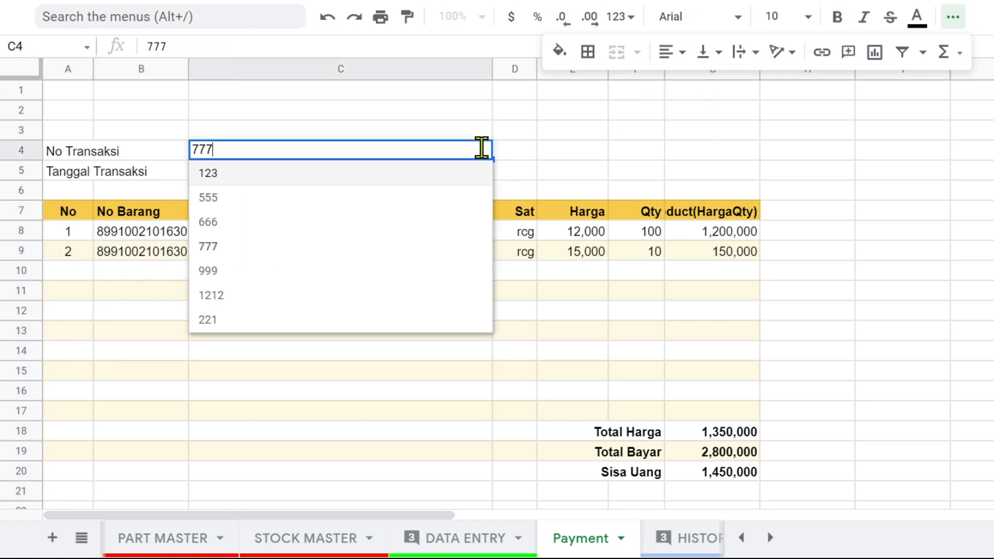
left_click(367, 178)
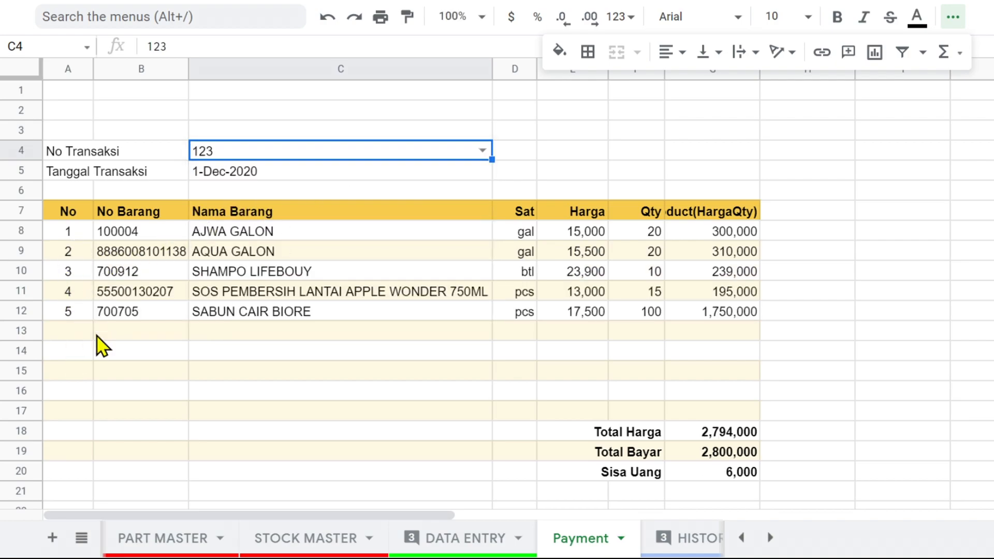
left_click(75, 237)
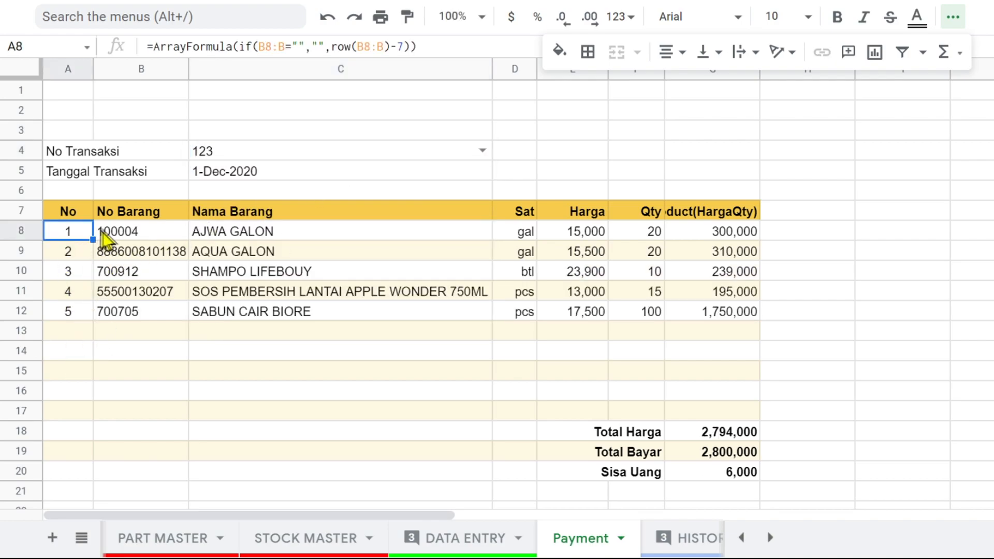
left_click(126, 237)
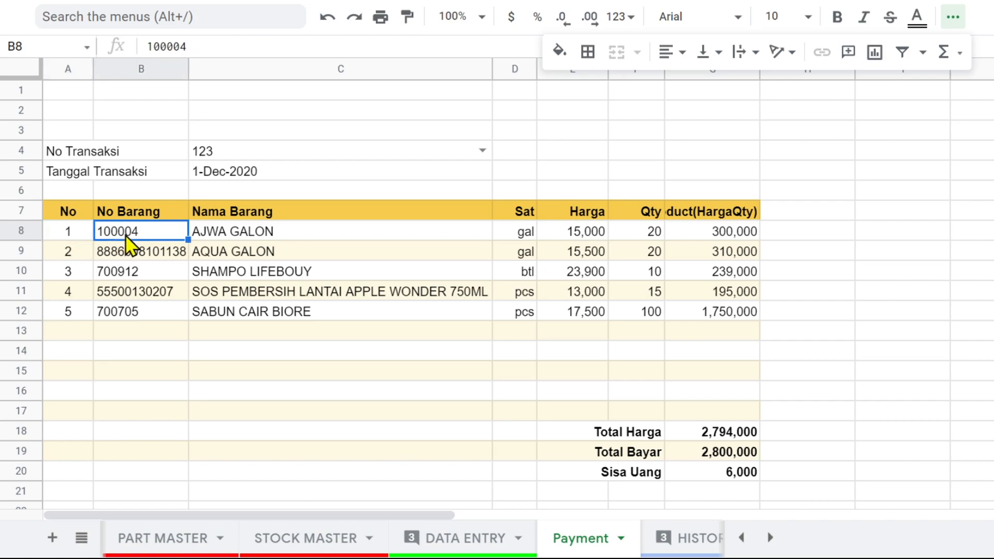
left_click(134, 214)
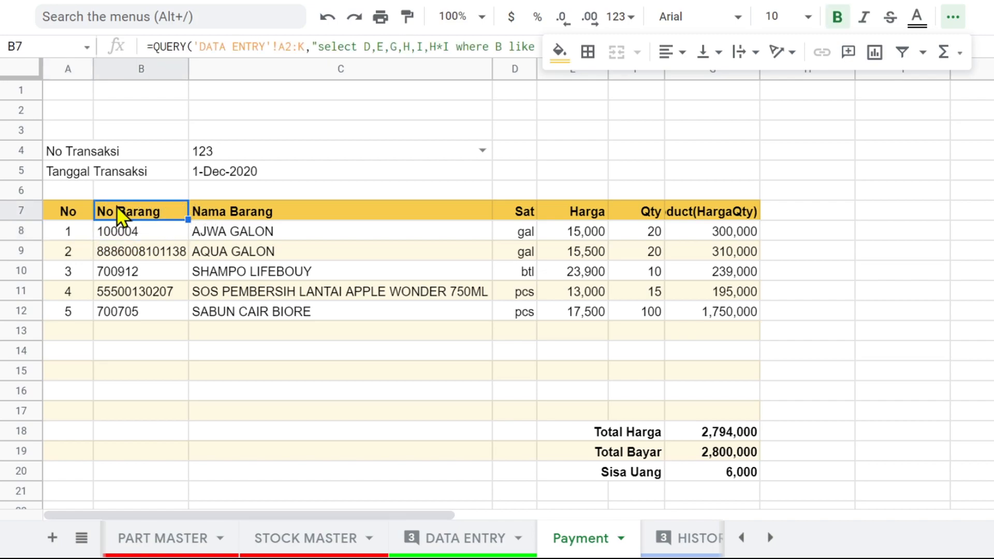
left_click_drag(126, 237, 371, 321)
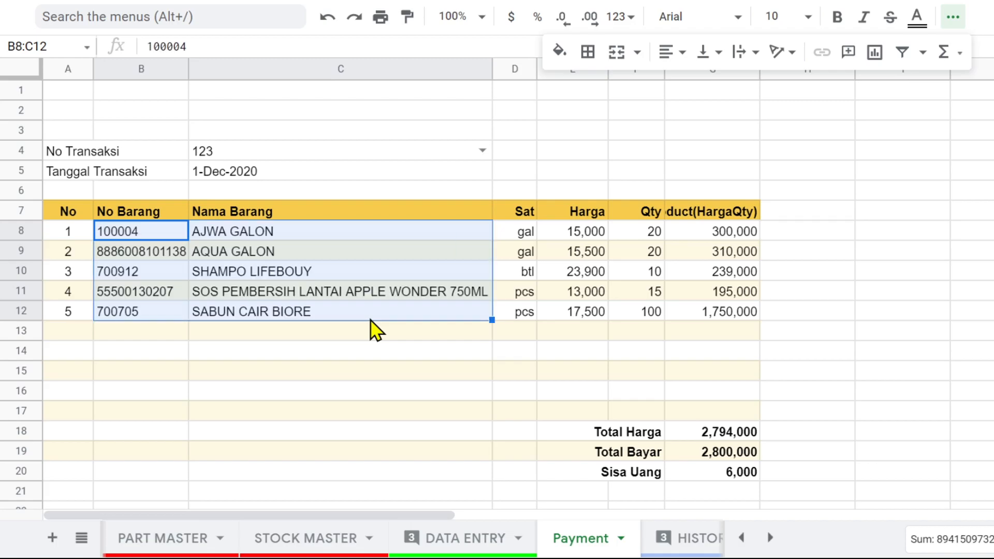
Insert a row above the first item row, row 8, and select A8:A9 in the No column
left_click(123, 230)
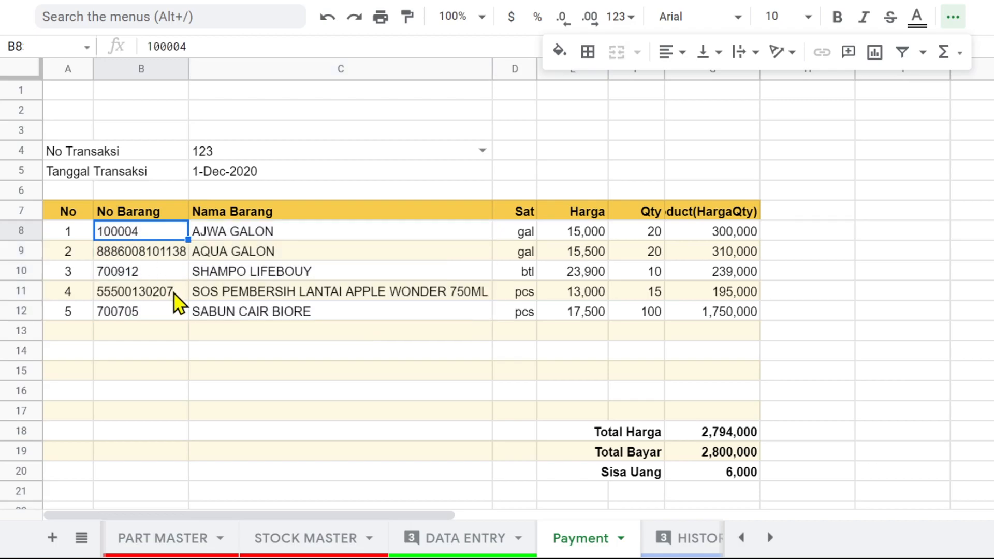
key("alt+i")
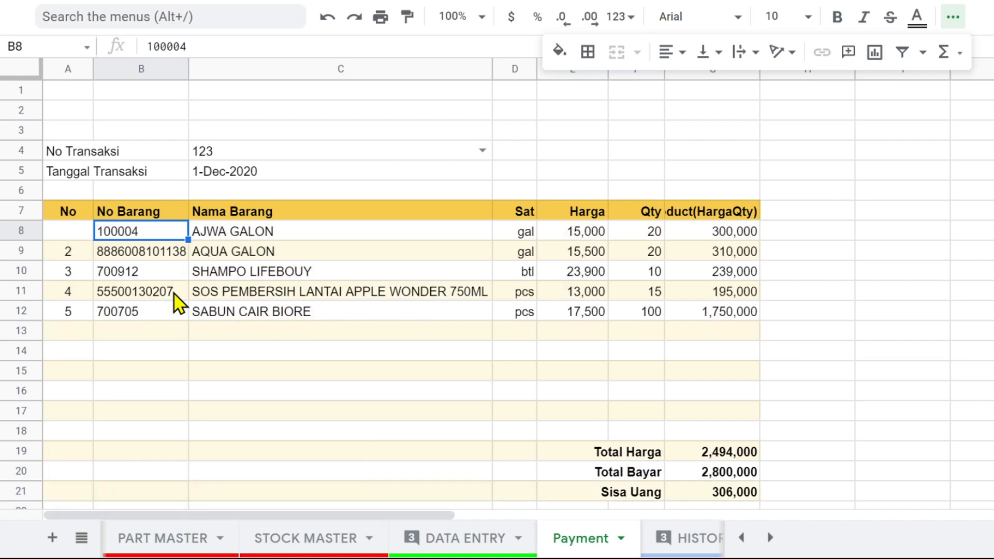
left_click_drag(73, 239, 67, 259)
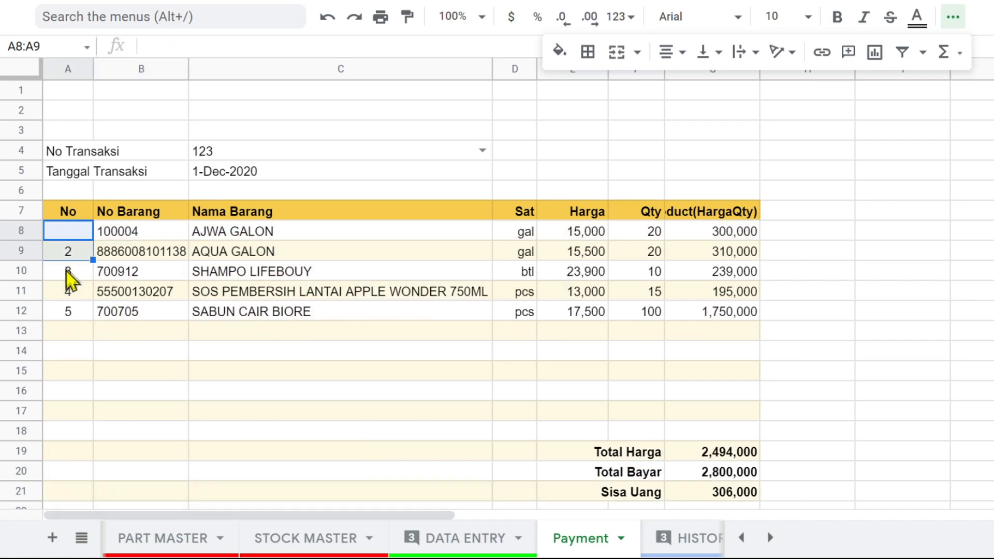
Undo the row inserted above the first item row of the Payment sheet
left_click(66, 313)
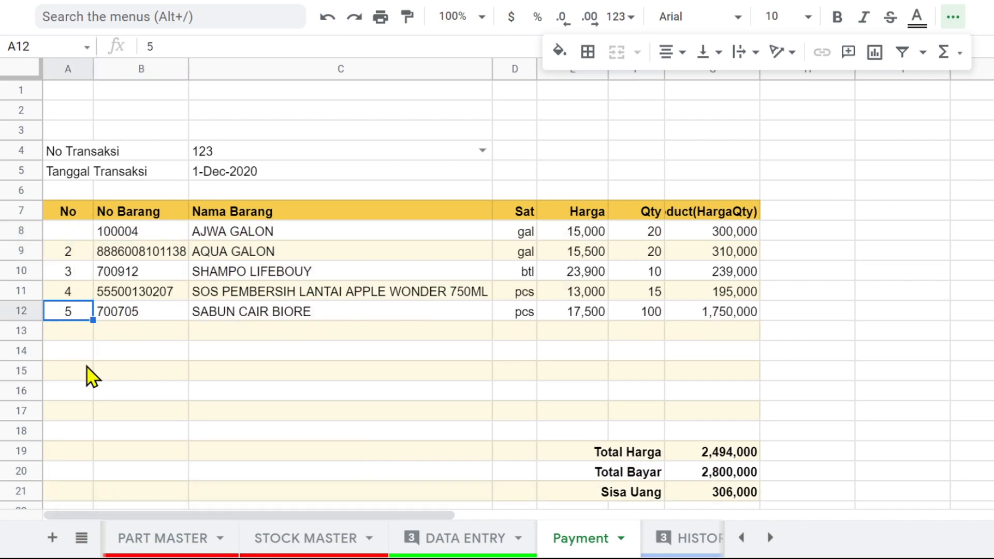
key("ctrl+z")
Move the numbering ArrayFormula from A8 into header cell A7, clearing both cells before pasting it
left_click(72, 229)
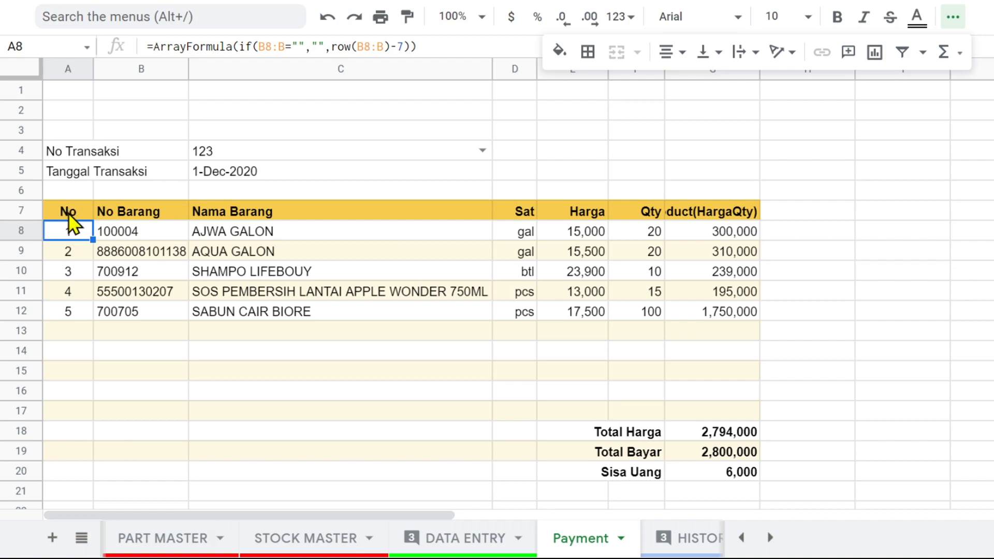
left_click_drag(418, 47, 133, 53)
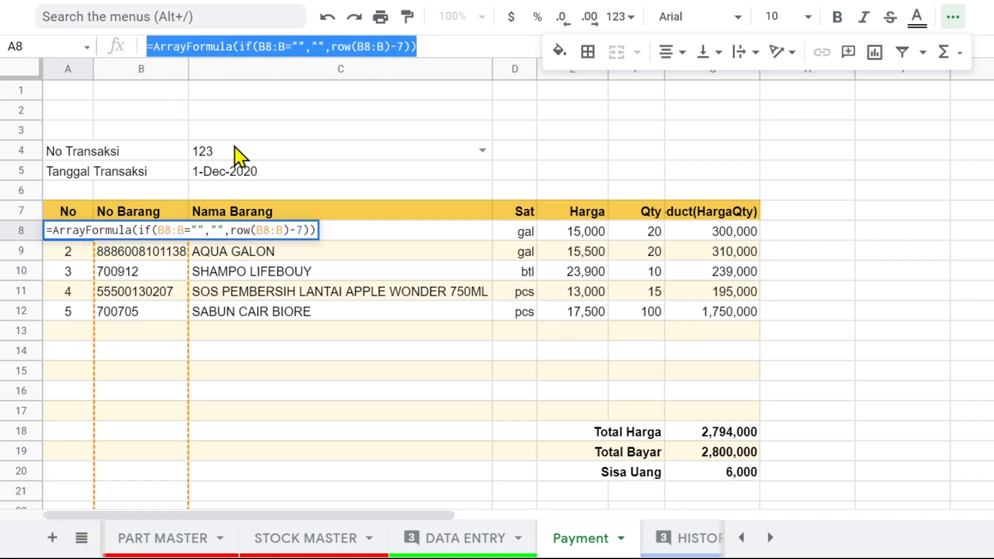
key("ctrl+x")
key("Escape")
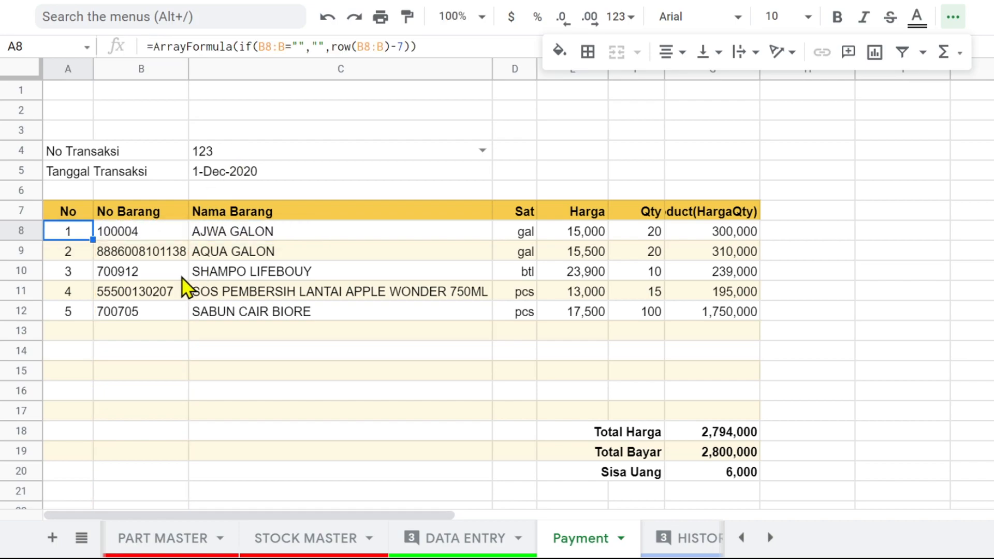
key("Delete")
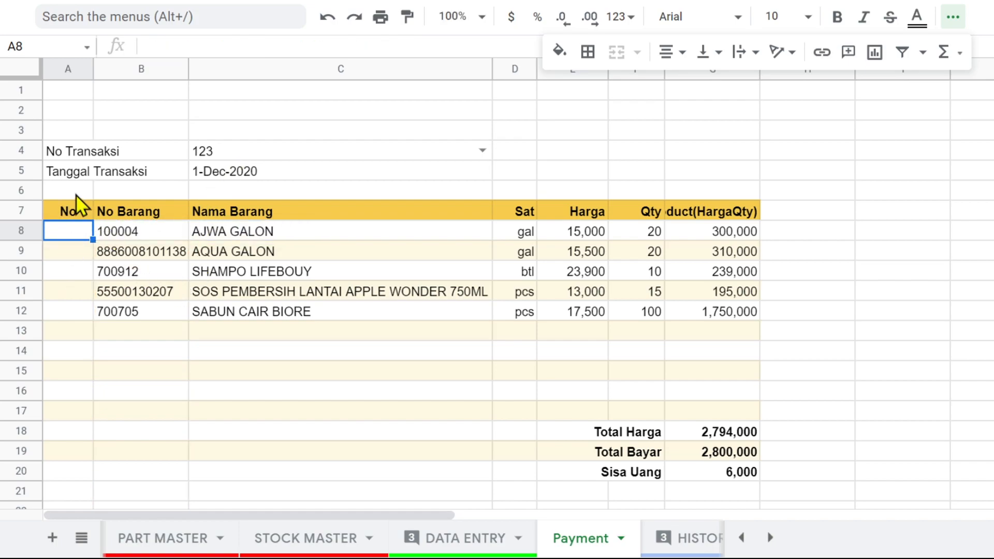
left_click(73, 210)
key("Delete")
left_click(171, 46)
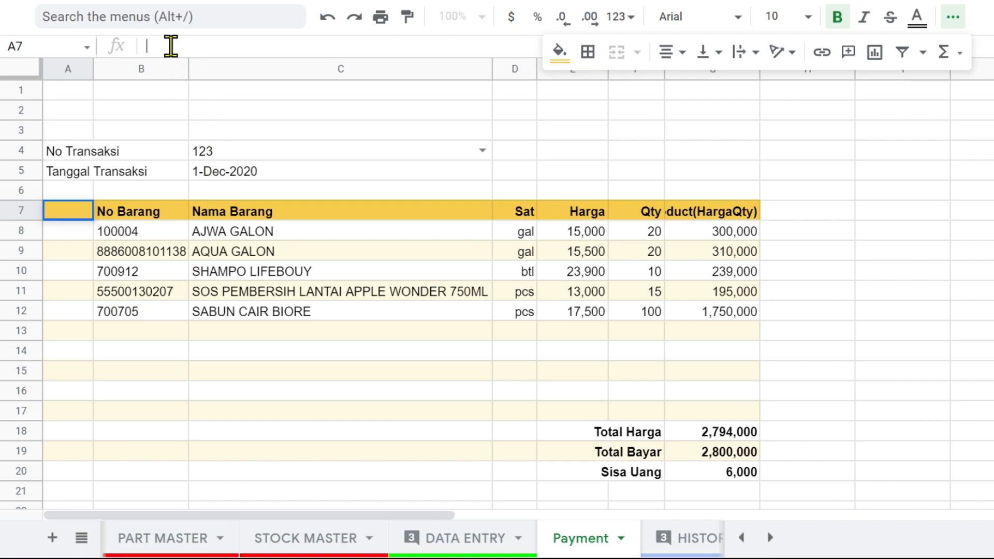
key("ctrl+v")
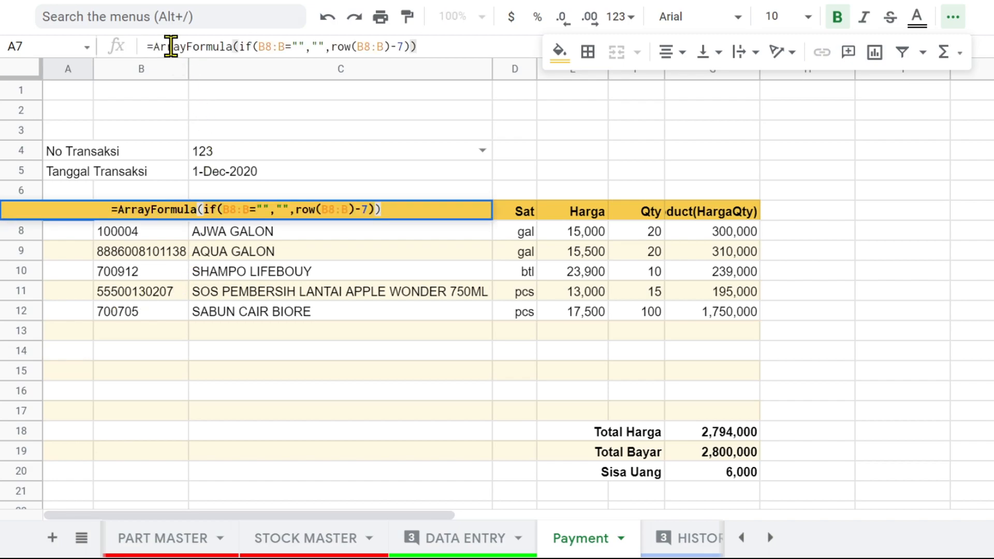
key("Return")
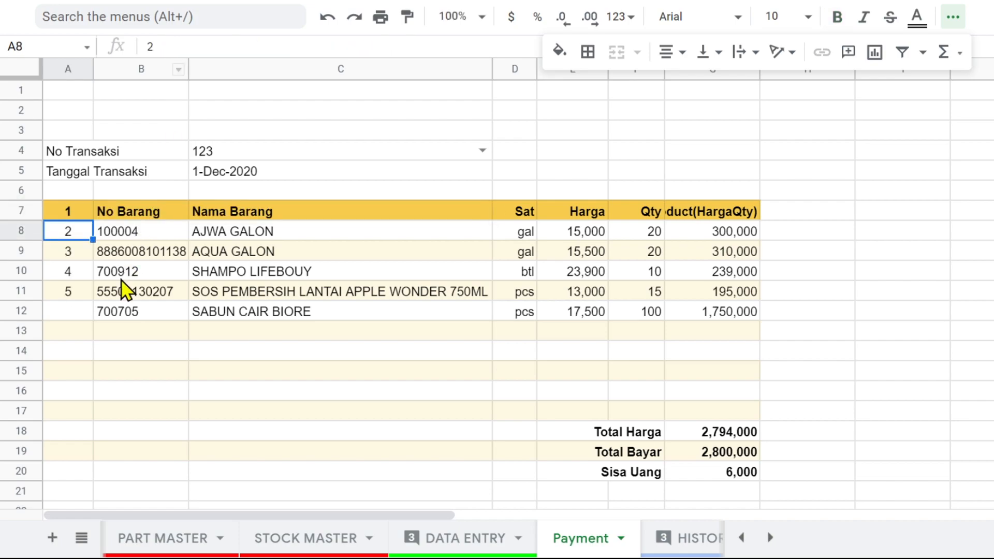
Add the header text inside the A7 formula so it reads =ArrayFormula({"No";if(B8:B="","",row(B8:B)-7)})
left_click(71, 213)
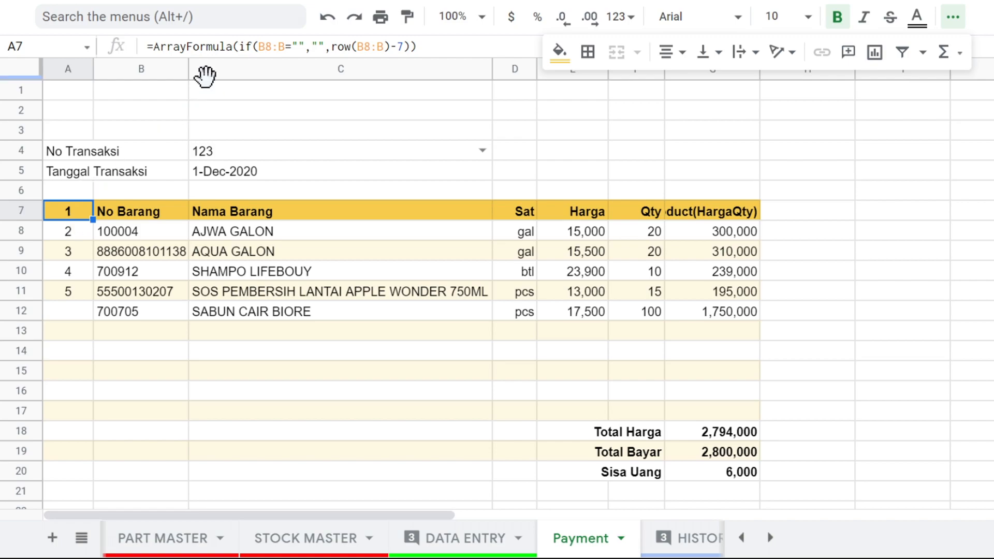
left_click(237, 46)
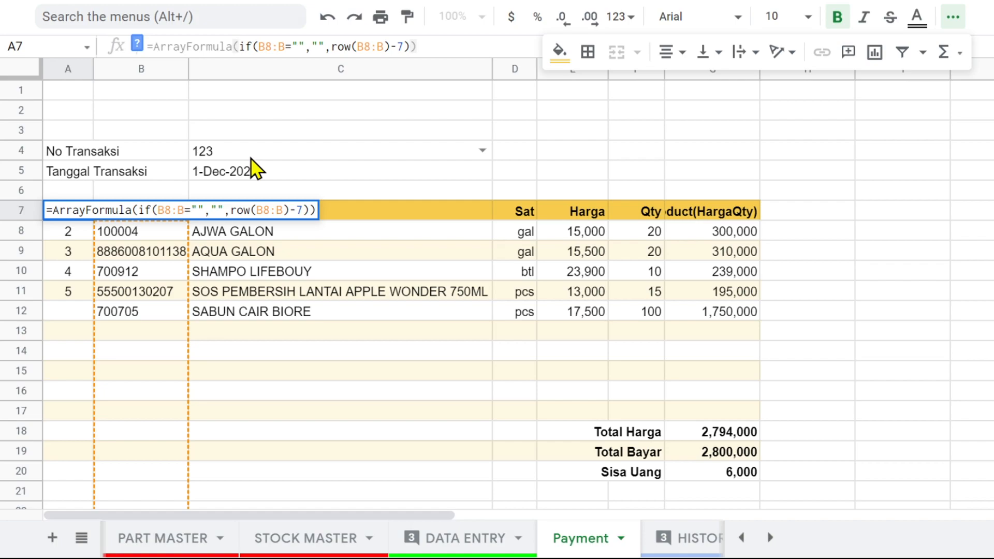
type("{")
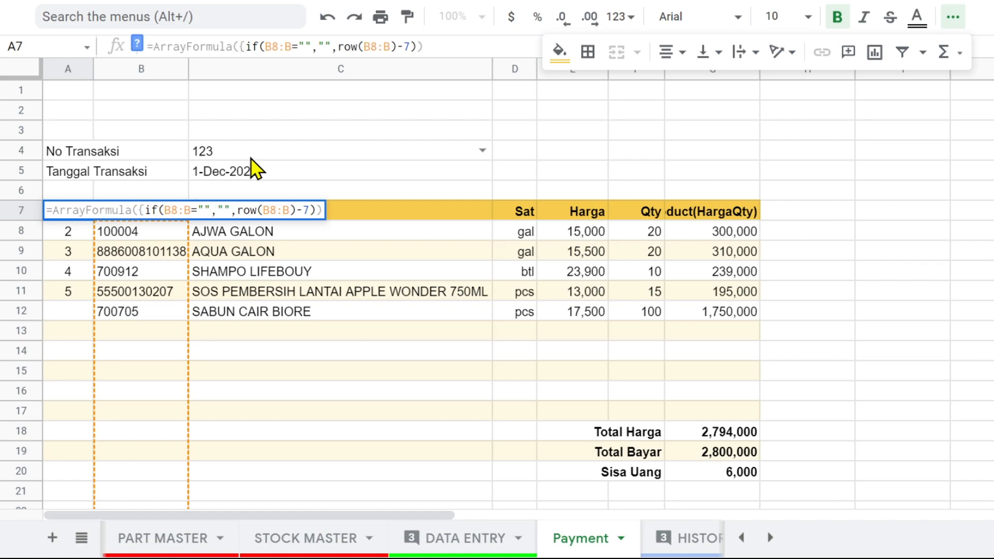
type("\"")
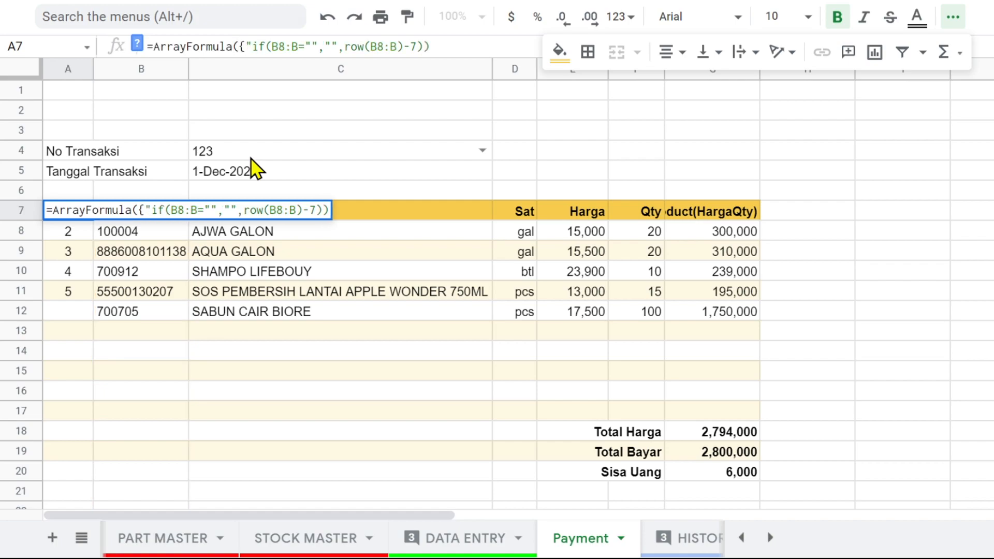
type("N")
type("o")
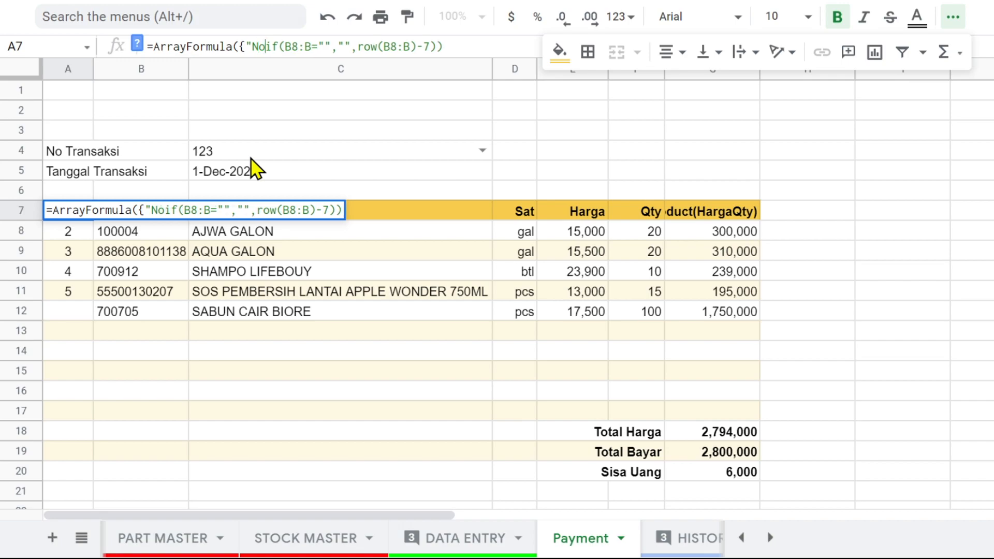
type("\"")
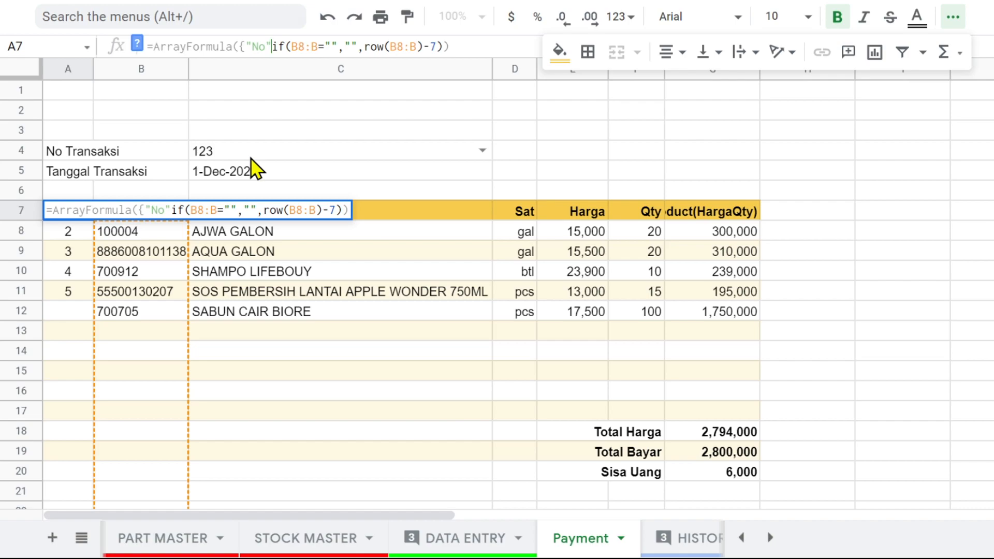
type(";")
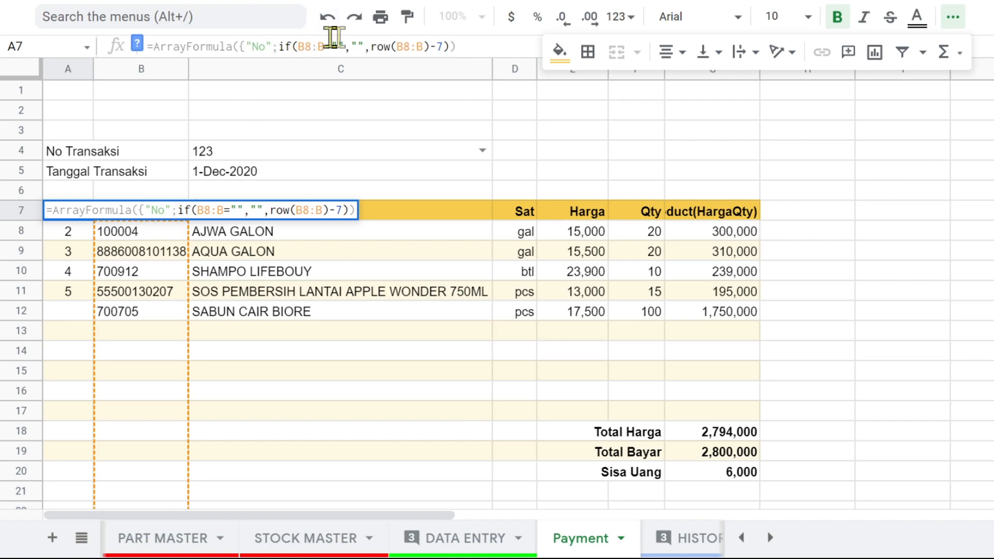
left_click(472, 49)
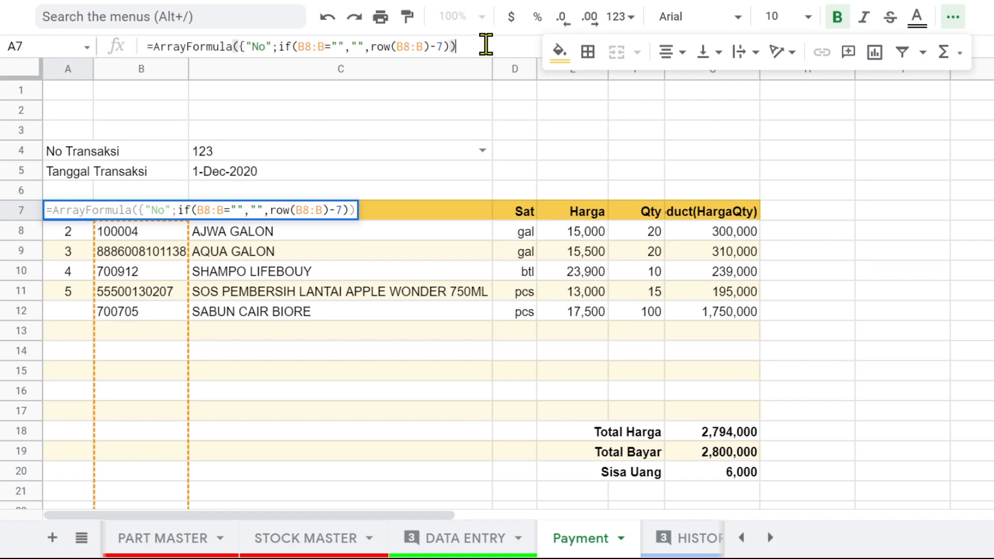
left_click(451, 46)
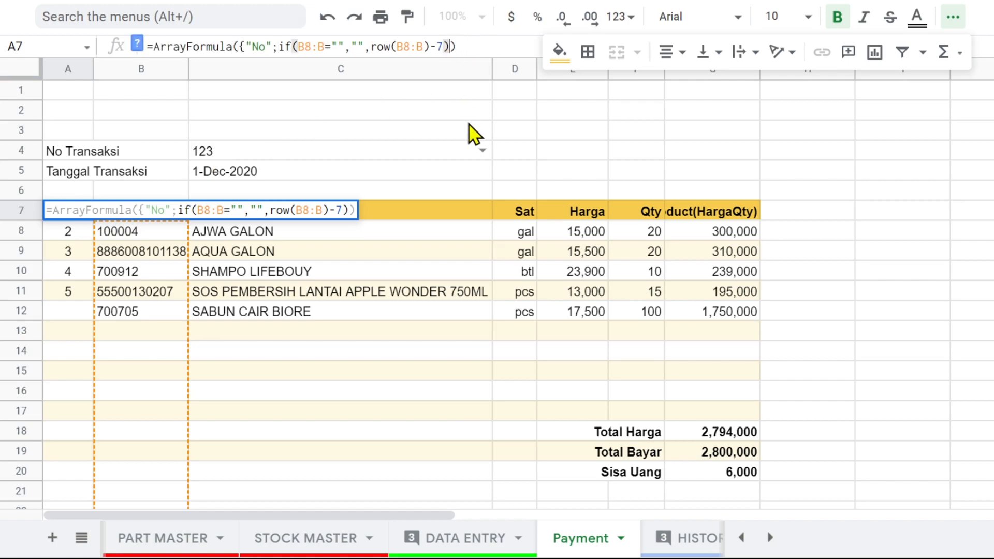
type("}")
key("Return")
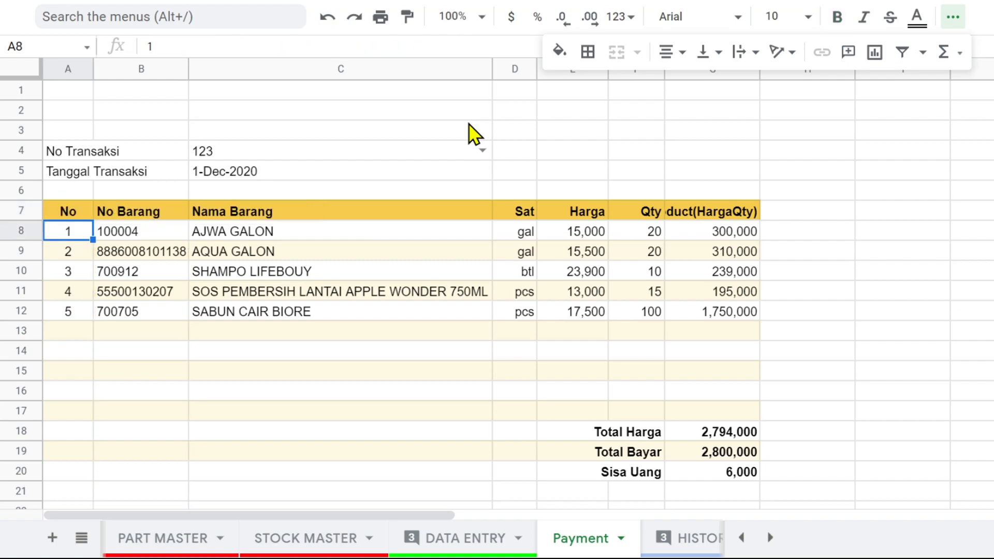
Inspect the contents of A7 and A8 to compare the formula cell with the first number
left_click(64, 216)
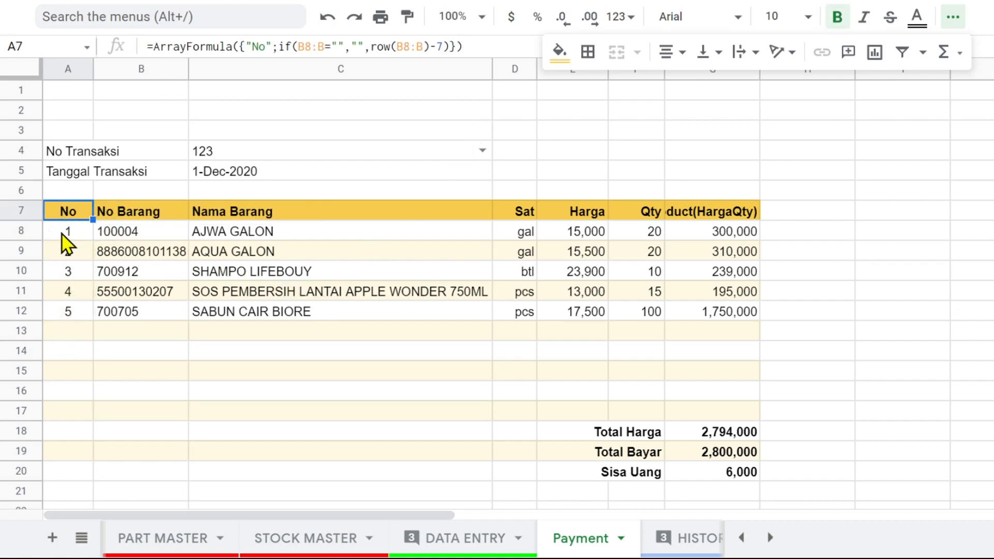
left_click(62, 234)
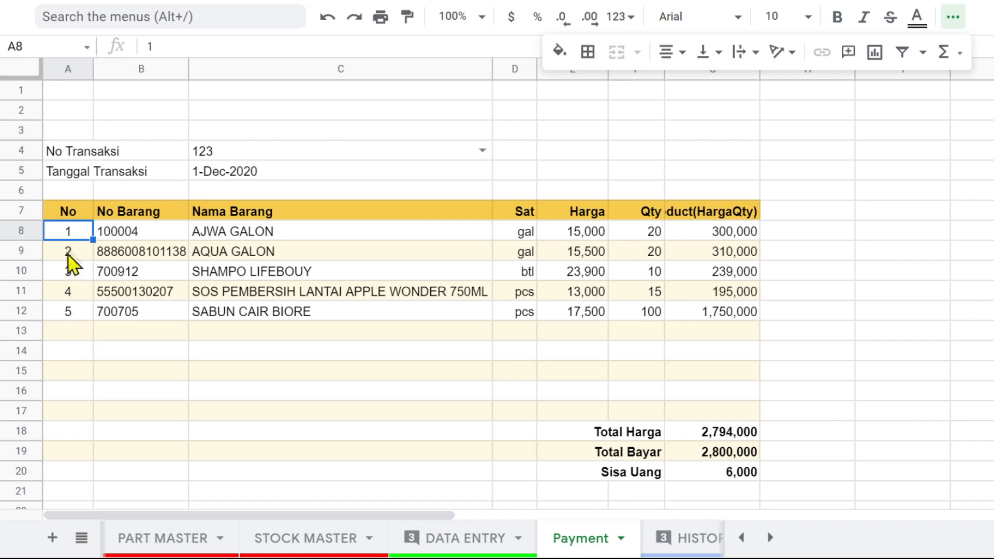
left_click(74, 209)
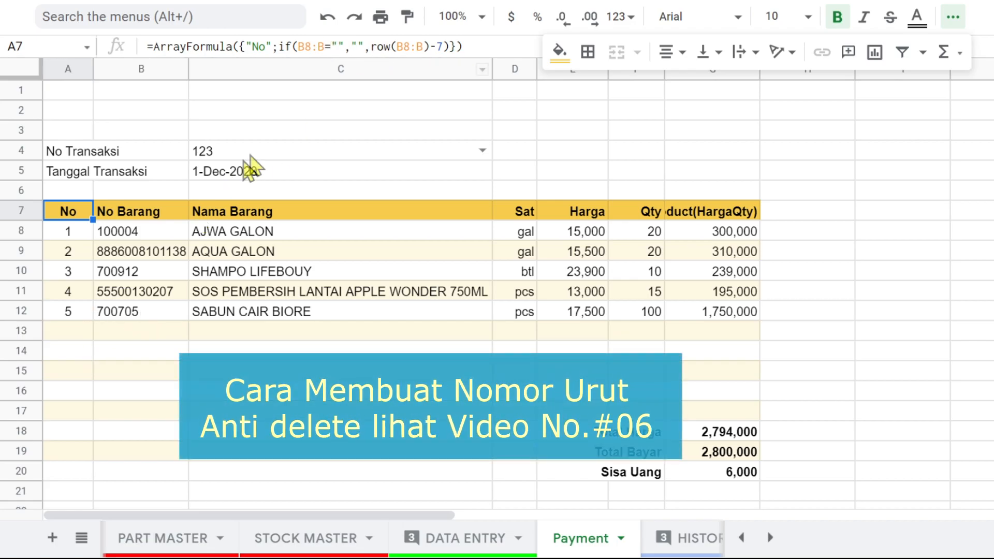
Check the item numbering by switching No Transaksi to 555, 777, 221 and back to 123
left_click(482, 151)
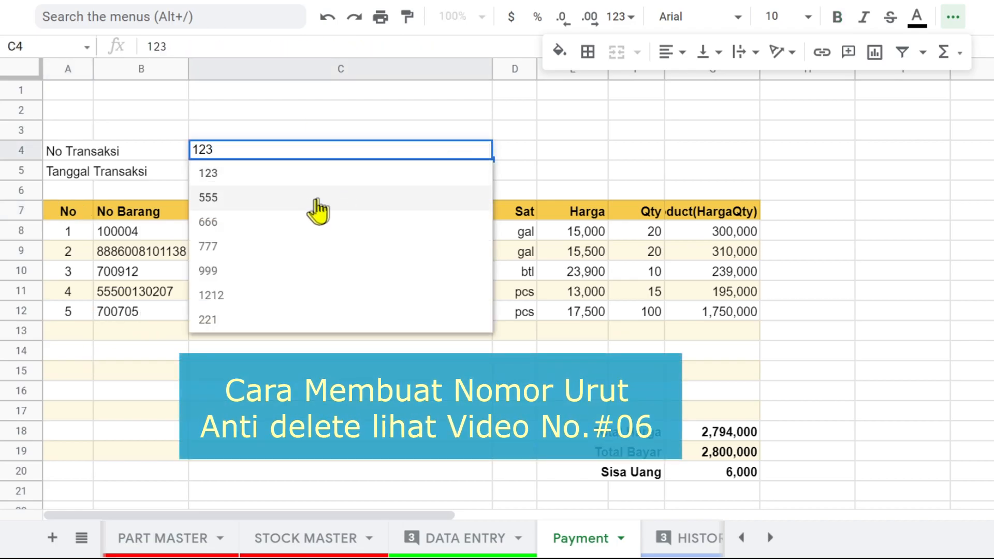
left_click(305, 203)
left_click(465, 150)
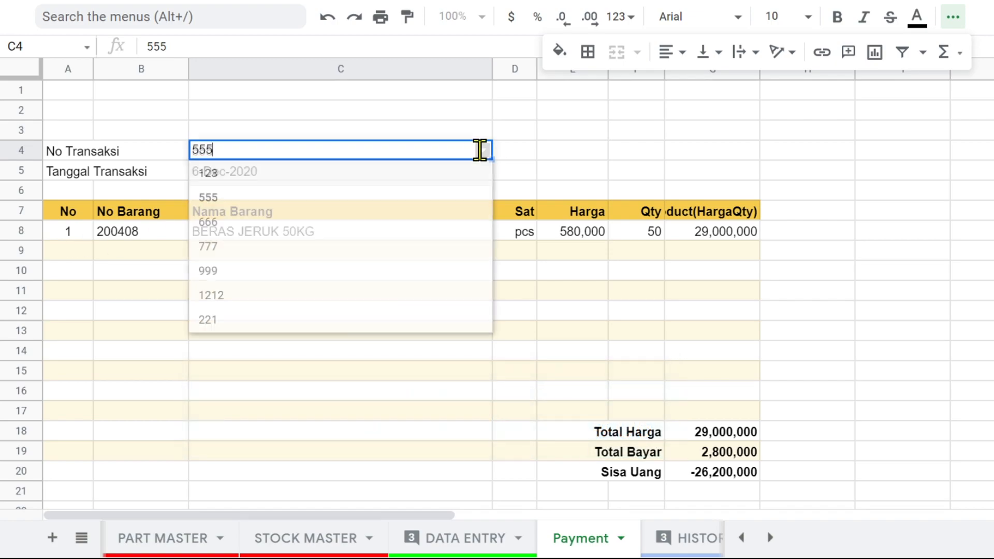
left_click(292, 247)
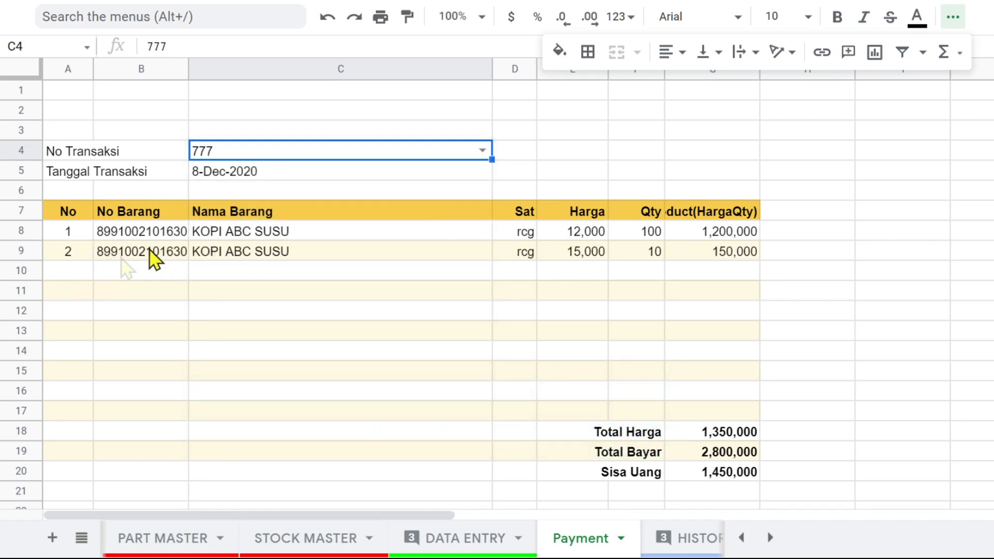
left_click(488, 150)
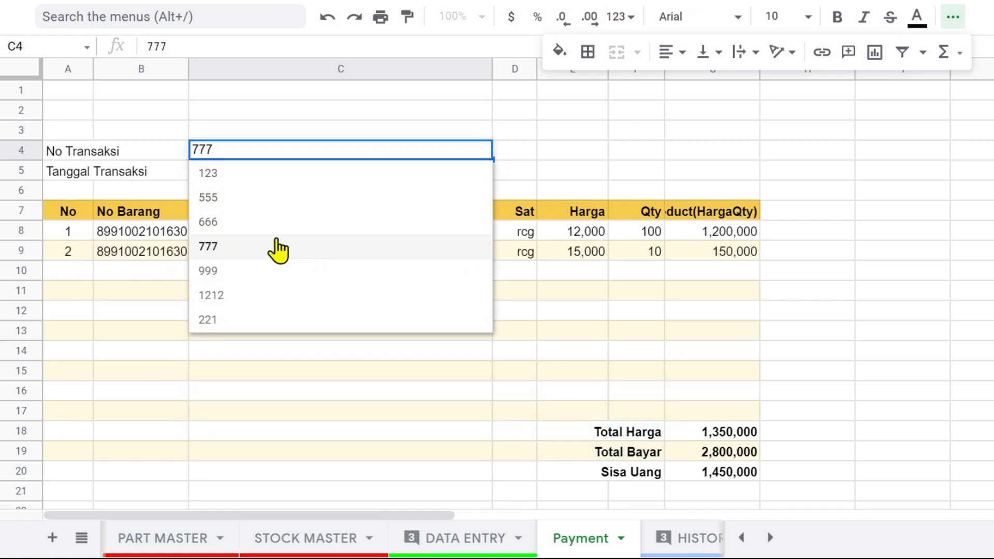
left_click(262, 320)
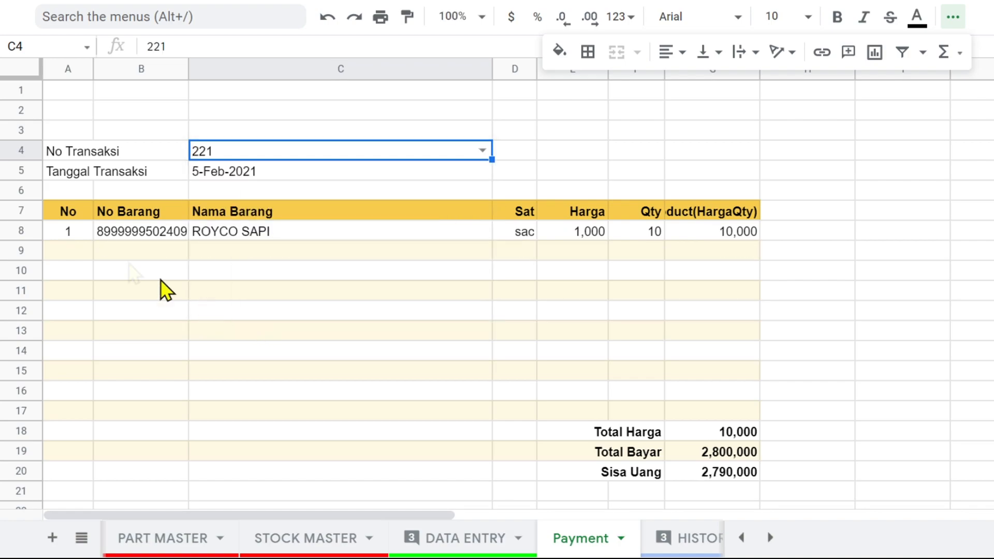
left_click(484, 150)
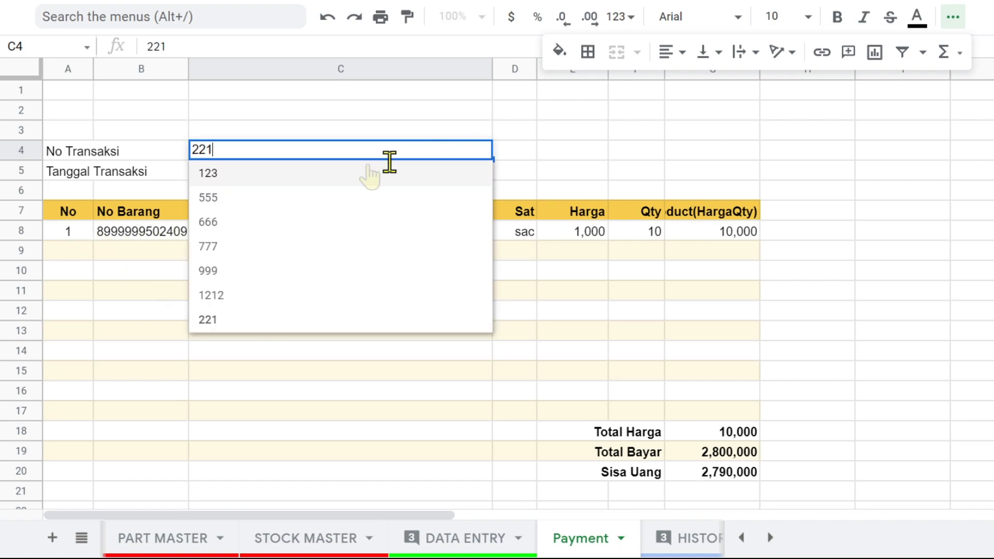
left_click(288, 175)
left_click(263, 172)
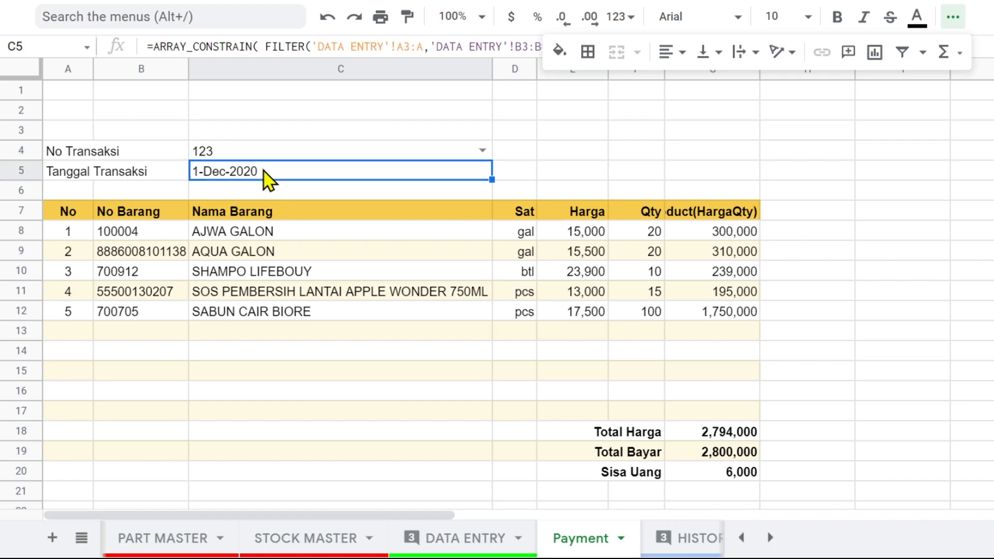
left_click(269, 154)
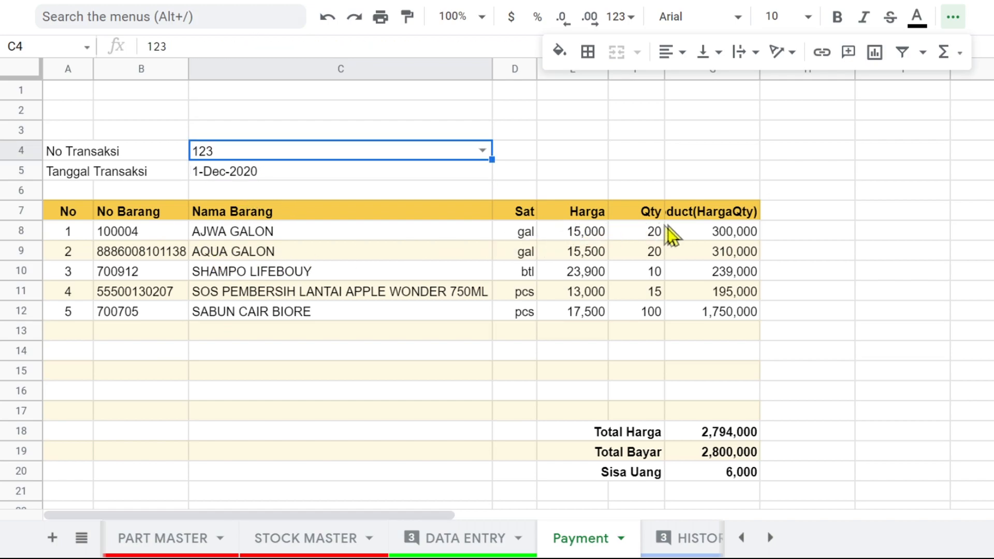
Try to clear the product(HargaQty) header text directly in cell G7
left_click(699, 217)
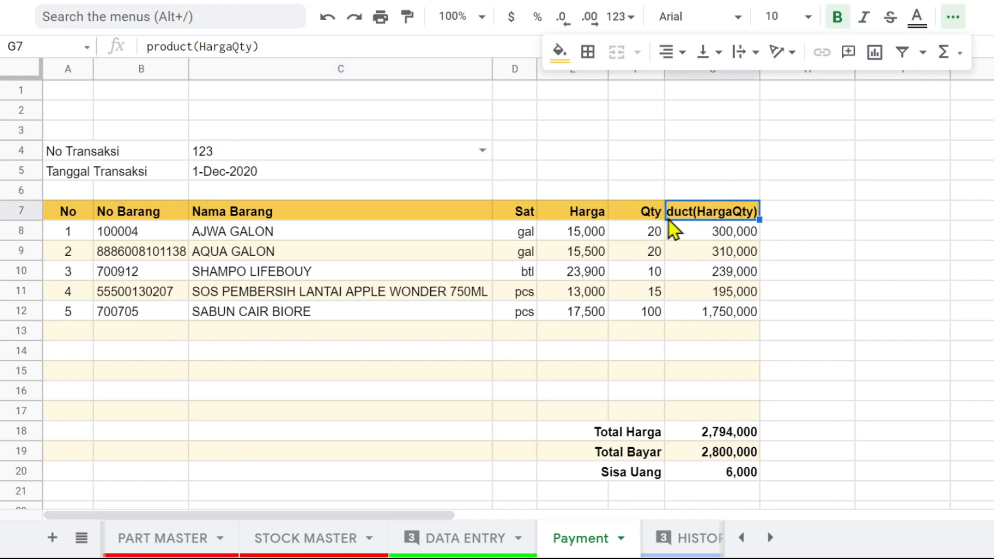
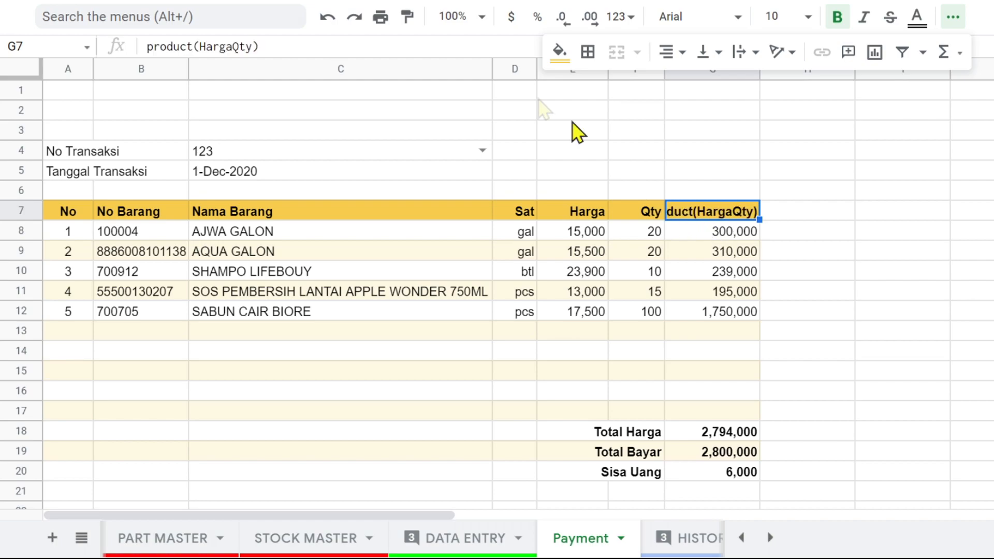
left_click_drag(261, 47, 127, 51)
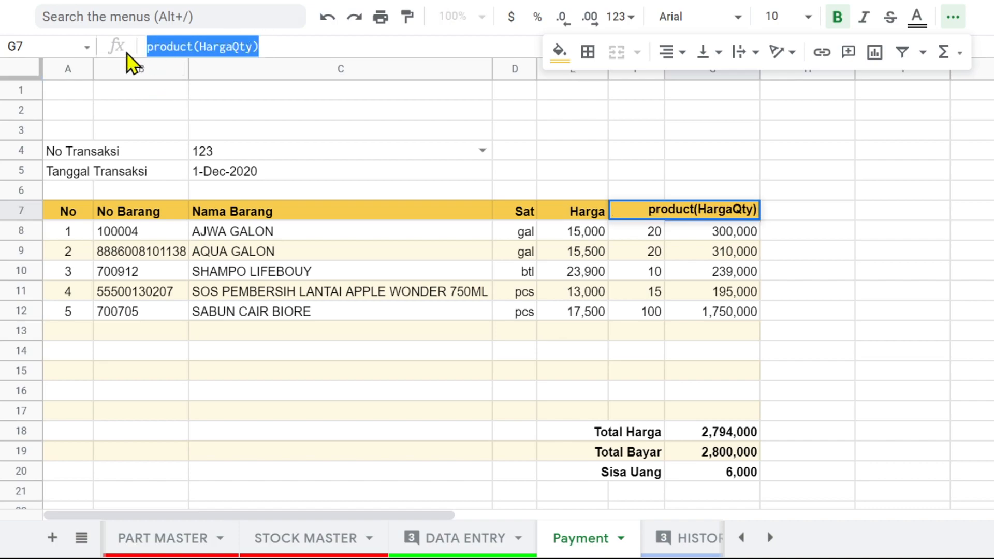
key("BackSpace")
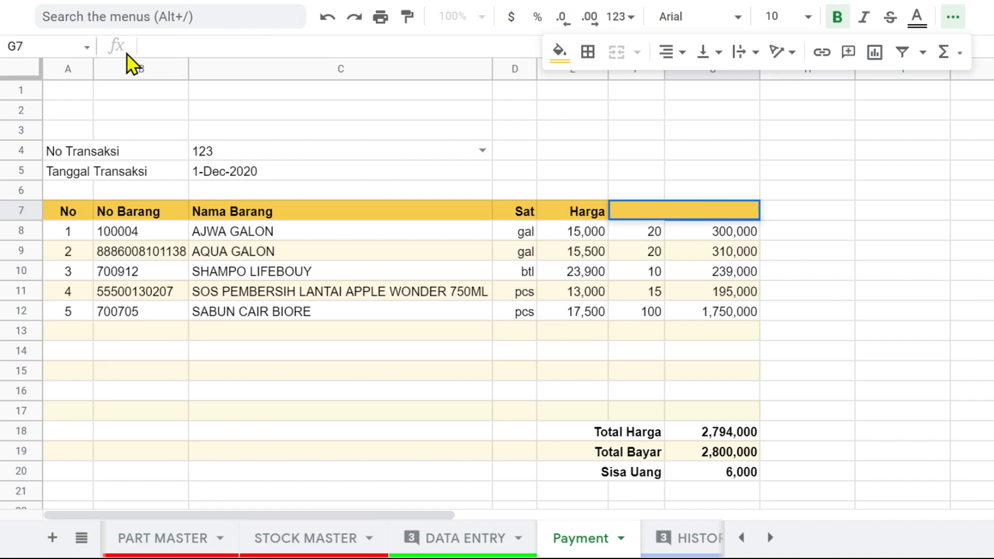
key("Escape")
key("Down")
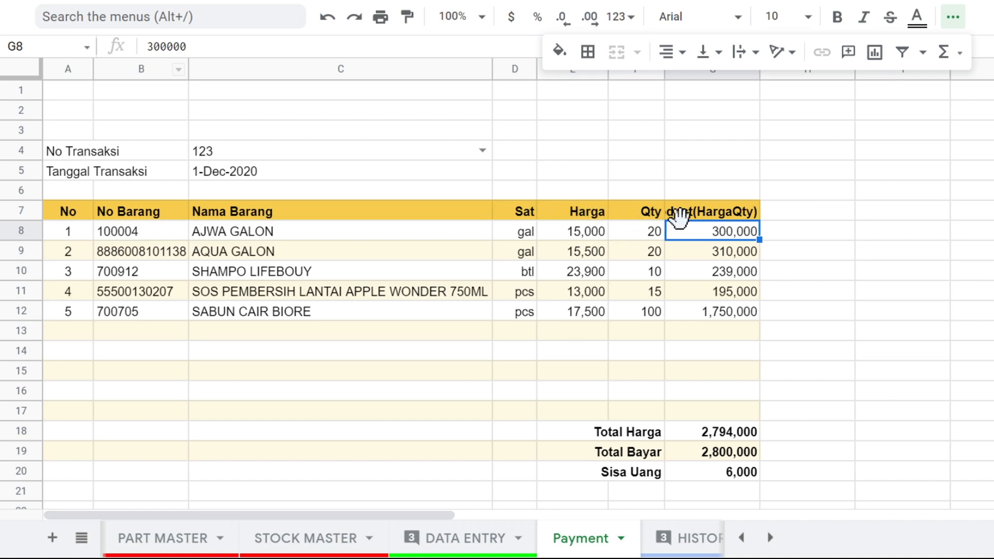
left_click(700, 214)
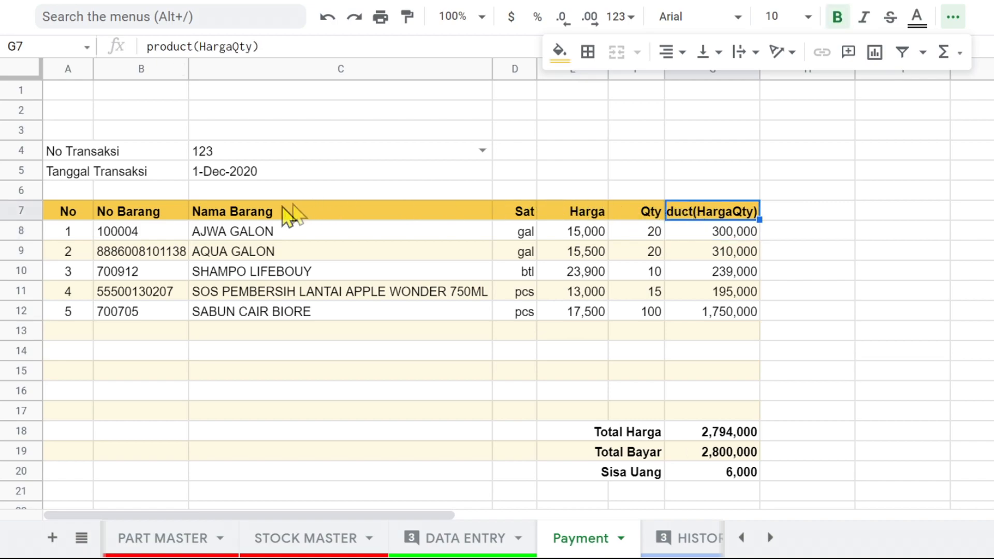
Add the clause label H*I 'Total Rp' to the end of the QUERY string in B7 to rename the product column header
left_click(131, 213)
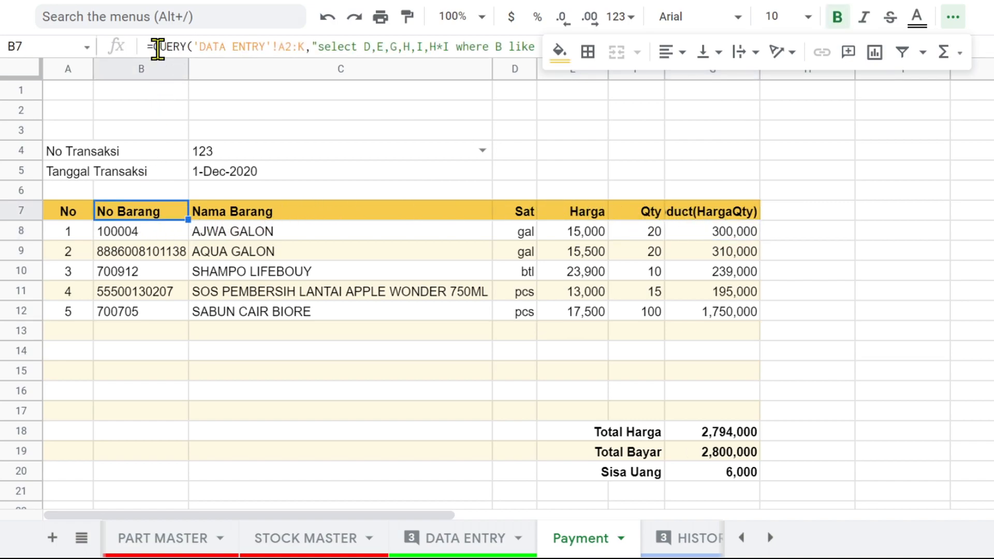
left_click(953, 21)
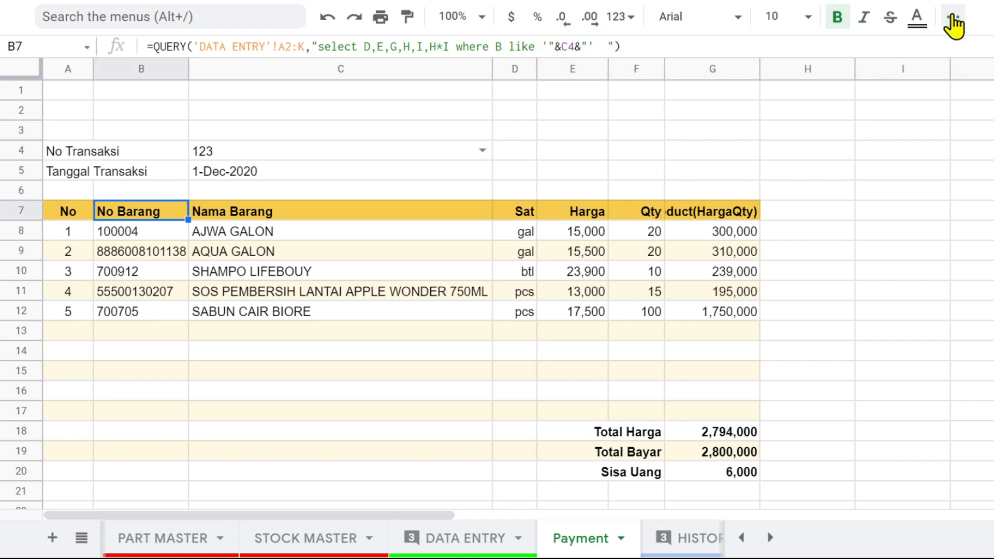
double_click(142, 215)
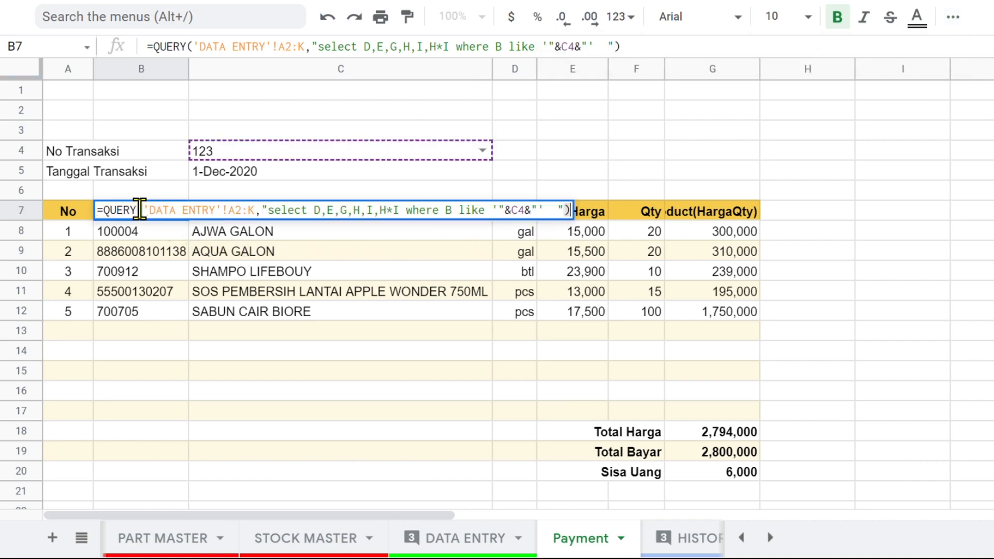
left_click(550, 209)
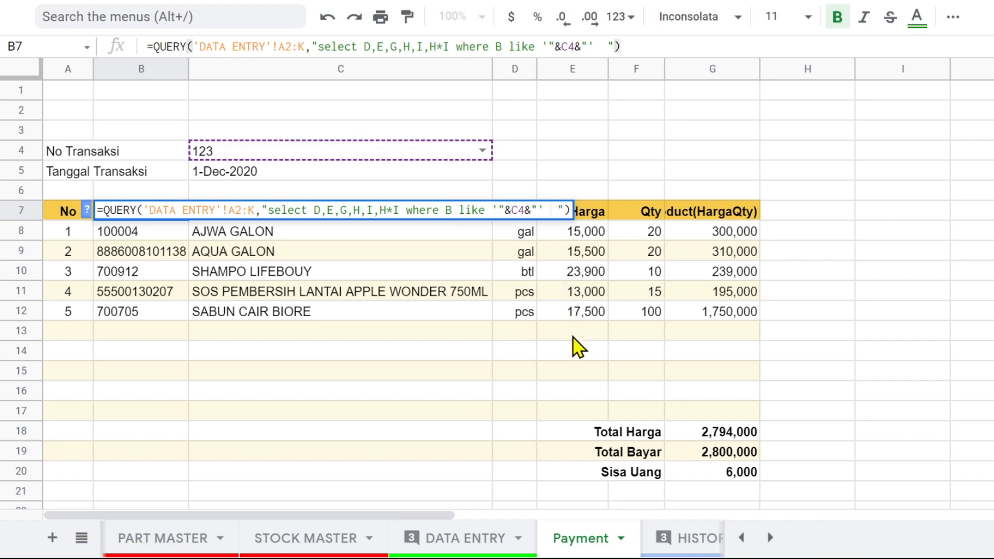
type("label")
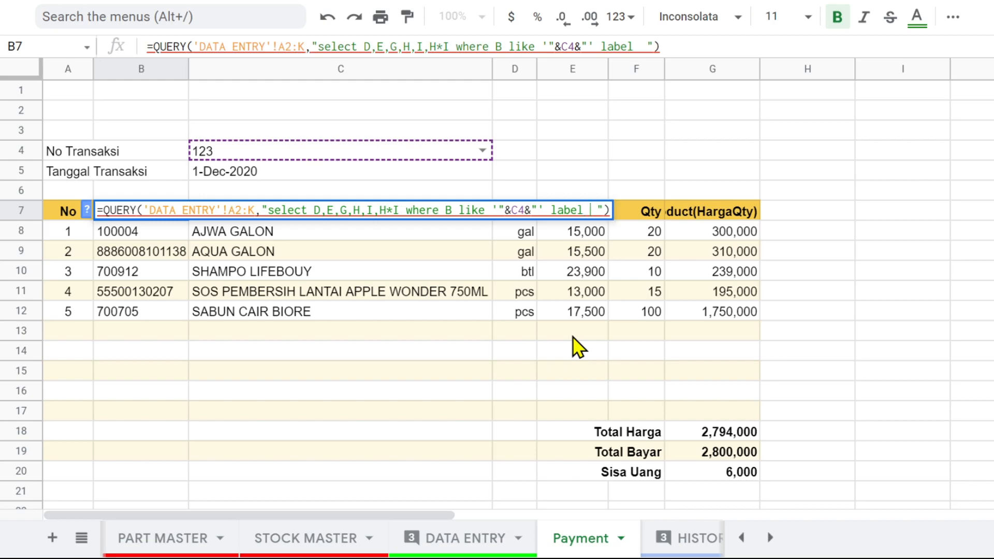
mouse_move(383, 209)
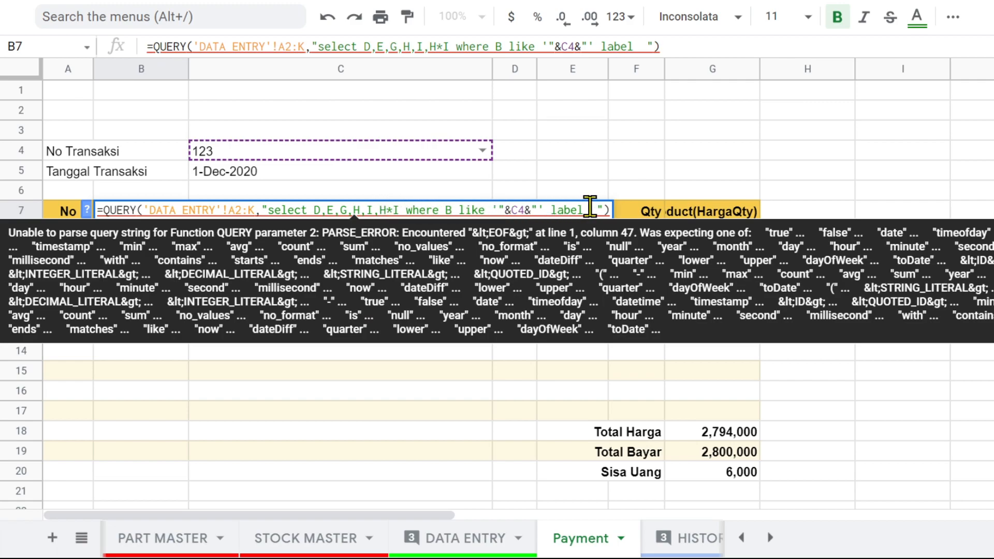
type("H")
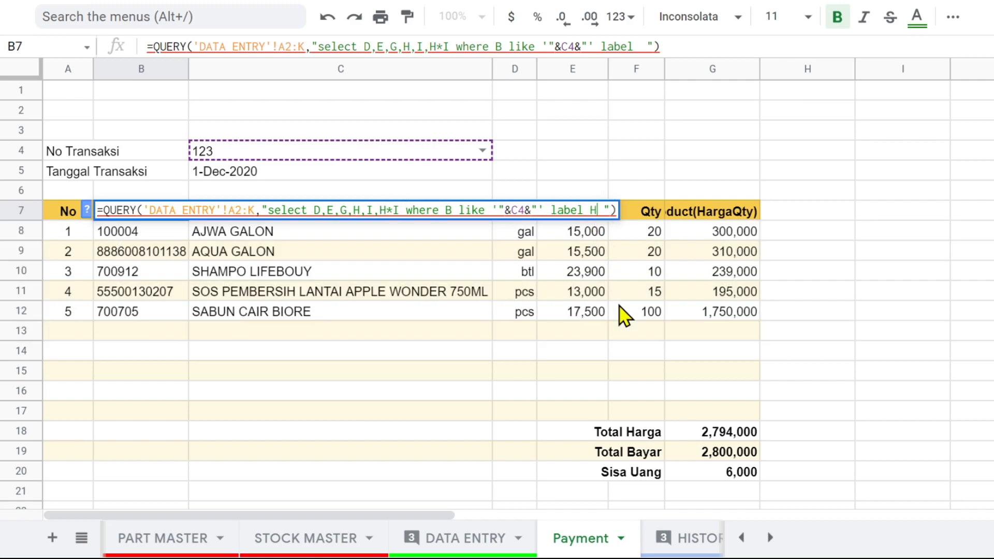
type("*I")
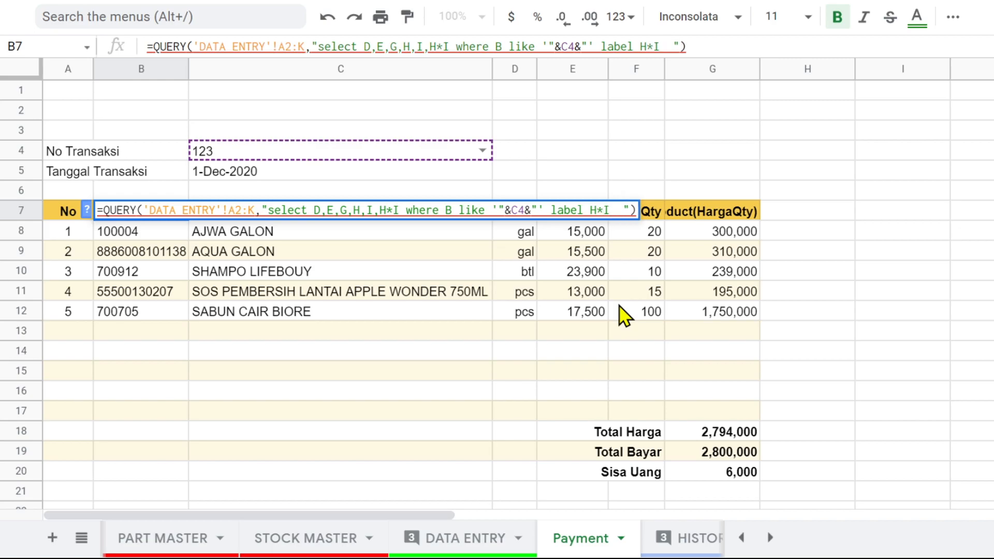
type(" '")
type("Tota")
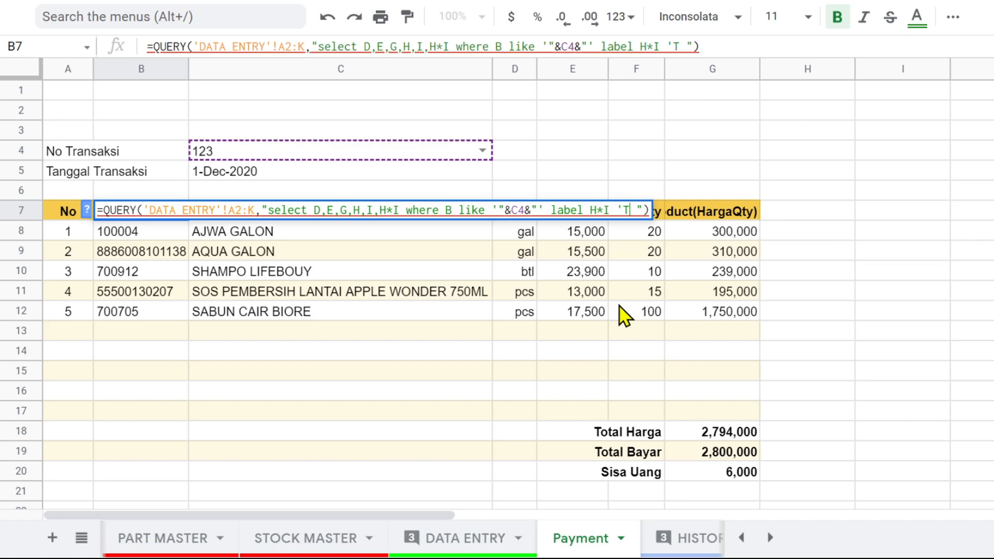
type("l")
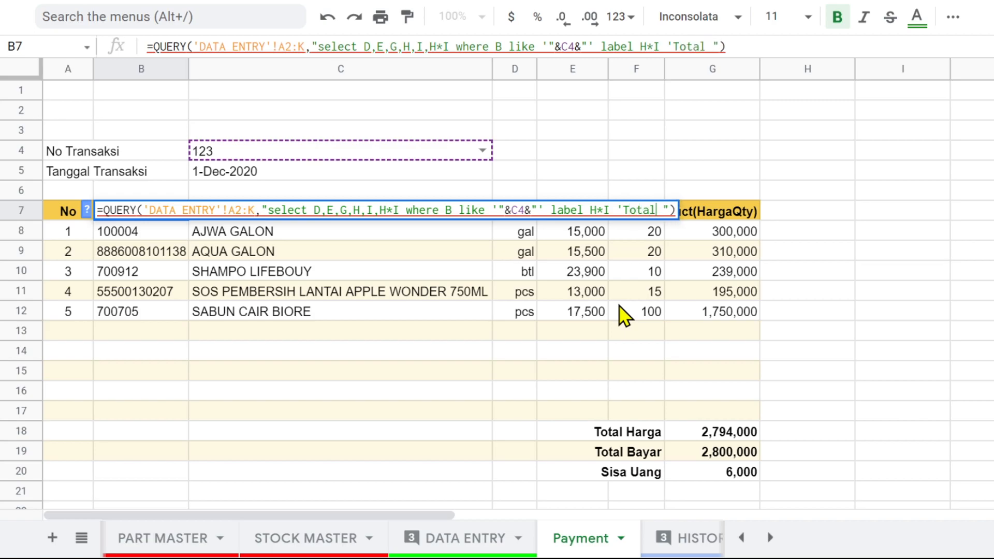
type(" Rp)")
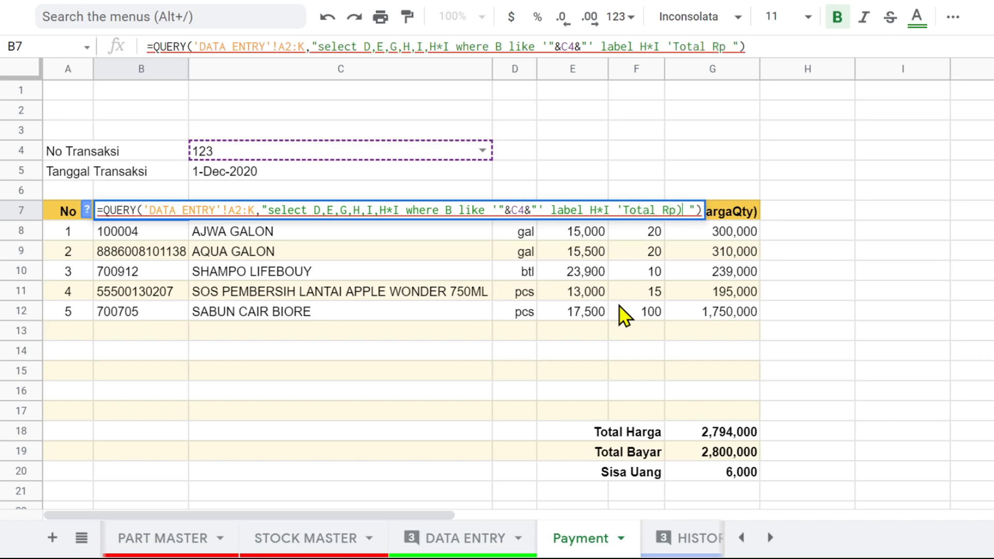
key("BackSpace")
type("'")
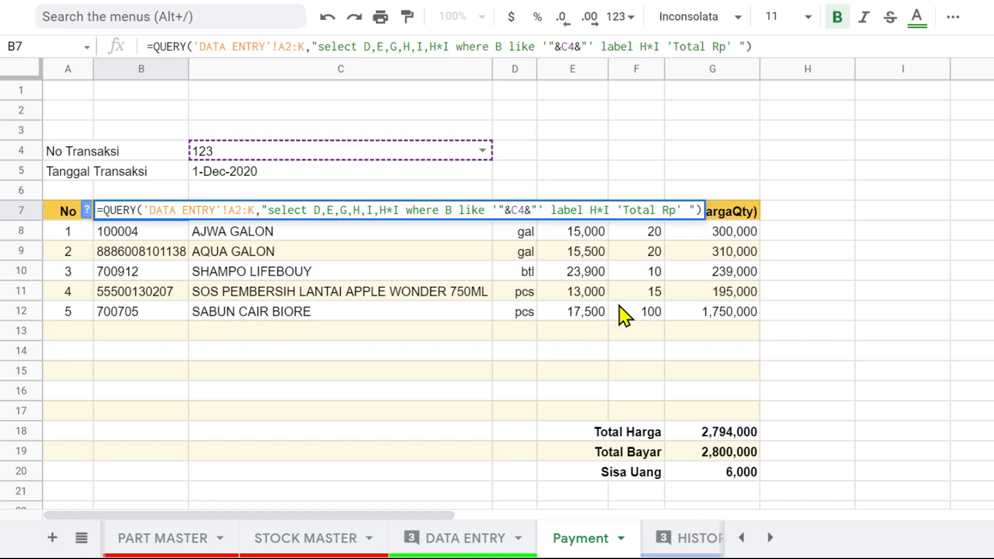
key("Return")
left_click(719, 213)
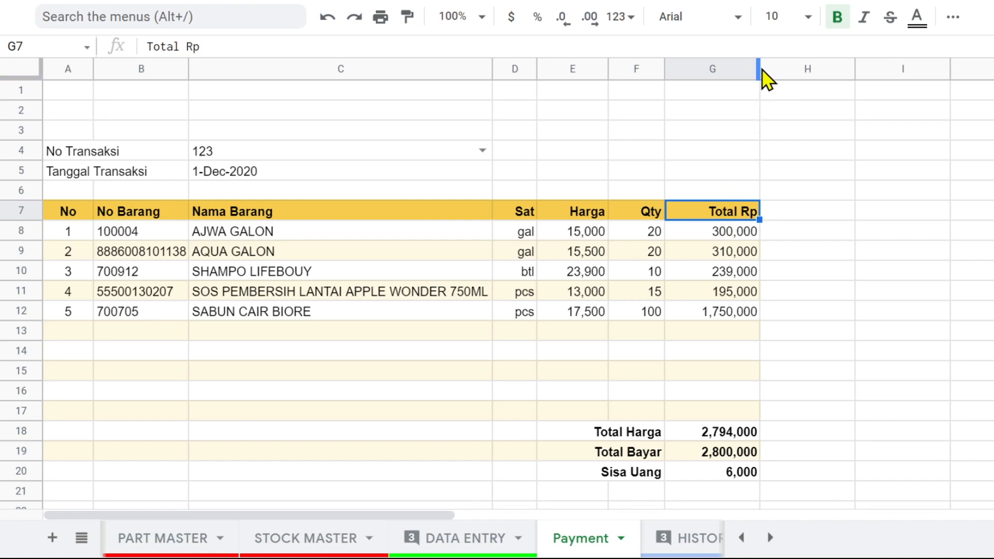
Narrow the Total Rp column G and the Qty column F slightly
left_click_drag(759, 67, 747, 62)
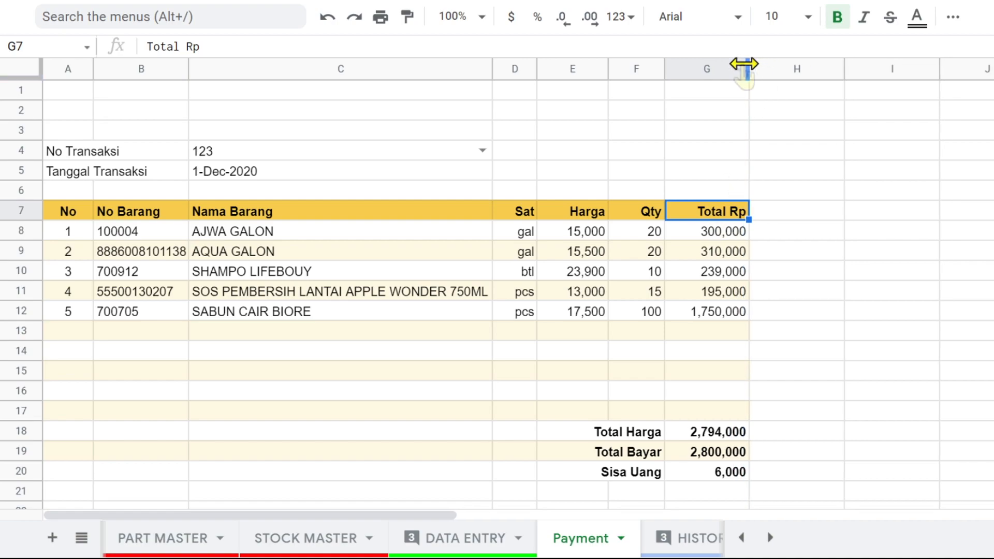
left_click_drag(665, 66, 648, 67)
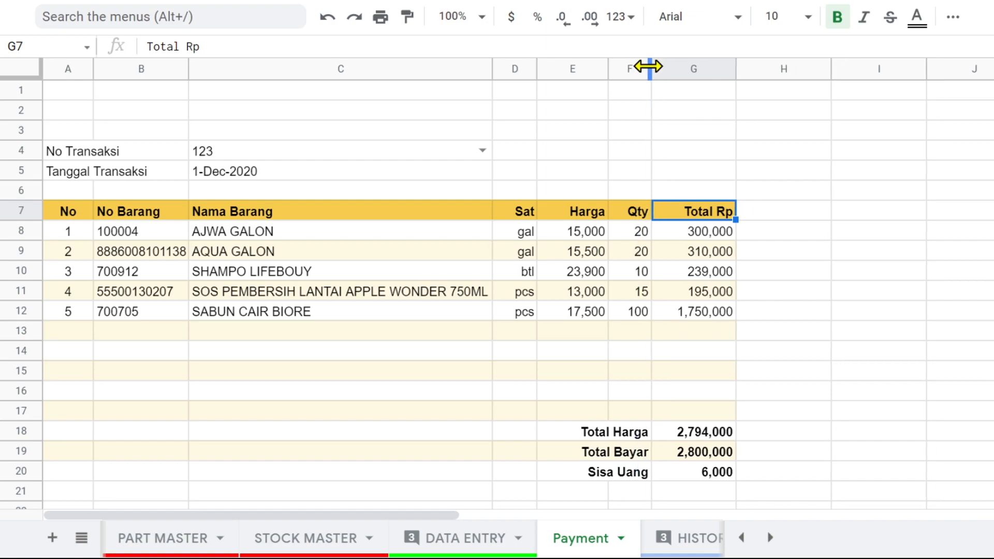
left_click(419, 377)
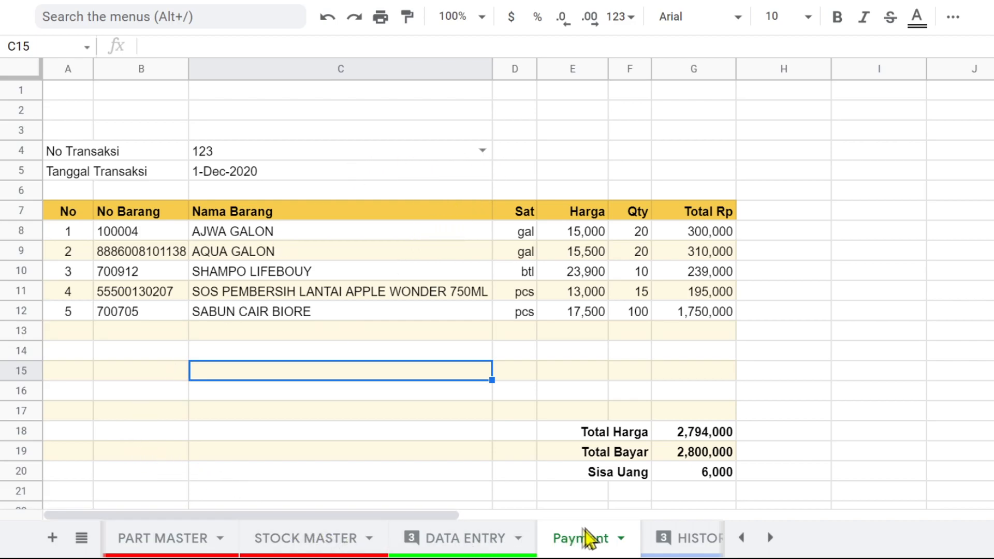
On the DATA ENTRY sheet, enter the date 13-Mar-2021 in A15 and copy it down through A23
left_click(468, 540)
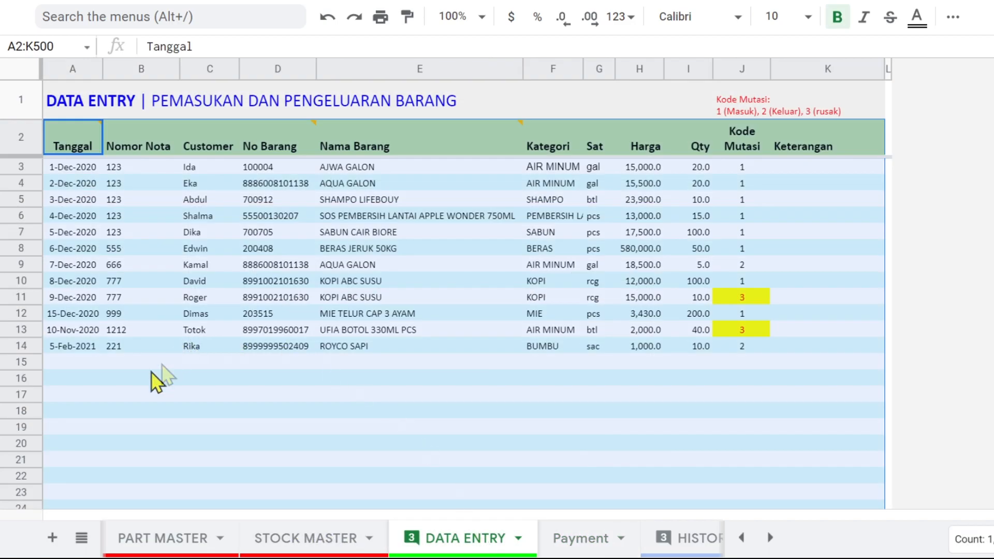
left_click(107, 349)
left_click(78, 352)
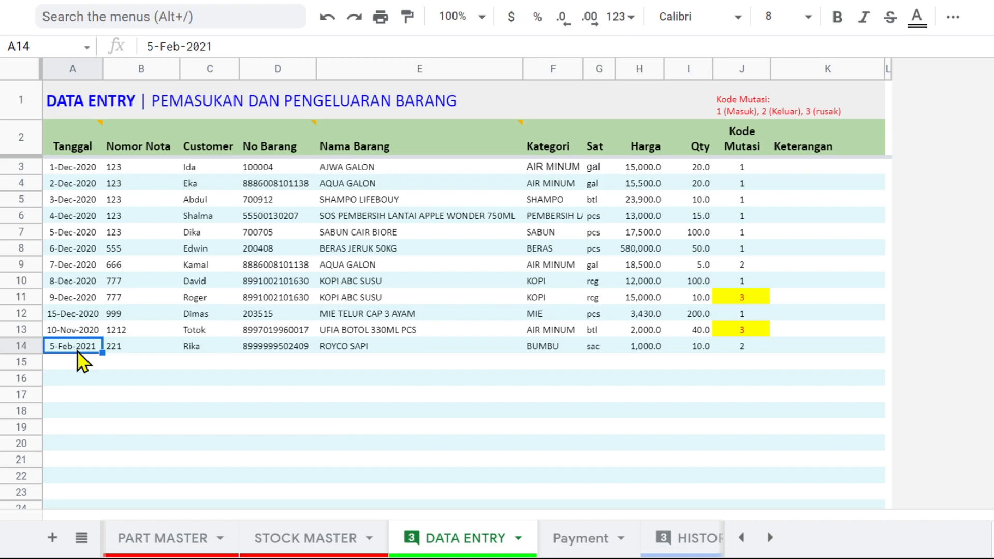
double_click(78, 364)
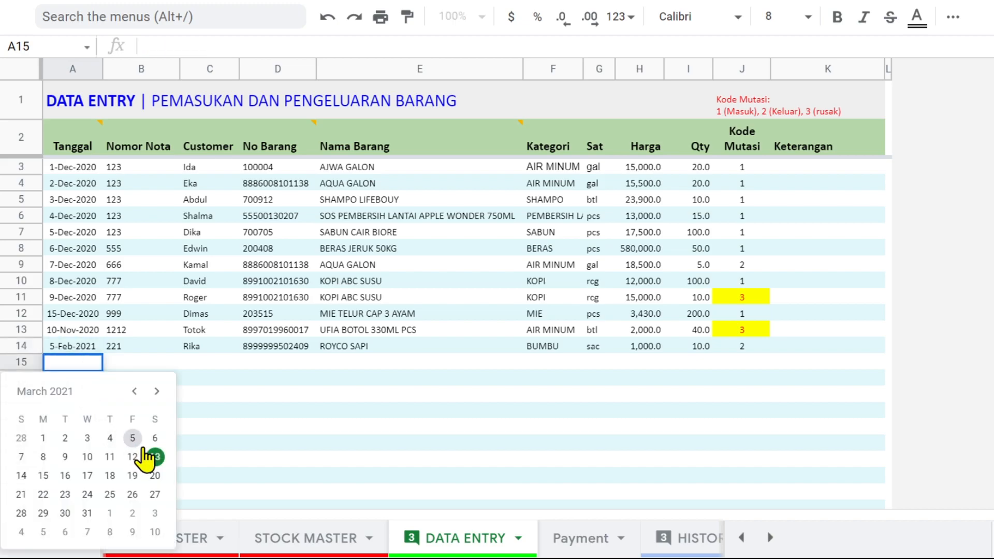
left_click(150, 454)
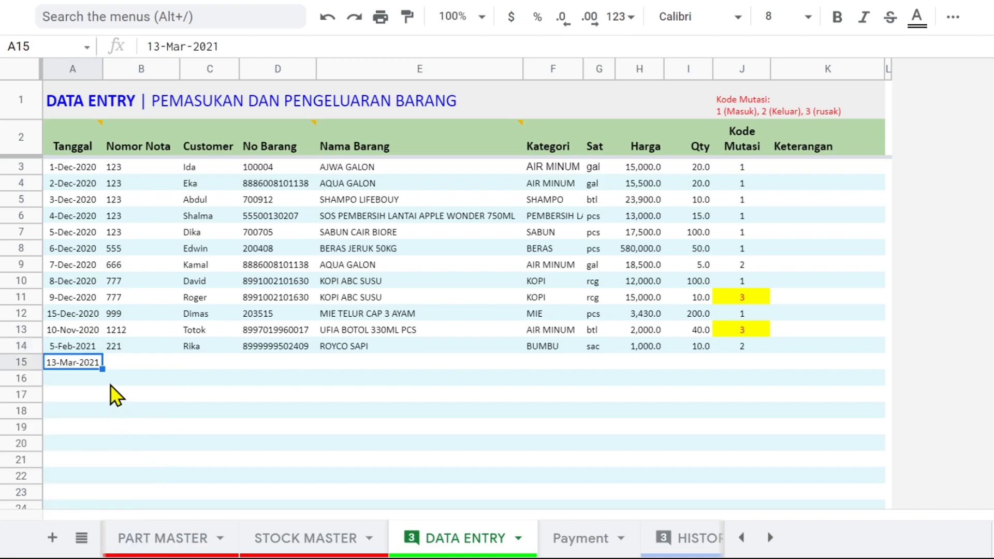
scroll(115, 396, "down", 2)
key("ctrl+c")
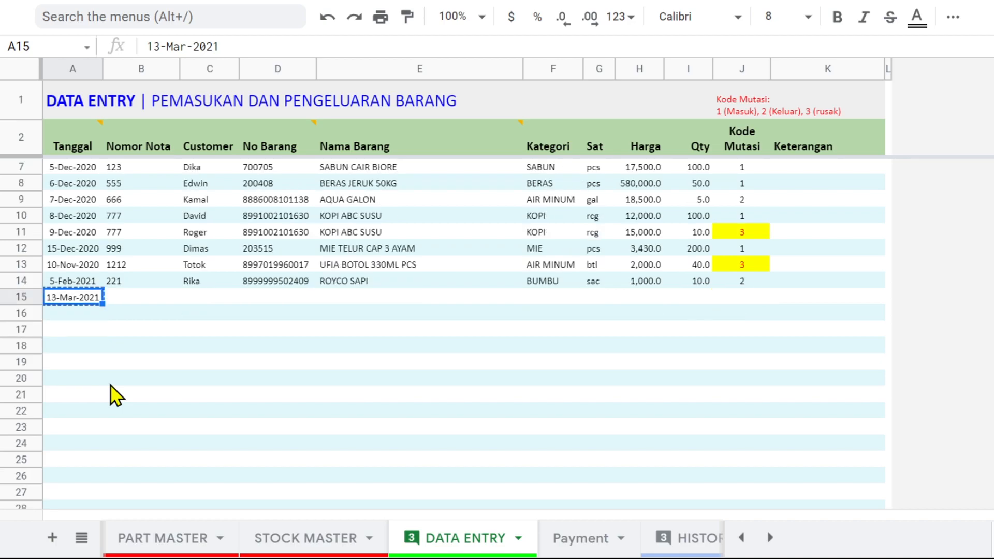
left_click(73, 433, "shift")
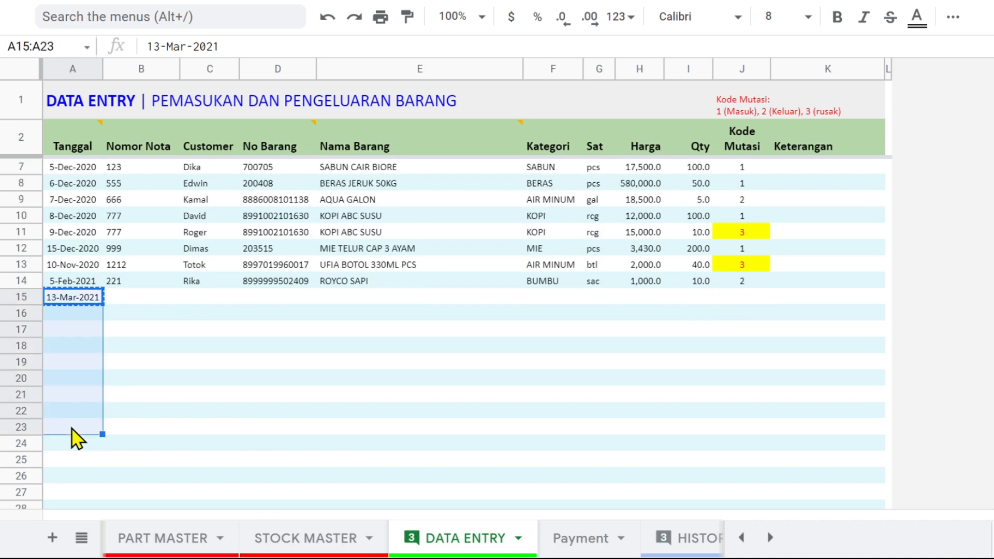
key("ctrl+v")
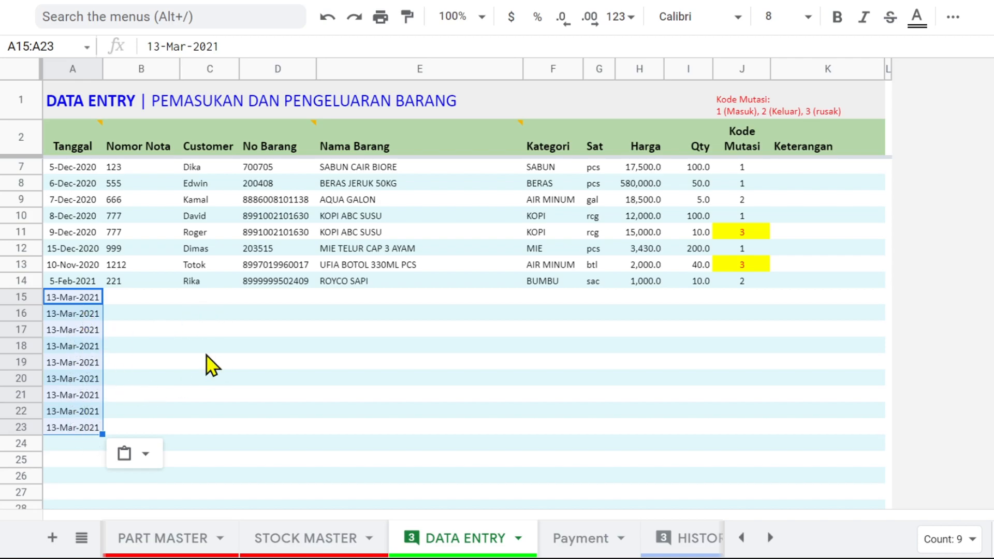
Fill Nomor Nota B15:B23 with 6666 and copy row 14's Customer through Kode Mutasi entries down to row 23
left_click(121, 299)
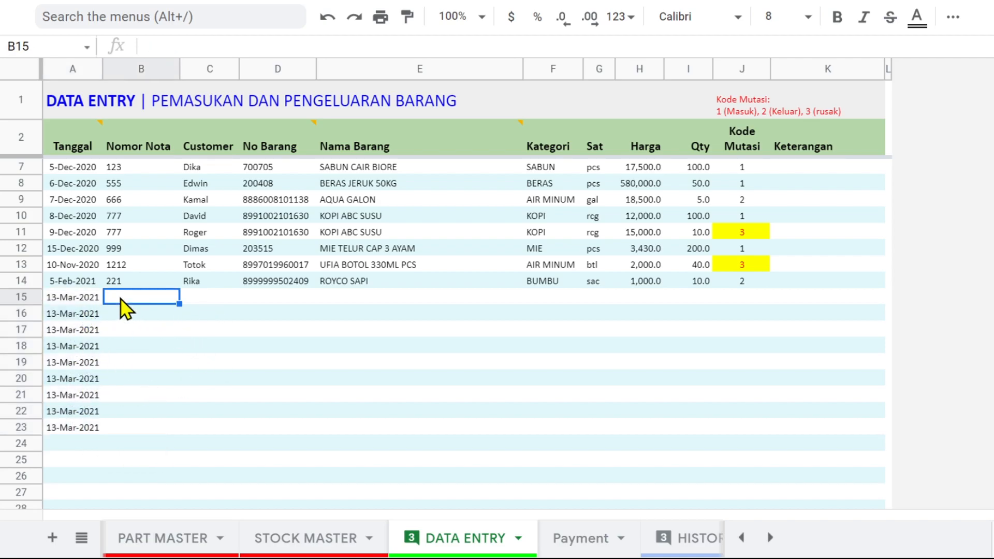
type("6666")
key("Return")
left_click(120, 297)
left_click_drag(179, 305, 165, 430)
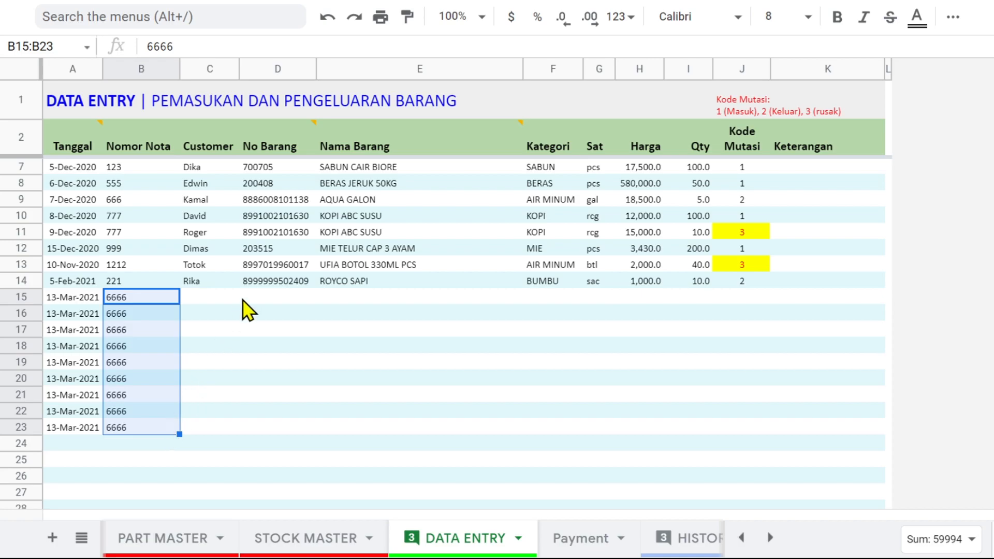
left_click_drag(207, 282, 785, 425)
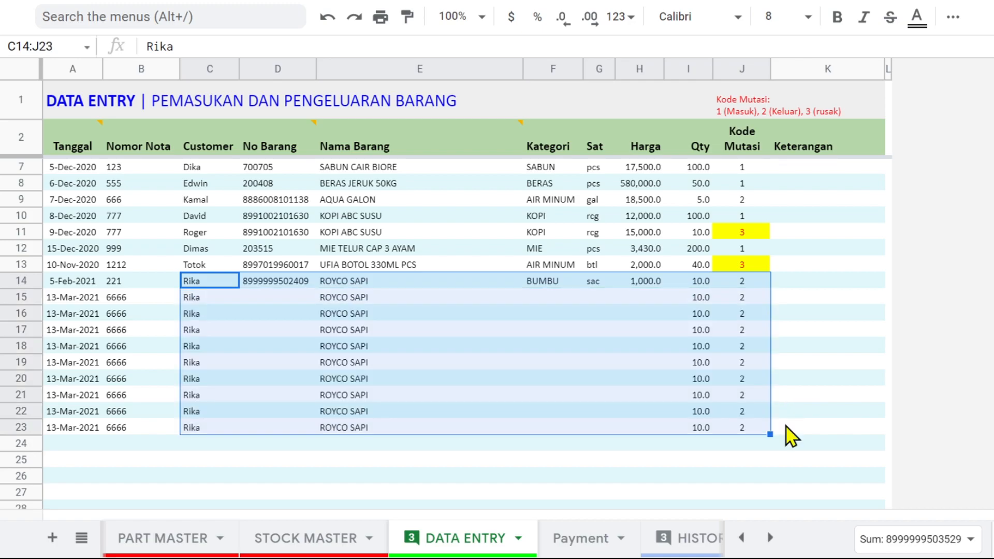
Set Nama Barang to BERAS JERUK 10KG in E15 and DAIA DETERGEN LEMON 850g in E16
left_click(350, 302)
type("ber")
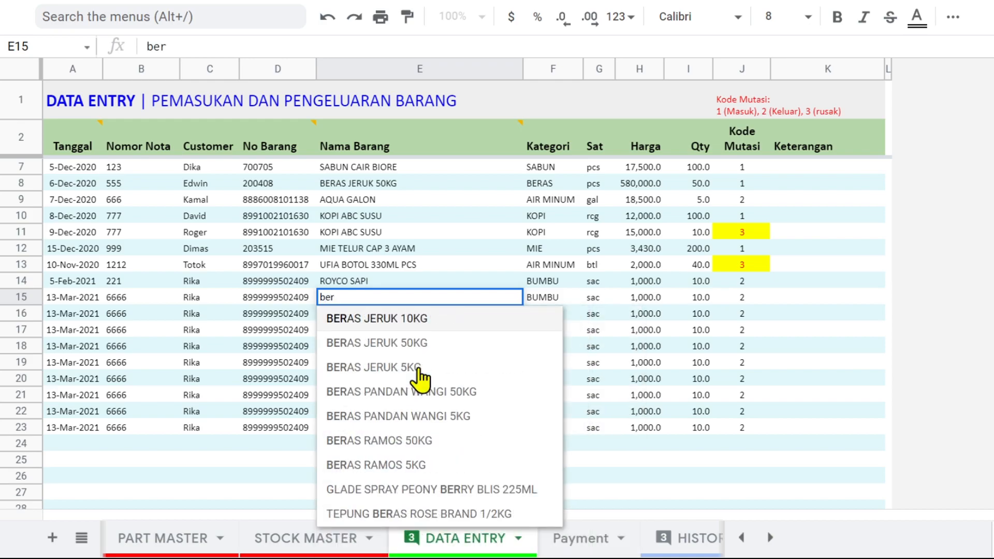
left_click(396, 318)
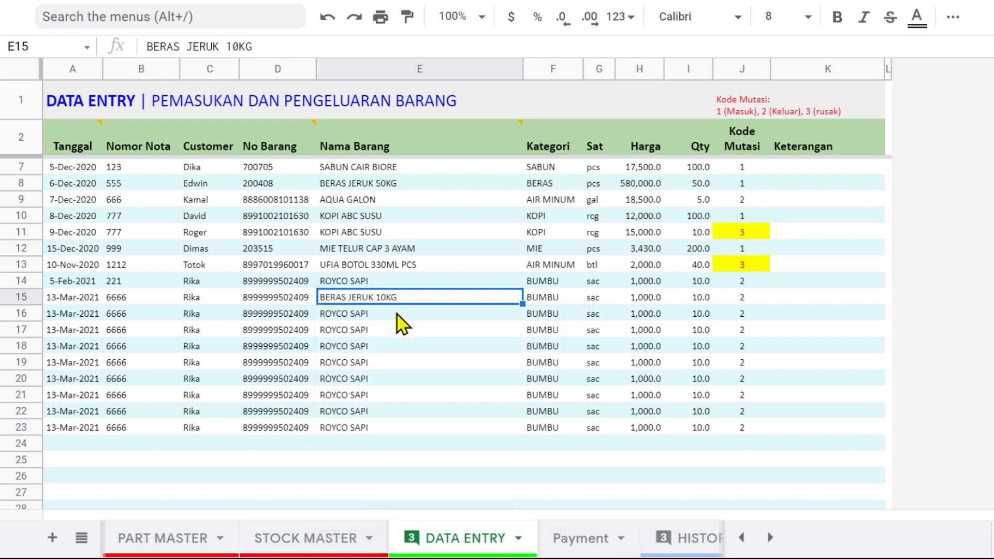
left_click(343, 315)
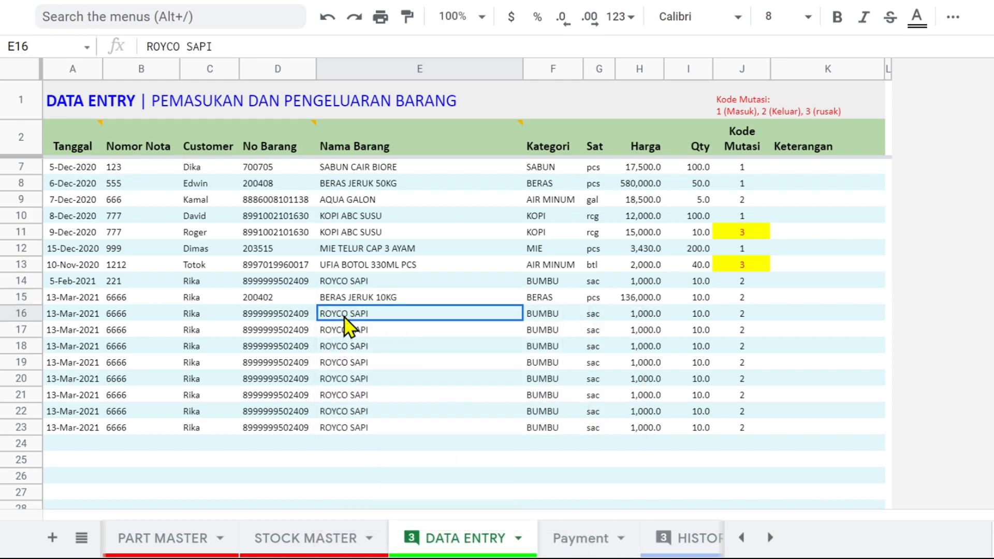
type("dete")
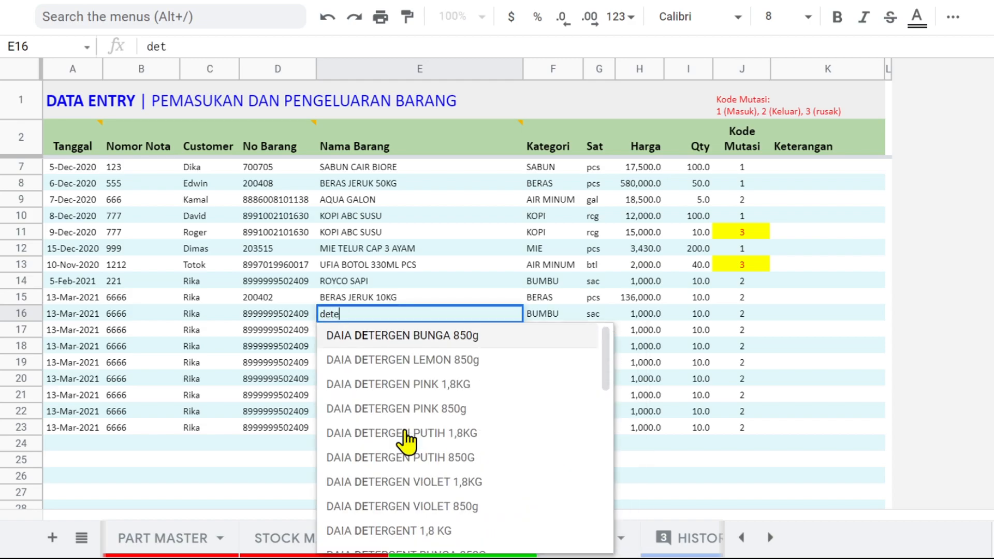
left_click(360, 358)
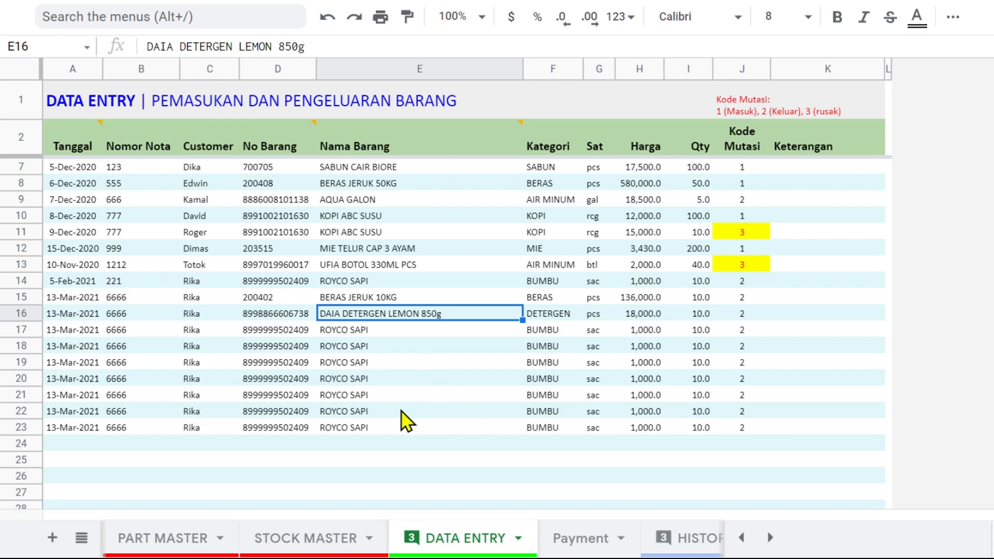
Enter the Qty values 5, 11, 12, 15, 10, 20, 5, 2 and 1 down I15:I23
left_click(699, 302)
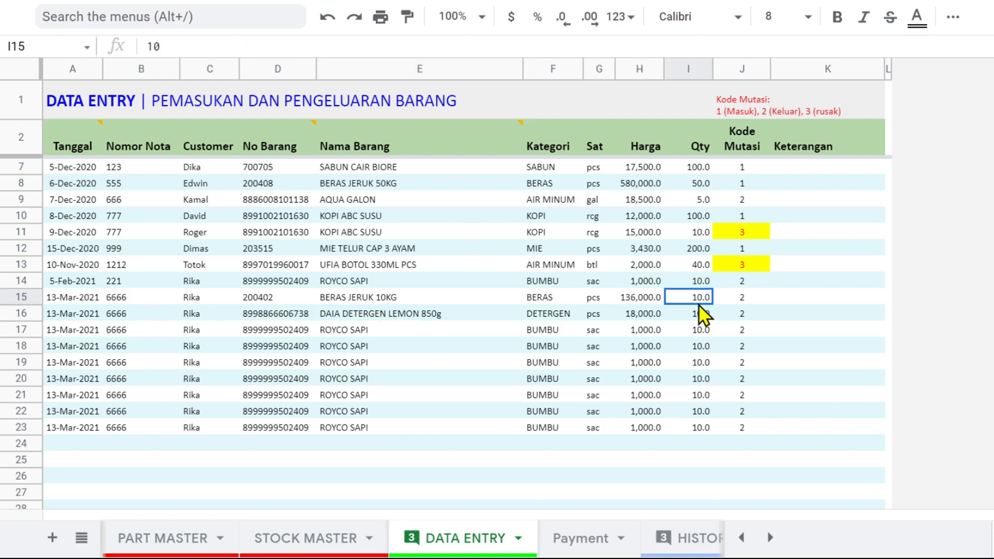
type("5")
key("Return")
type("11")
key("Return")
type("12")
key("Return")
type("15")
key("Return")
type("10")
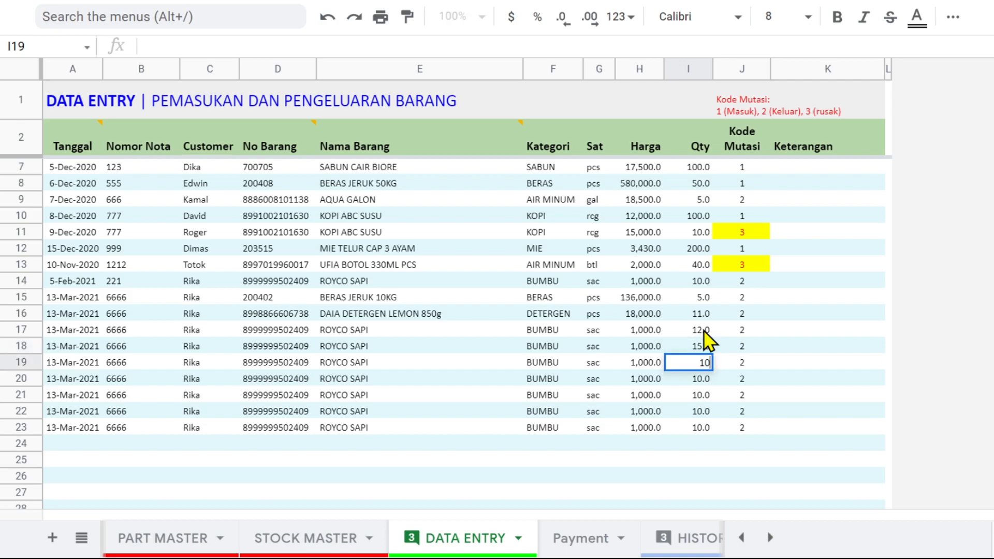
key("Return")
type("20")
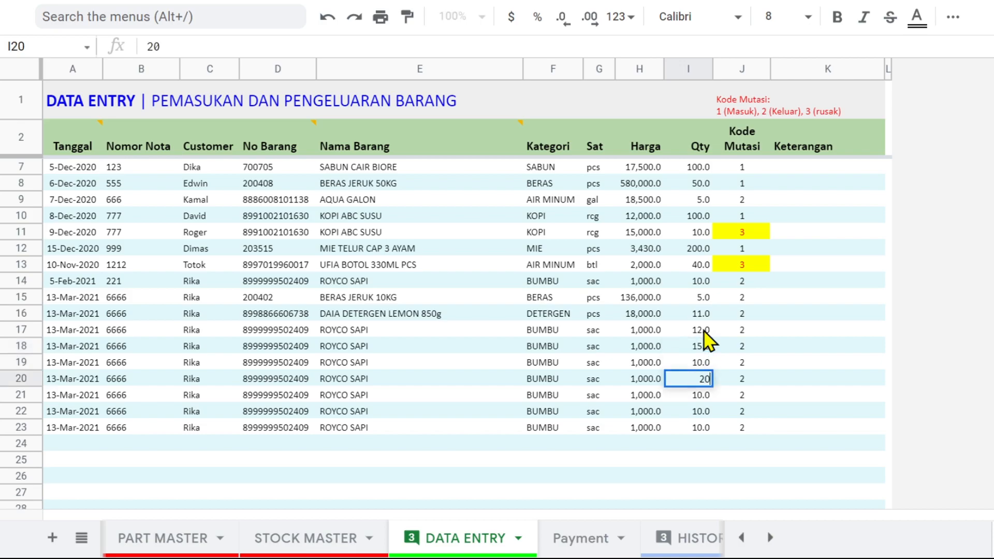
key("Return")
type("5")
key("Return")
type("2")
key("Return")
type("1")
key("Return")
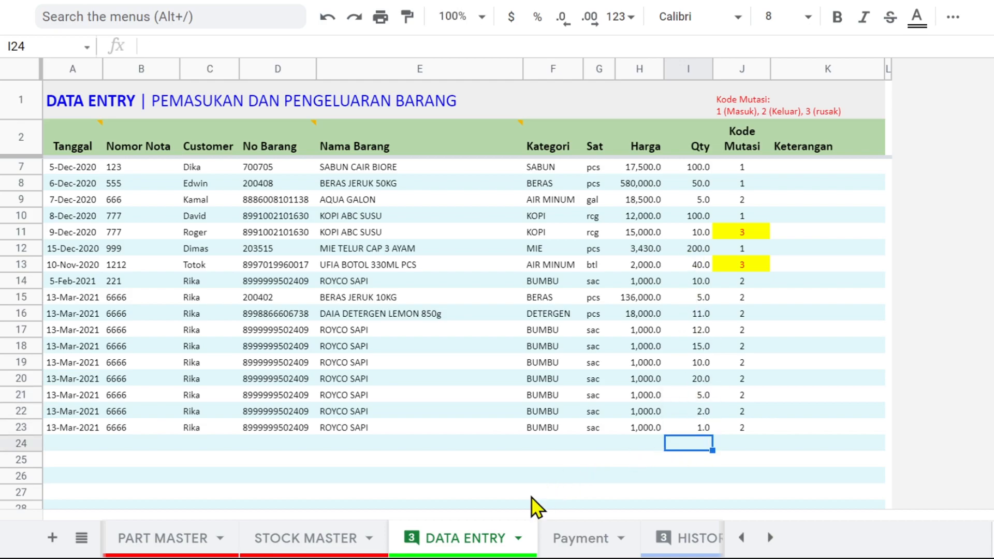
left_click(121, 297)
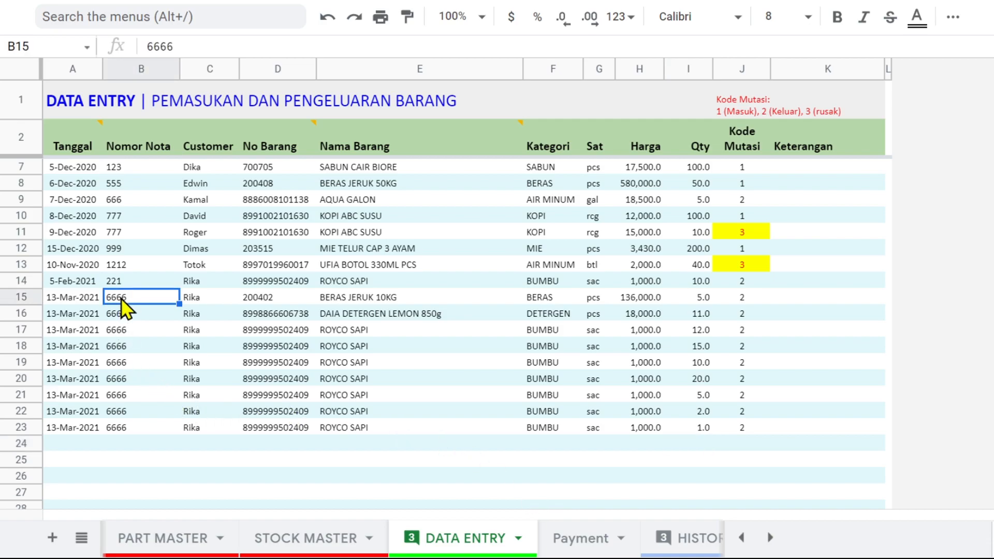
left_click(578, 539)
left_click(481, 150)
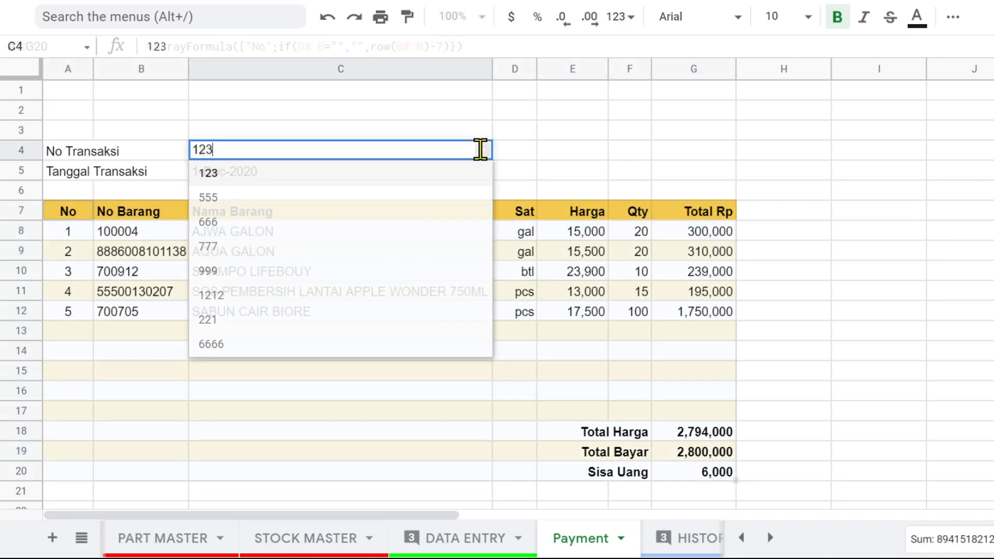
left_click(321, 223)
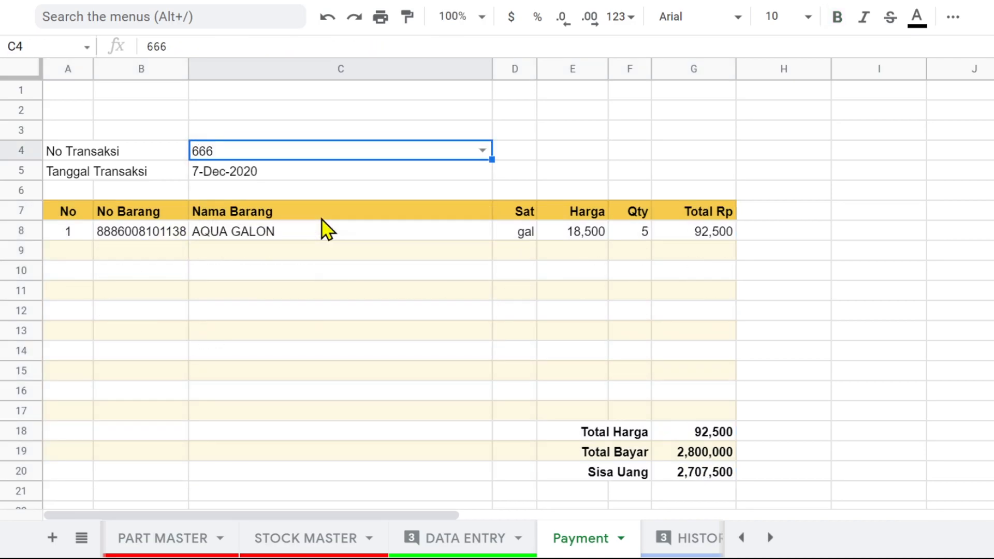
left_click(471, 541)
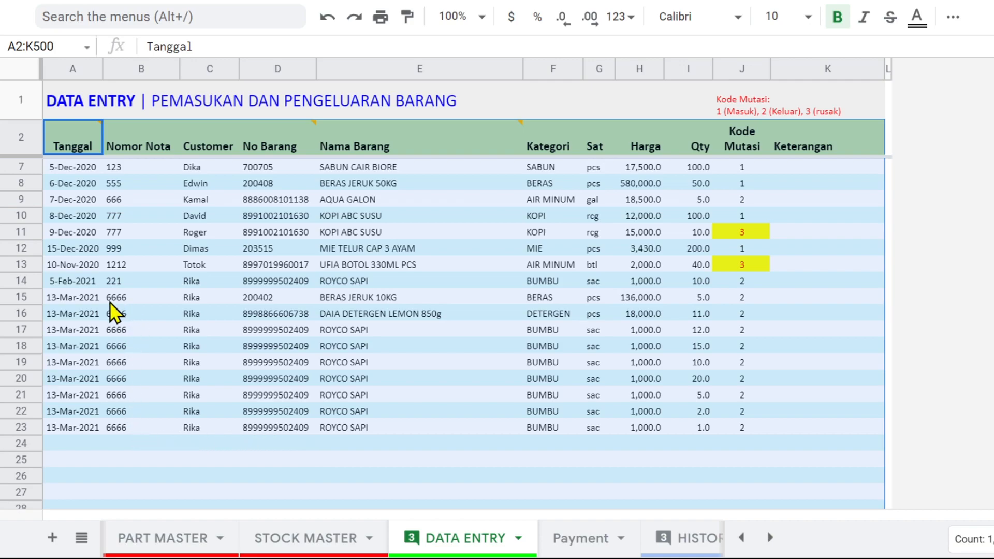
On the Payment sheet, choose transaction 6666 for No Transaksi in C4
left_click(591, 539)
left_click(485, 151)
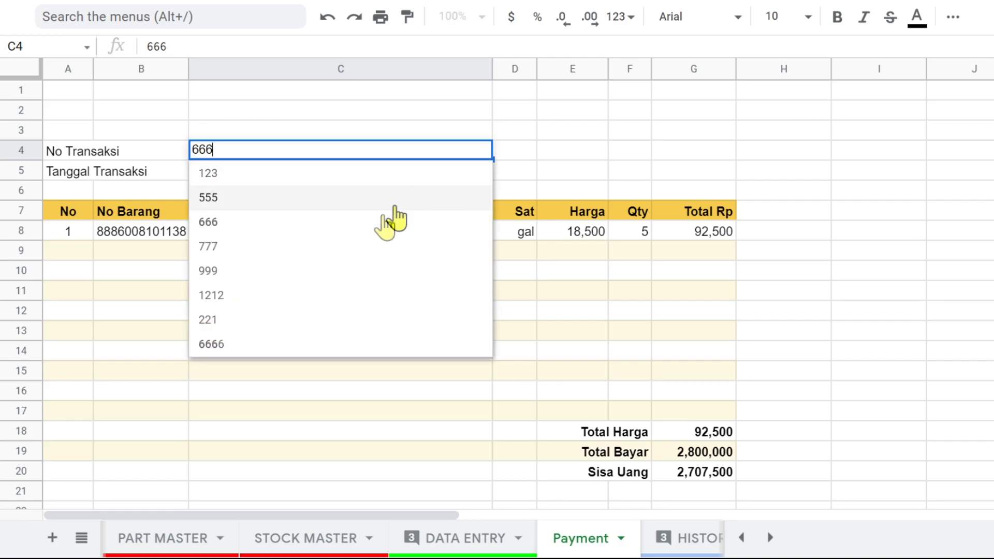
left_click(264, 344)
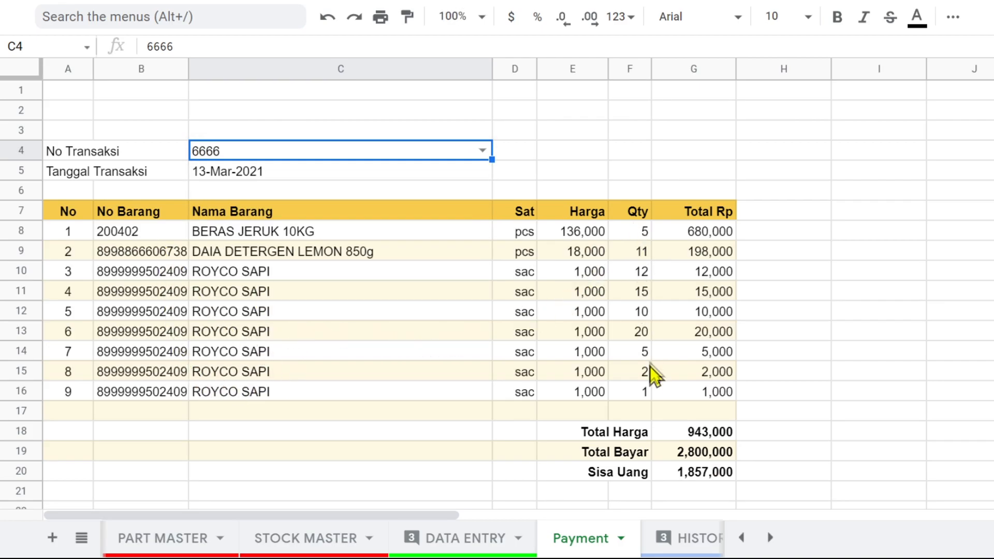
Set the Total Bayar amount in G19 to 1000000
left_click(707, 435)
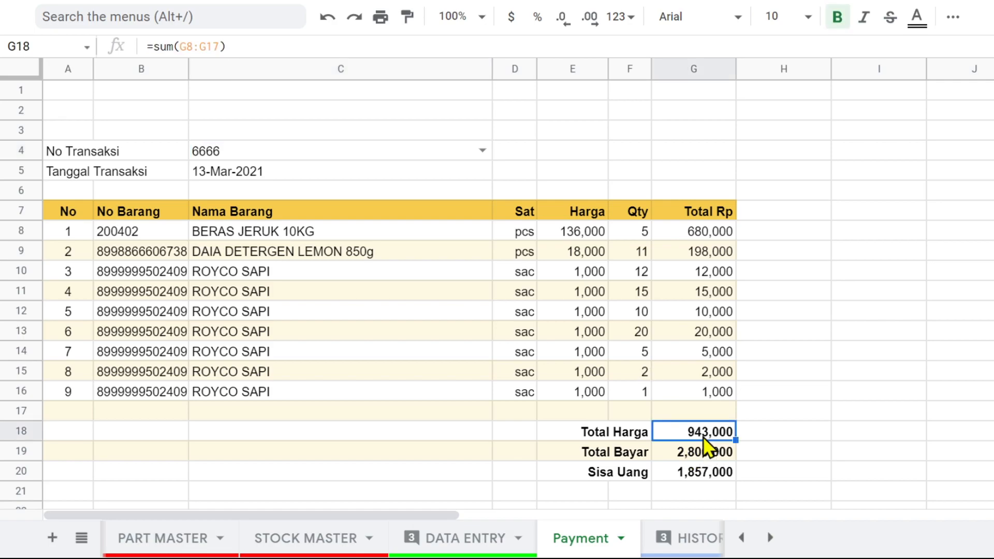
left_click(700, 452)
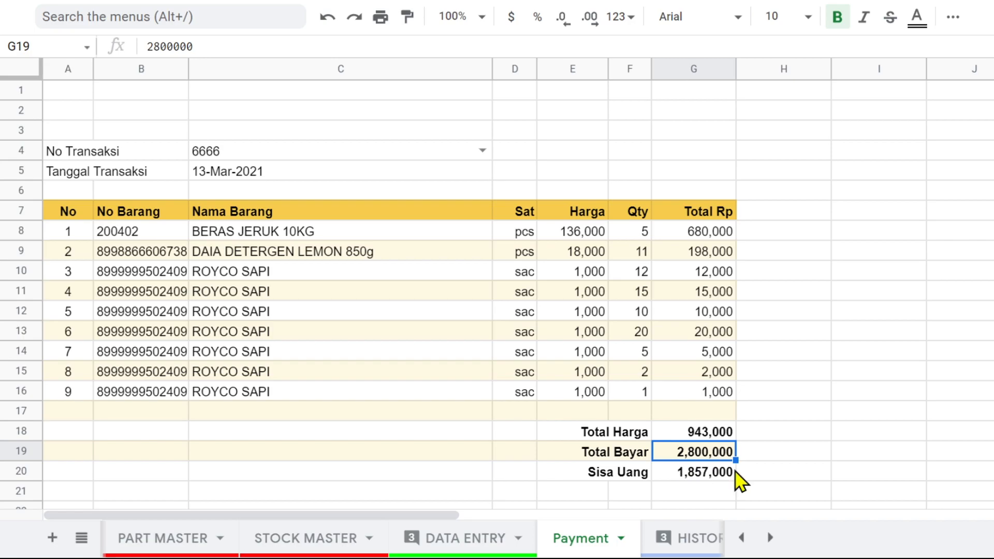
type("1000000")
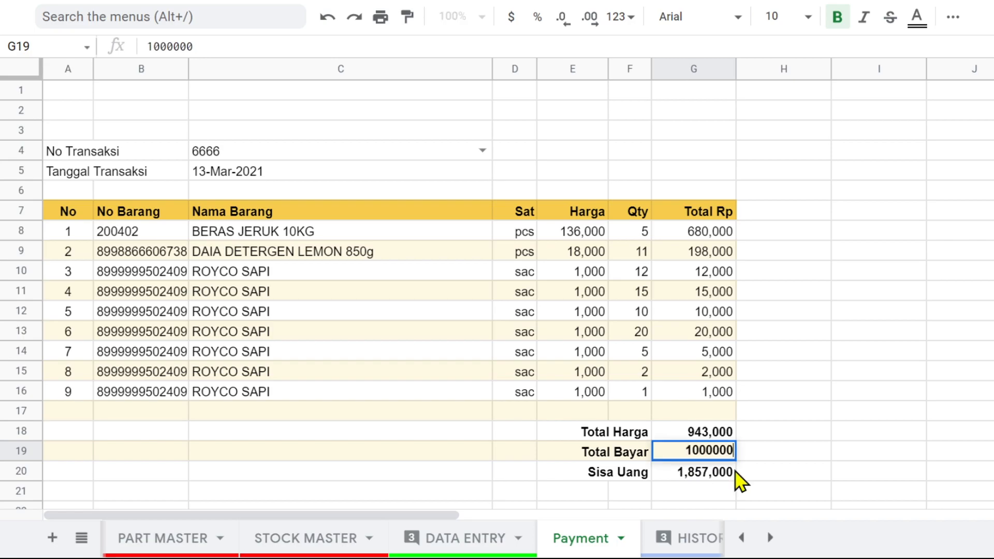
key("Return")
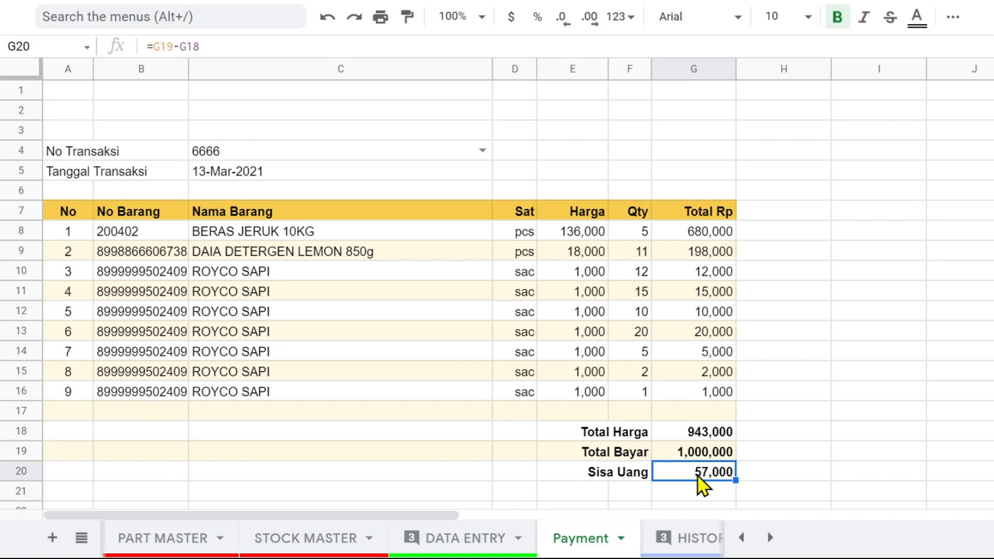
Delete the empty columns I through Z and shrink column H to a thin strip beside the receipt
scroll(576, 365, "down", 1)
scroll(577, 365, "up", 1)
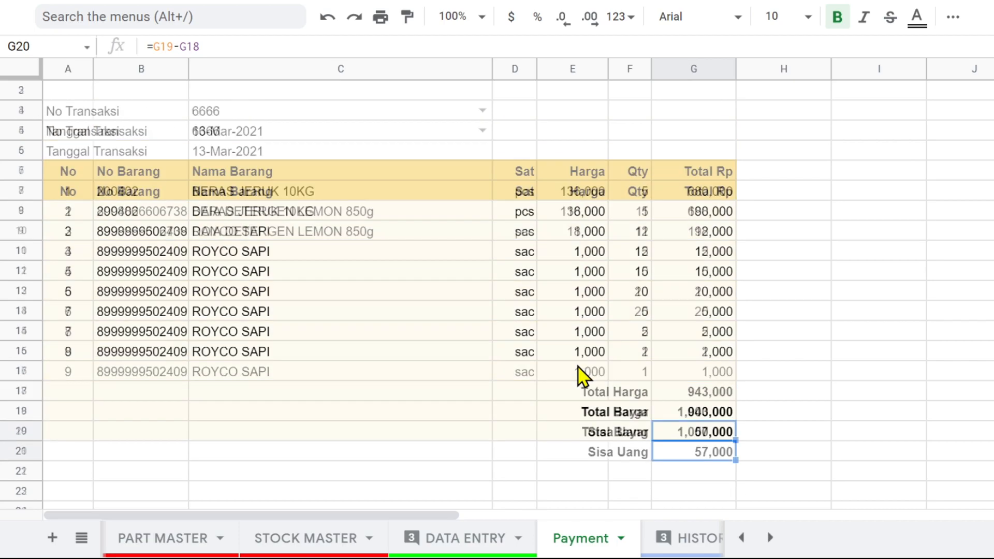
left_click_drag(844, 69, 991, 69)
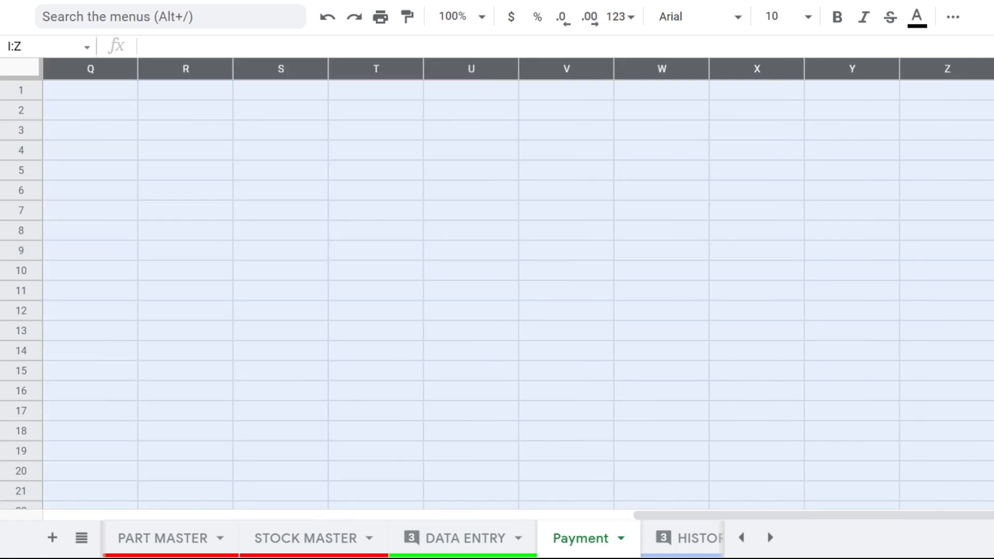
right_click(535, 66)
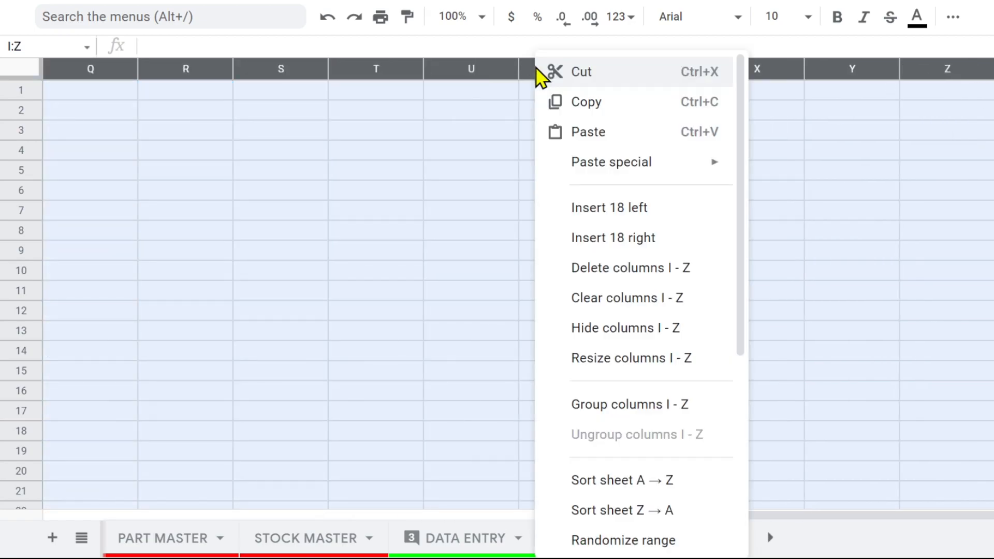
left_click(616, 270)
left_click_drag(831, 67, 742, 91)
left_click(817, 196)
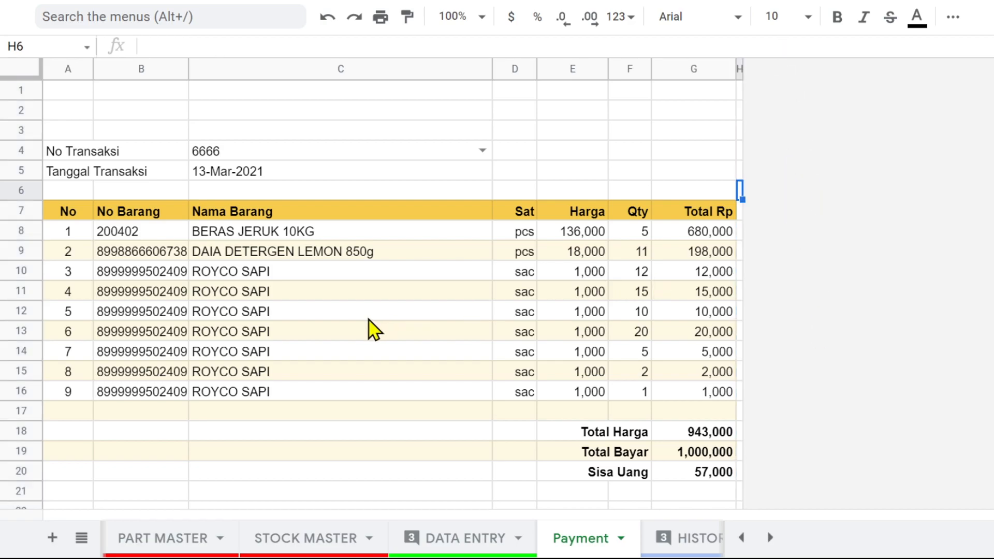
Fit the Nama Barang column C to its contents, with a little extra width
left_click(482, 17)
left_click(467, 119)
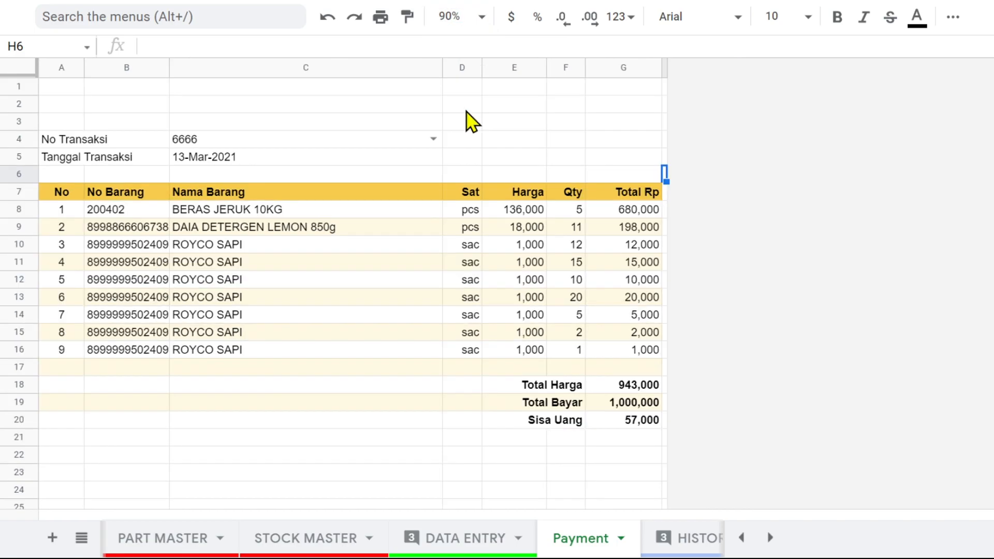
left_click(63, 87)
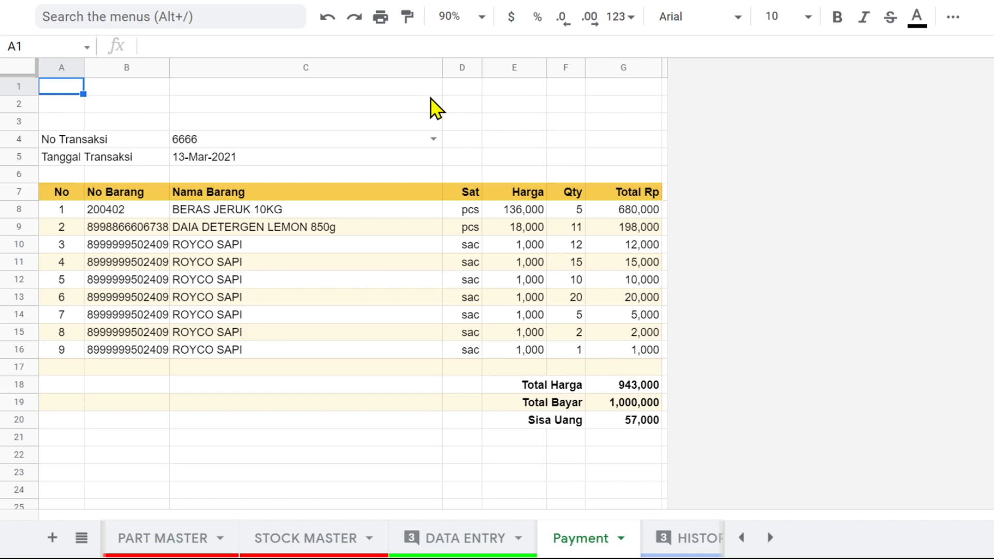
double_click(442, 70)
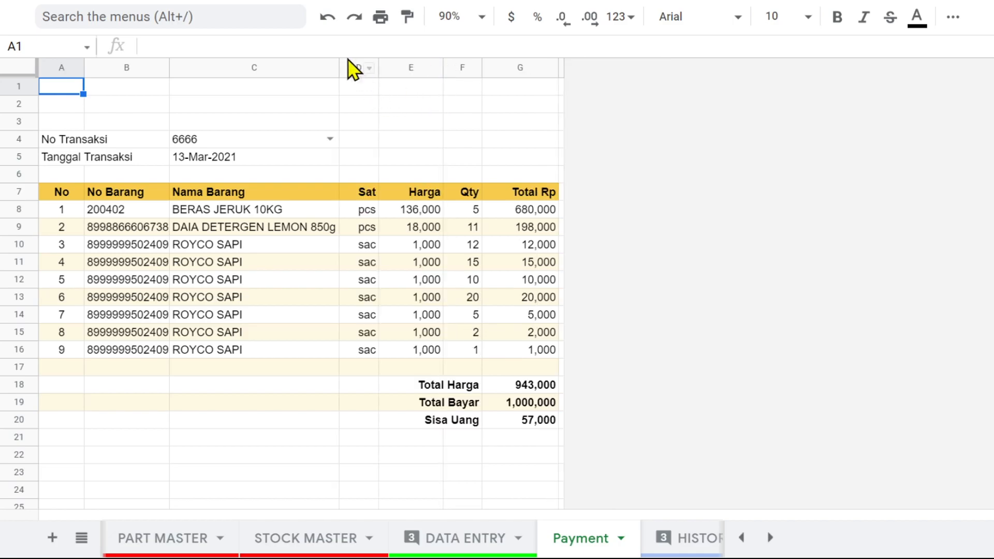
left_click_drag(337, 62, 348, 62)
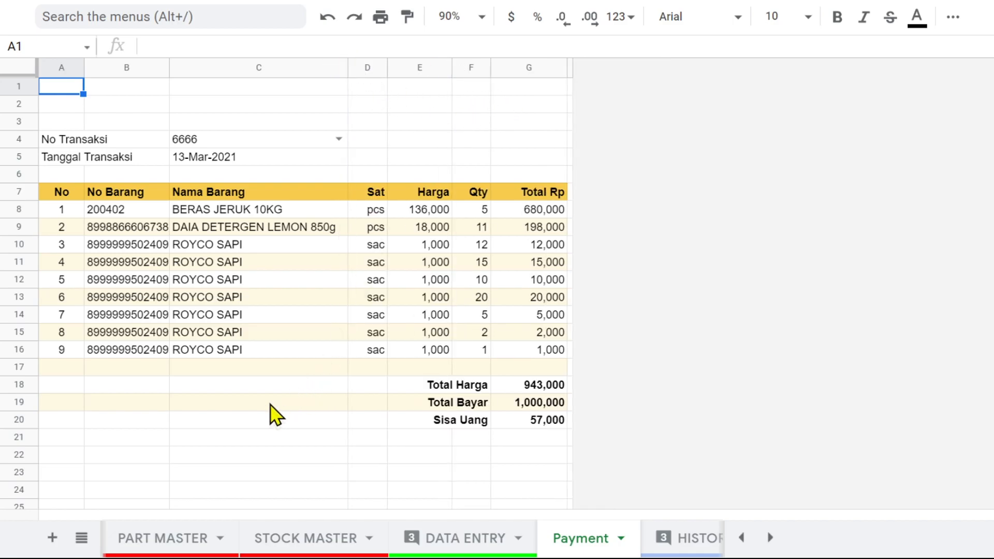
Delete the empty rows 24 through 1000 below the receipt totals
left_click(70, 457)
left_click(282, 460)
scroll(295, 471, "down", 3)
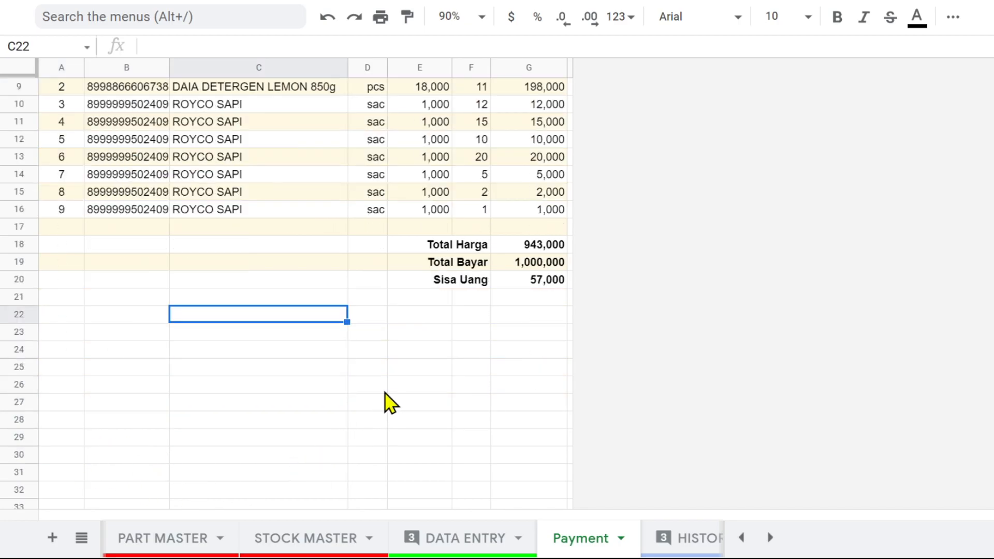
left_click(66, 353)
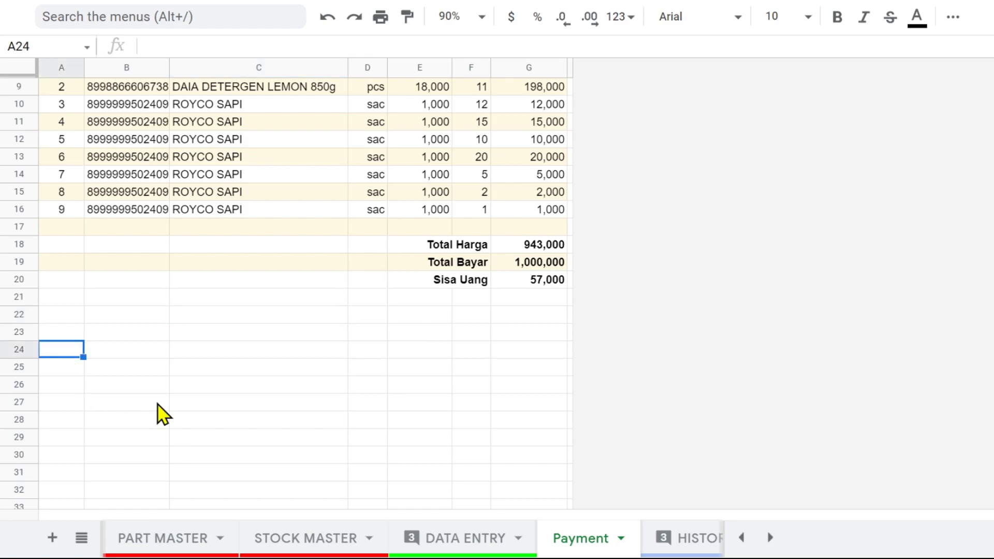
key("ctrl+shift+Down")
right_click(51, 397)
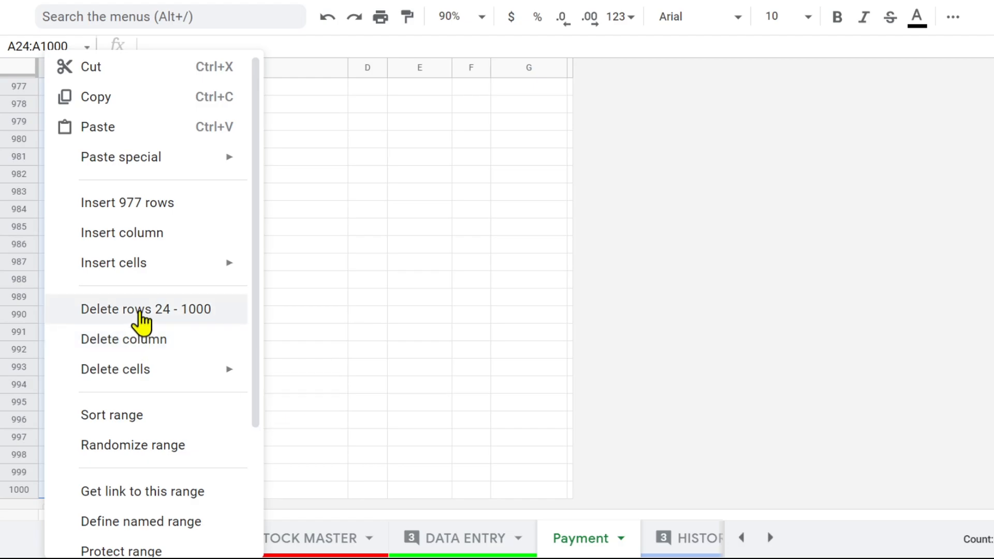
left_click(138, 322)
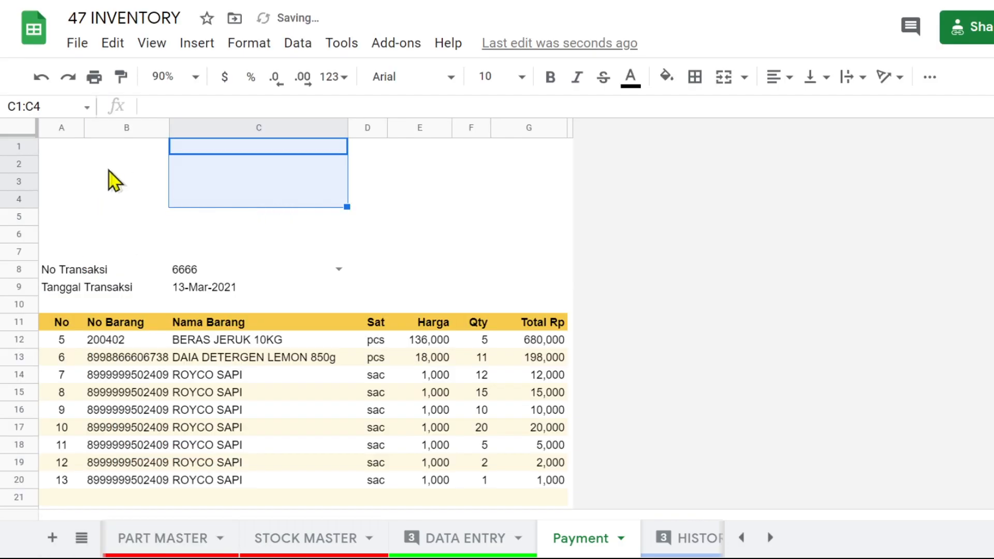
Enter the title "Nota Pembayaran" in cell A1 of the Payment sheet
left_click(59, 149)
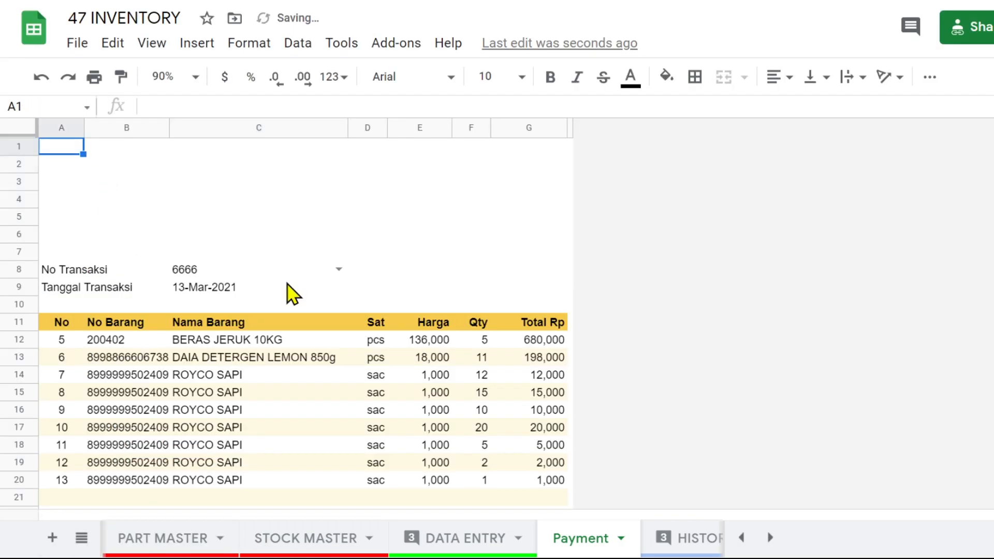
type("Nota")
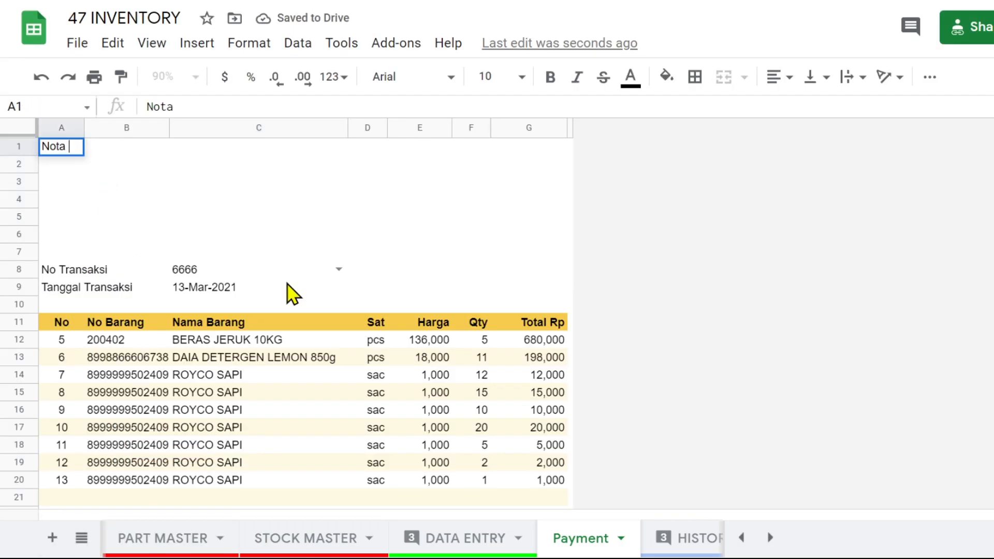
type(" Pembayara")
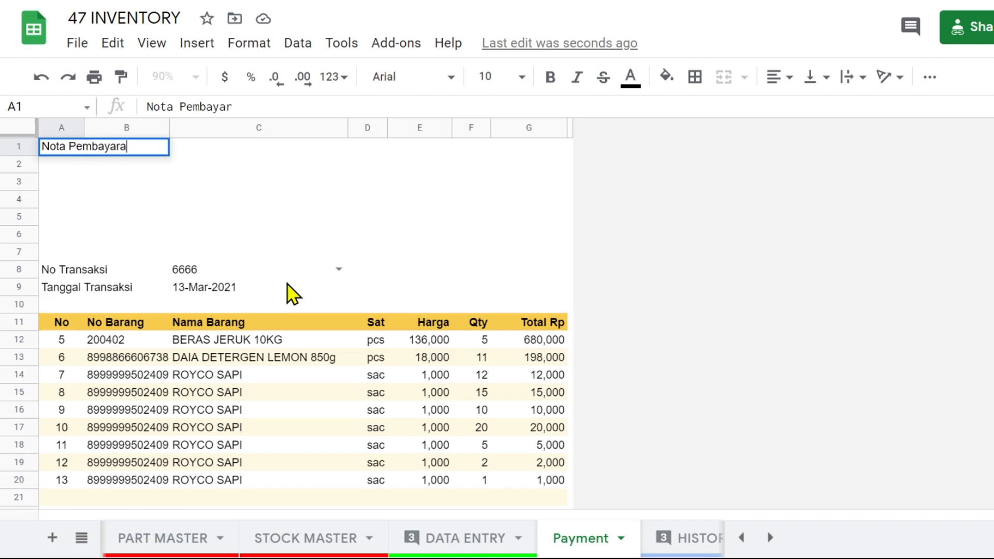
type("n")
key("Return")
key("ctrl+c")
Format the title in A1 as bold at font size 18
left_click(67, 147)
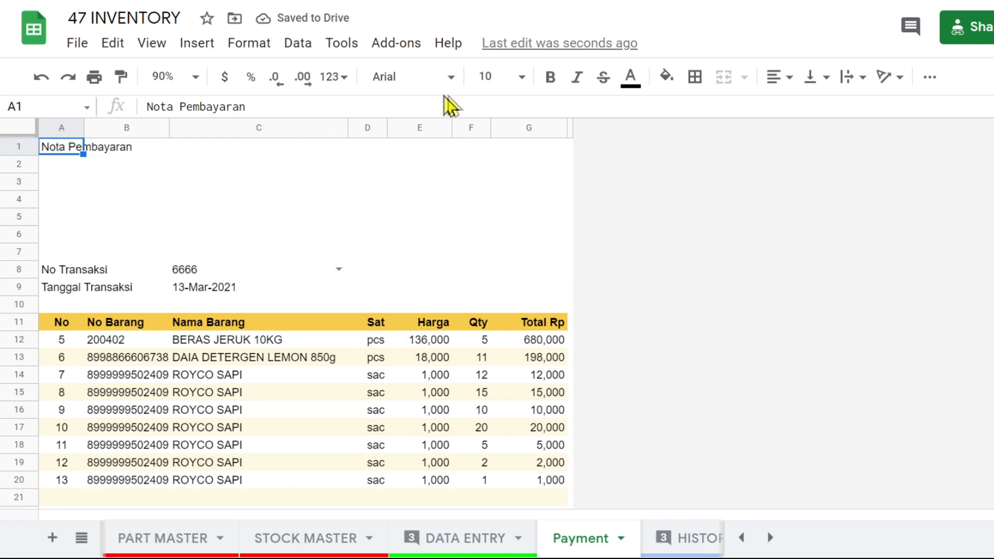
left_click(522, 77)
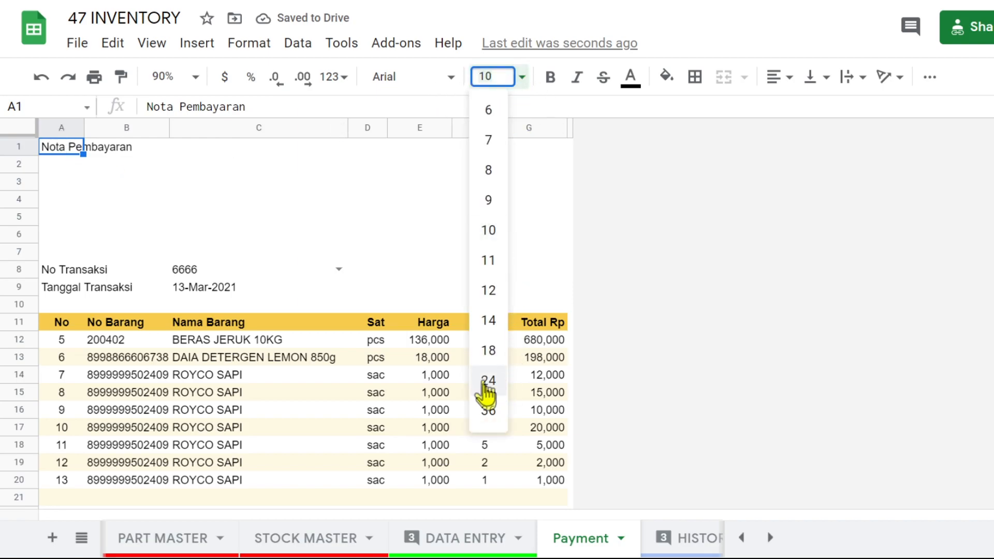
left_click(492, 351)
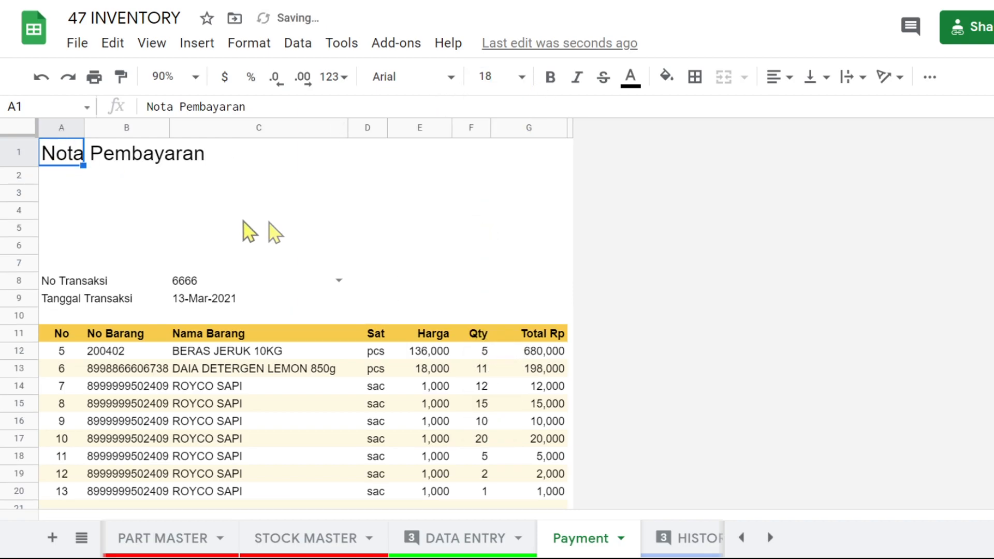
left_click(550, 77)
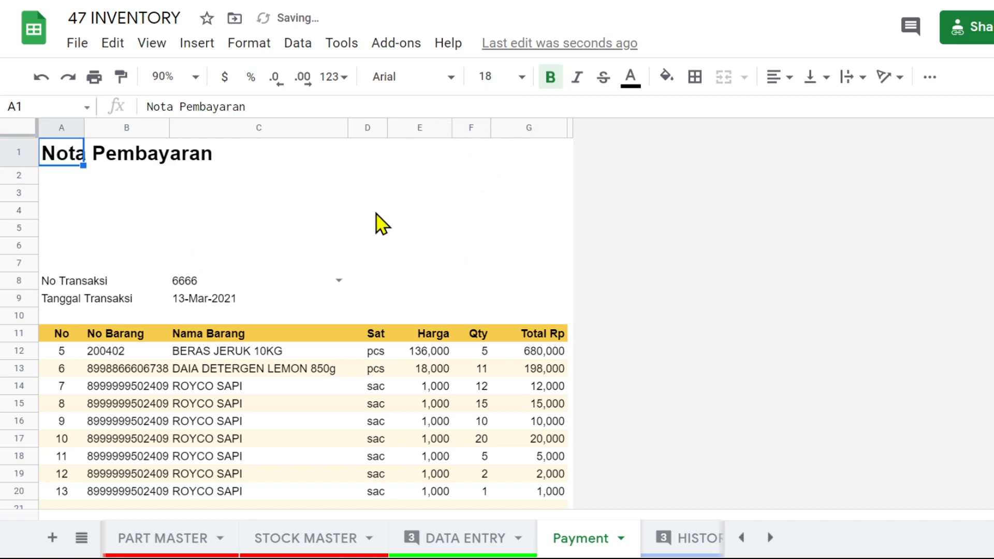
Add bottom, top and inner horizontal borders to the totals block A22:G24
scroll(368, 225, "down", 3)
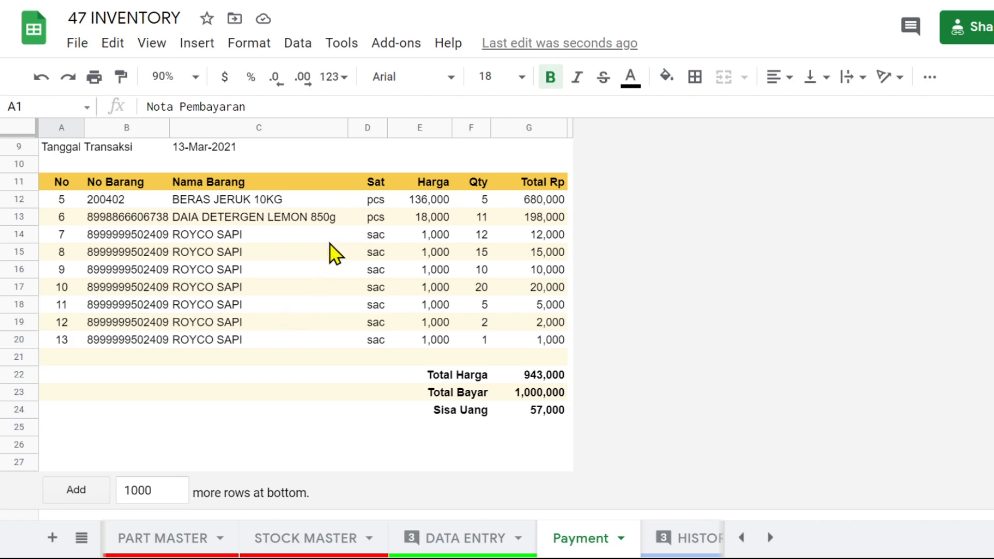
scroll(333, 251, "up", 2)
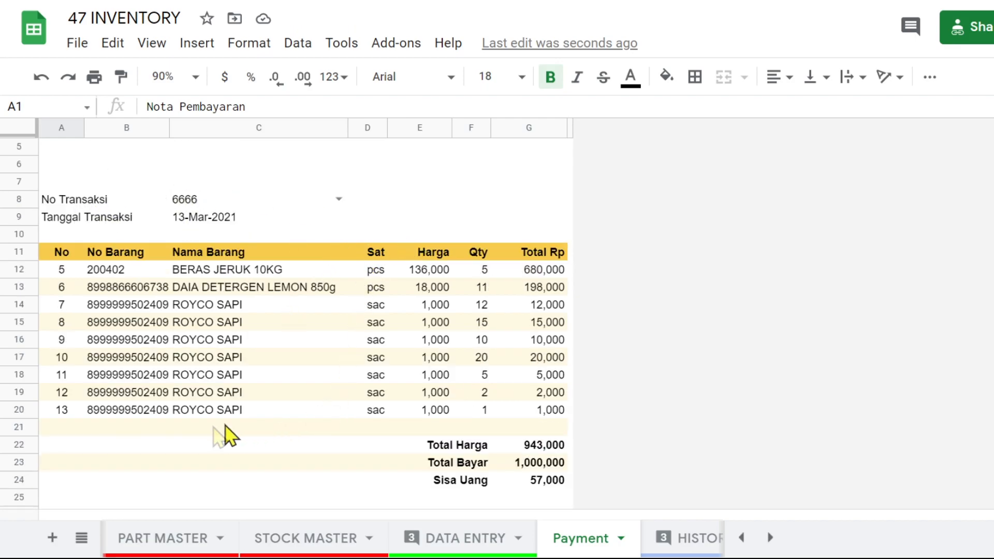
left_click_drag(52, 450, 130, 450)
left_click_drag(244, 455, 548, 484)
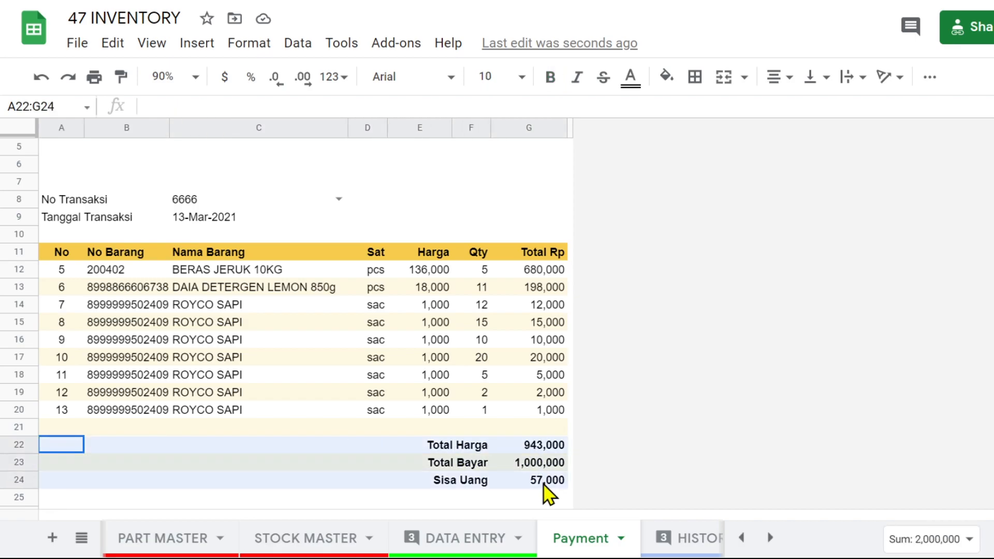
left_click(694, 82)
left_click(779, 145)
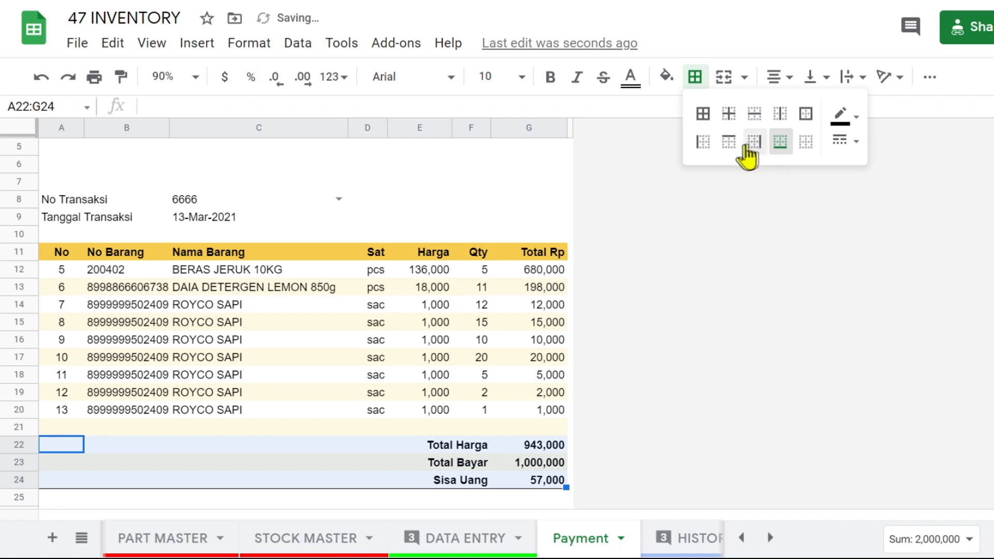
left_click(726, 144)
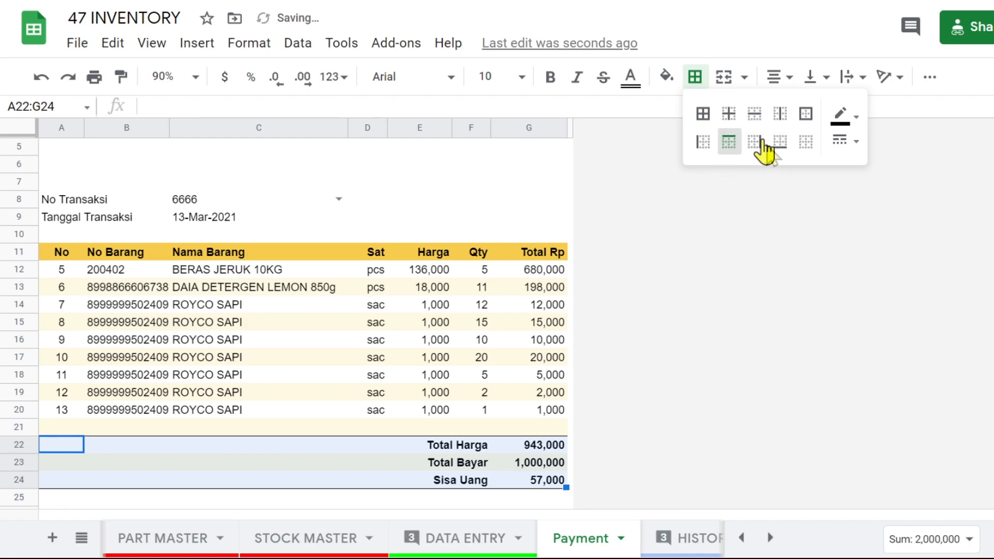
left_click(754, 115)
left_click(647, 383)
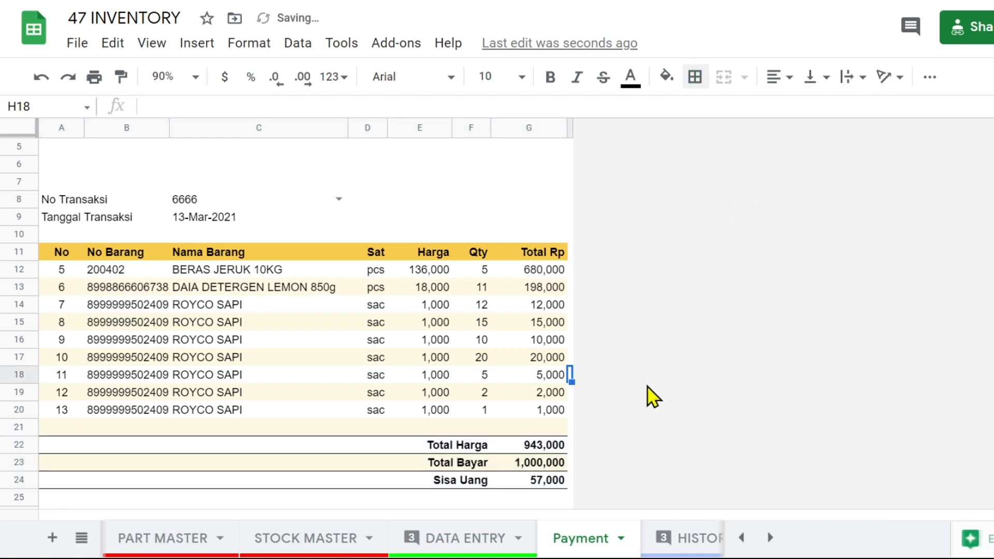
Add top and bottom borders to the header row A11:G11 and make row 11 slightly taller
left_click(62, 254)
left_click_drag(64, 255, 545, 243)
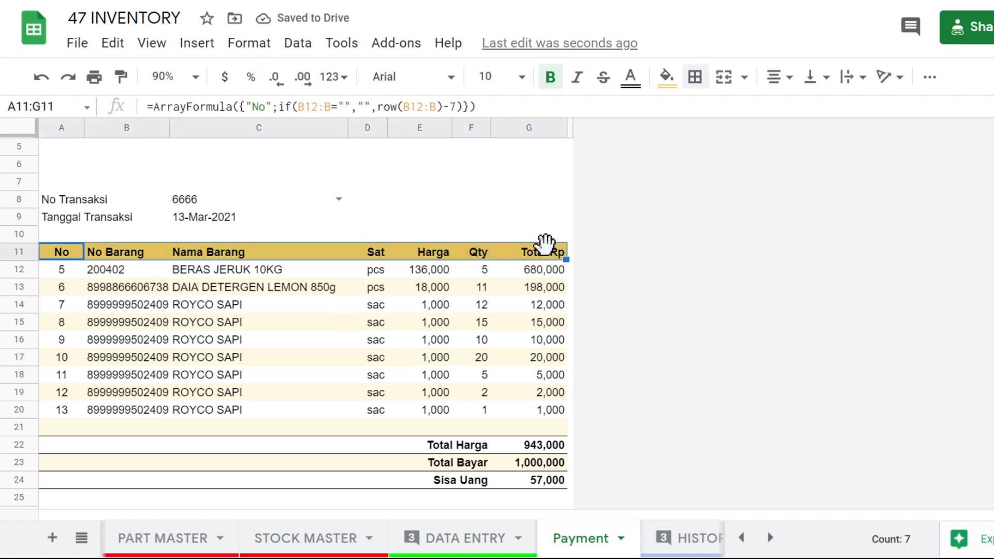
left_click(695, 79)
left_click(779, 143)
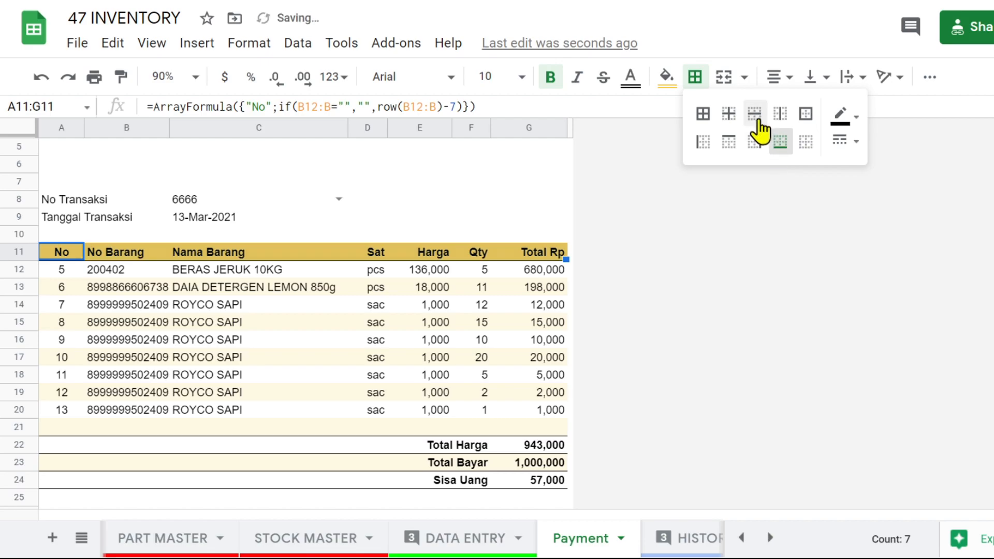
left_click(728, 141)
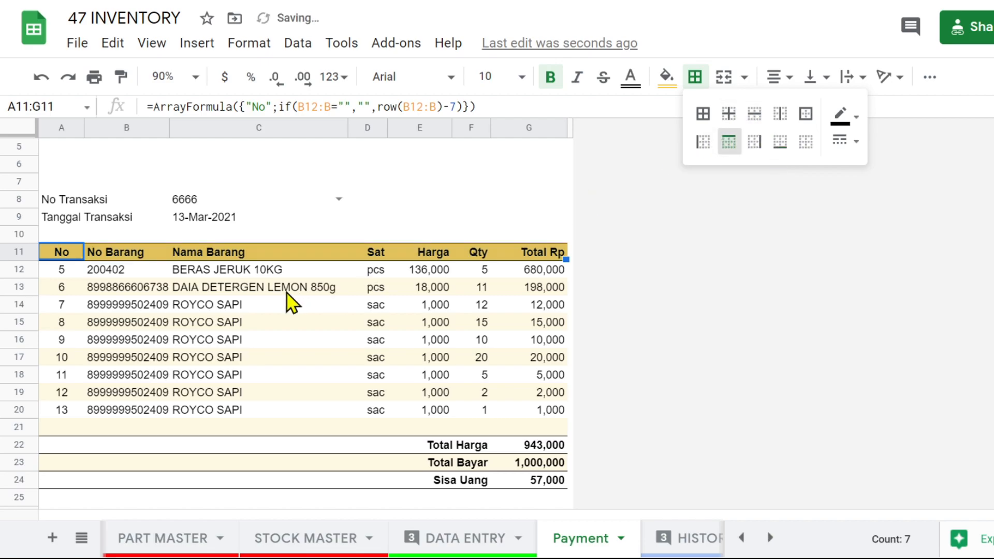
left_click_drag(21, 261, 22, 266)
left_click(528, 327)
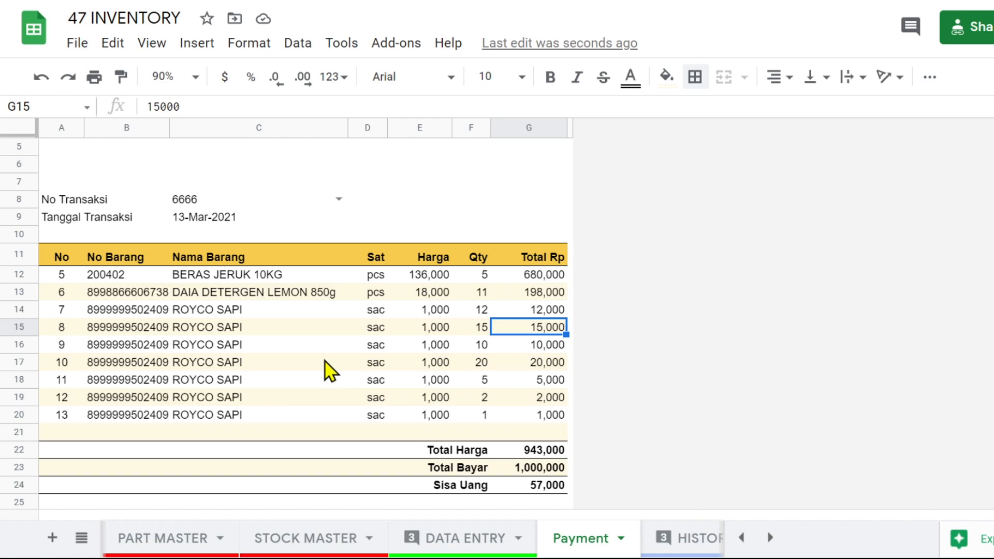
Review the receipt layout from the title down to the totals, including the item query formula in B11
scroll(360, 357, "down", 3)
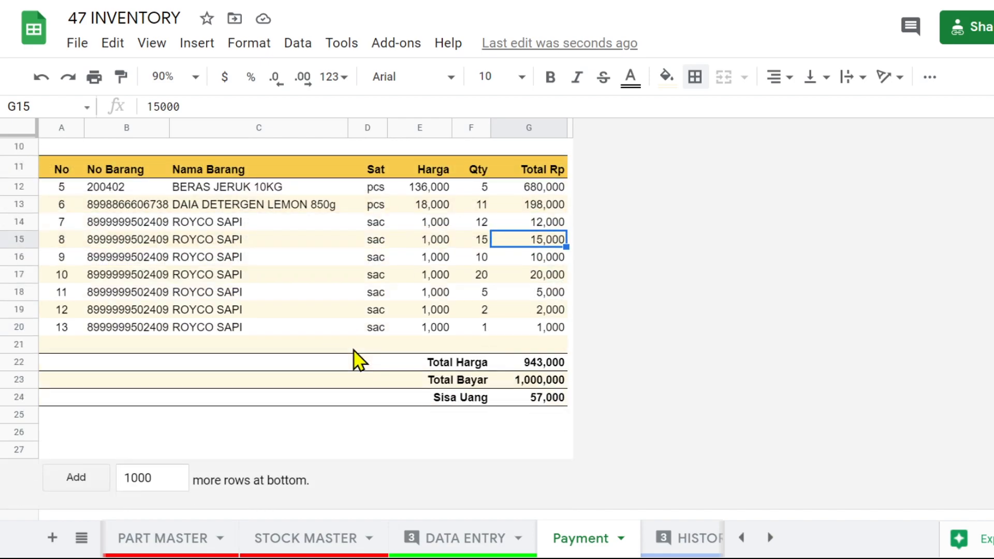
scroll(359, 359, "up", 5)
scroll(445, 368, "down", 3)
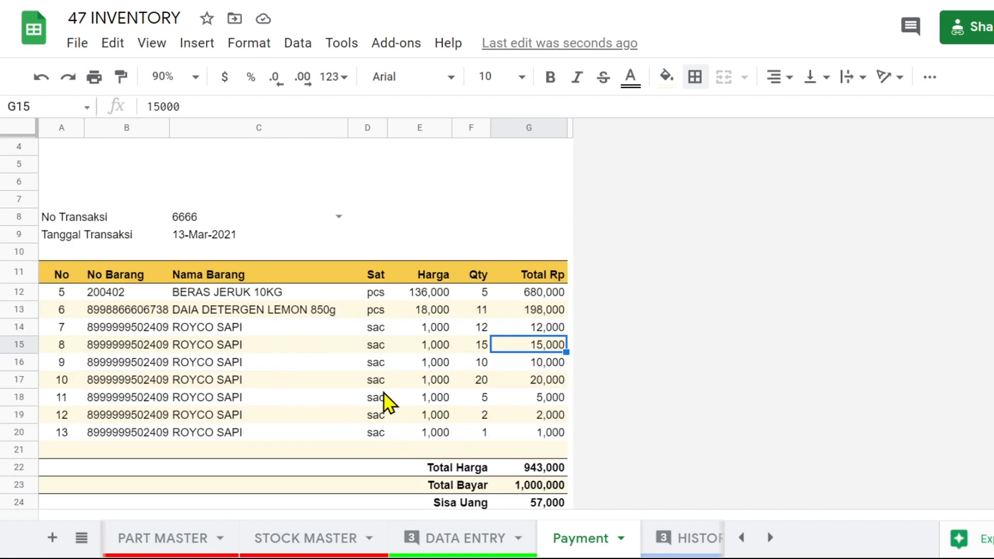
left_click(111, 279)
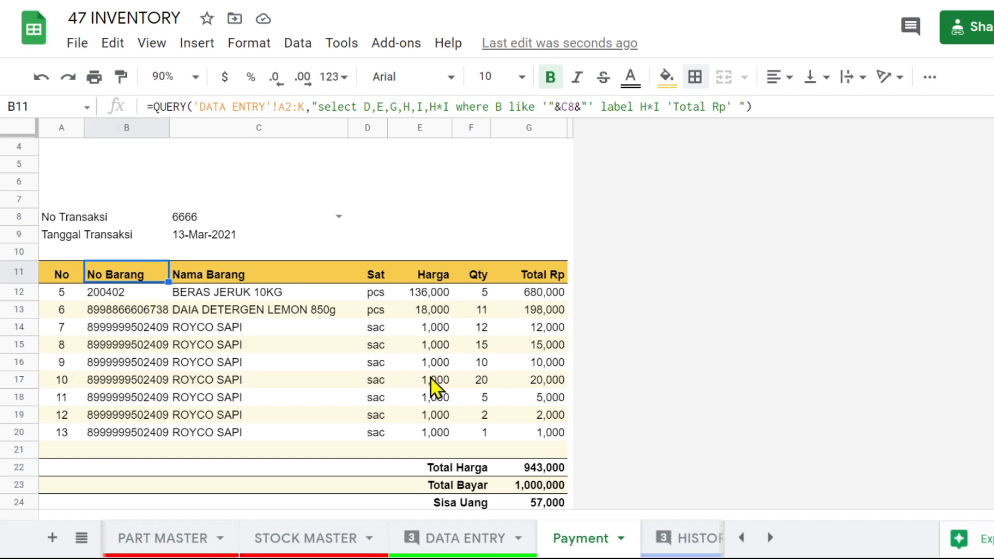
scroll(431, 378, "down", 3)
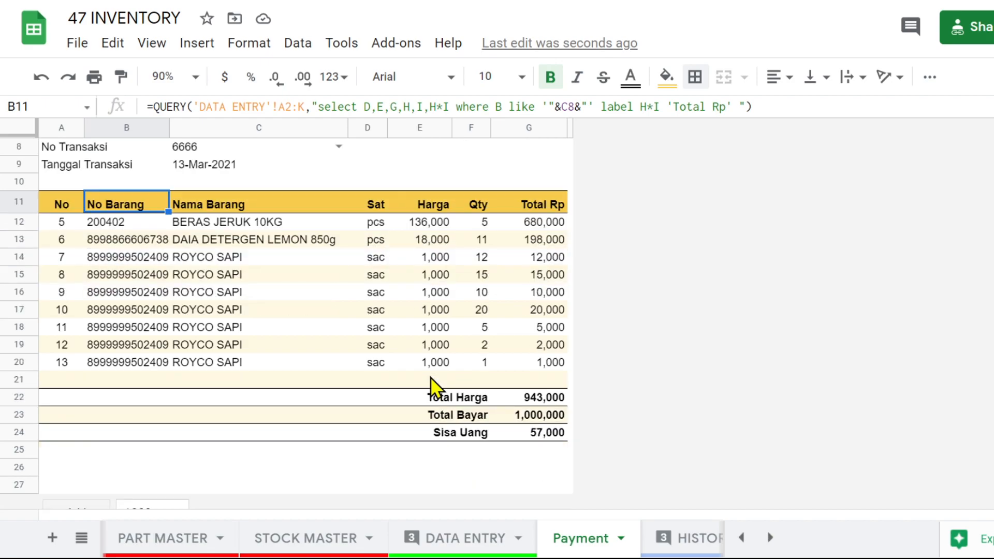
scroll(431, 381, "up", 5)
scroll(399, 382, "down", 5)
scroll(399, 406, "up", 5)
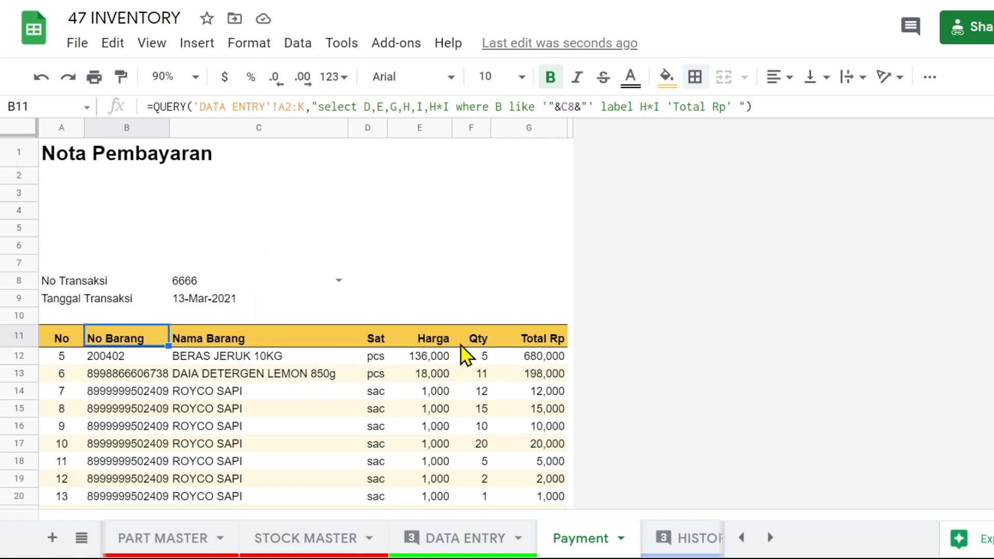
Set the paper size to A4 (8.27" x 11.69") in the print settings and return to the sheet
key("ctrl+p")
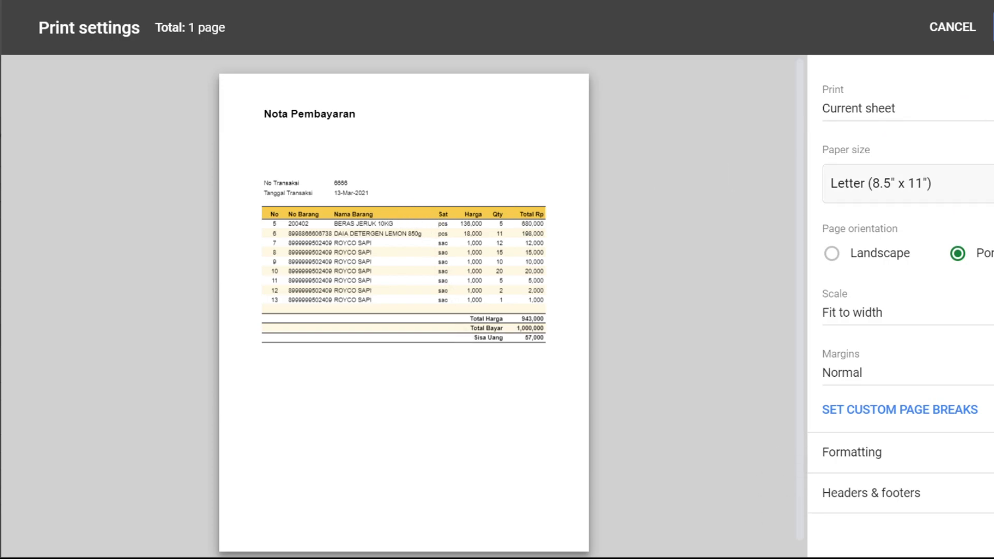
left_click(984, 183)
left_click(870, 392)
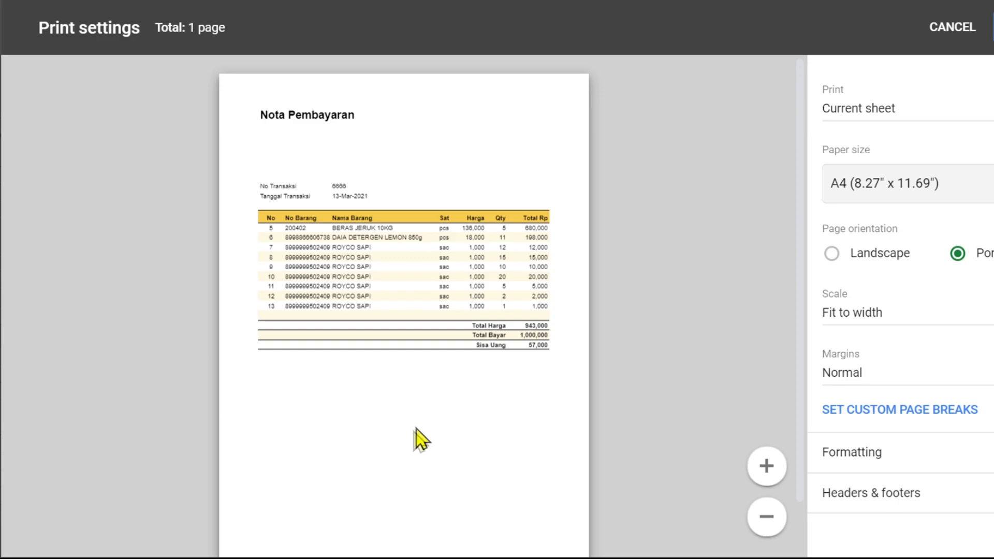
key("Escape")
Check the receipt in the A4 print preview and return to the sheet
scroll(421, 254, "down", 3)
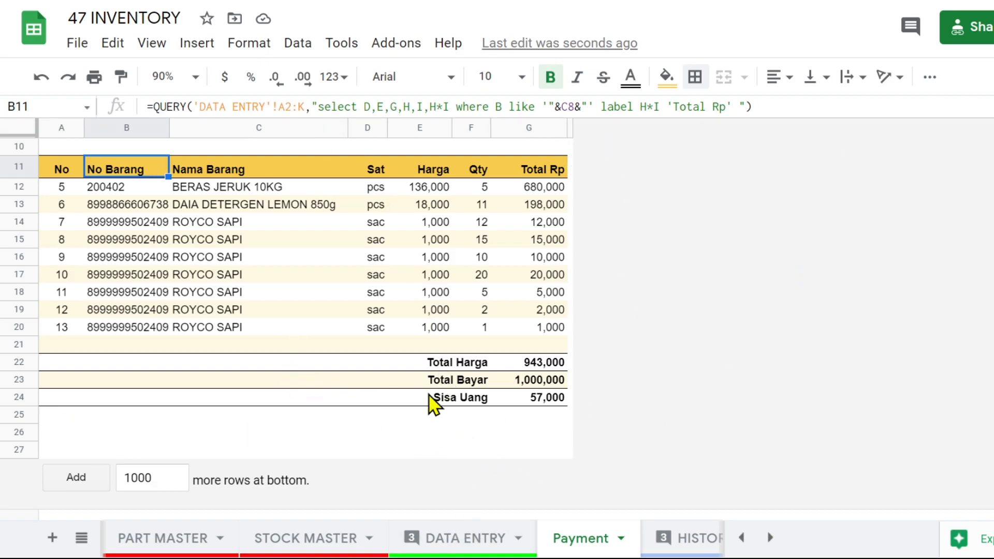
key("ctrl+p")
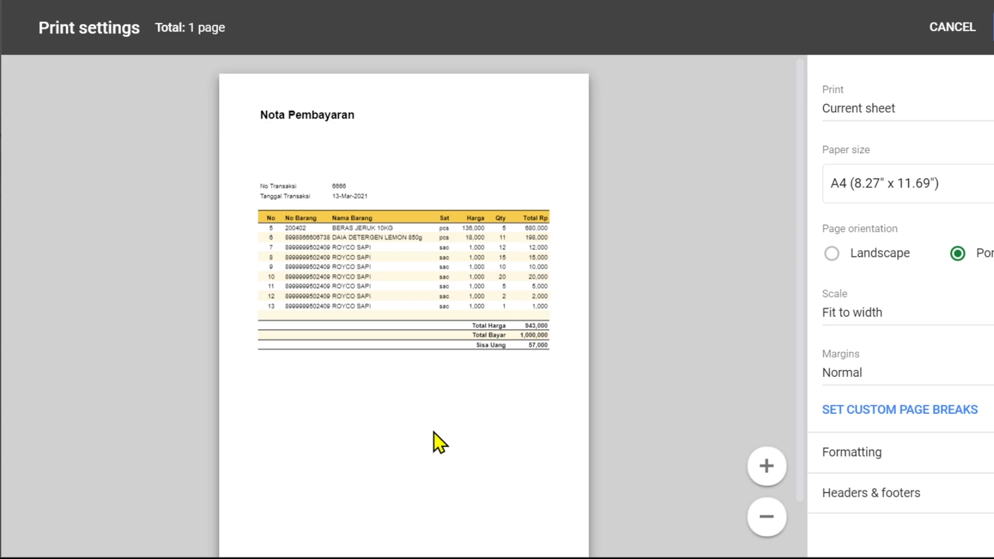
scroll(434, 435, "down", 1)
scroll(432, 430, "up", 1)
key("Escape")
Enter the label "No Pelanggan" in cell A7 above the transaction number label
left_click(66, 237)
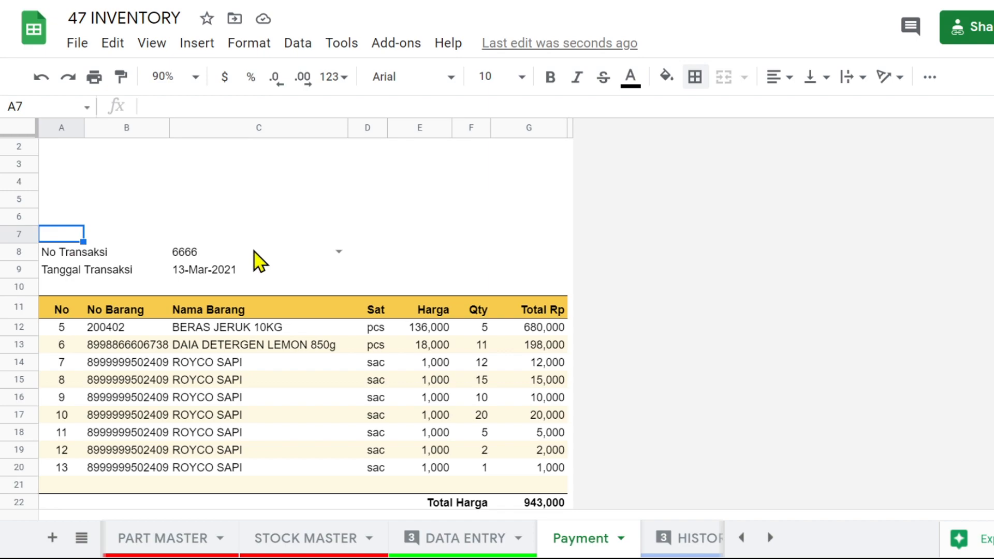
type("N")
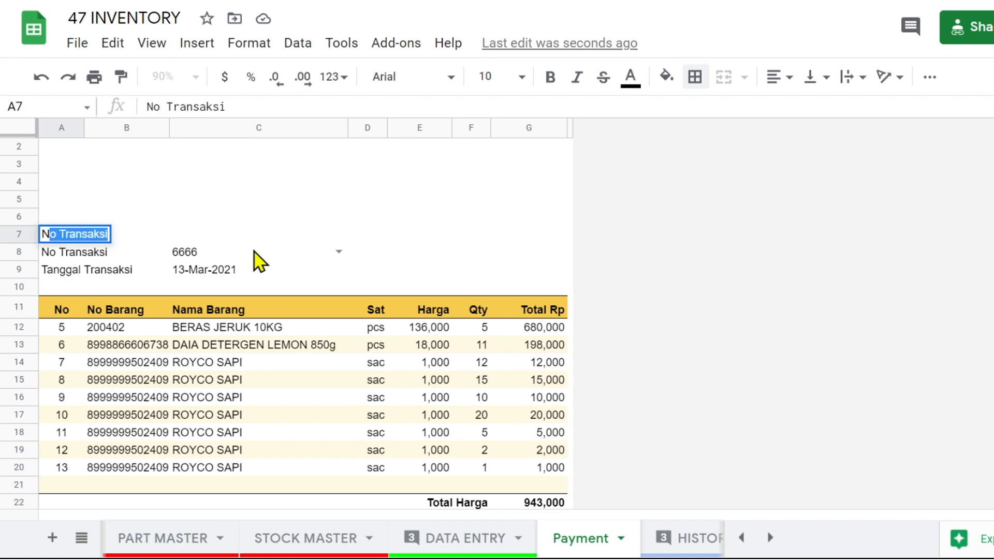
type("o Pelanggan")
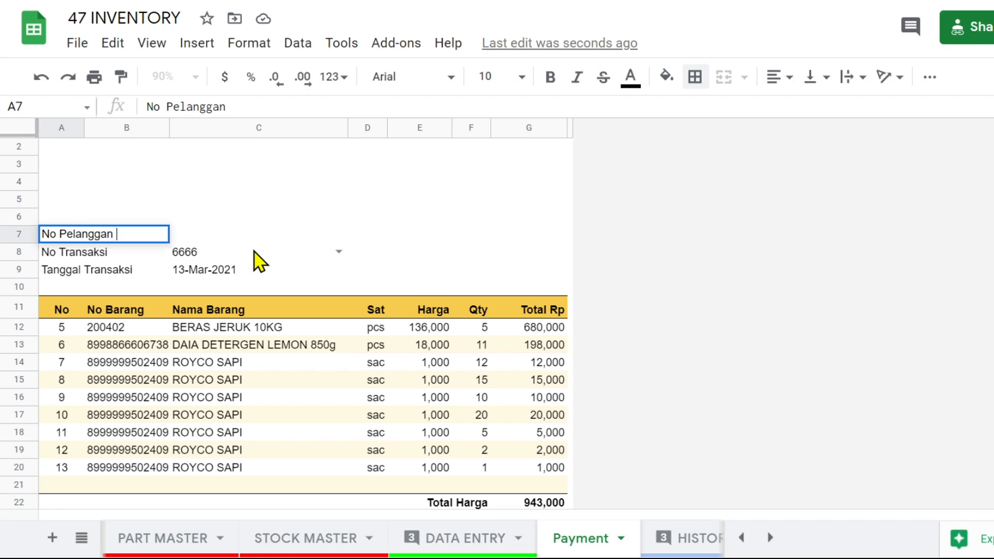
key("Return")
Copy the transaction date formula from C9 into cell C7 beside the No Pelanggan label
key("Up")
key("Right")
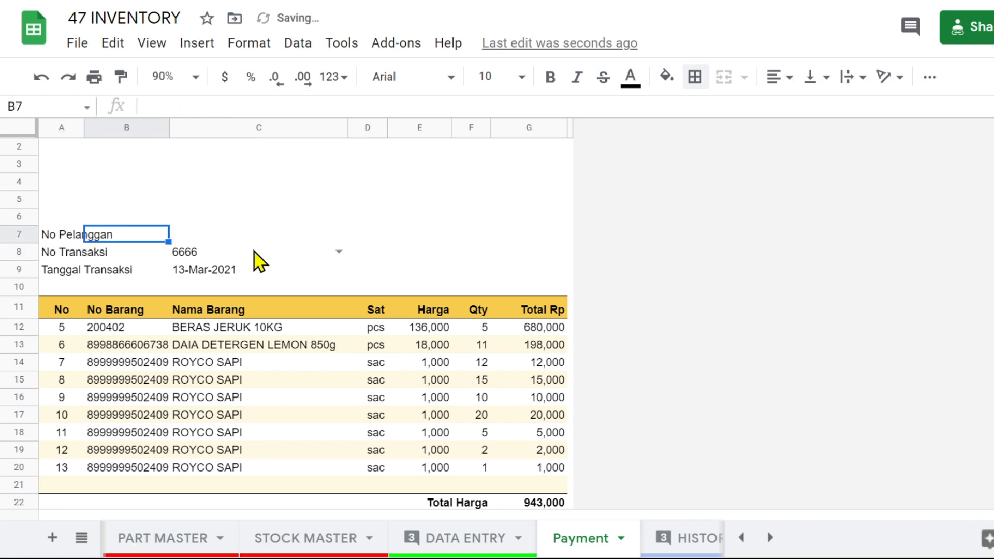
key("Right")
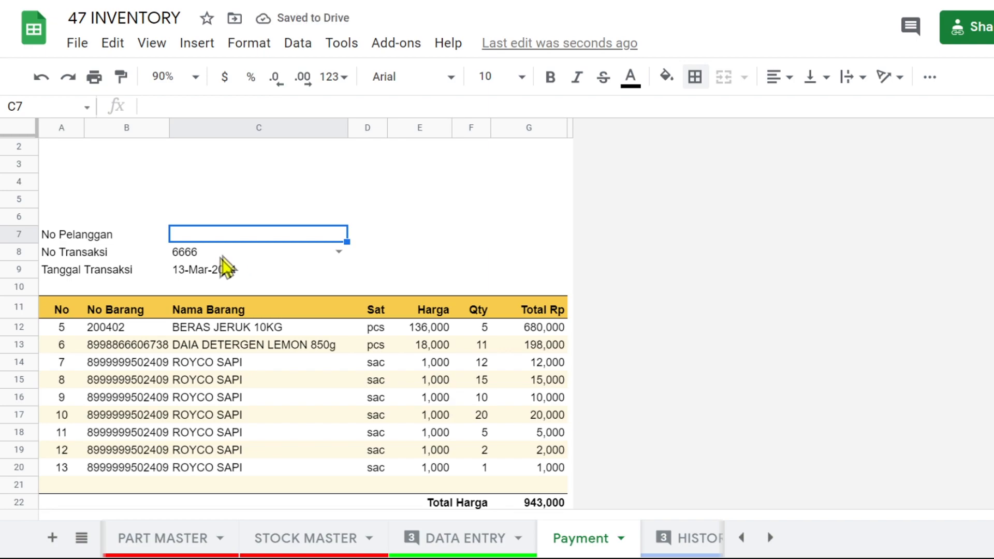
left_click(197, 270)
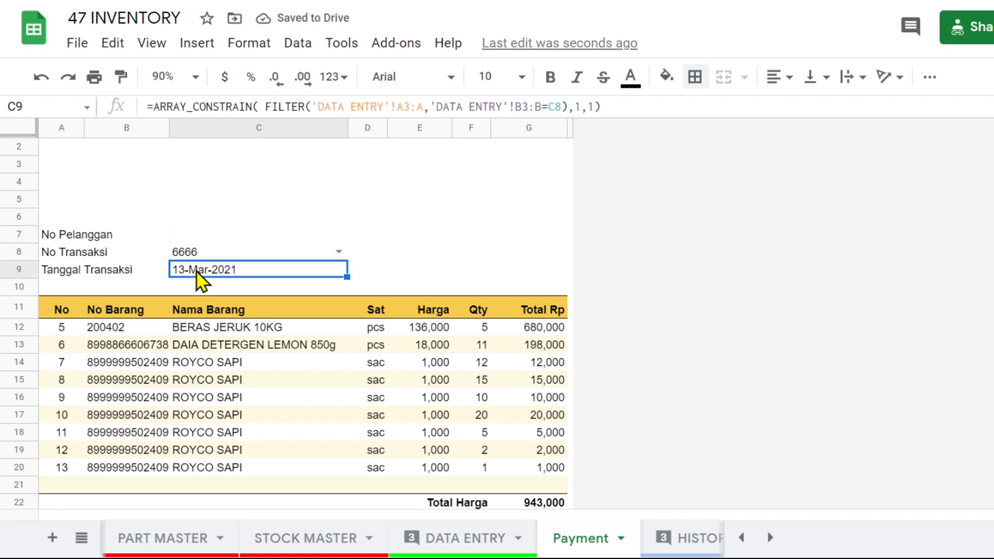
key("ctrl+c")
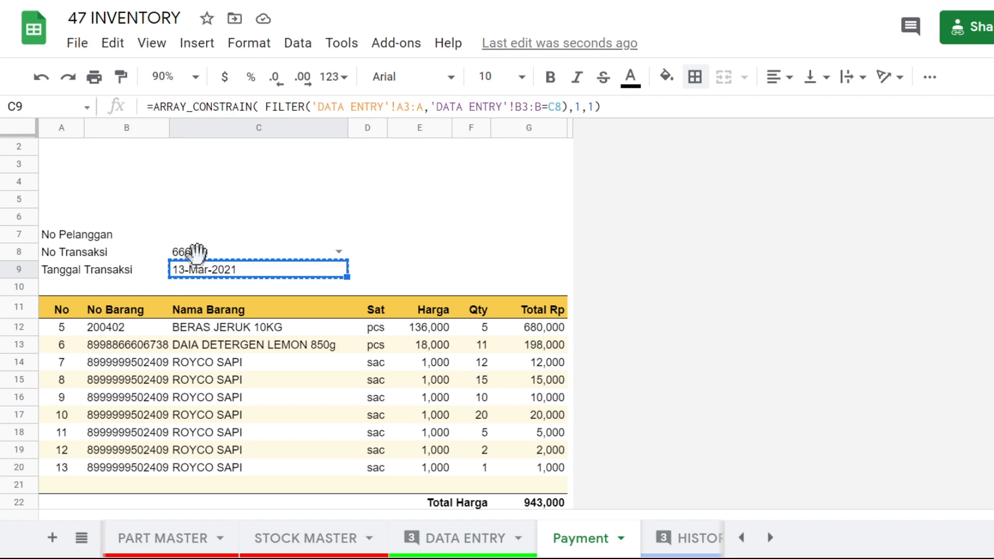
left_click(195, 235)
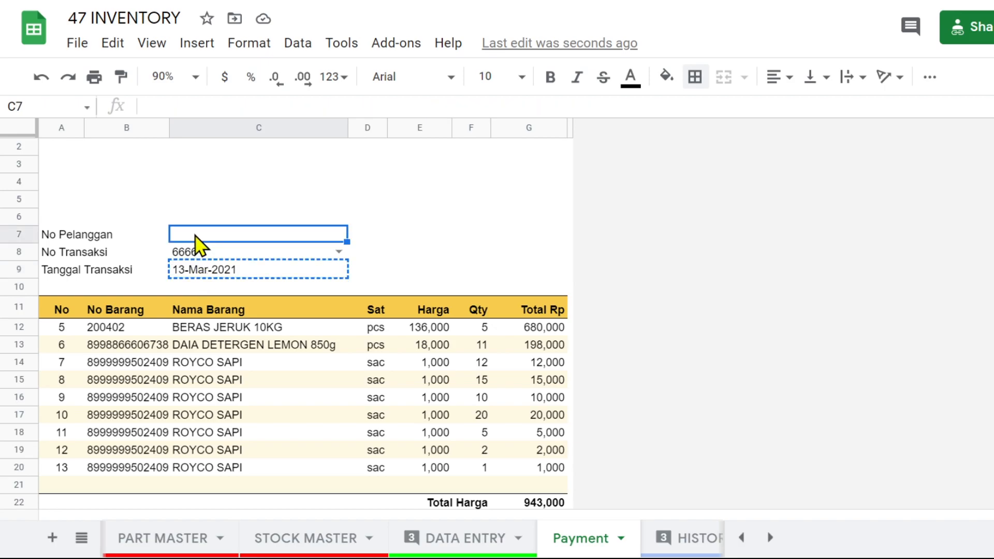
key("ctrl+v")
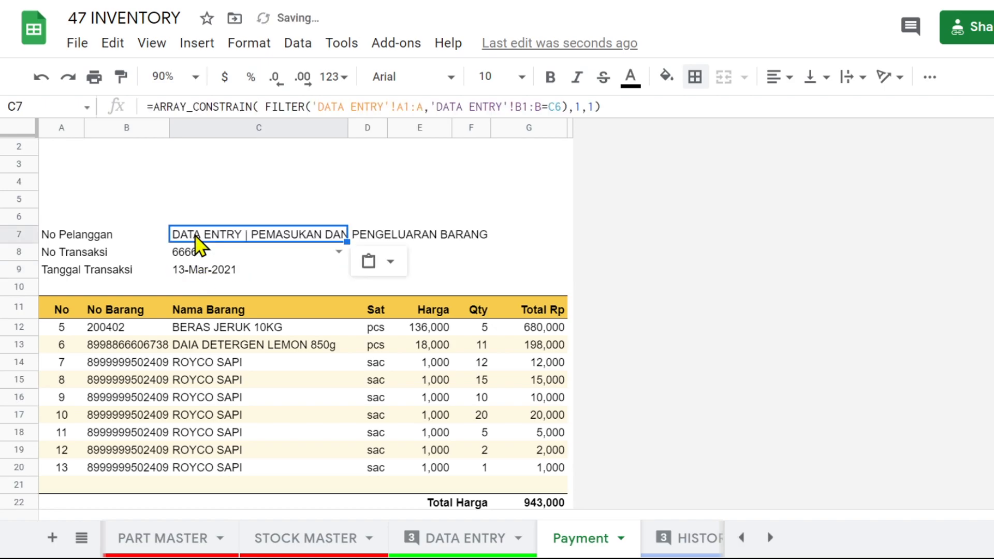
Check the Customer column on the DATA ENTRY sheet and change the FILTER range in C7 to 'DATA ENTRY'!C1:C
left_click(204, 273)
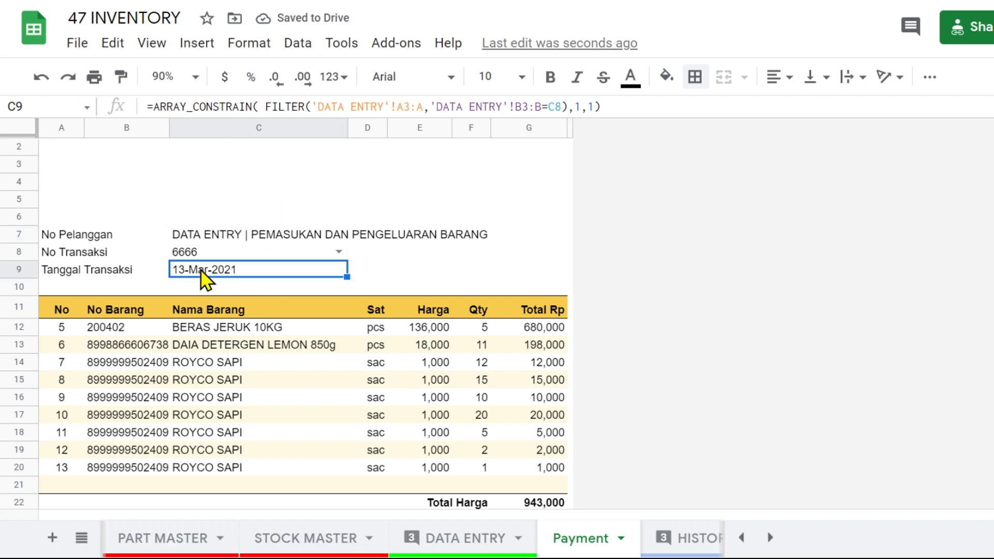
left_click(472, 544)
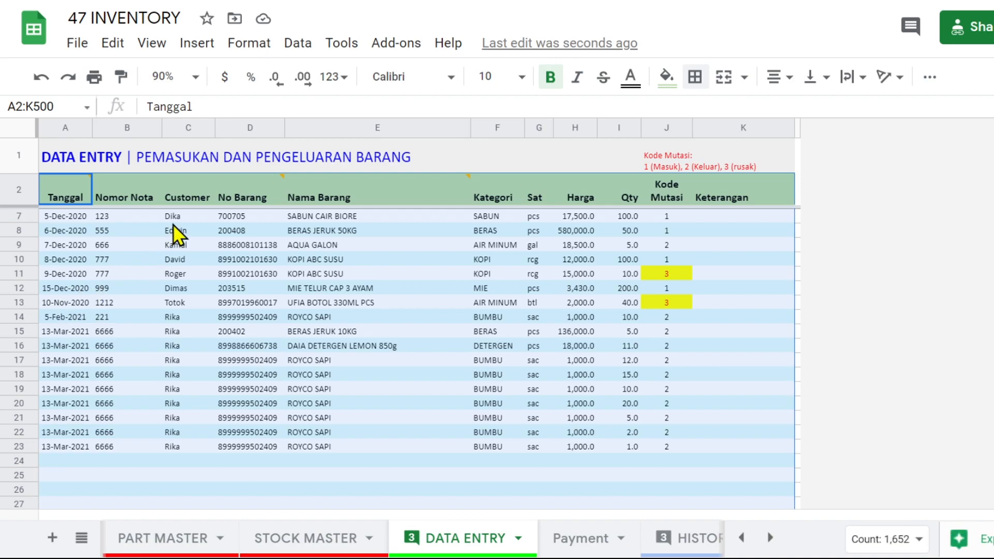
left_click(591, 544)
left_click(266, 236)
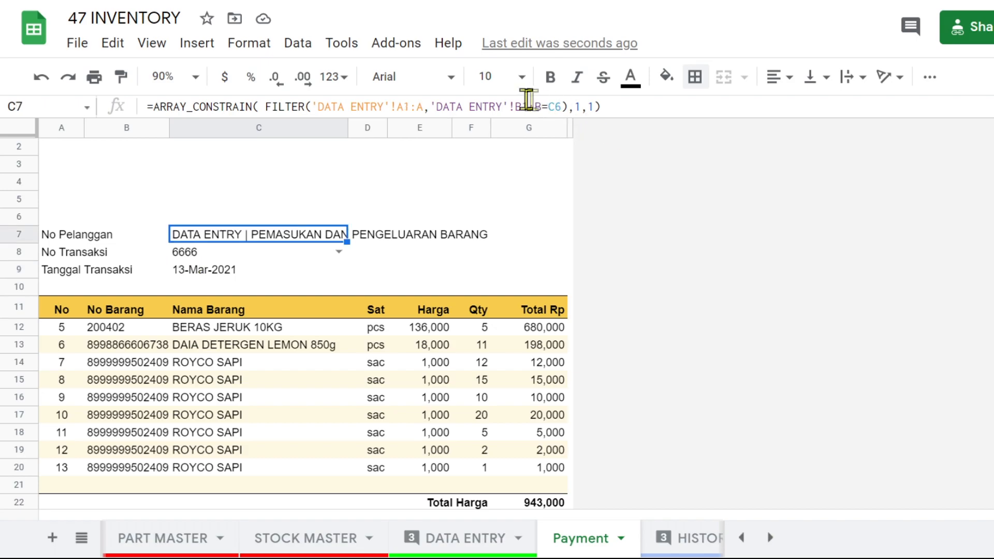
left_click(399, 106)
key("Delete")
type("c")
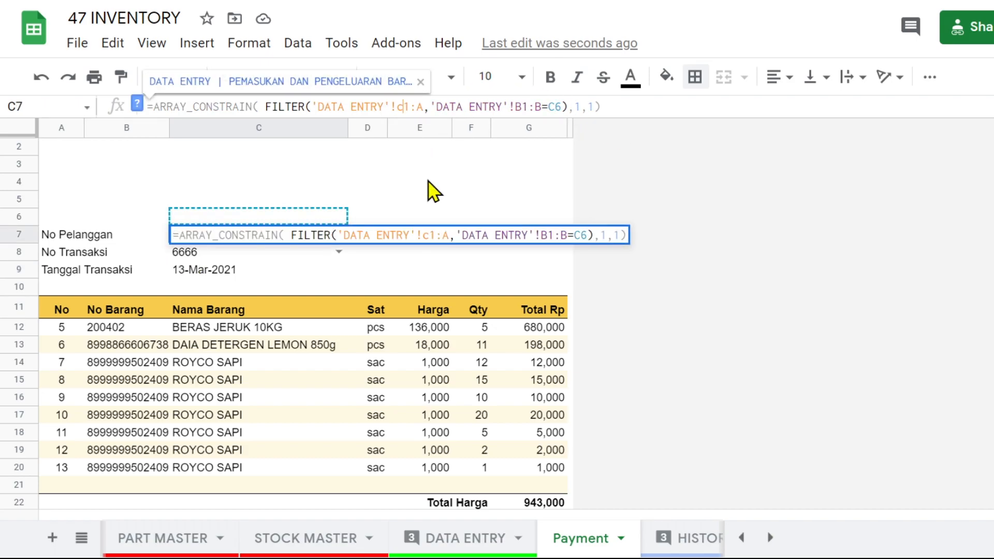
Point the FILTER condition in C7 to the transaction number cell $C$8
key("Escape")
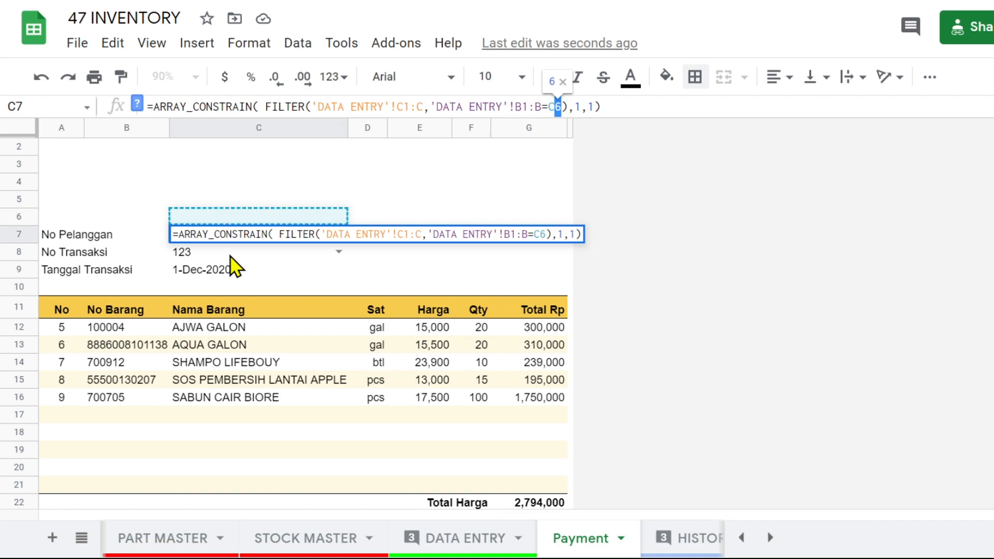
type("8")
key("Return")
key("Down")
key("Down")
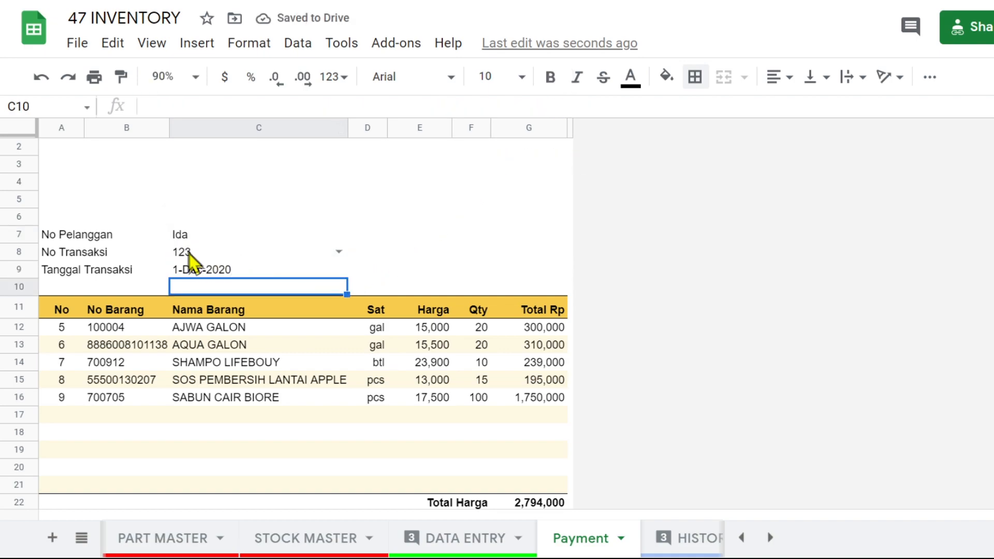
Test the customer lookup in C7 by choosing two different transaction numbers in C8, ending on the one dated 13-Mar-2021
left_click(338, 251)
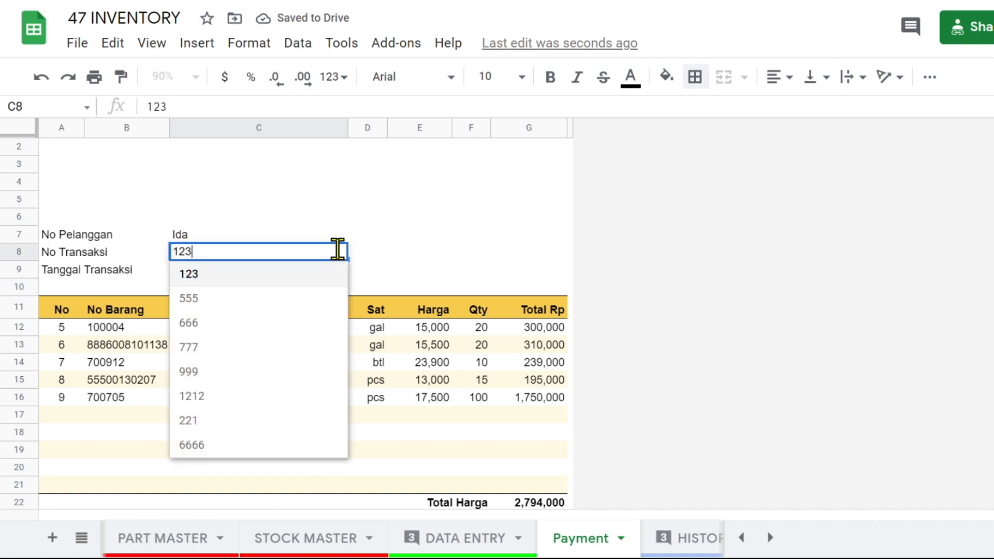
left_click(239, 299)
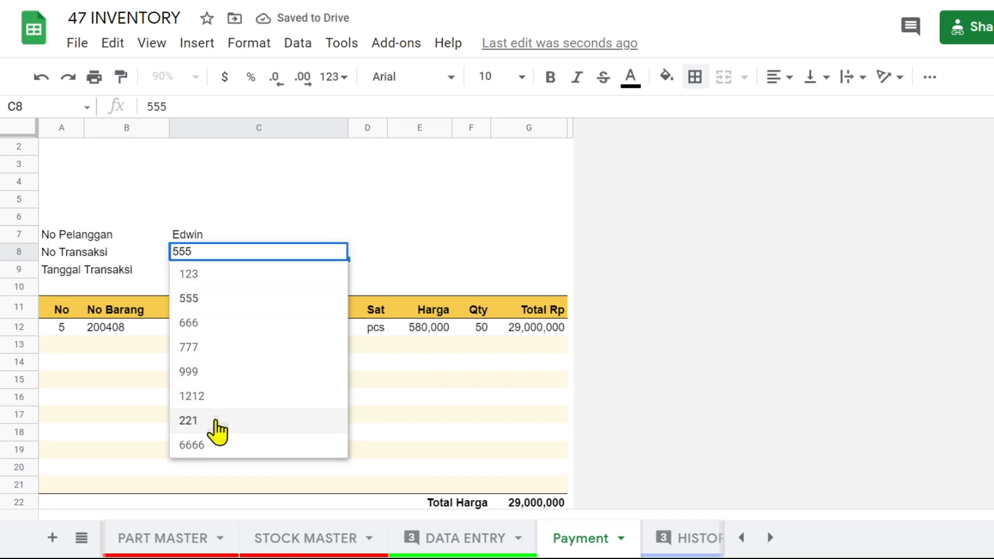
left_click(217, 444)
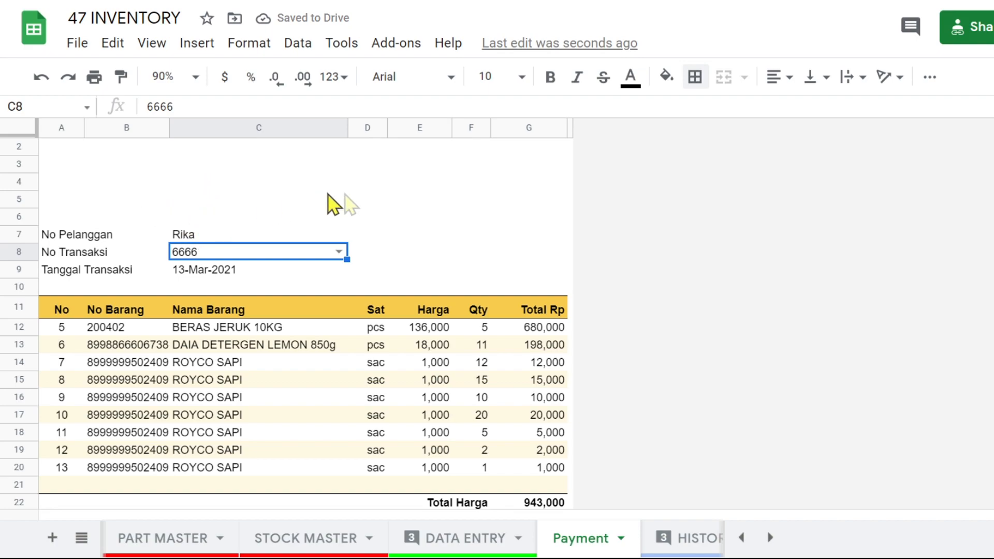
left_click(197, 234)
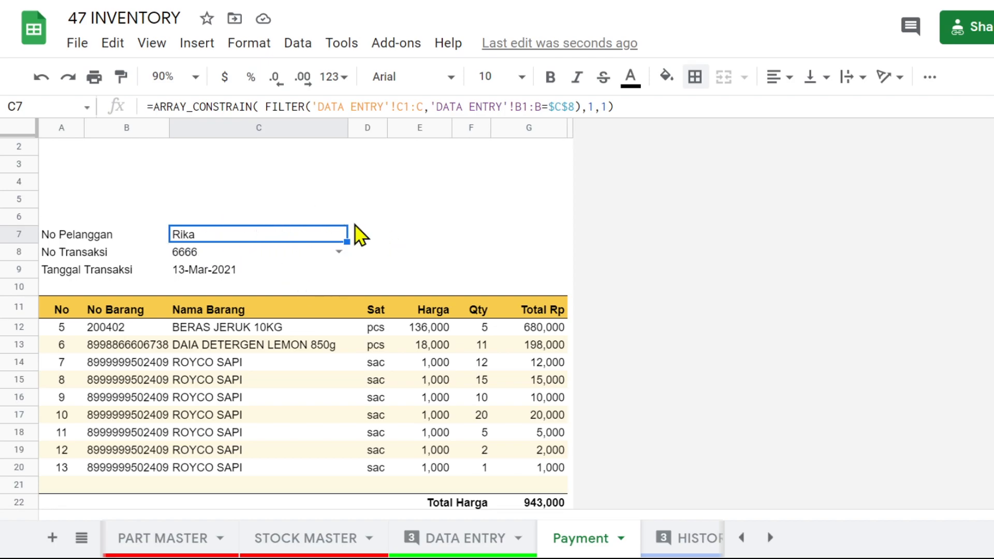
Fill the transaction number cell C8 with yellow
left_click(179, 253)
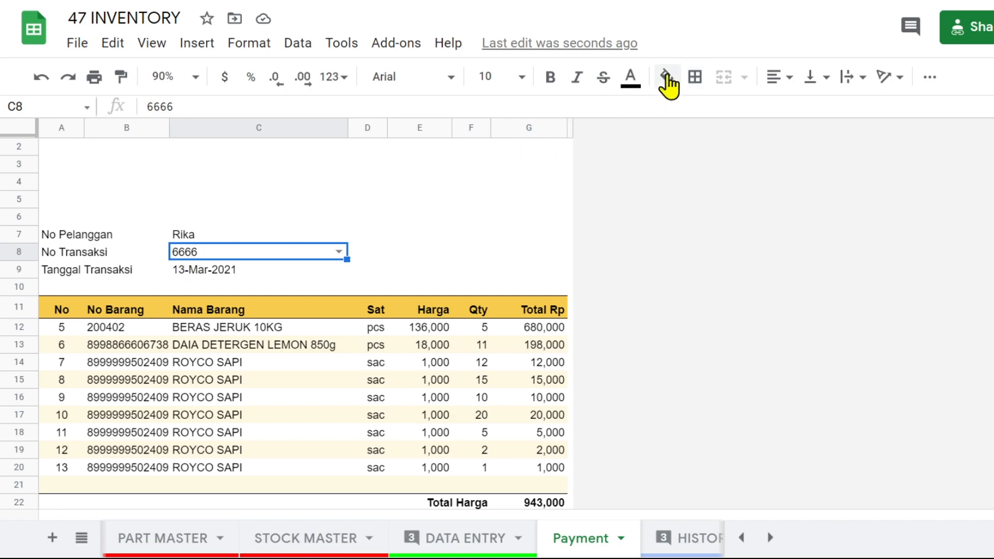
left_click(667, 78)
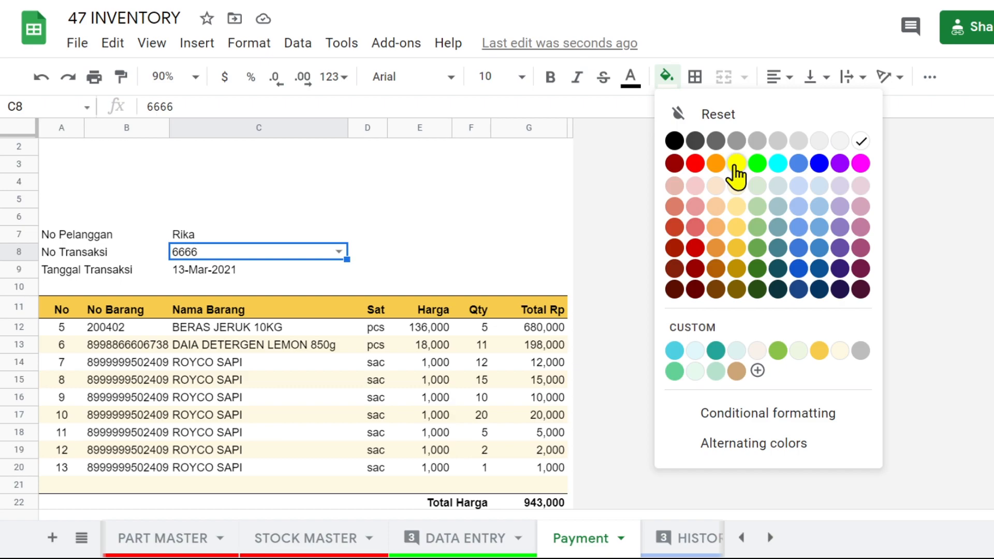
left_click(736, 164)
left_click(570, 234)
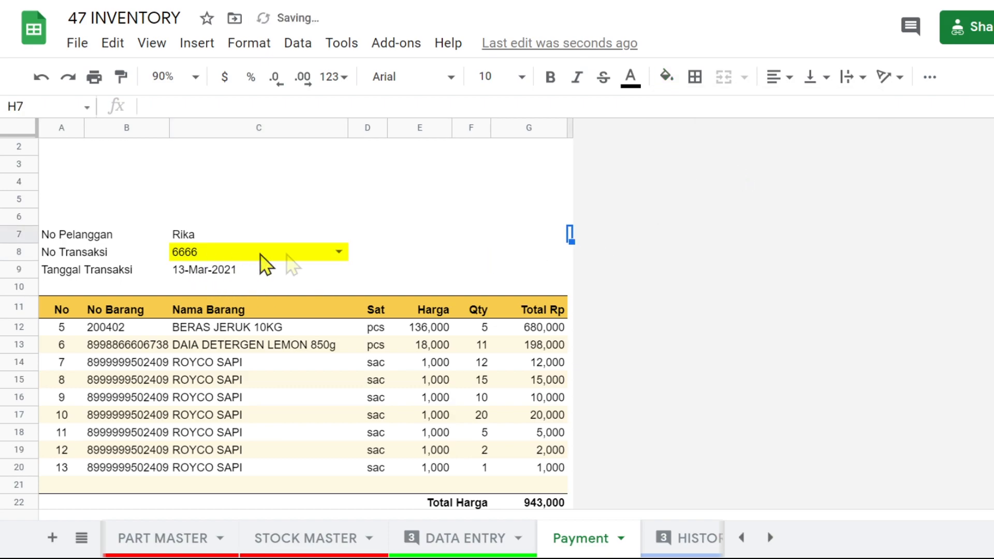
Choose the transaction dated 10-Nov-2020 in C8 and check its item rows and totals on the receipt
left_click(339, 252)
left_click(209, 397)
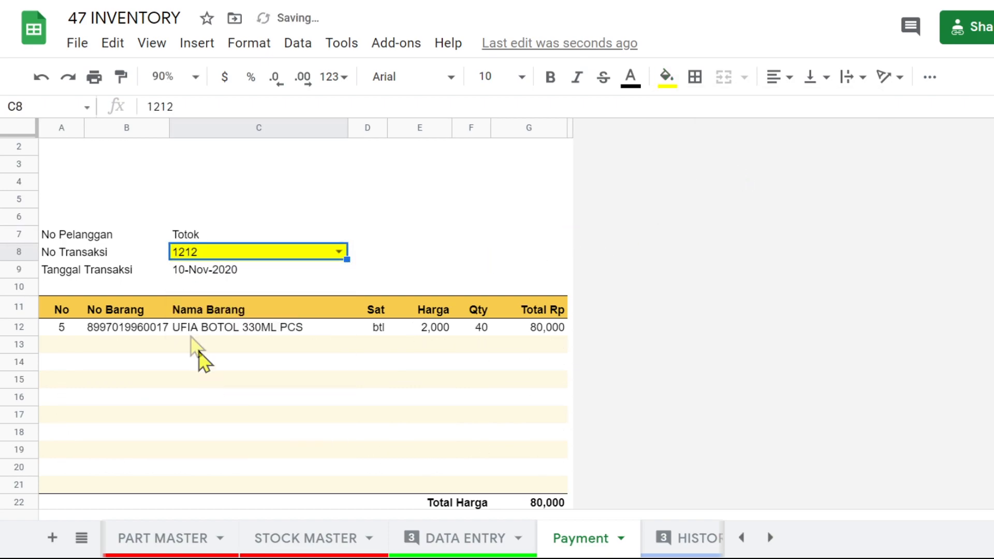
scroll(517, 352, "down", 3)
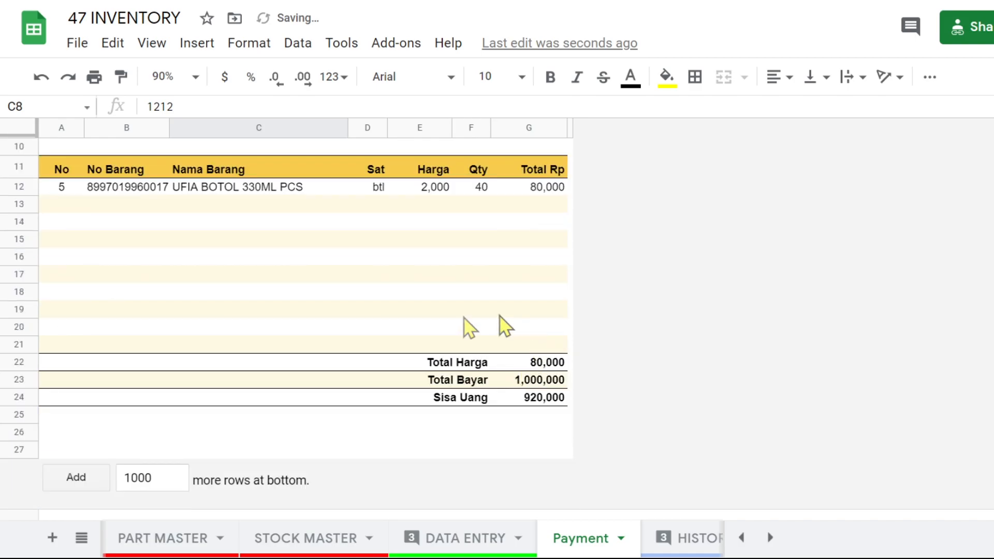
scroll(370, 271, "up", 3)
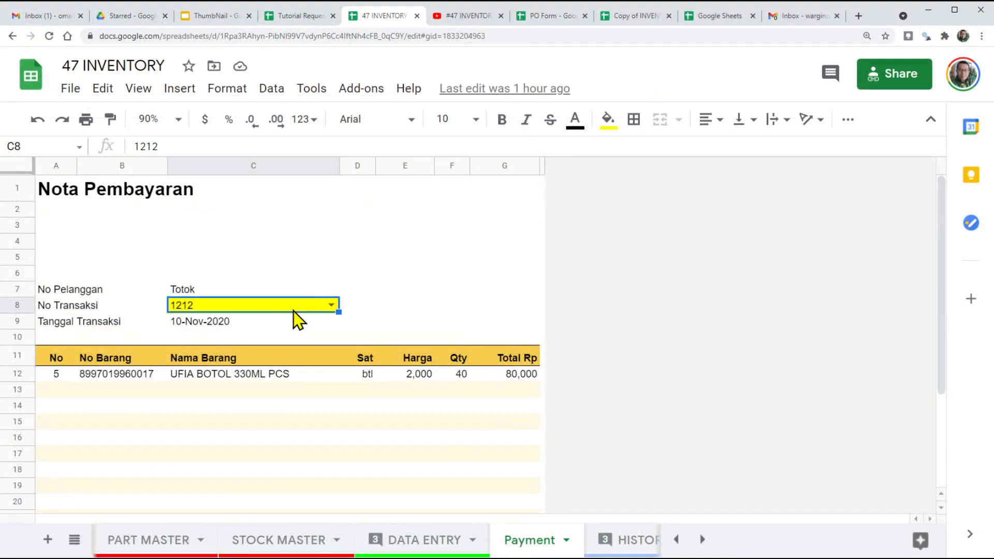
Change the row offset in the A11 numbering formula to row(B12:B)-11
left_click(52, 377)
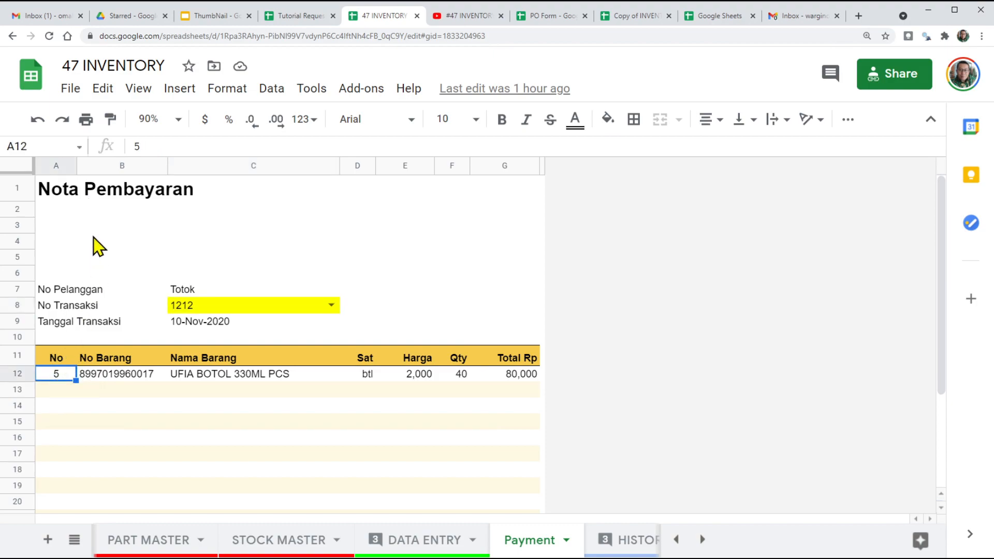
left_click(61, 361)
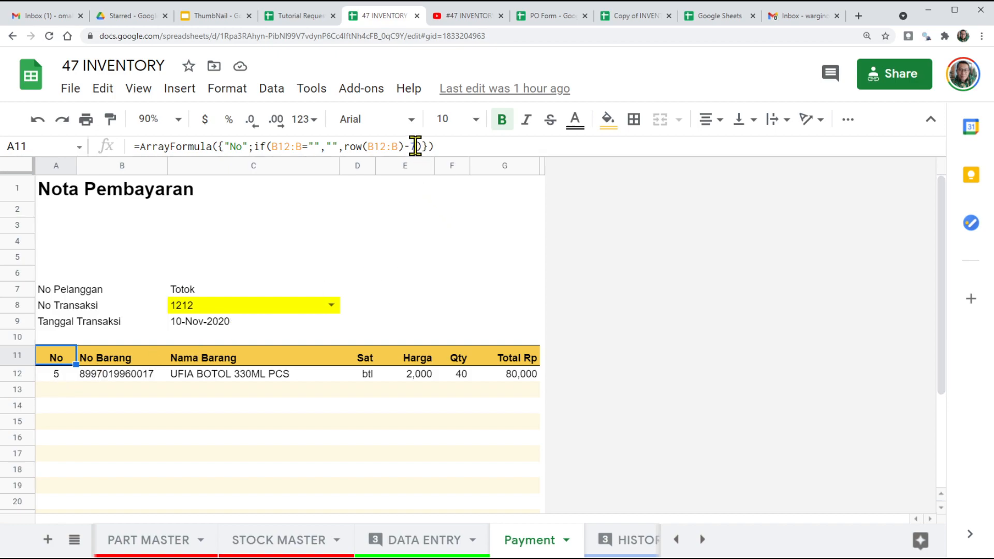
left_click(418, 146)
key("BackSpace")
type("11")
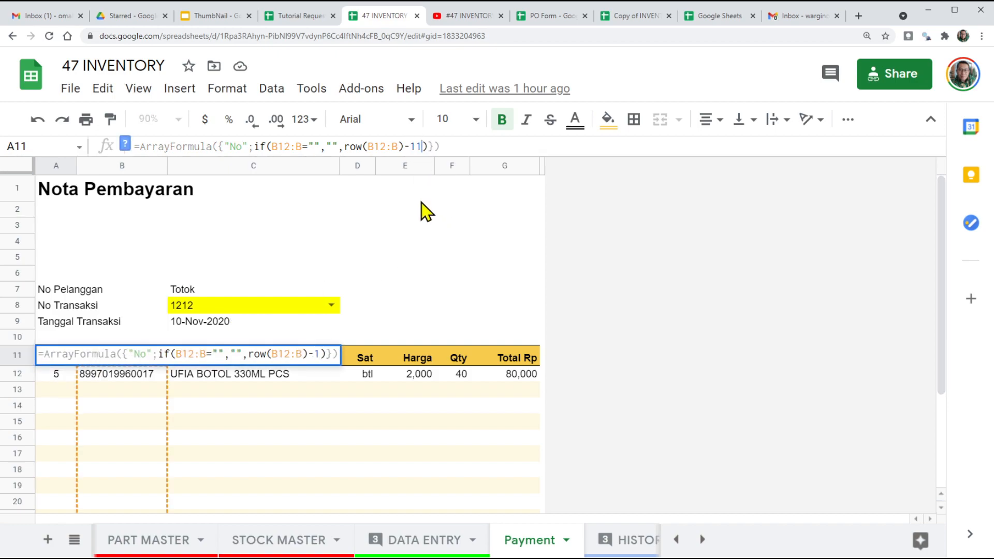
key("Return")
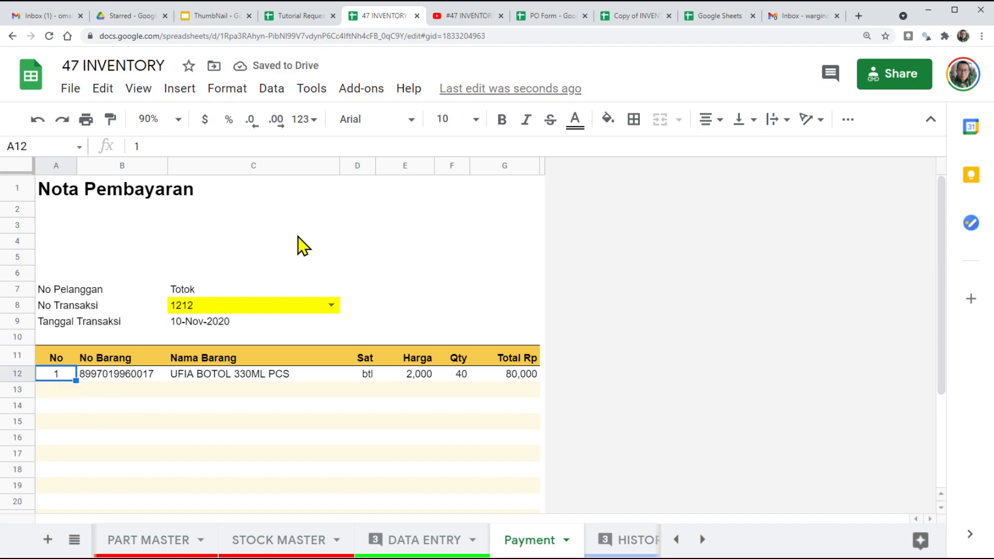
Enter =row() in E1 and fill the formula down to E6 to demonstrate row numbers
left_click(409, 198)
type("=")
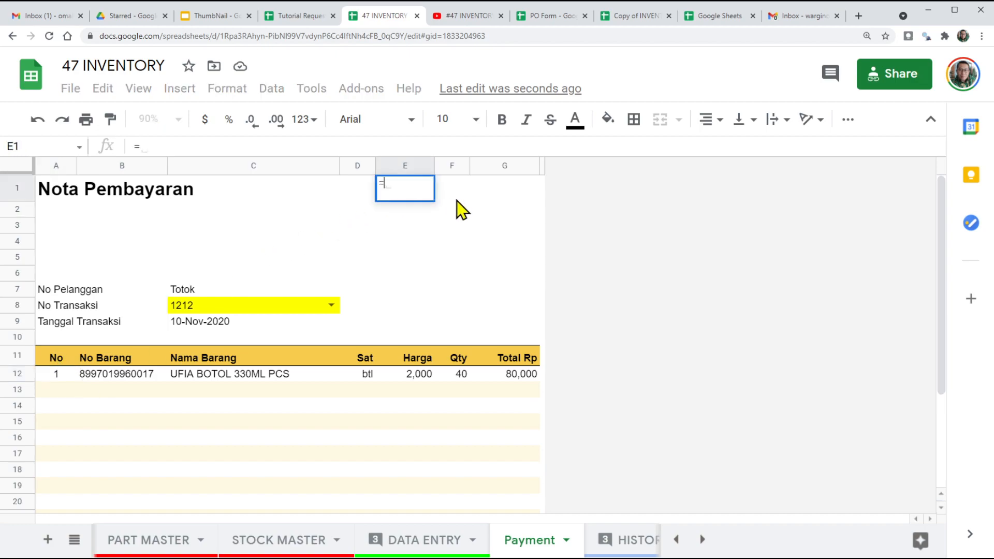
type("row")
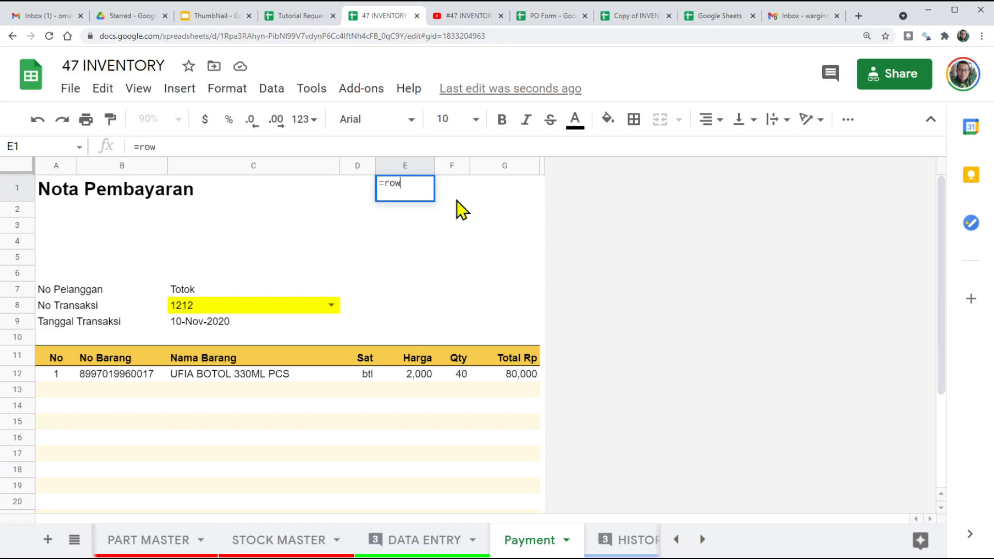
type("()")
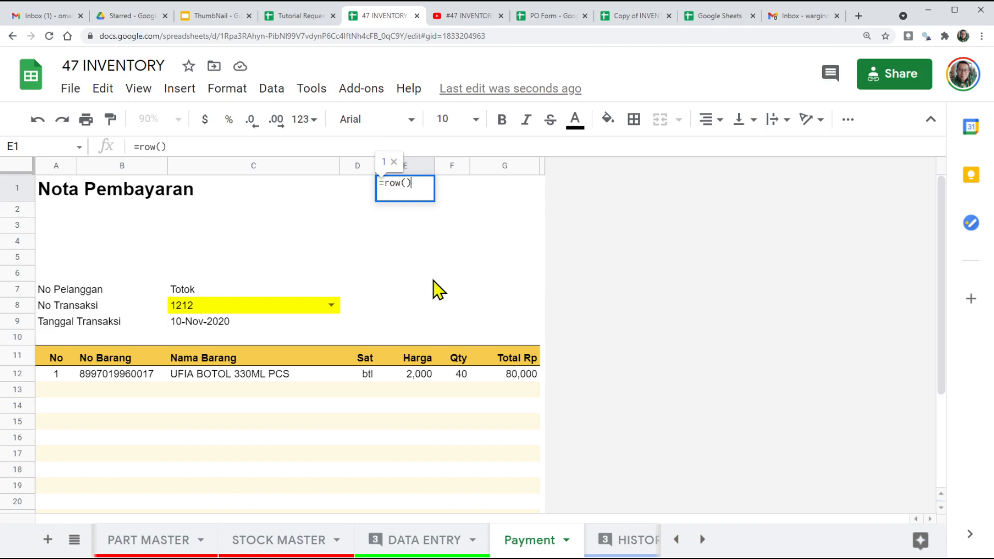
key("Return")
left_click(422, 198)
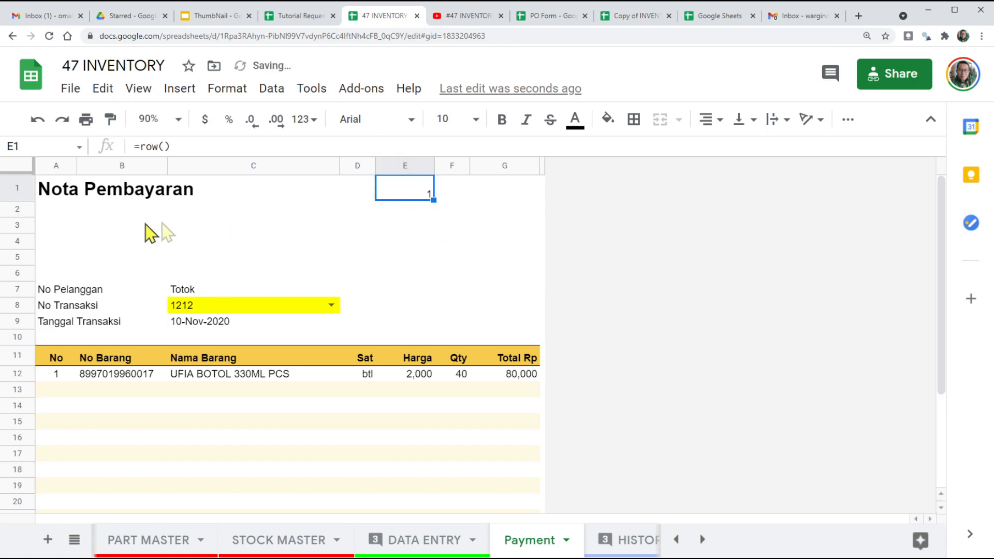
left_click_drag(434, 200, 436, 274)
left_click(409, 276)
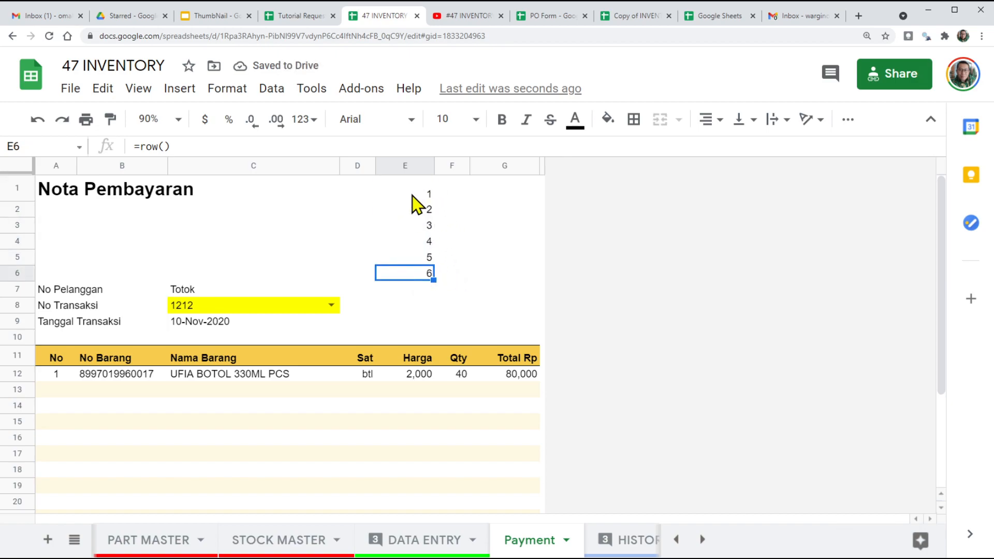
Clear the demonstration row formulas from E1:E7
left_click(58, 382)
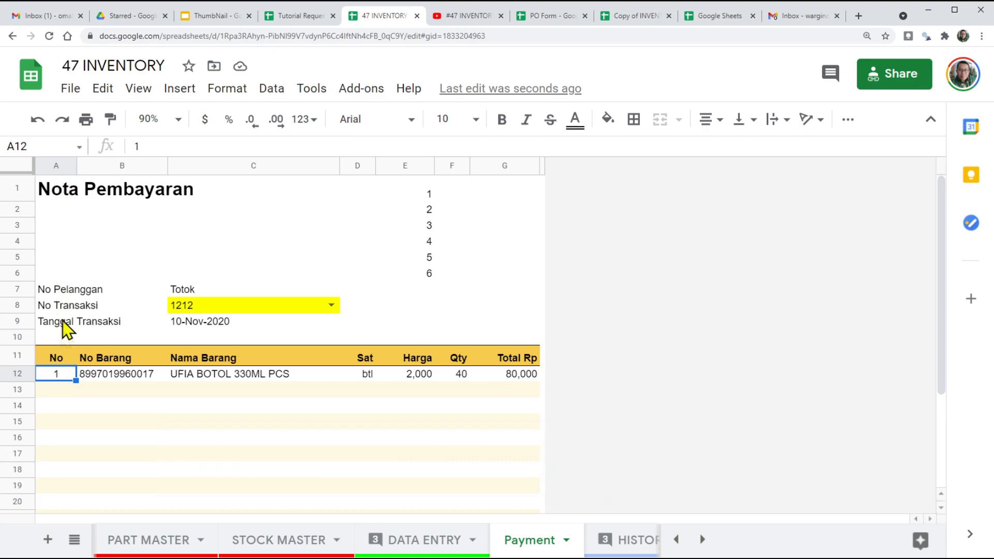
left_click_drag(424, 197, 430, 299)
key("Delete")
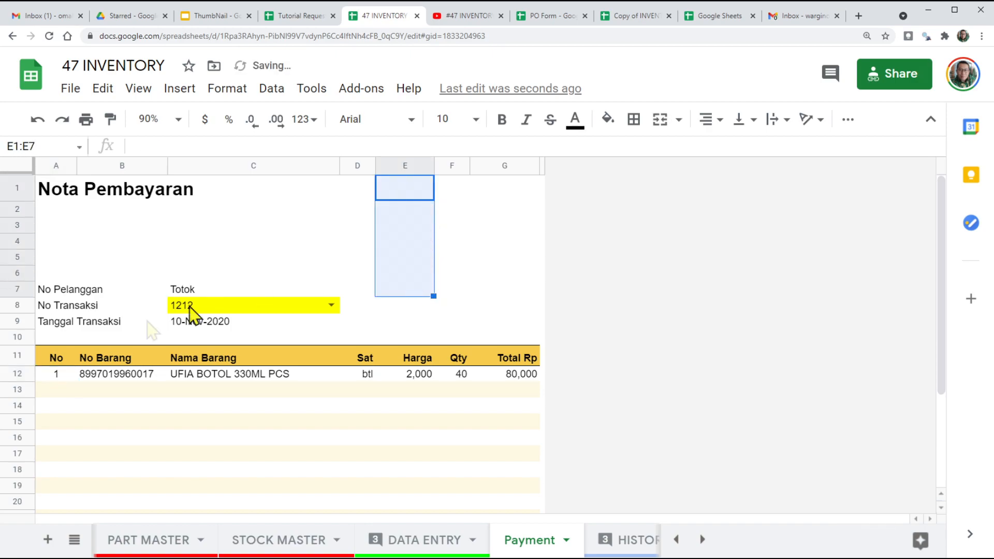
Review the A11 numbering formula and test it by choosing the transaction dated 13-Mar-2021 in C8
left_click(52, 375)
left_click(56, 360)
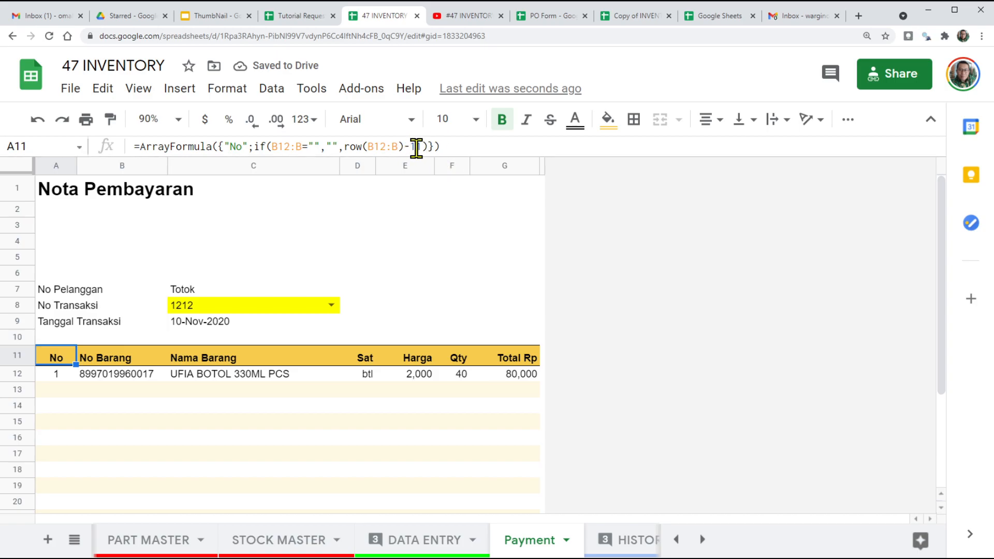
left_click(330, 305)
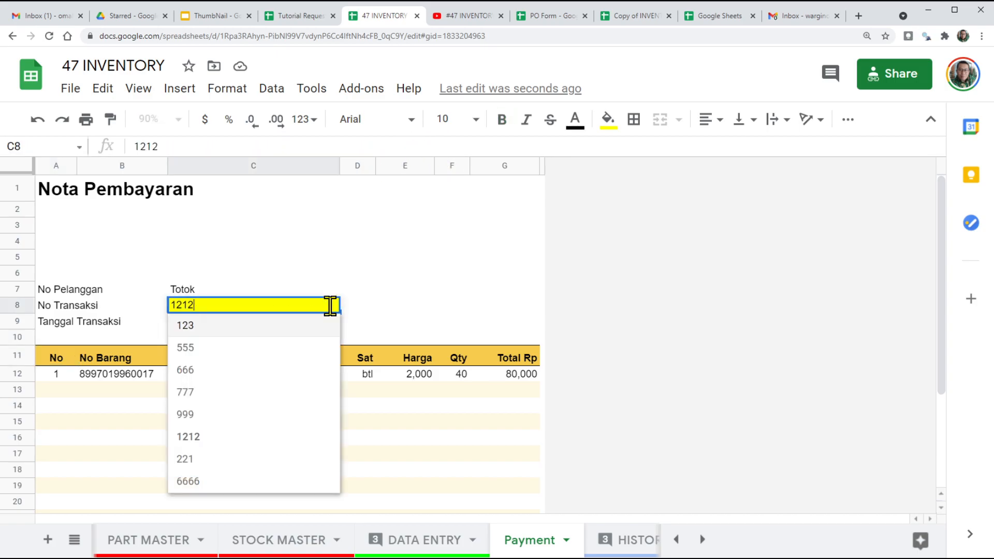
left_click(195, 481)
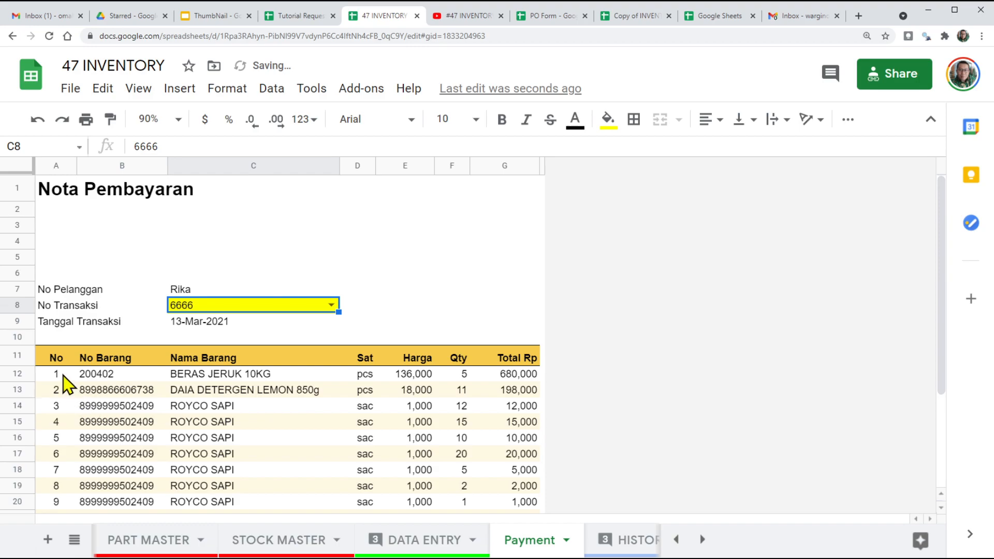
scroll(62, 458, "down", 1)
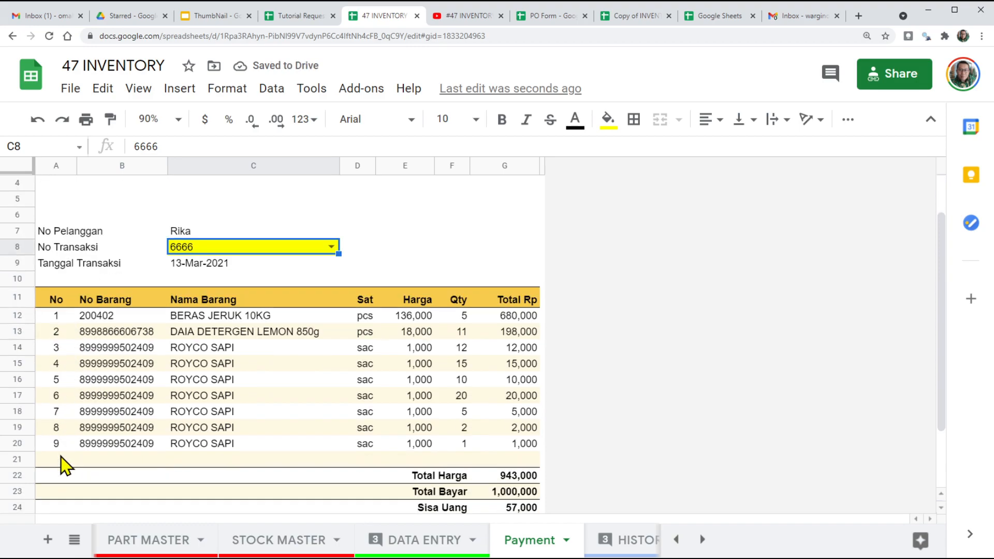
scroll(305, 410, "down", 2)
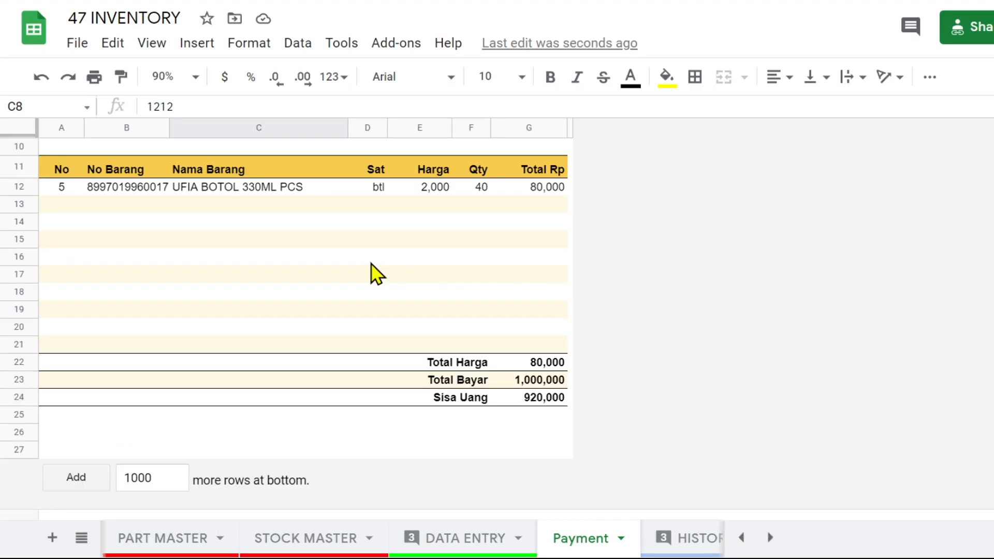
Widen the No Barang column B and the Nama Barang column C slightly
scroll(395, 295, "up", 3)
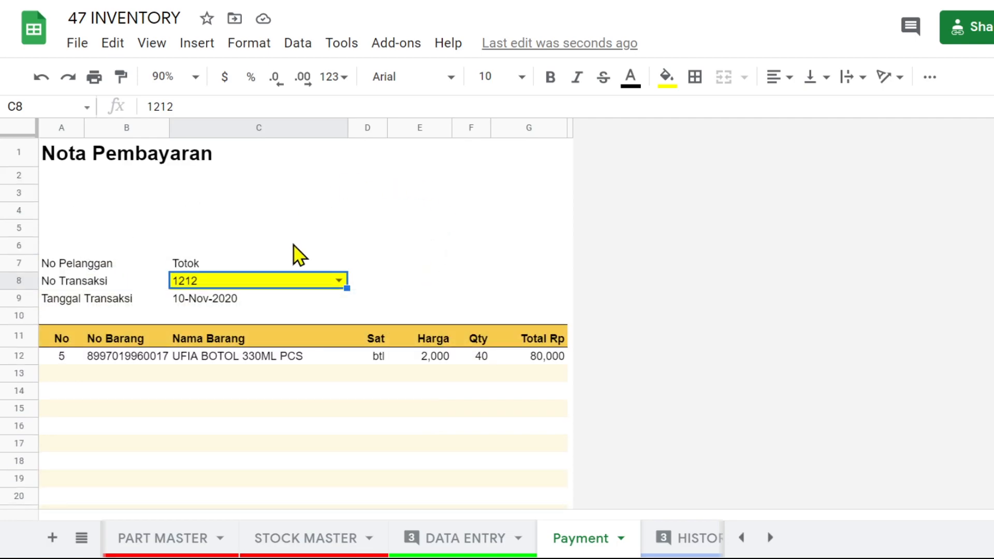
scroll(418, 341, "down", 3)
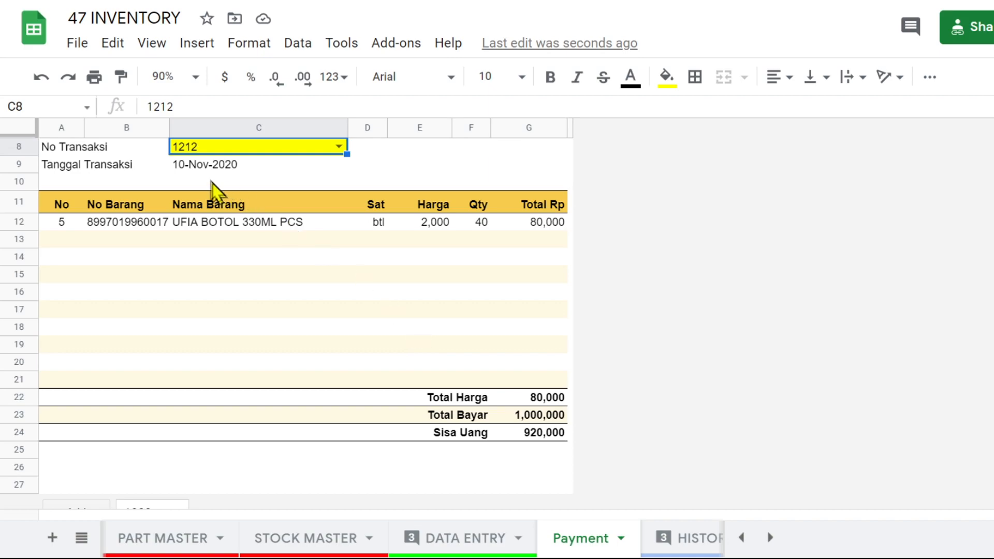
left_click_drag(167, 128, 183, 129)
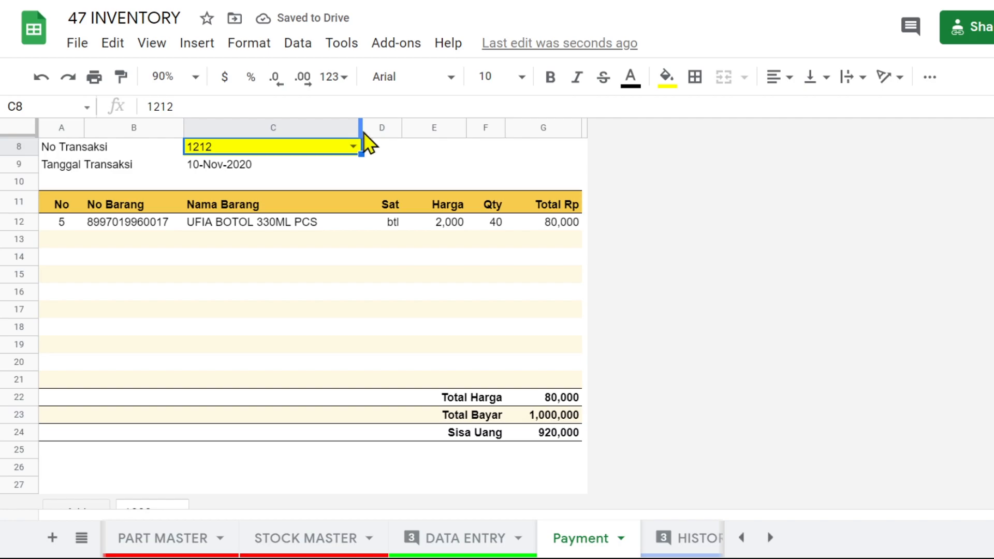
left_click_drag(361, 128, 372, 129)
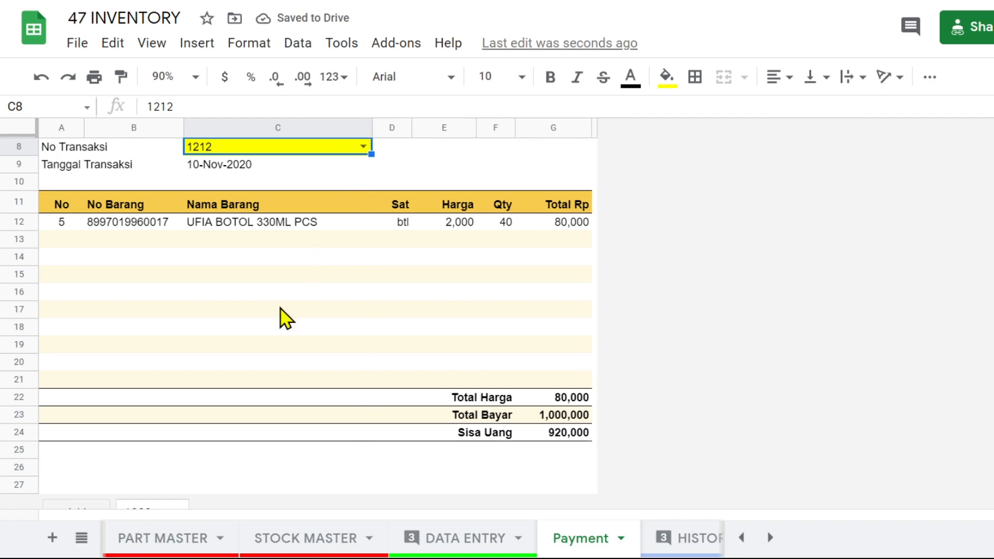
scroll(282, 319, "up", 3)
scroll(282, 318, "down", 2)
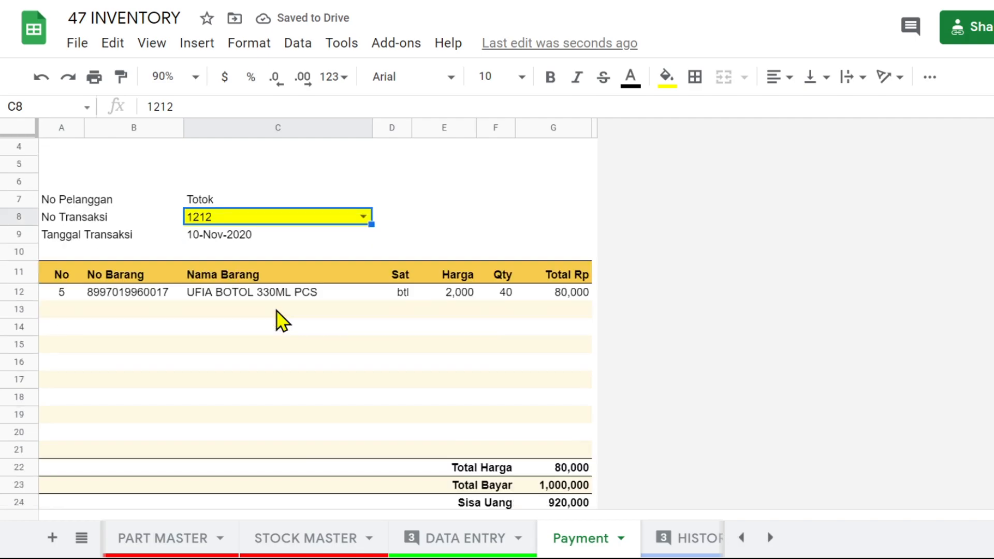
scroll(259, 317, "up", 2)
left_click(234, 316)
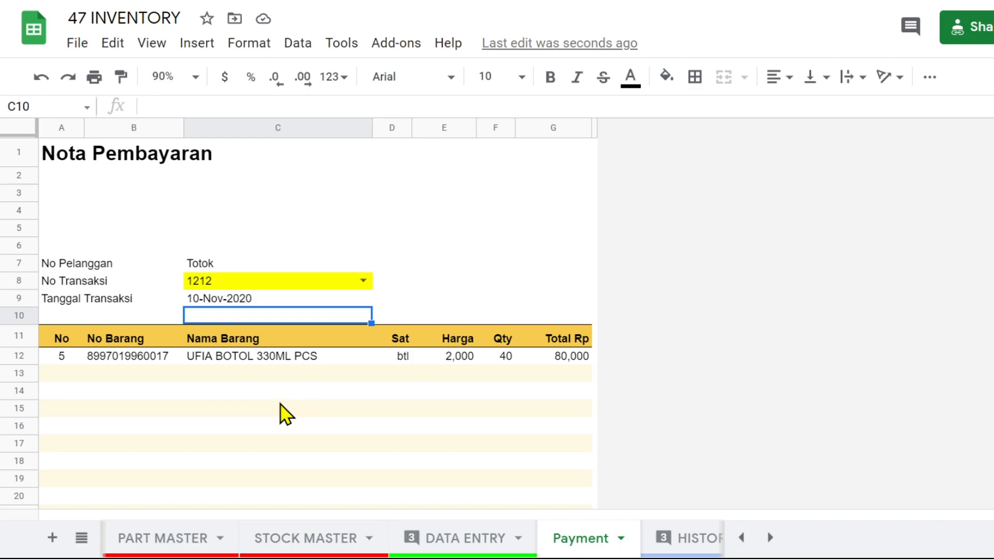
scroll(269, 372, "down", 3)
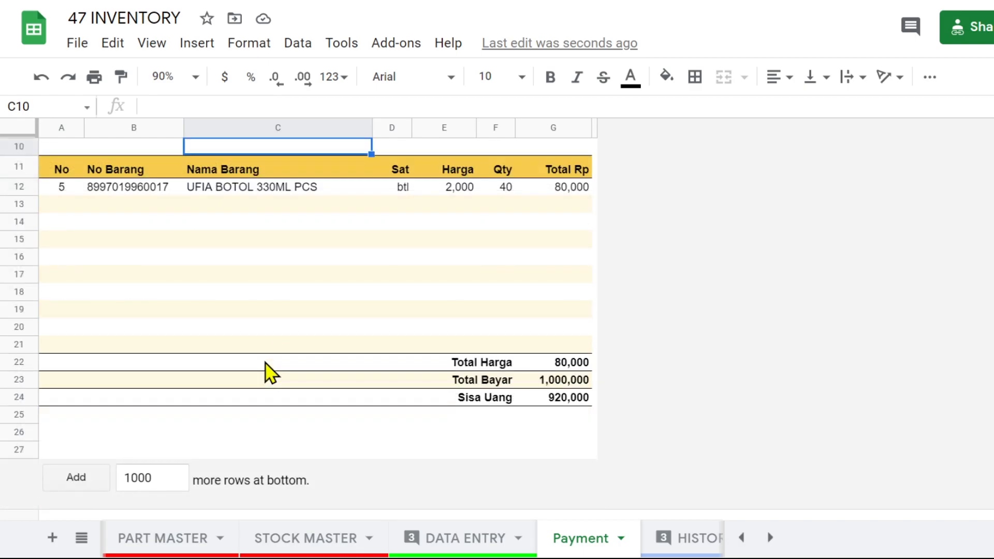
scroll(269, 372, "up", 3)
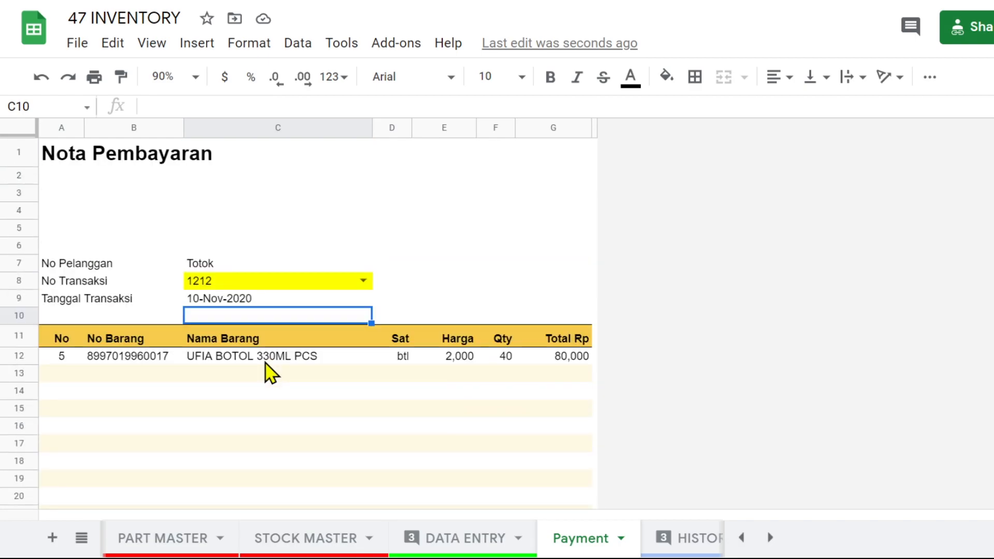